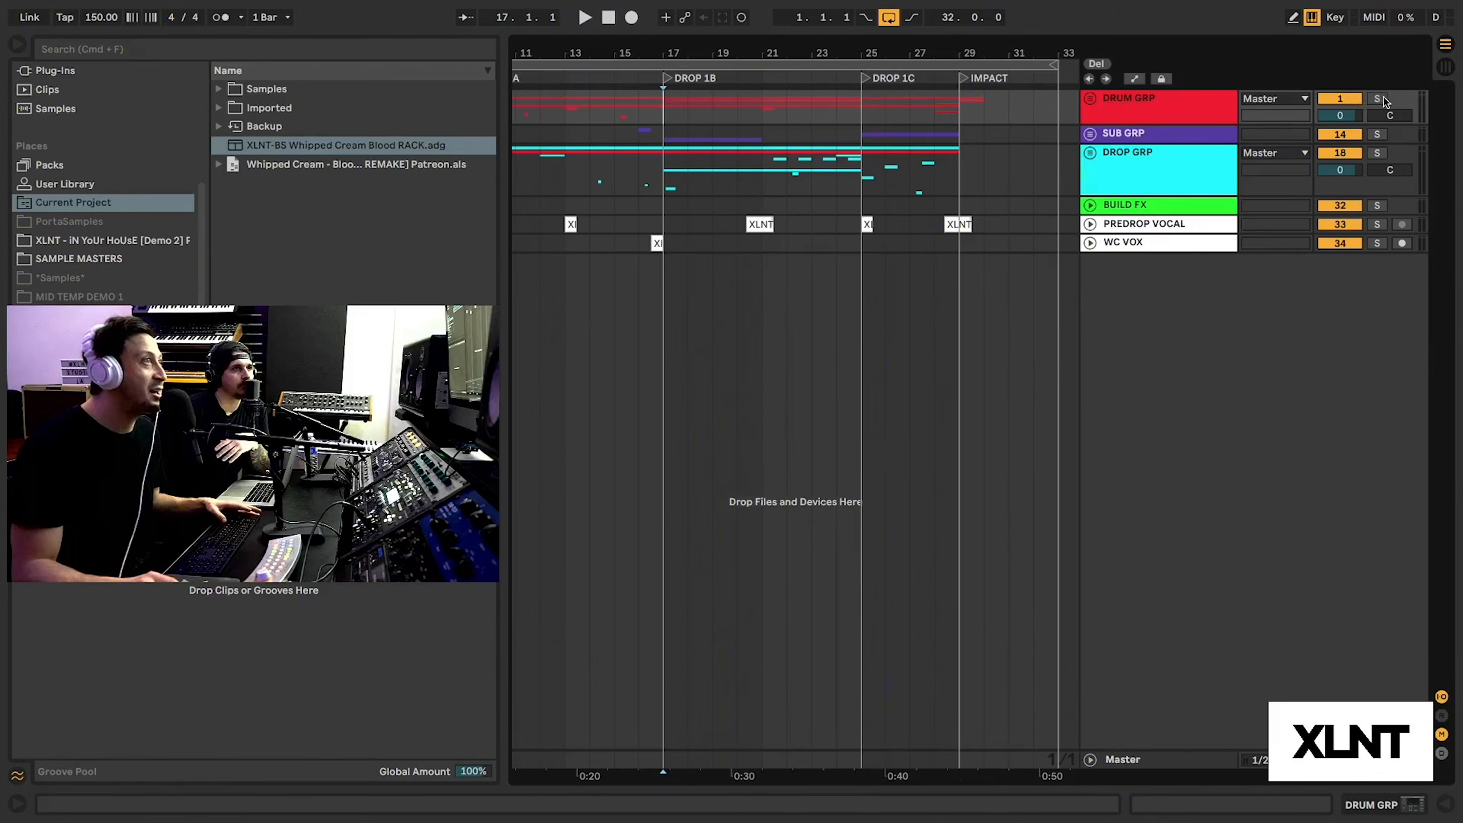
Solo DRUM GRP and SUB GRP and listen to them from bar 17.
{"action": "left_click", "coordinate": [1379, 99]}
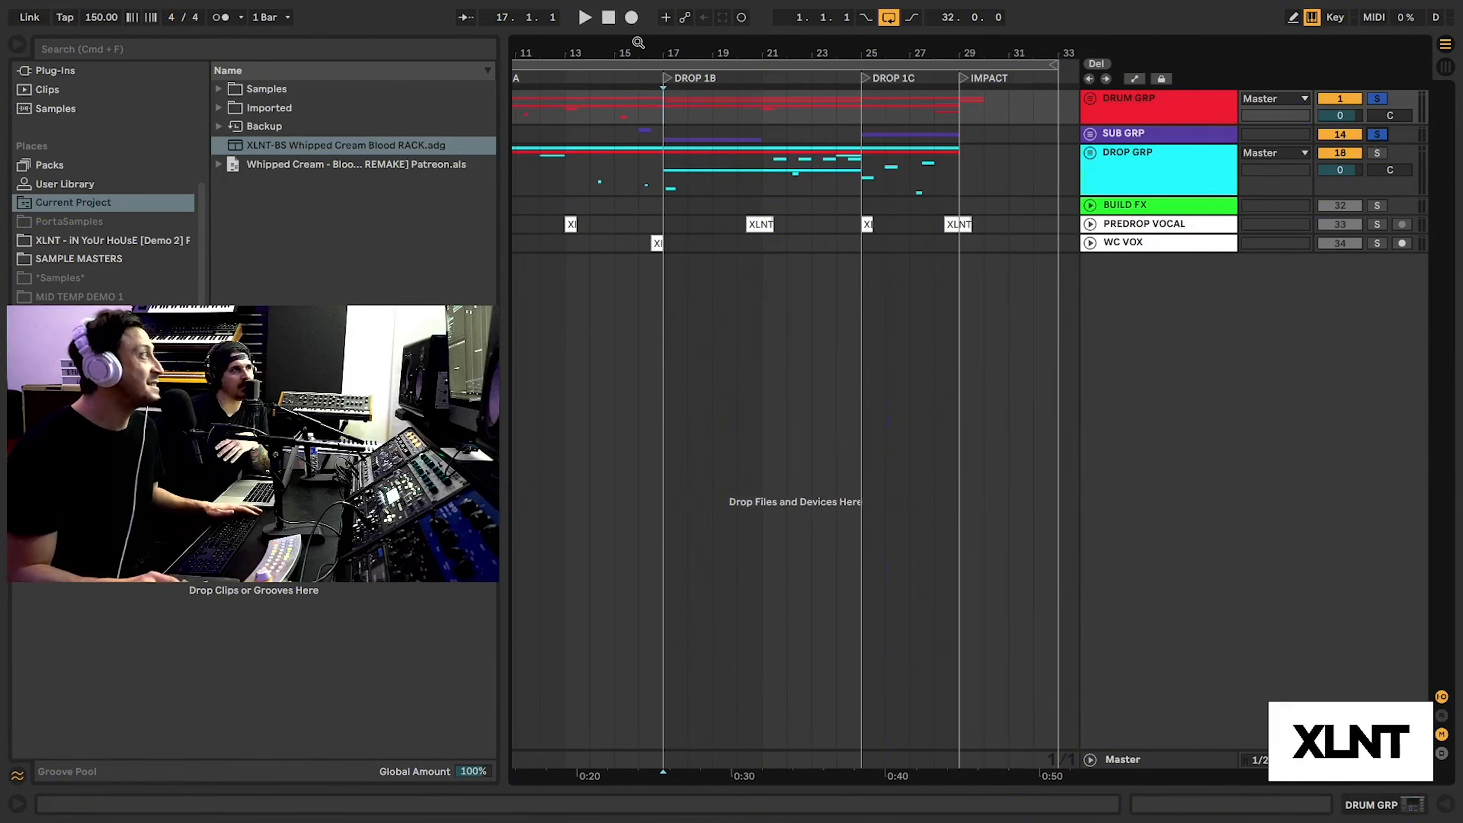
{"action": "left_click_drag", "start_coordinate": [639, 43], "coordinate": [709, 50]}
{"action": "key", "text": "space"}
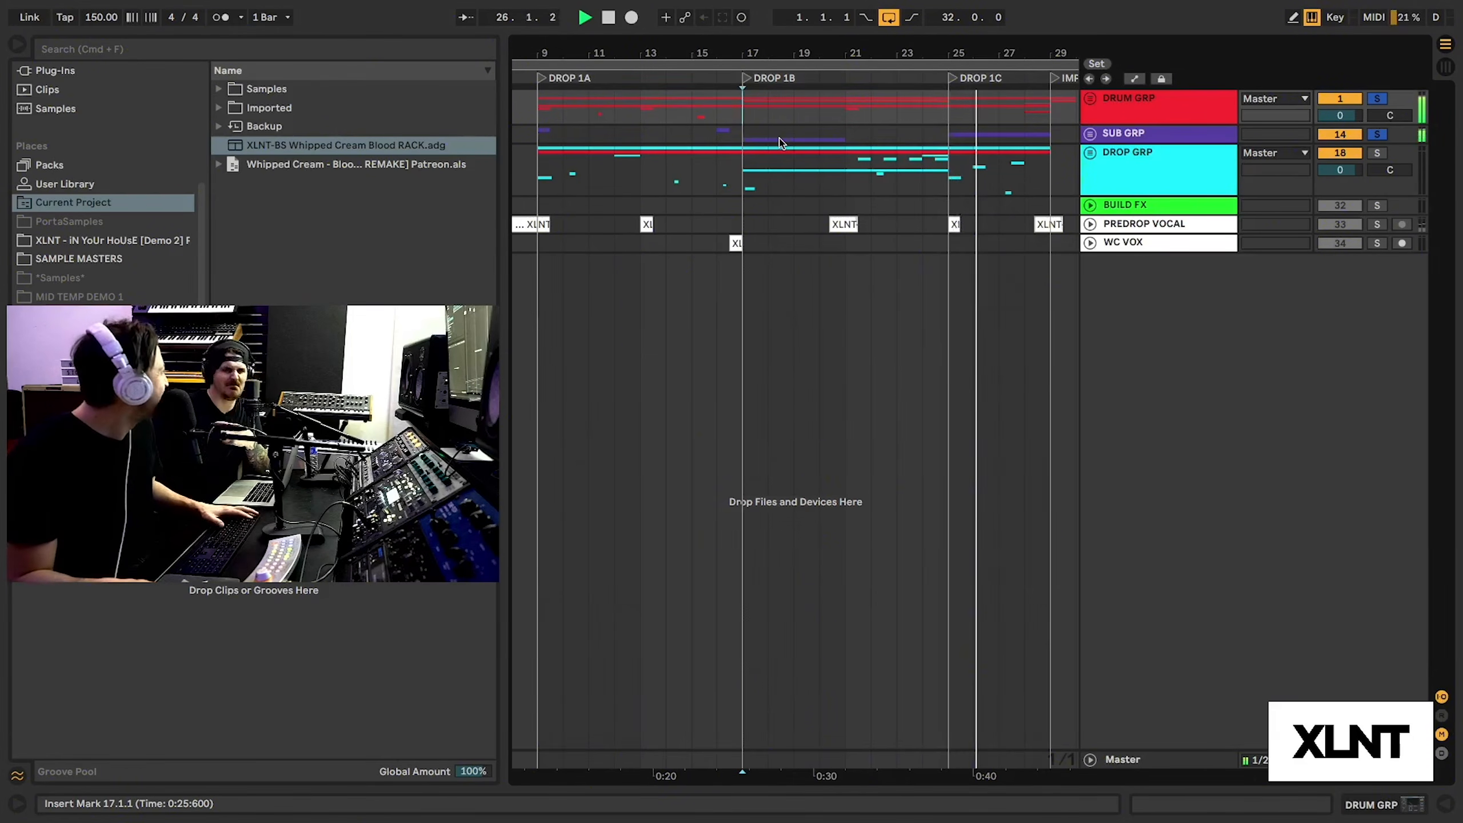
{"action": "key", "text": "space"}
Unfold DROP GRP and examine how its bass, lead and misc clips are arranged across the drop sections.
{"action": "left_click_drag", "start_coordinate": [797, 58], "coordinate": [796, 52]}
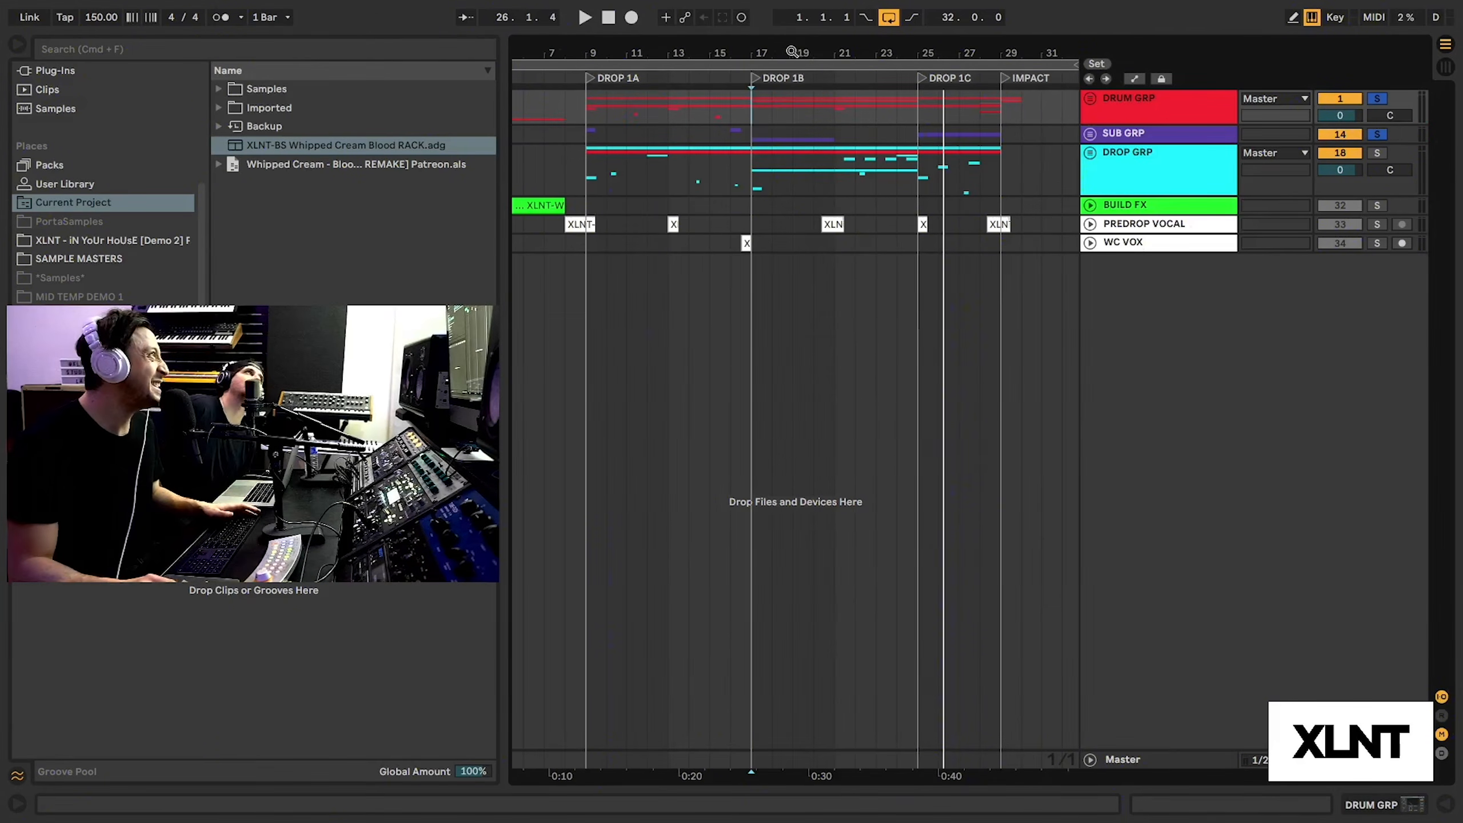
{"action": "left_click_drag", "start_coordinate": [795, 52], "coordinate": [873, 69]}
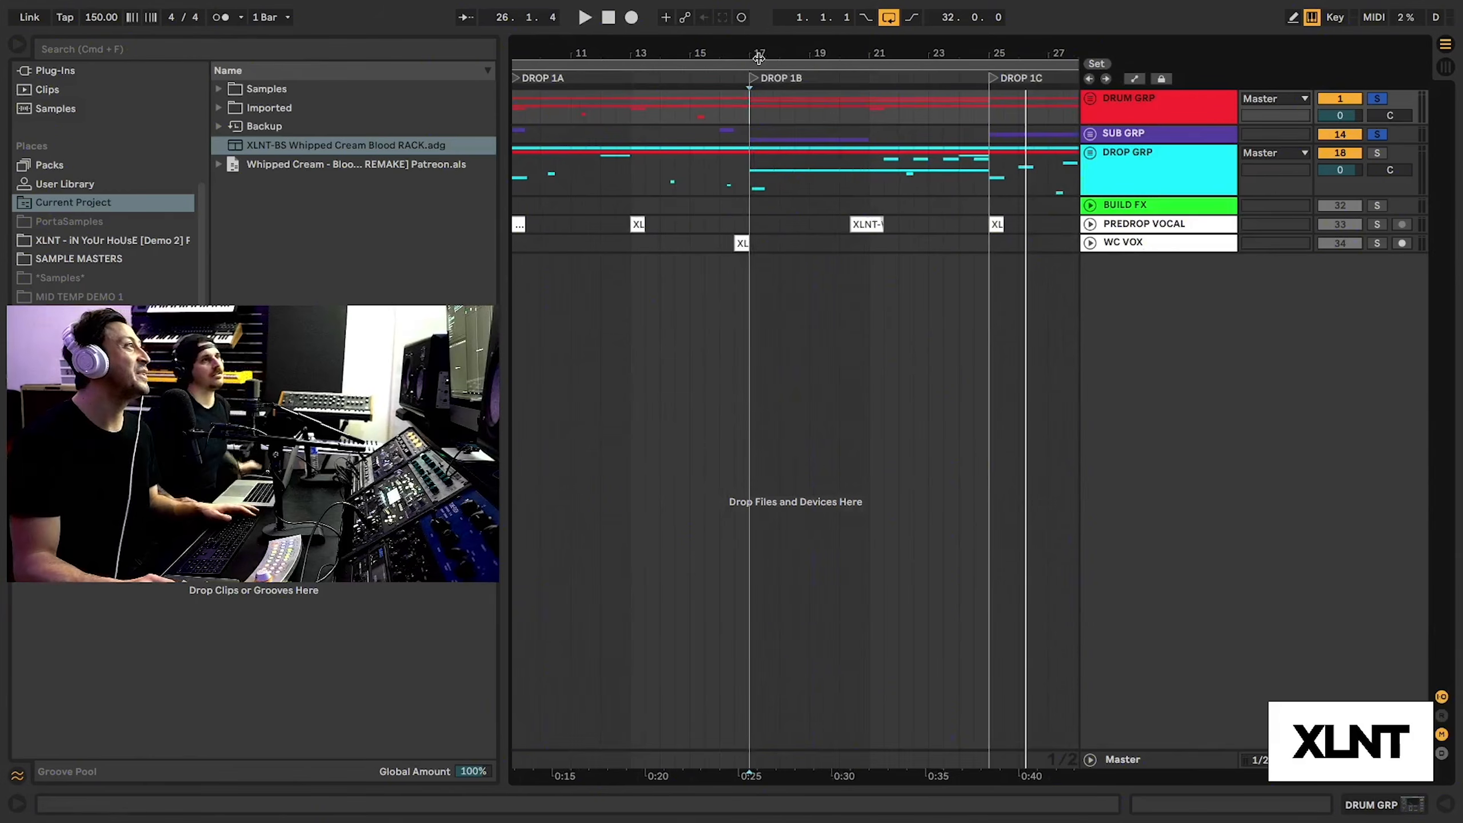
{"action": "left_click_drag", "start_coordinate": [759, 58], "coordinate": [757, 51]}
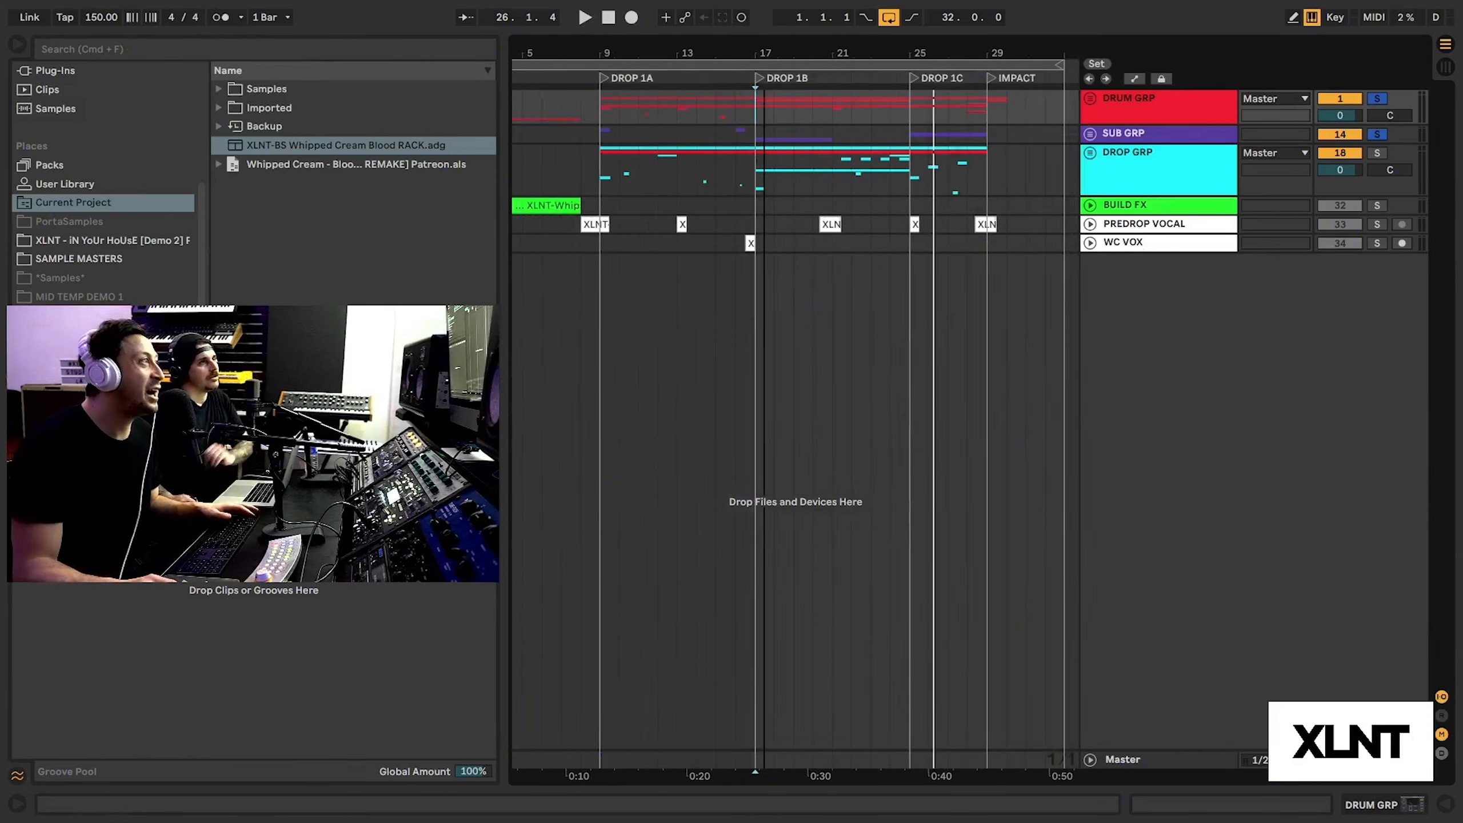
{"action": "left_click", "coordinate": [1088, 154]}
{"action": "left_click_drag", "start_coordinate": [793, 51], "coordinate": [793, 60]}
{"action": "scroll", "coordinate": [865, 385], "scroll_direction": "down", "scroll_amount": 4}
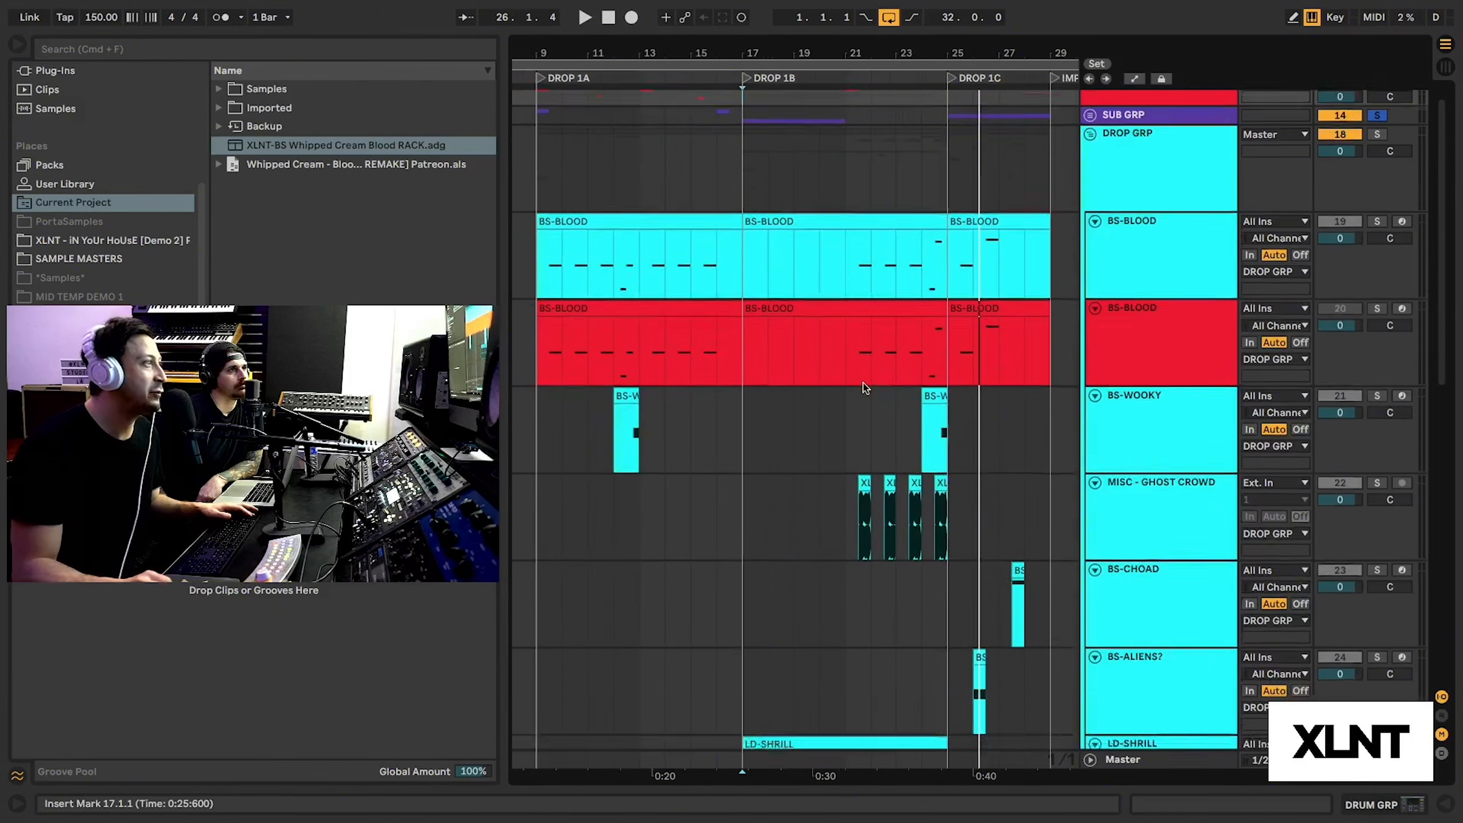
{"action": "scroll", "coordinate": [855, 370], "scroll_direction": "up", "scroll_amount": 2}
{"action": "scroll", "coordinate": [838, 379], "scroll_direction": "down", "scroll_amount": 4}
{"action": "scroll", "coordinate": [833, 380], "scroll_direction": "left", "scroll_amount": 2}
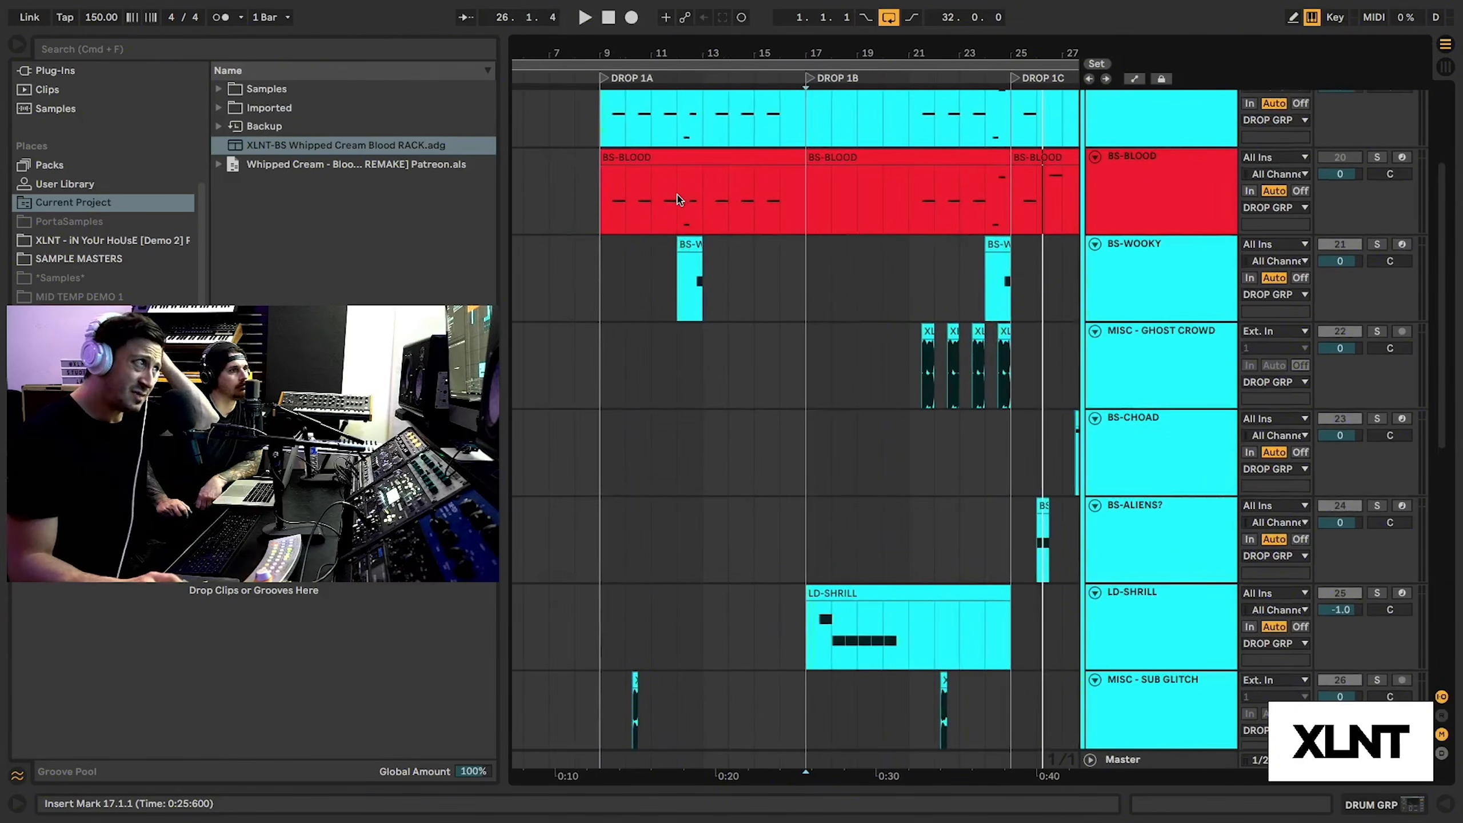
{"action": "scroll", "coordinate": [643, 212], "scroll_direction": "up", "scroll_amount": 3}
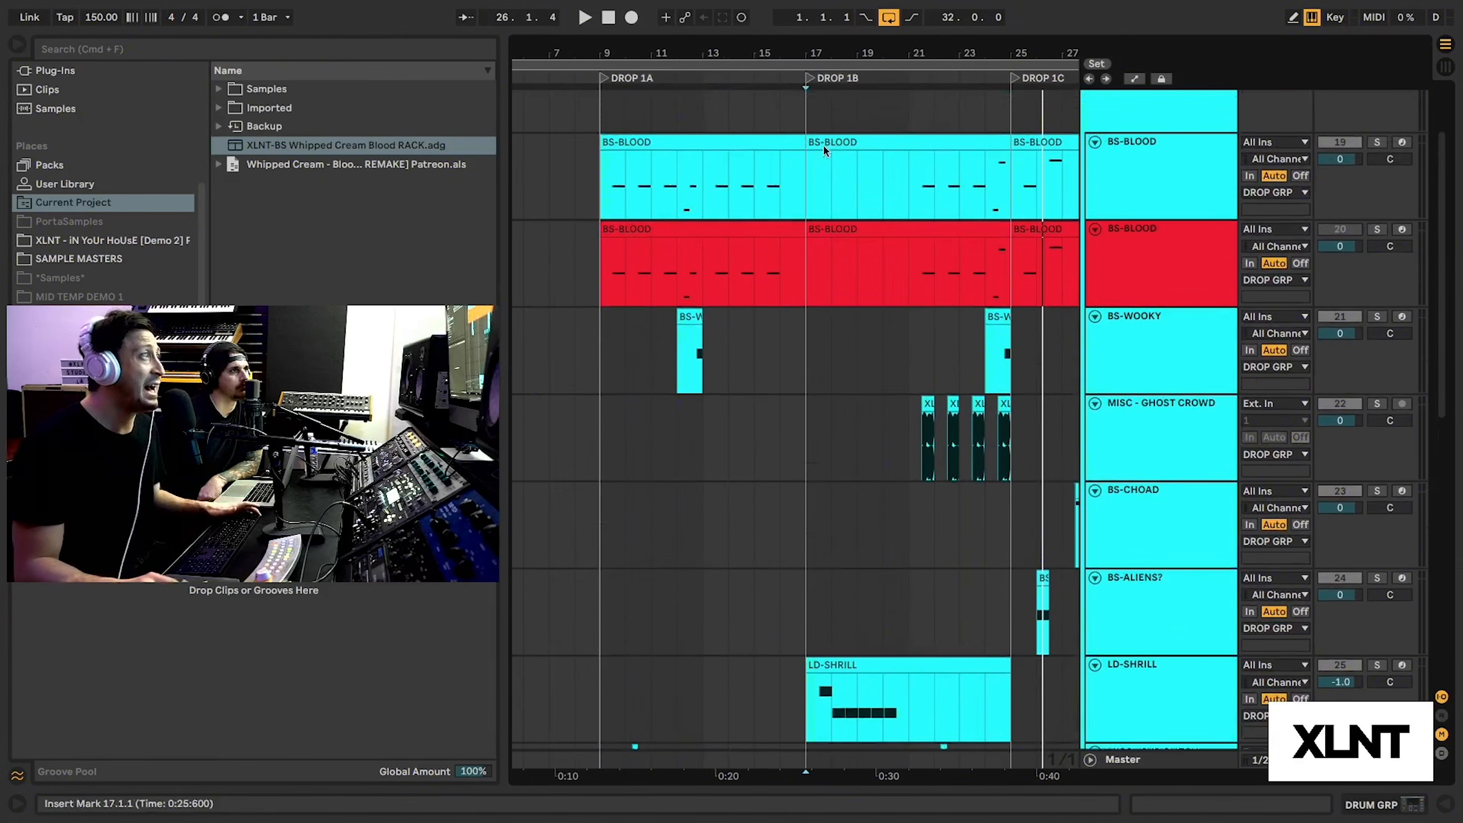
{"action": "scroll", "coordinate": [746, 259], "scroll_direction": "right", "scroll_amount": 2}
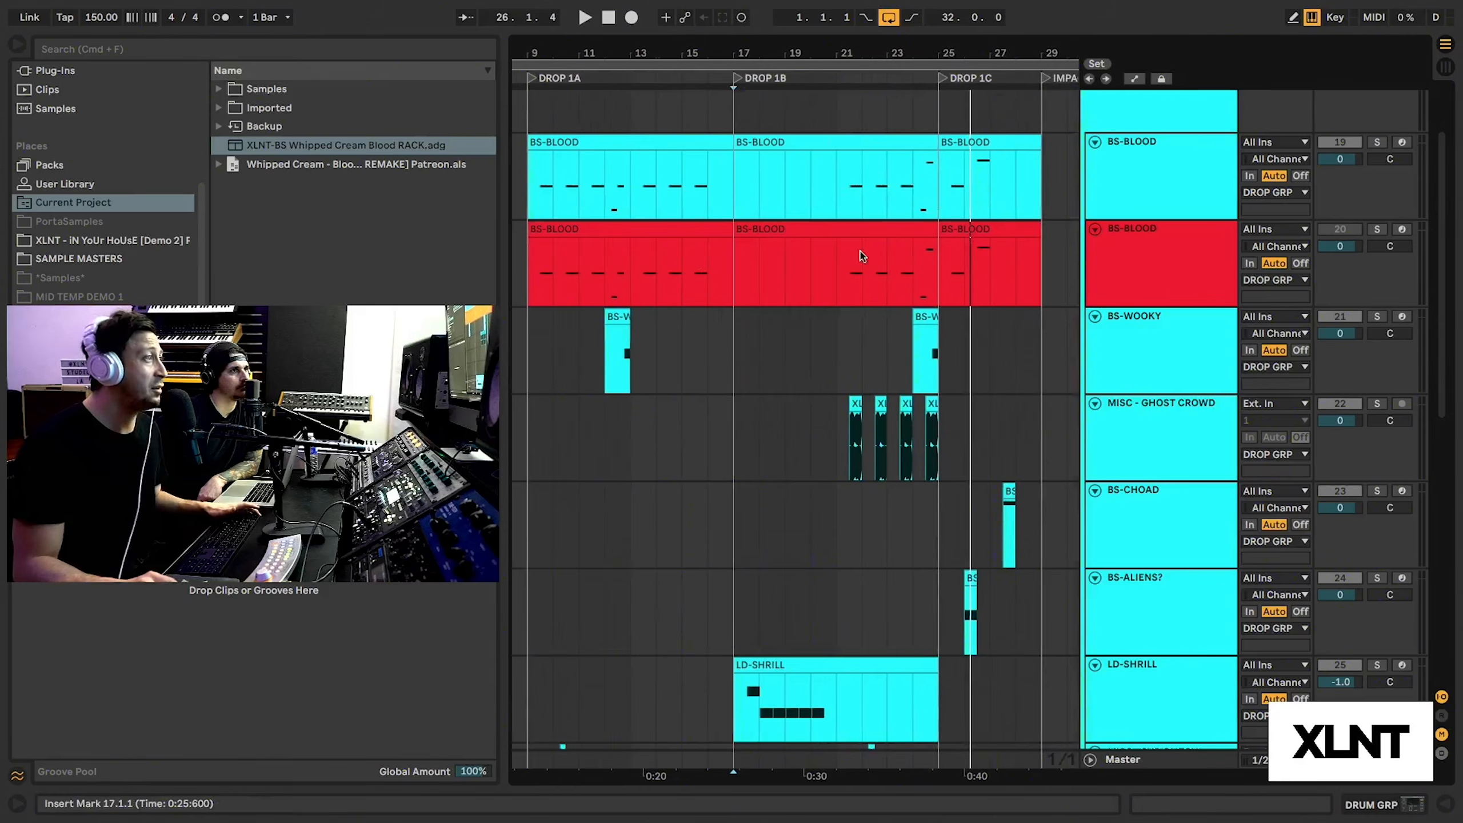
{"action": "scroll", "coordinate": [838, 551], "scroll_direction": "down", "scroll_amount": 2}
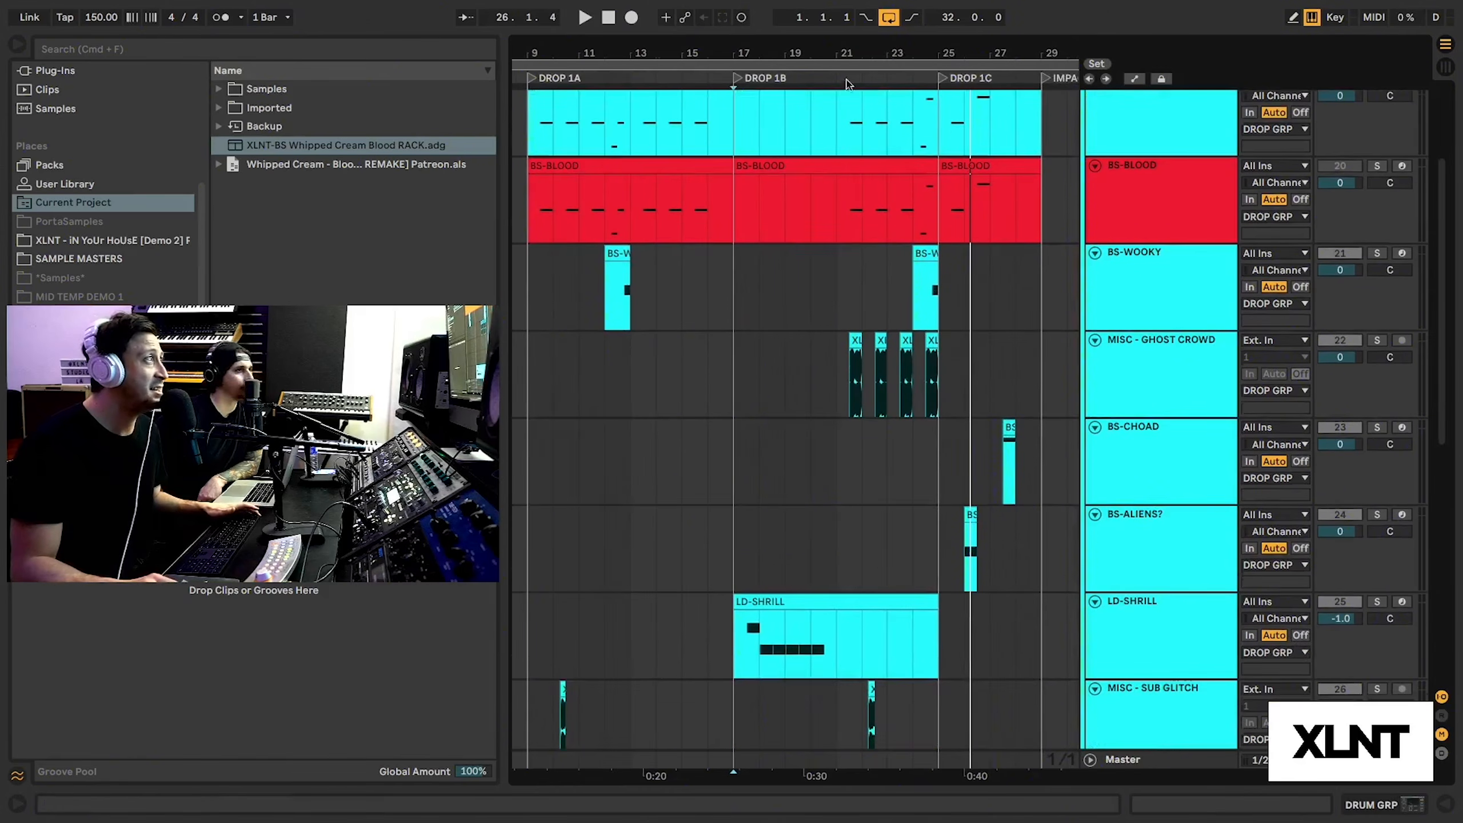
{"action": "scroll", "coordinate": [867, 334], "scroll_direction": "up", "scroll_amount": 3}
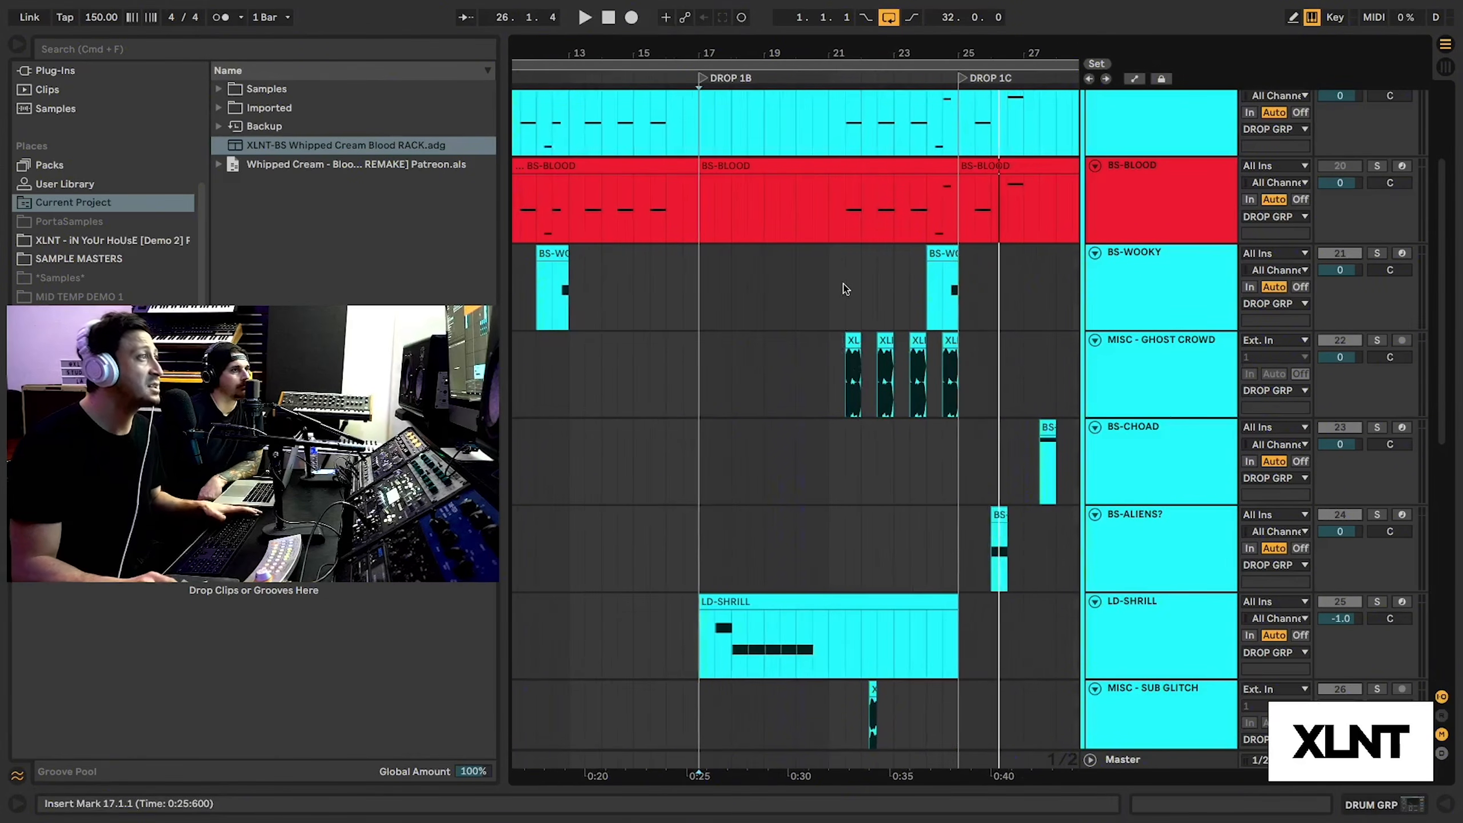
Play the drop from bar 22 and clear all track solos so every group is heard.
{"action": "left_click", "coordinate": [845, 300]}
{"action": "key", "text": "space"}
{"action": "left_click", "coordinate": [1370, 151]}
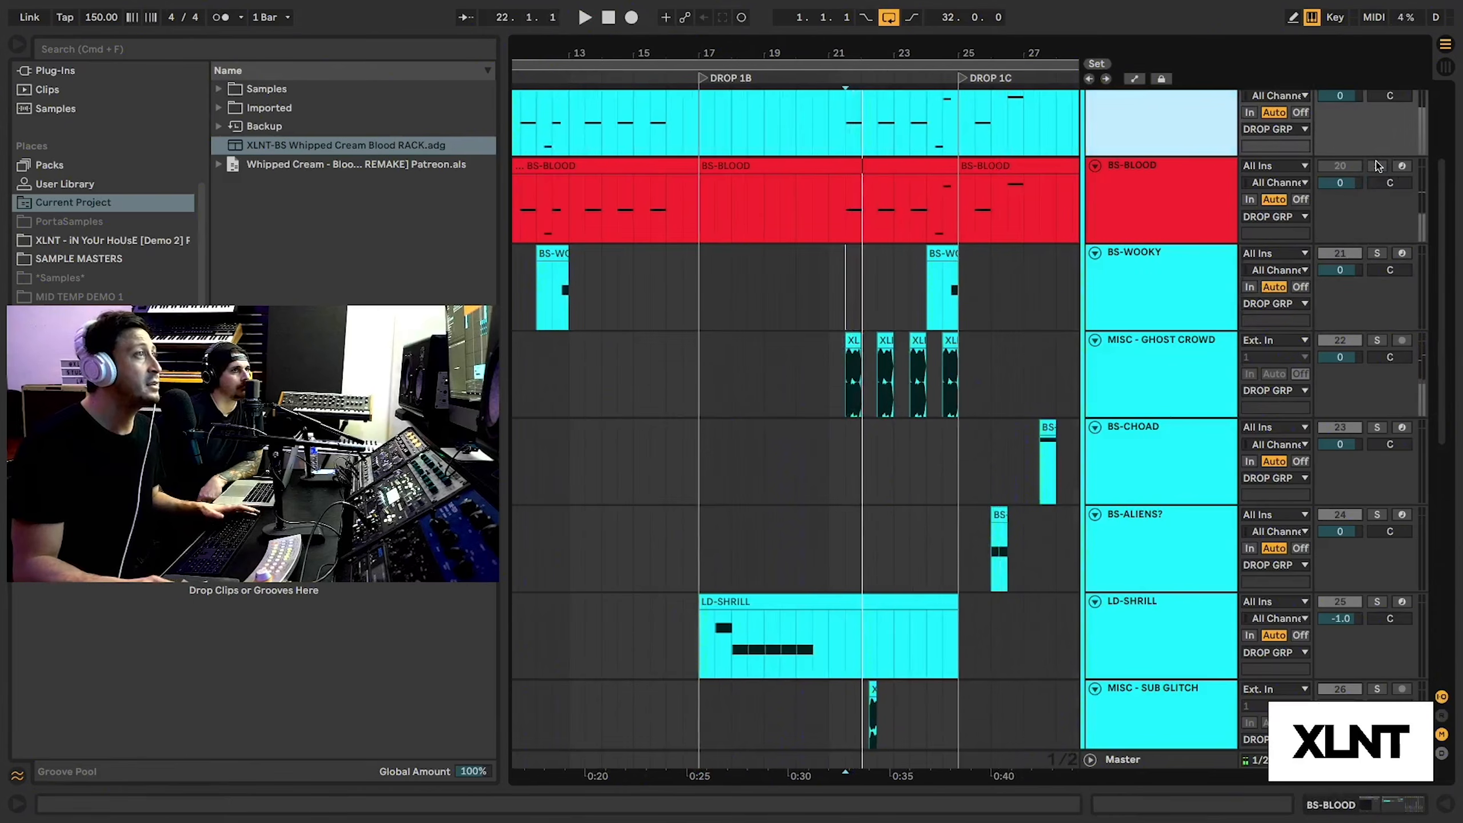
{"action": "left_click", "coordinate": [1378, 166]}
{"action": "left_click", "coordinate": [1377, 166]}
{"action": "key", "text": "space"}
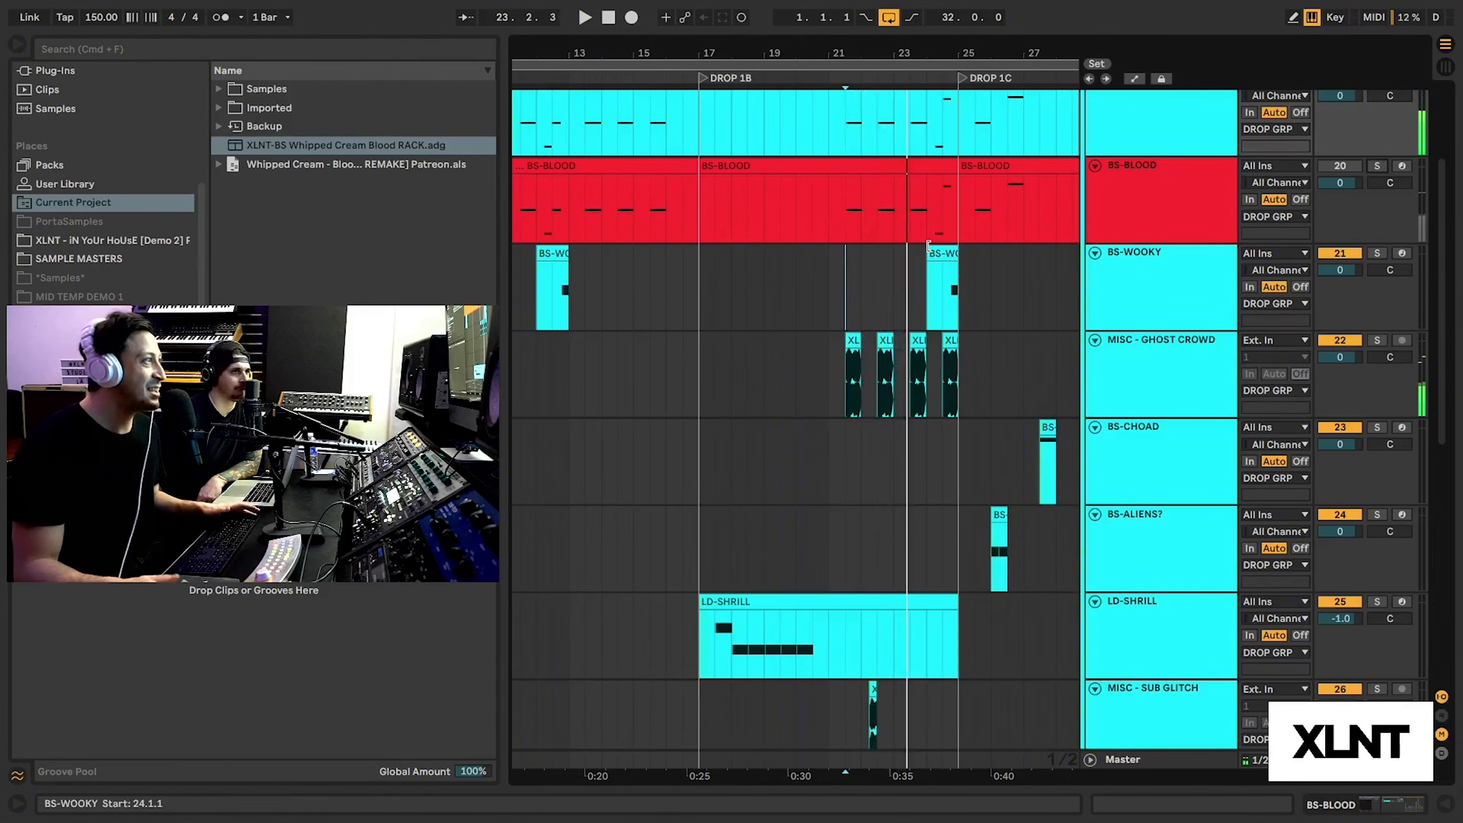
Play the drop from bar 18 with all groups audible and look through the tracks of DROP GRP.
{"action": "scroll", "coordinate": [905, 364], "scroll_direction": "down", "scroll_amount": 2}
{"action": "scroll", "coordinate": [905, 364], "scroll_direction": "down", "scroll_amount": 3}
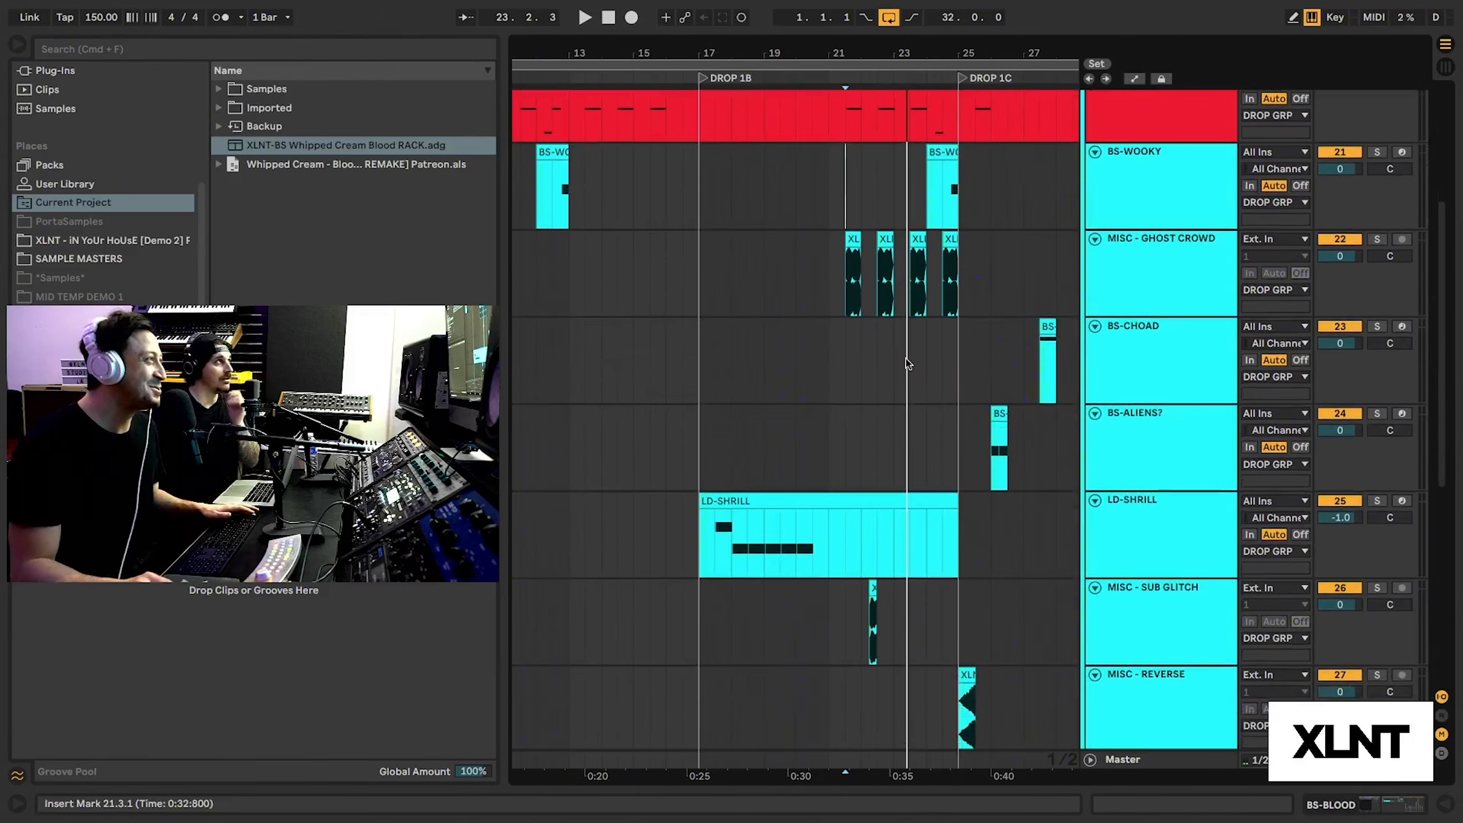
{"action": "left_click", "coordinate": [730, 400]}
{"action": "key", "text": "space"}
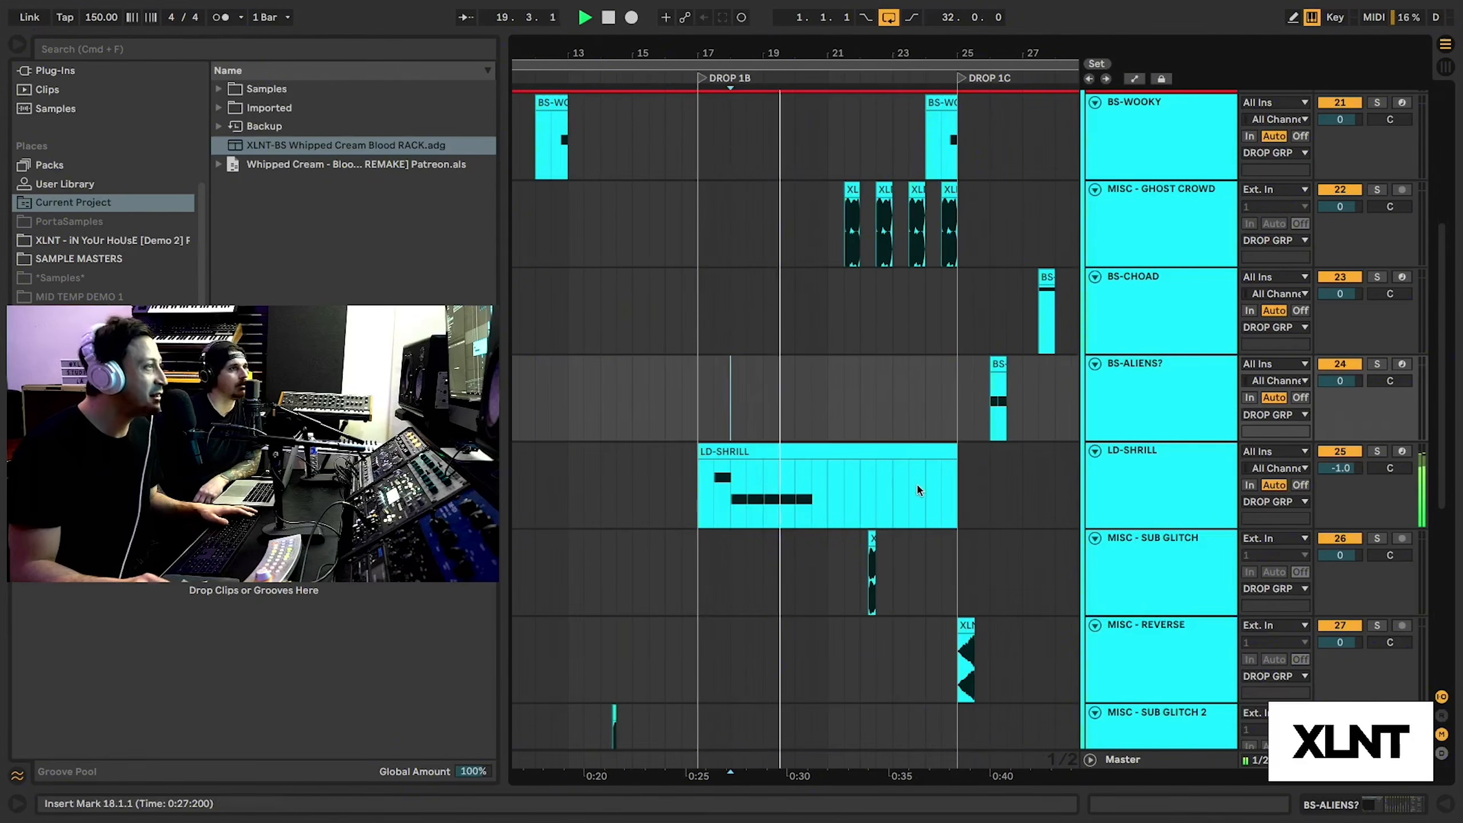
{"action": "scroll", "coordinate": [921, 490], "scroll_direction": "down", "scroll_amount": 5}
{"action": "scroll", "coordinate": [921, 490], "scroll_direction": "left", "scroll_amount": 3}
{"action": "scroll", "coordinate": [919, 491], "scroll_direction": "right", "scroll_amount": 3}
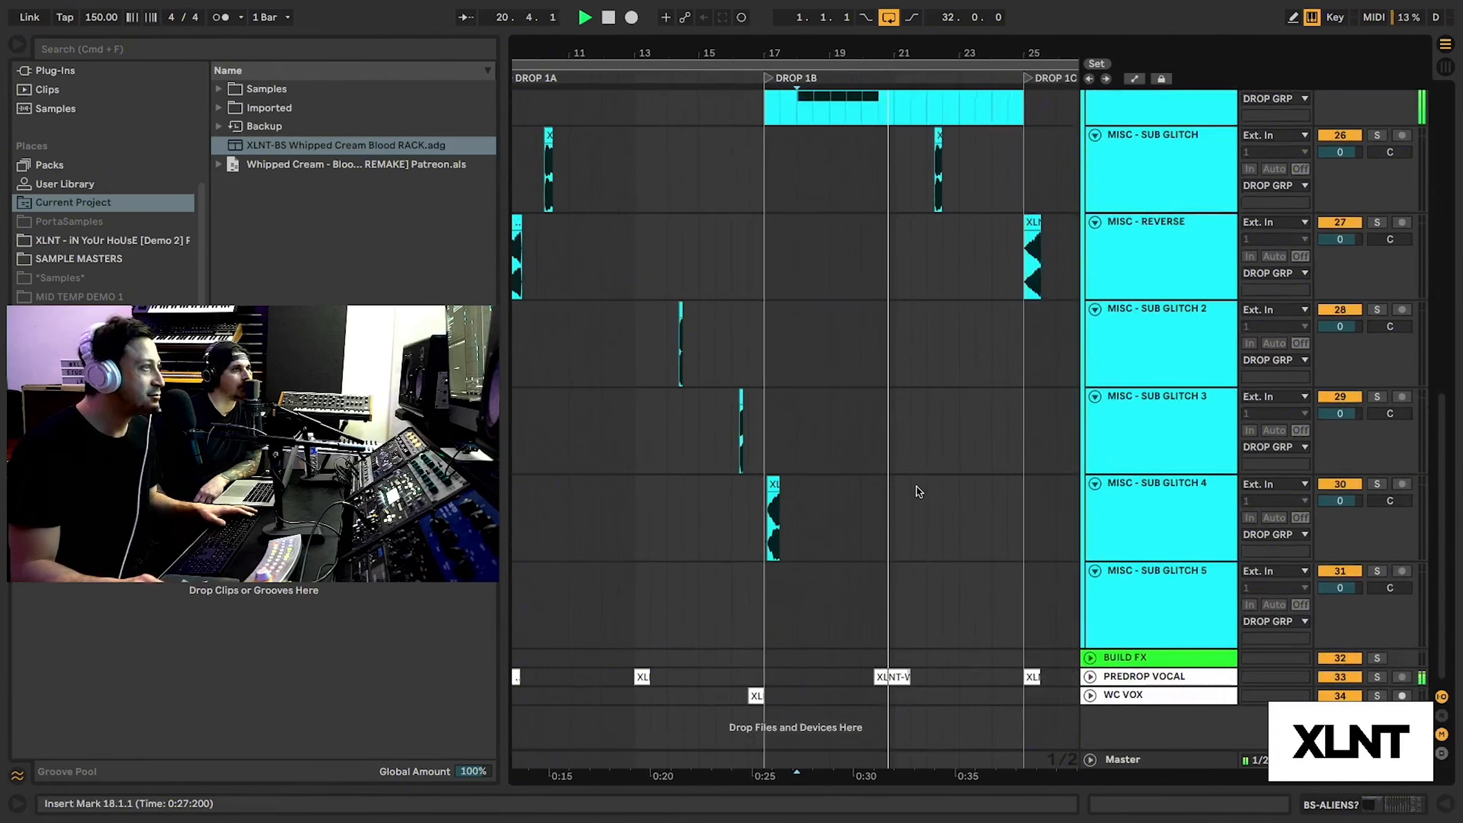
{"action": "scroll", "coordinate": [919, 491], "scroll_direction": "up", "scroll_amount": 1}
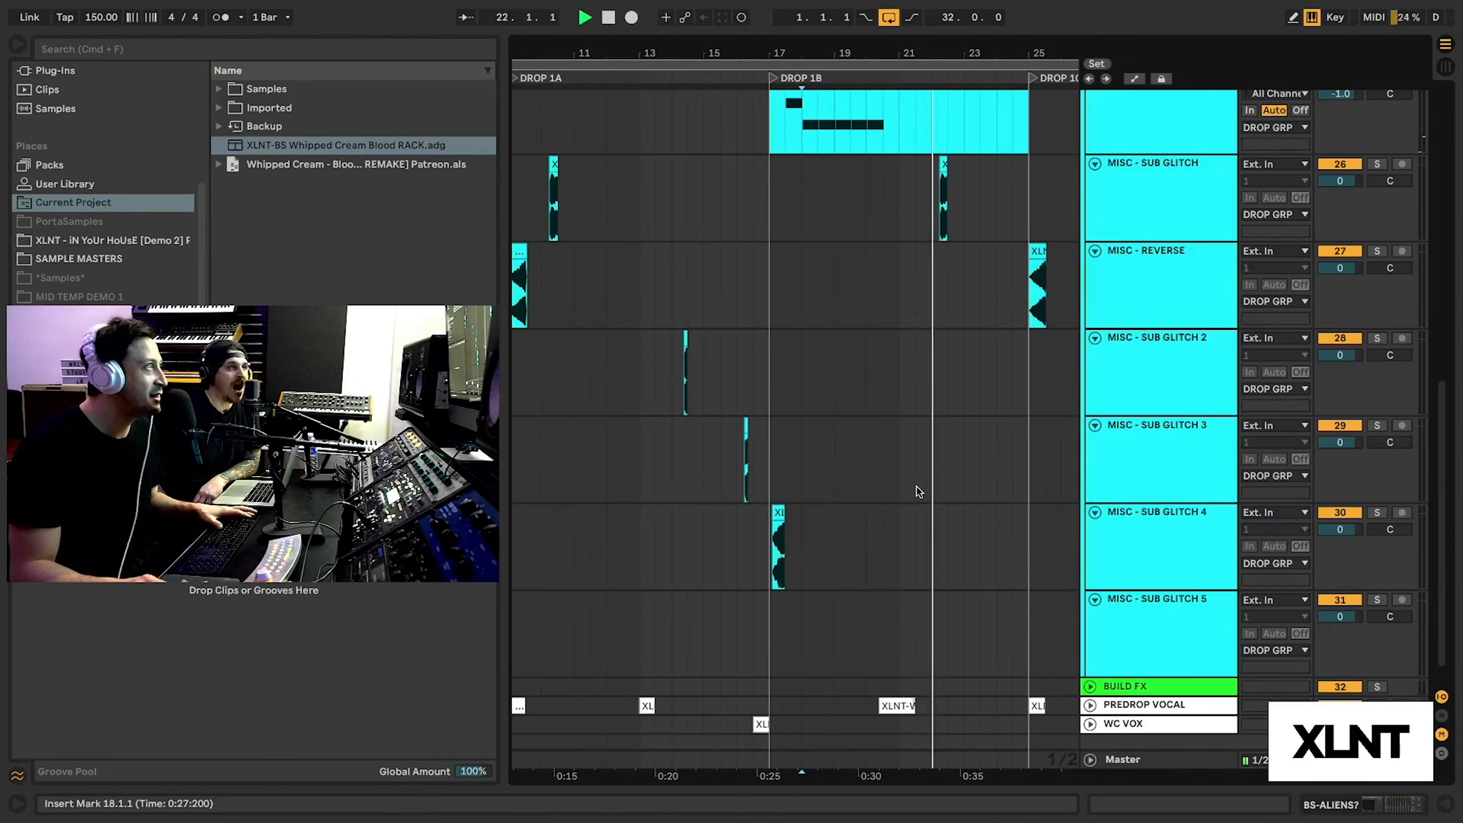
{"action": "scroll", "coordinate": [919, 490], "scroll_direction": "up", "scroll_amount": 8}
{"action": "scroll", "coordinate": [916, 485], "scroll_direction": "up", "scroll_amount": 4}
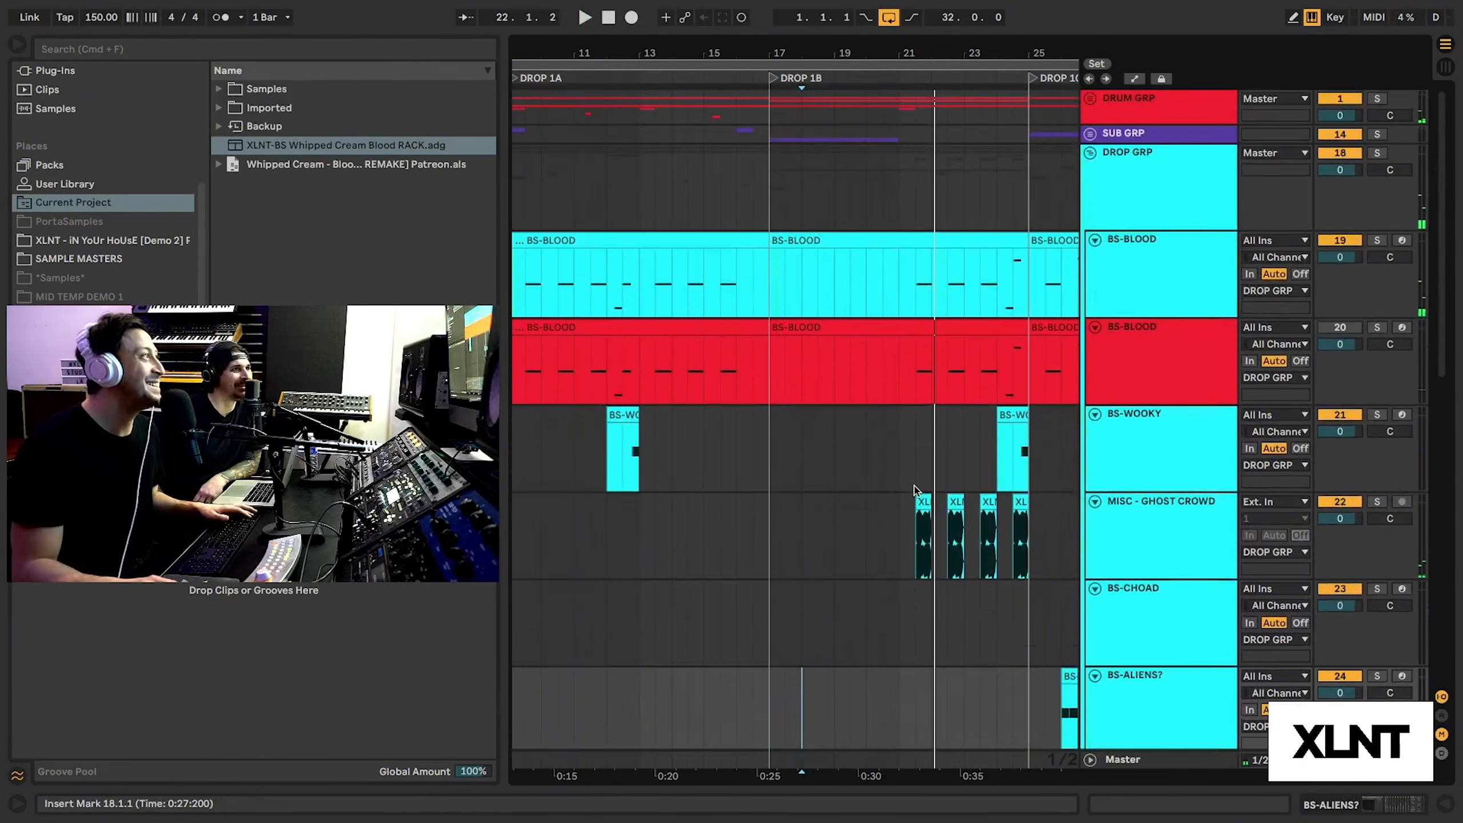
Solo the cyan BS-BLOOD track and listen to its first note from 9.3.1.
{"action": "left_click_drag", "start_coordinate": [777, 53], "coordinate": [777, 25]}
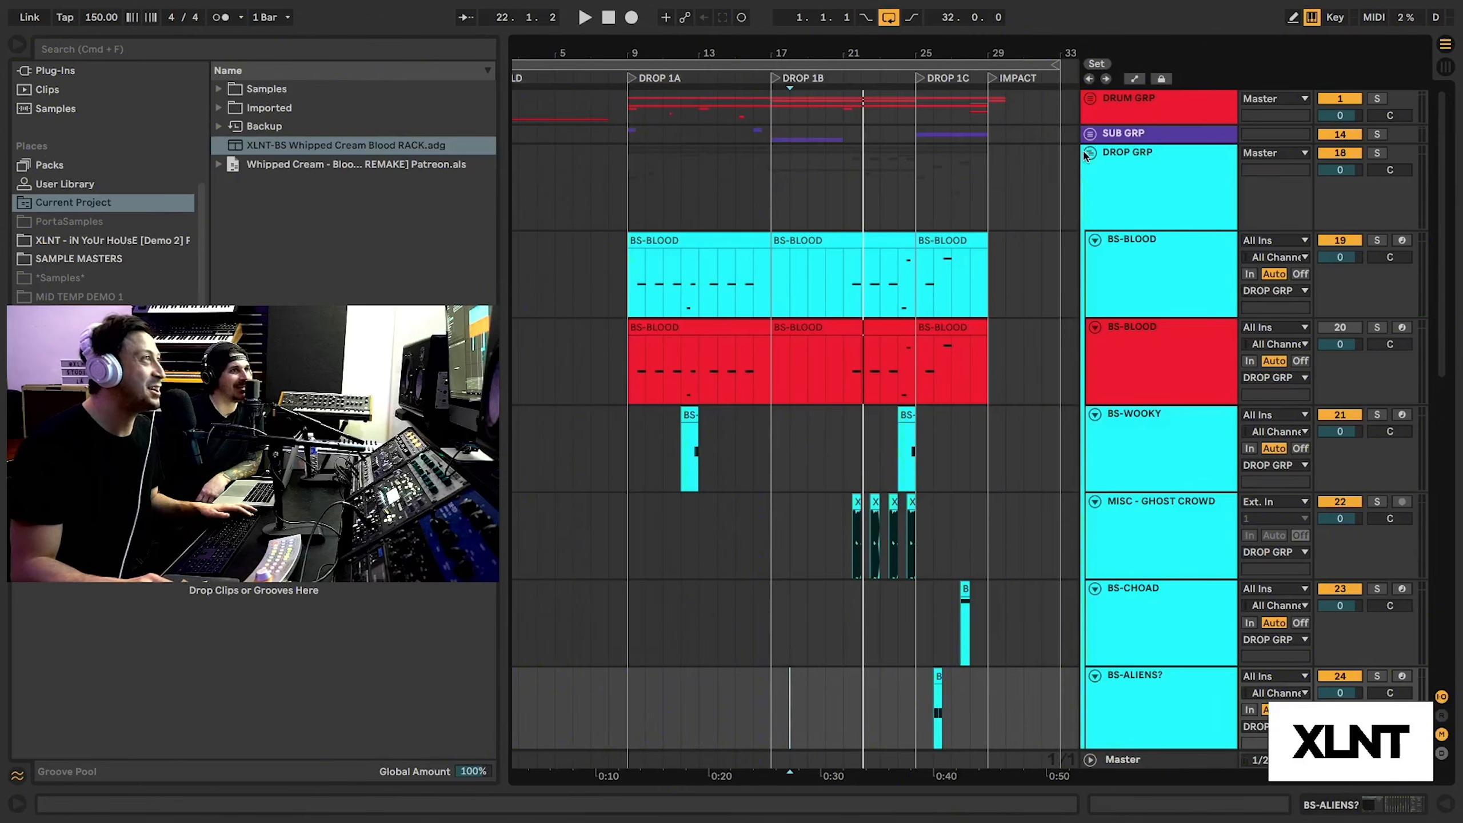
{"action": "left_click", "coordinate": [638, 290]}
{"action": "key", "text": "plus"}
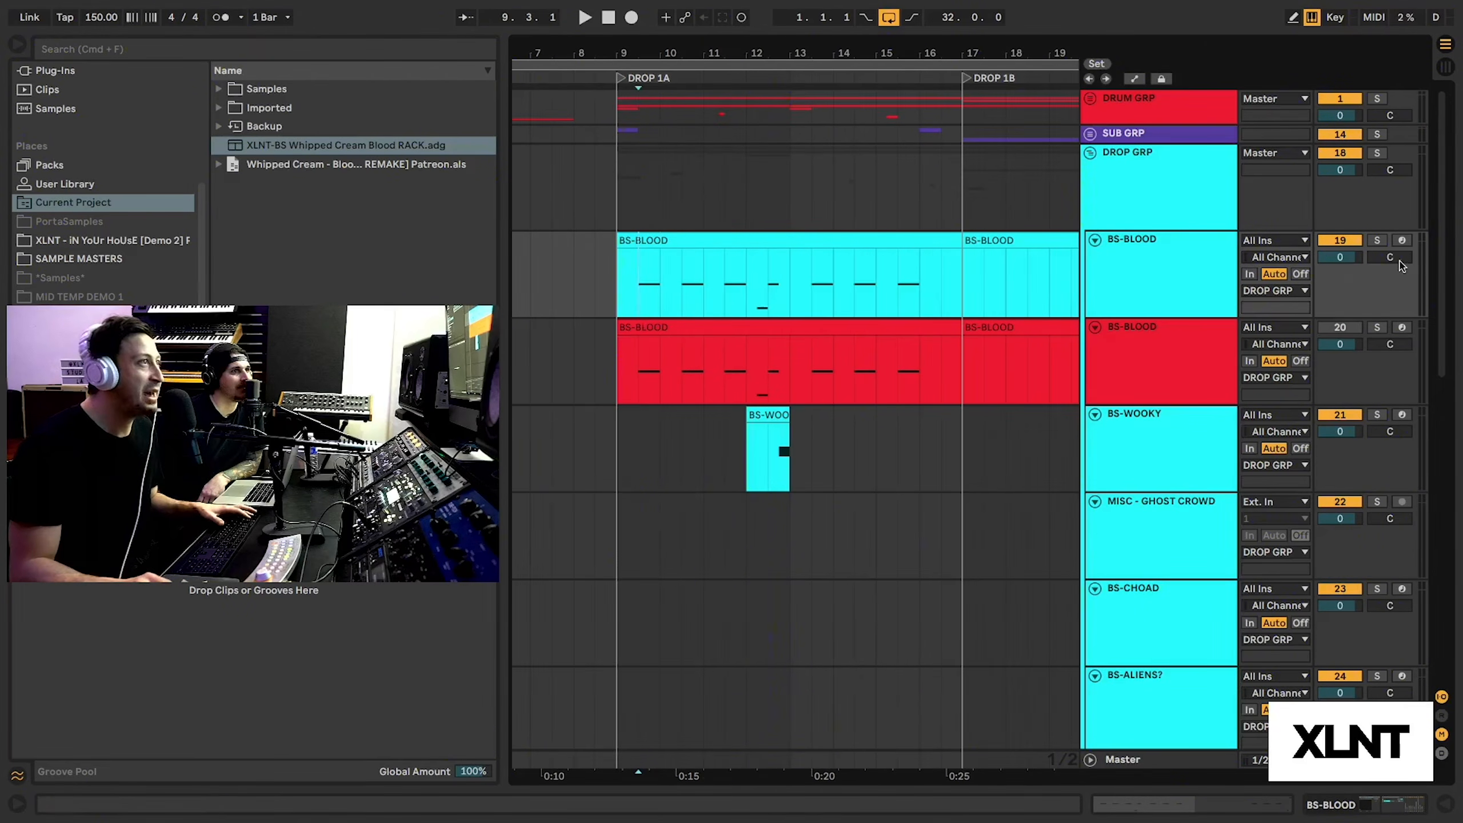
{"action": "left_click", "coordinate": [1377, 240]}
{"action": "key", "text": "space"}
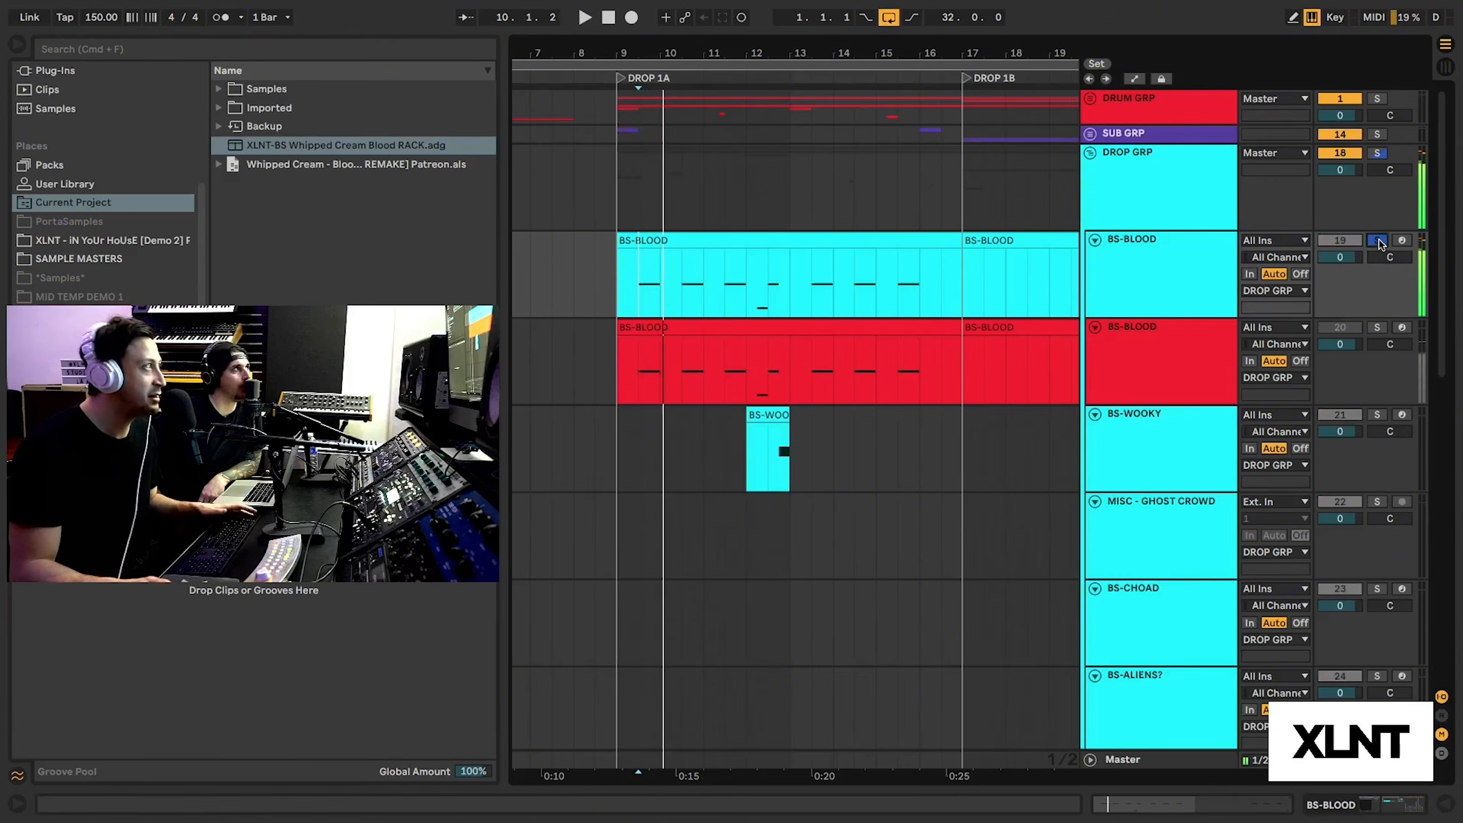
{"action": "left_click_drag", "start_coordinate": [687, 68], "coordinate": [654, 206]}
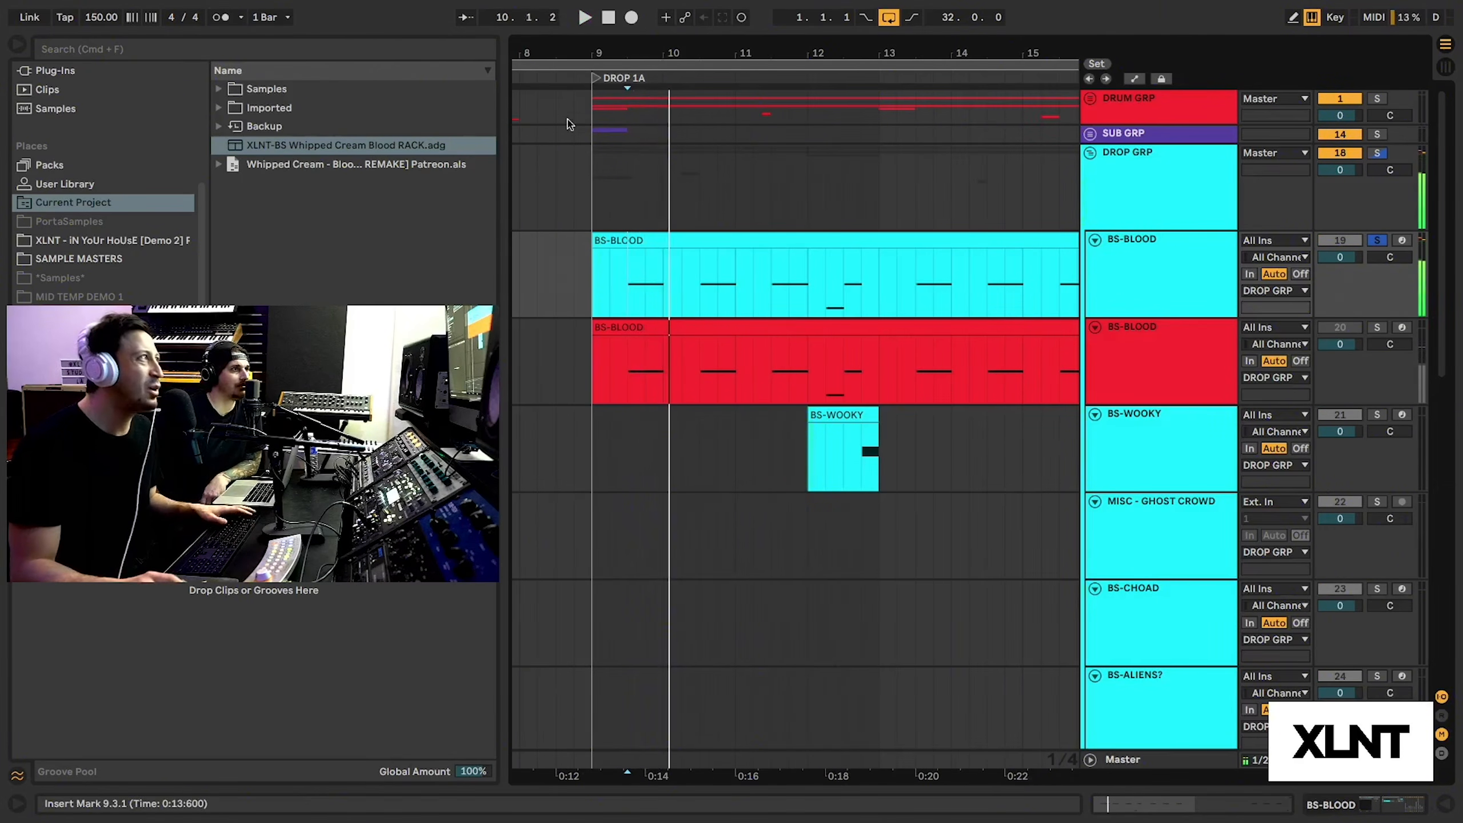
{"action": "left_click_drag", "start_coordinate": [634, 63], "coordinate": [668, 309]}
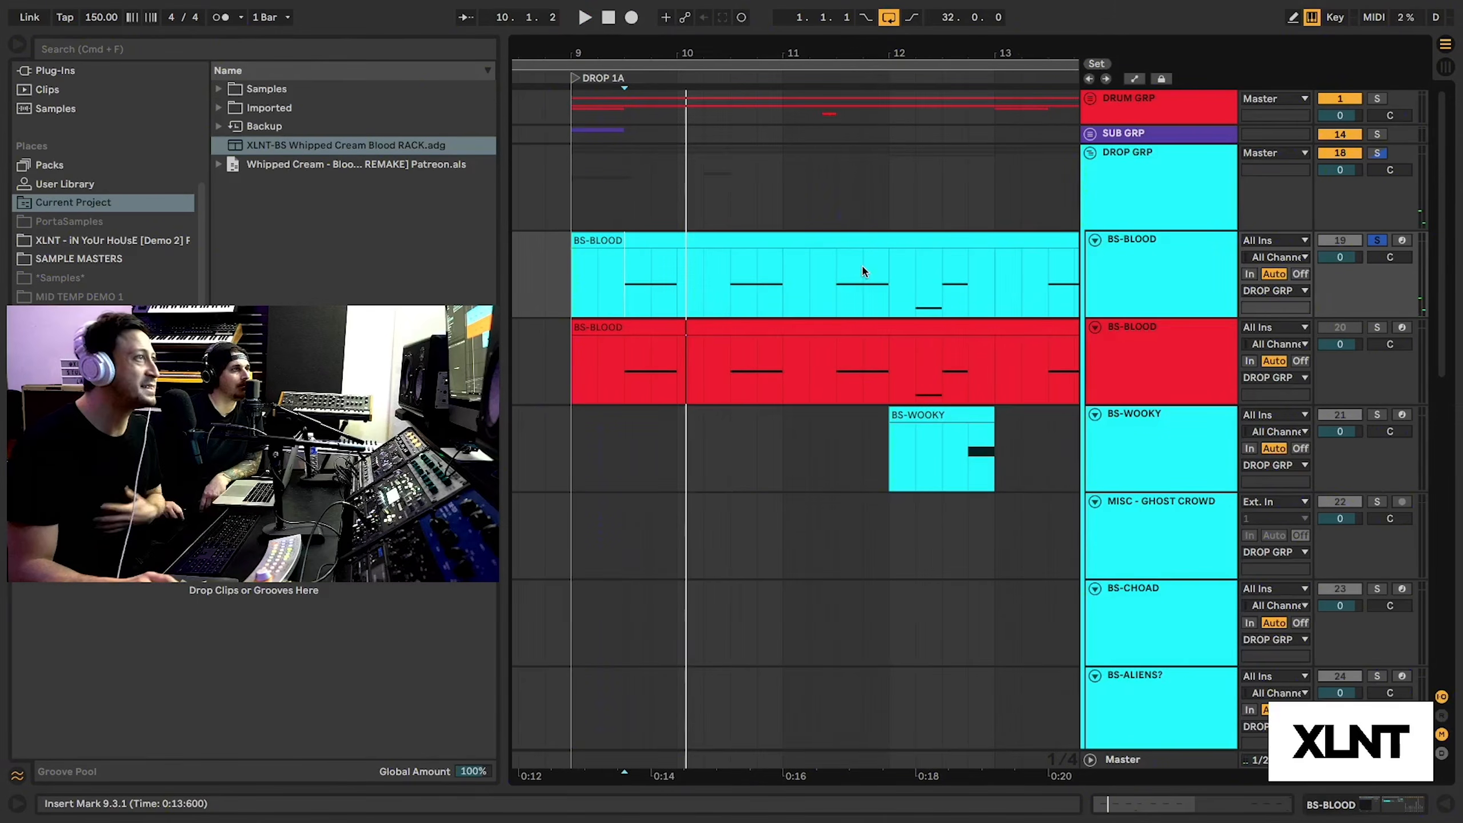
Show the red BS-BLOOD track's device chain and take the cyan BS-BLOOD track out of solo.
{"action": "double_click", "coordinate": [1148, 386]}
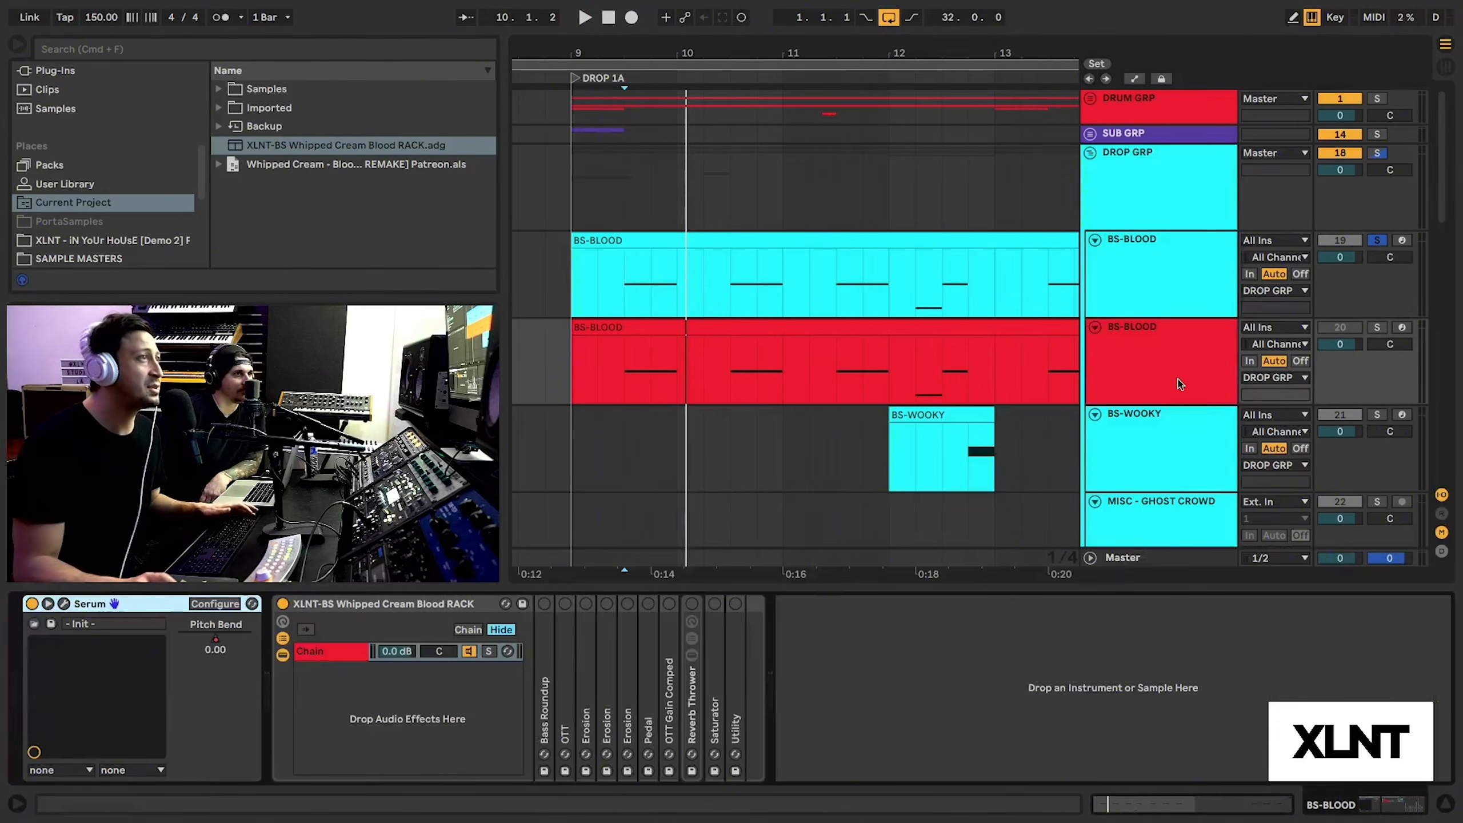
{"action": "left_click", "coordinate": [1377, 240]}
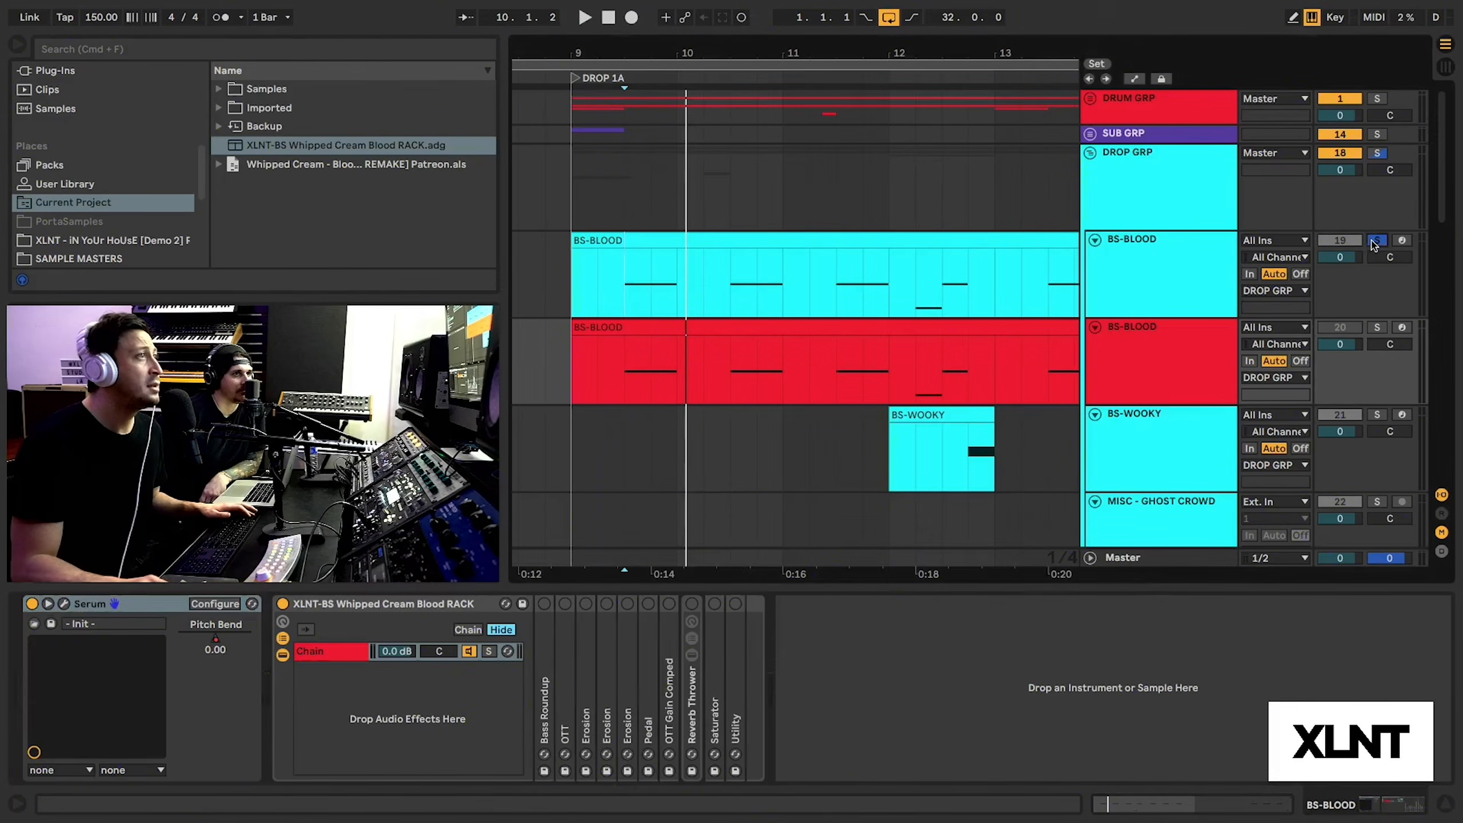
{"action": "left_click", "coordinate": [621, 378]}
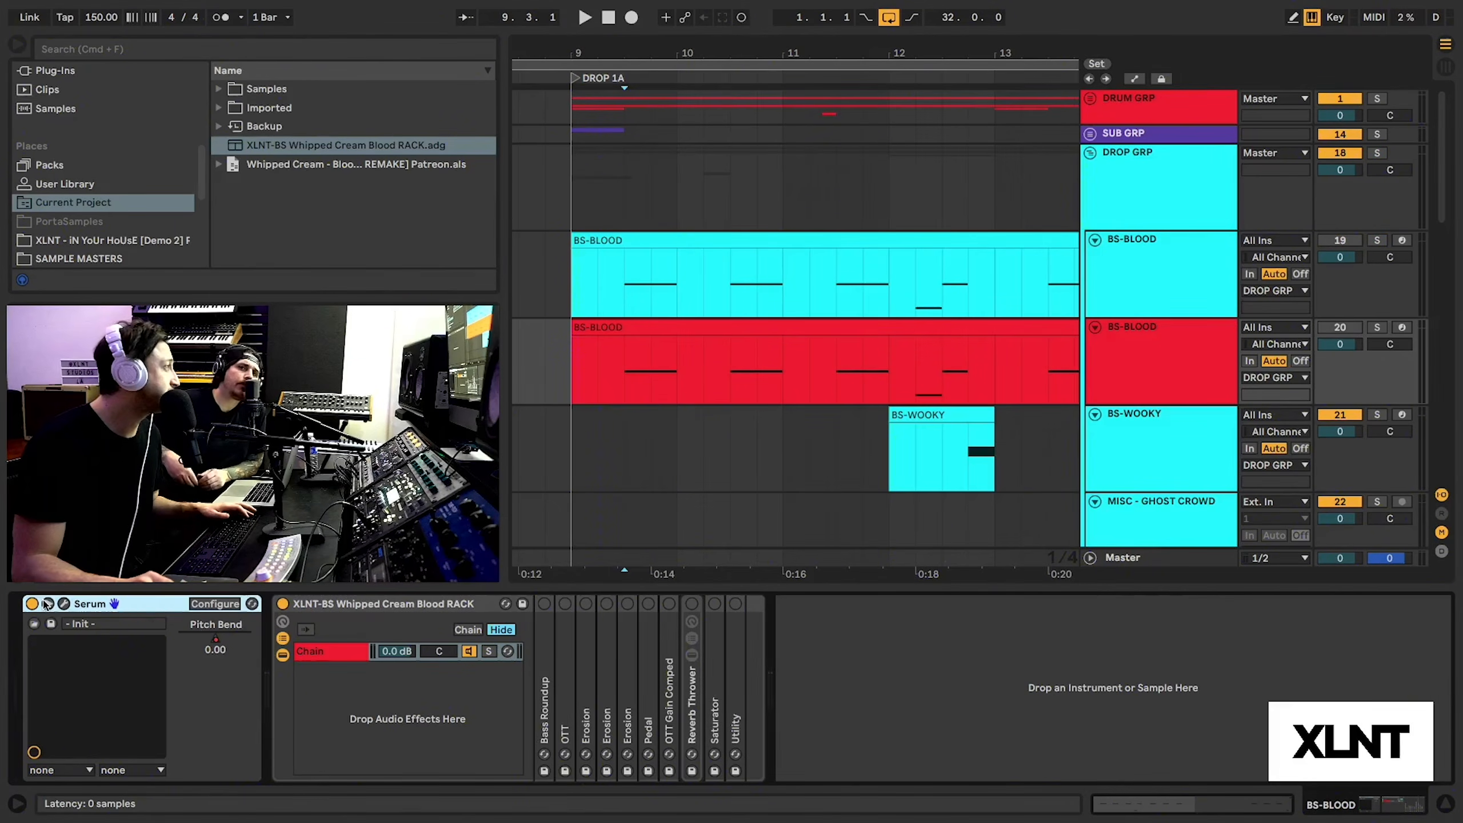
Open the Serum editor of the red BS-BLOOD track and place its window clear of the first clips.
{"action": "left_click", "coordinate": [64, 603]}
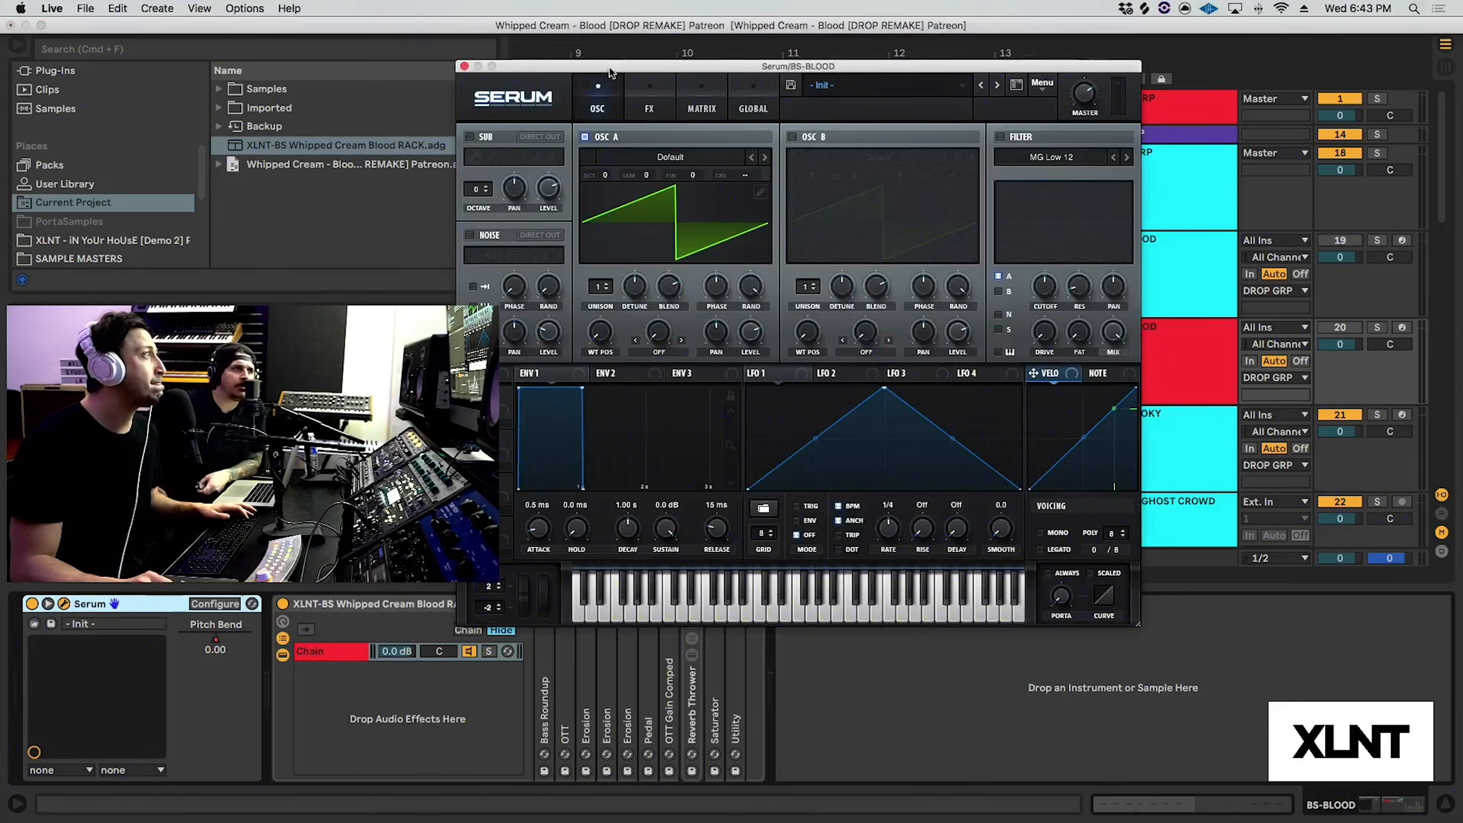
{"action": "left_click_drag", "start_coordinate": [616, 62], "coordinate": [855, 56]}
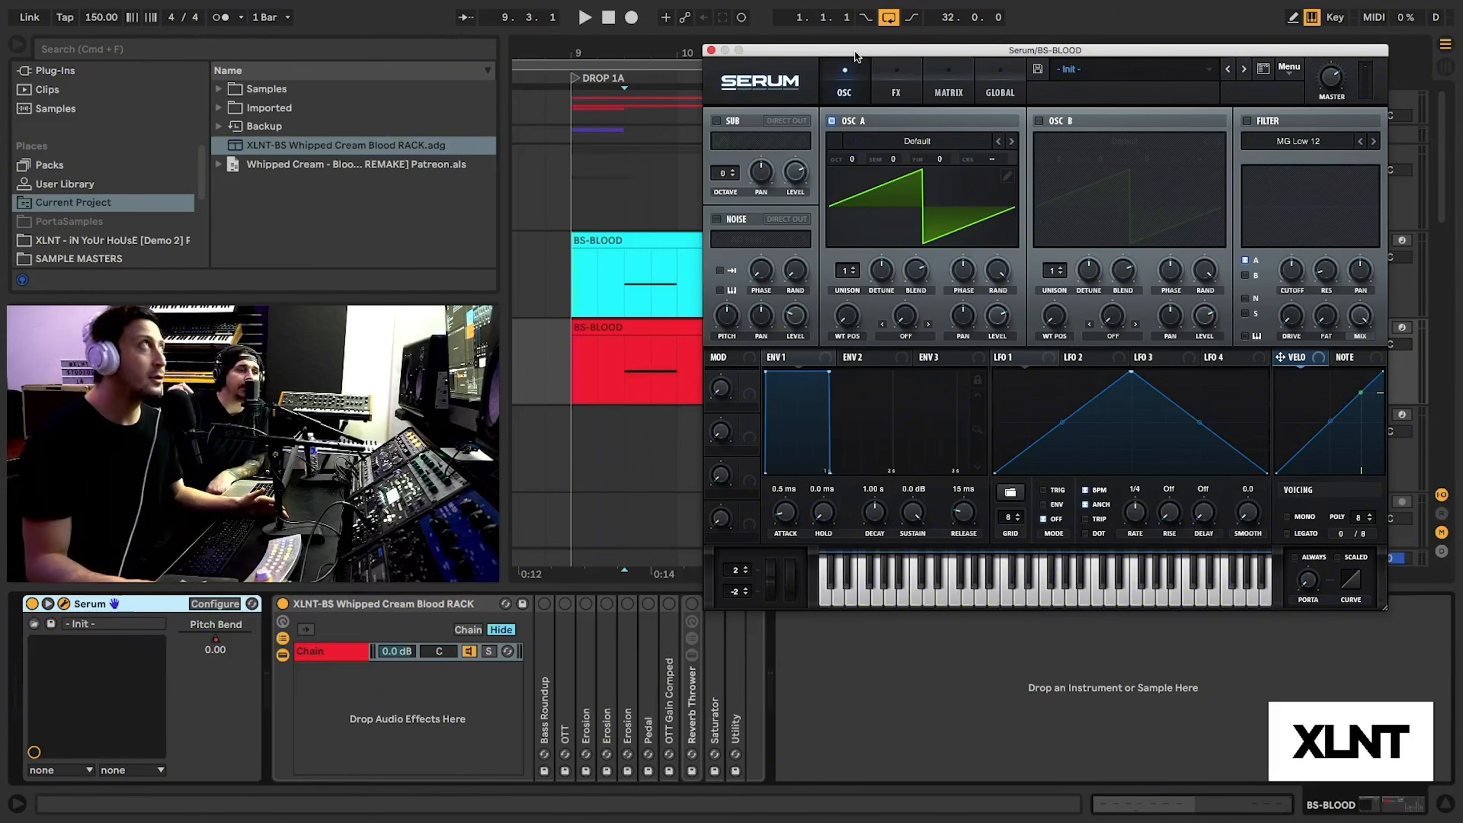
{"action": "mouse_move", "coordinate": [876, 56]}
{"action": "left_mouse_down"}
{"action": "mouse_move", "coordinate": [911, 48]}
{"action": "mouse_move", "coordinate": [885, 71]}
{"action": "left_mouse_up"}
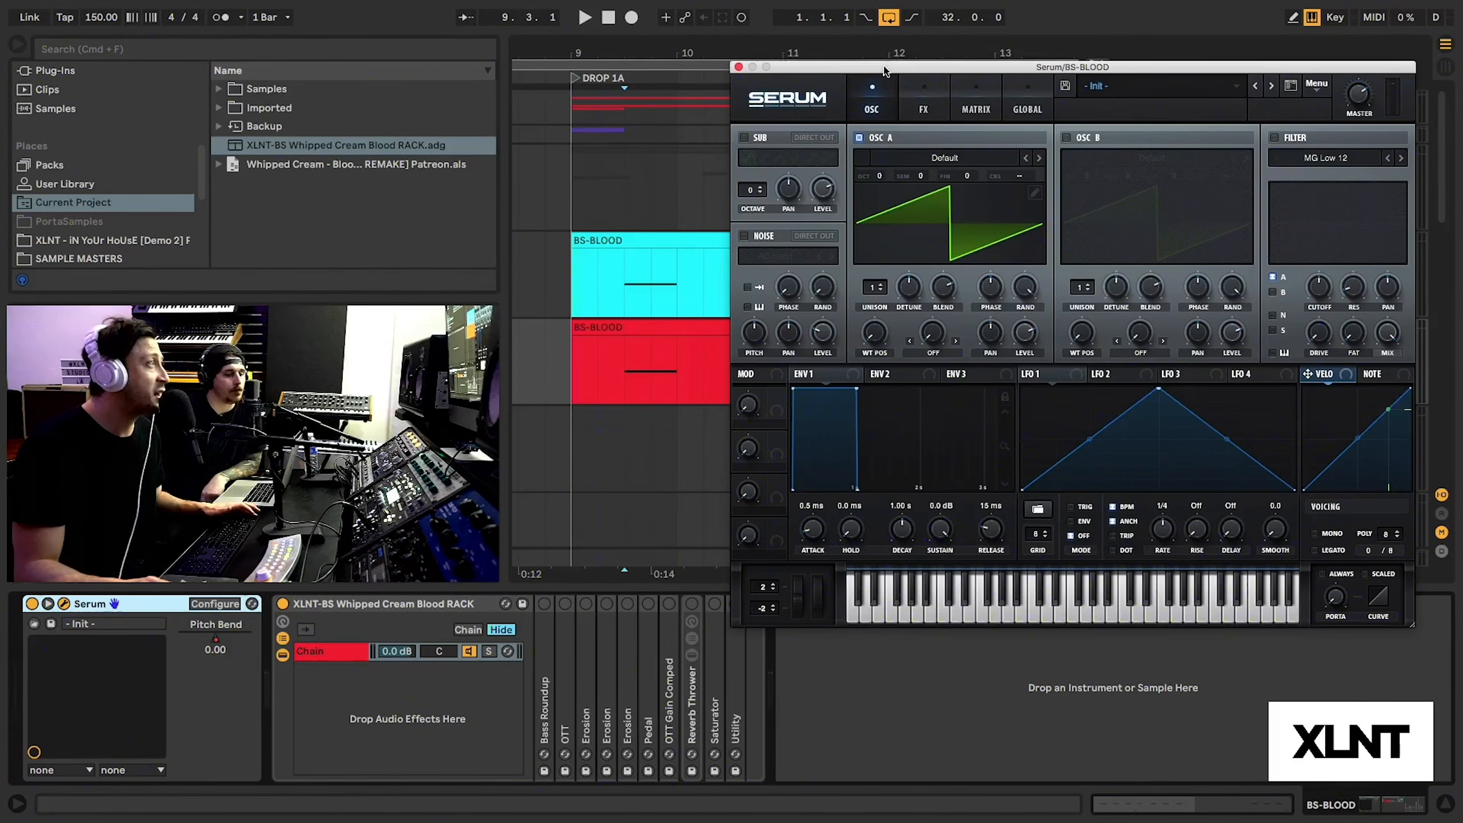
Load the Basic Shapes wavetable from the Analog category into Serum's OSC A.
{"action": "left_click", "coordinate": [948, 158]}
{"action": "mouse_move", "coordinate": [947, 175]}
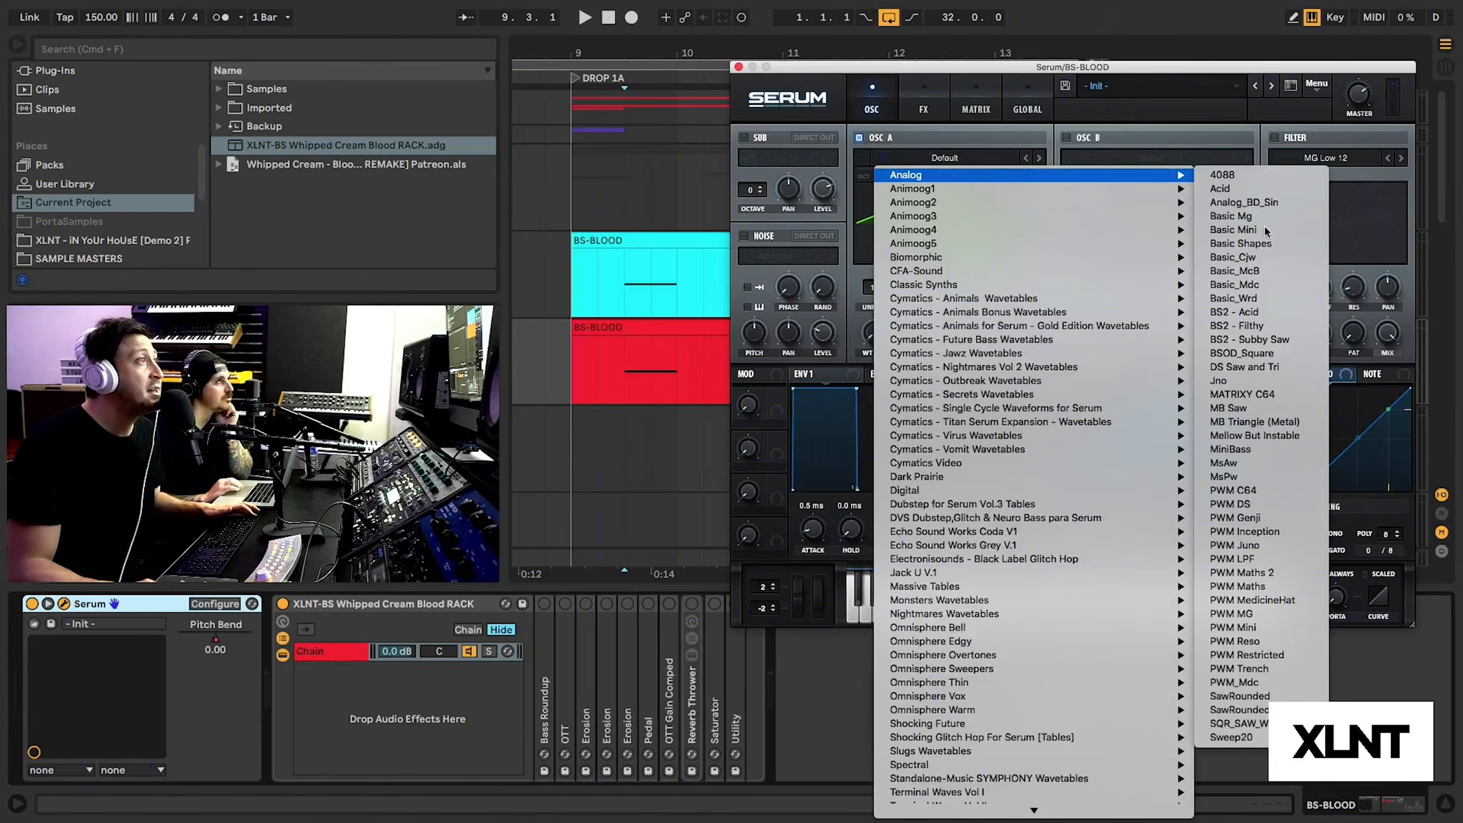
{"action": "left_click", "coordinate": [1291, 244]}
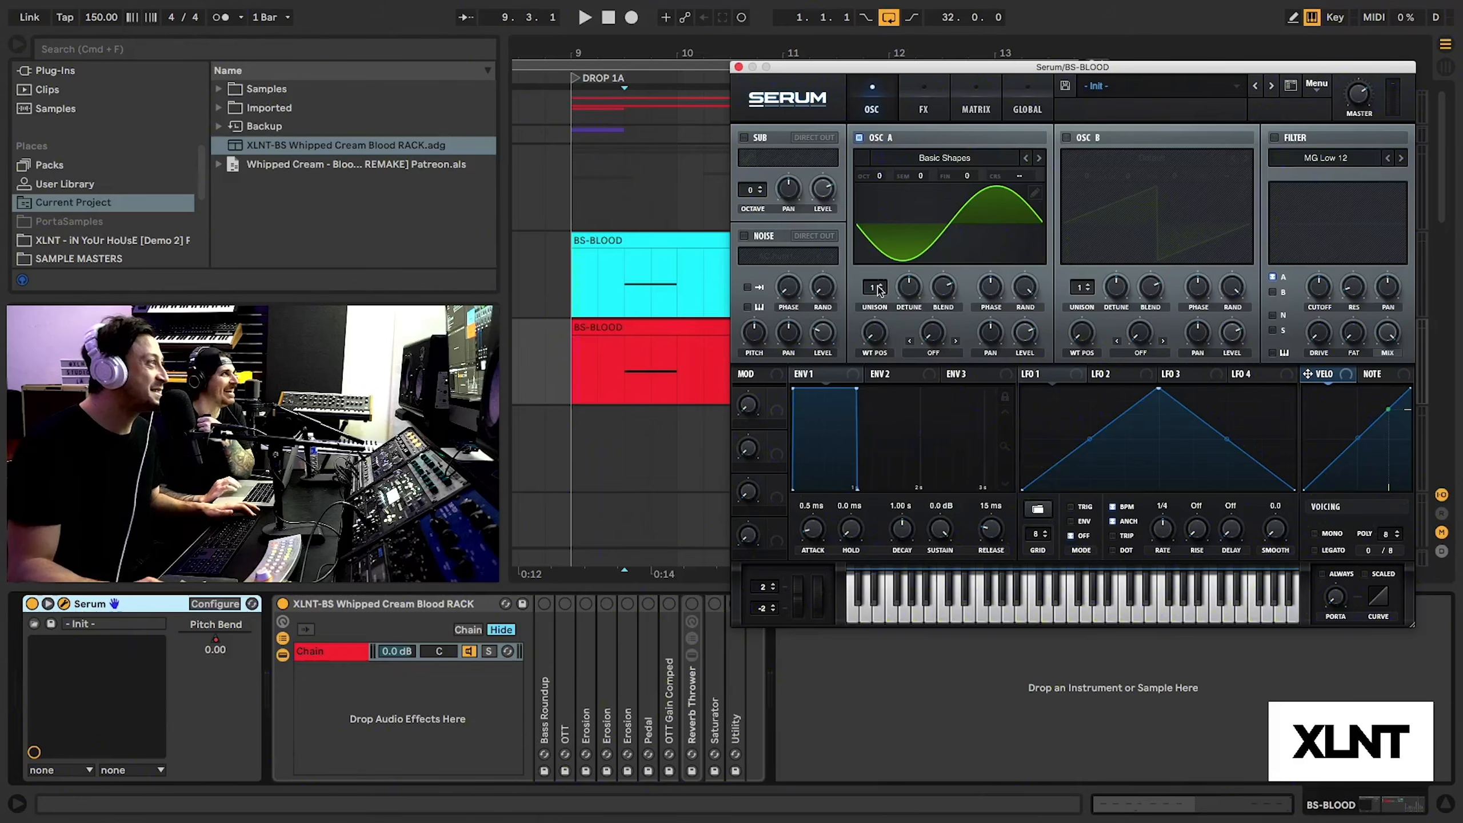
Set OSC A to 5 unison voices and its unison blend to 33.
{"action": "left_click_drag", "start_coordinate": [878, 291], "coordinate": [881, 242]}
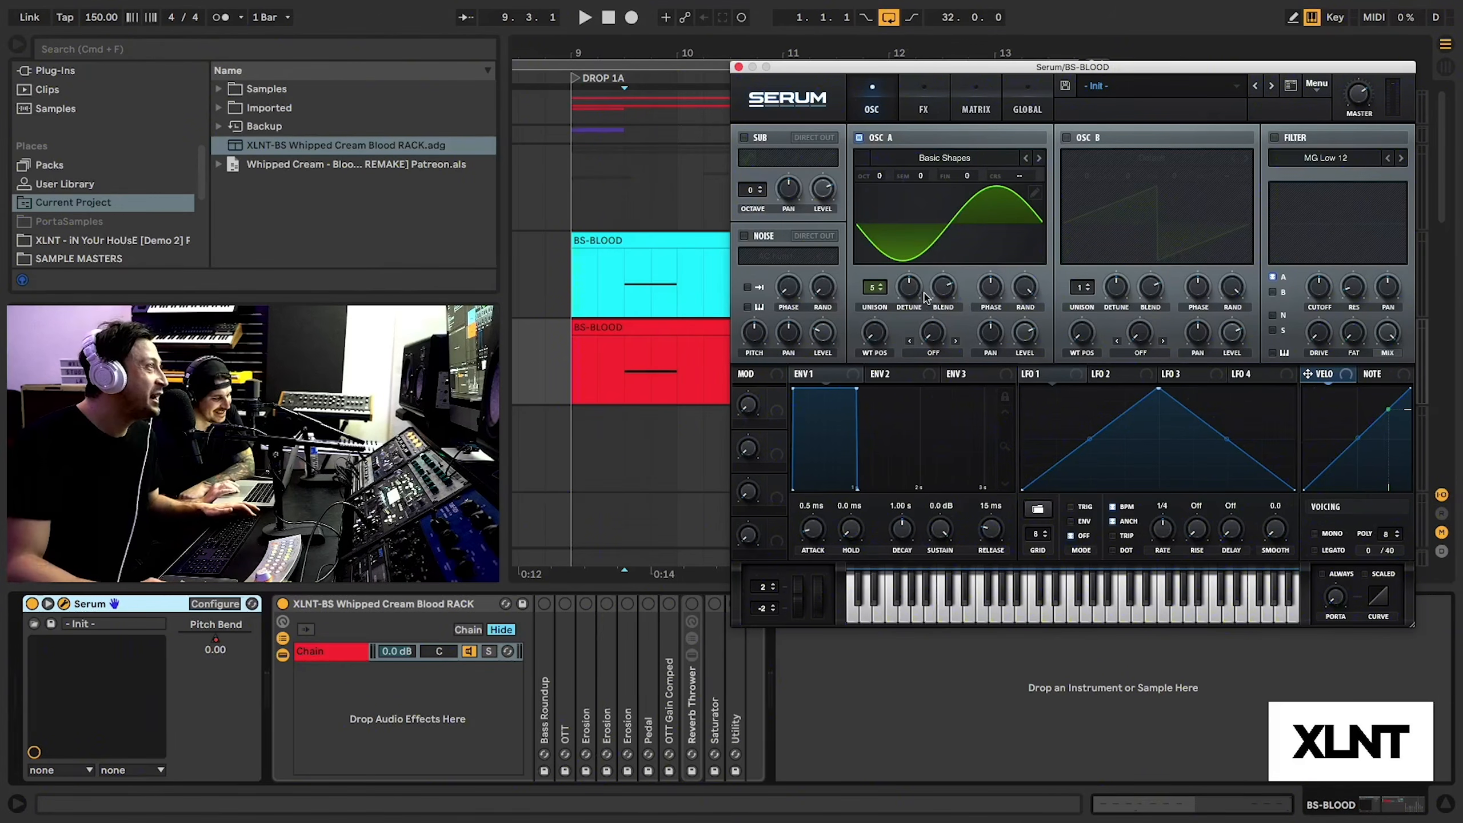
{"action": "left_click_drag", "start_coordinate": [909, 293], "coordinate": [949, 368]}
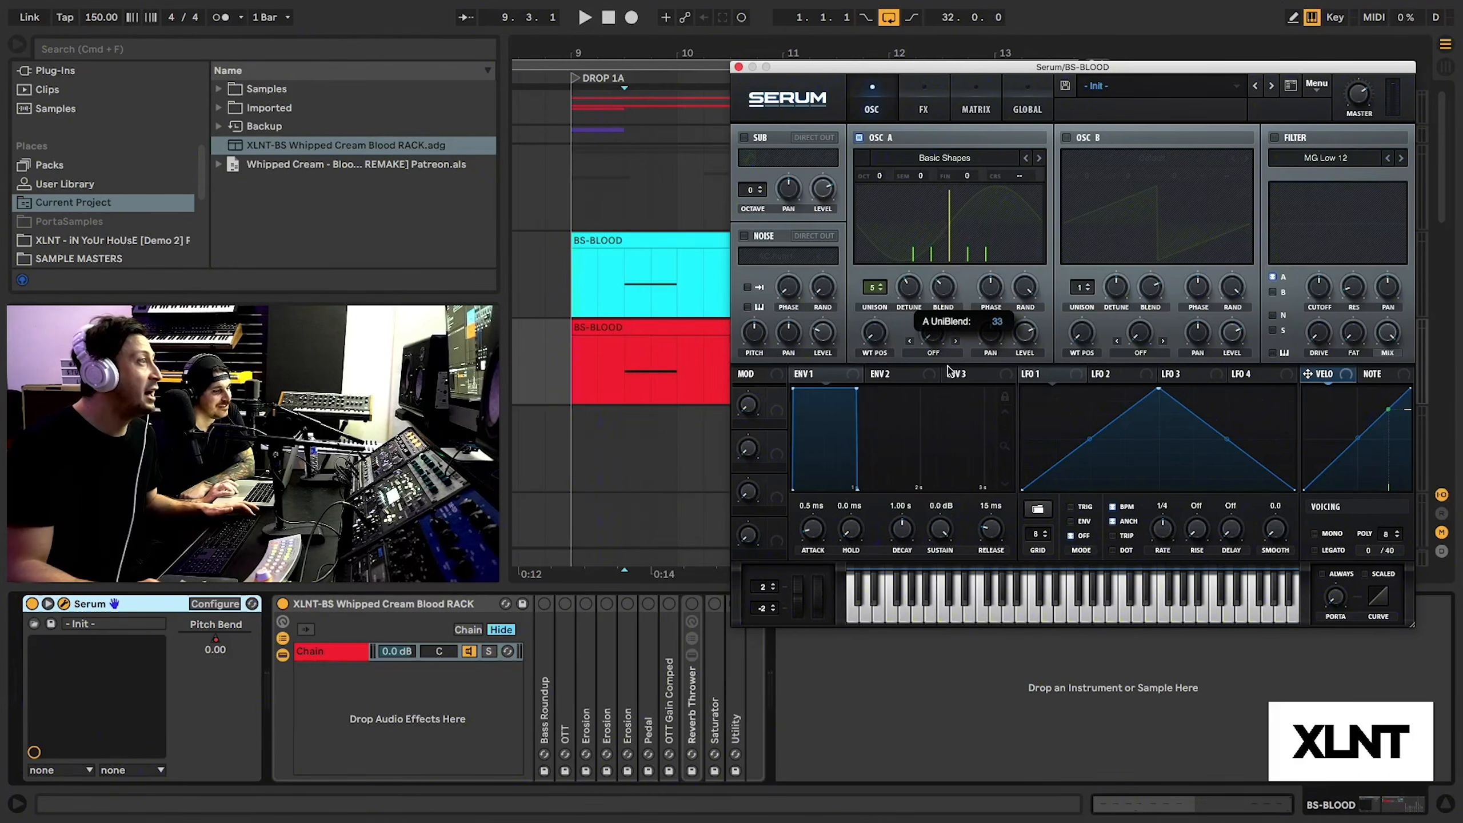
{"action": "left_click_drag", "start_coordinate": [949, 369], "coordinate": [949, 369]}
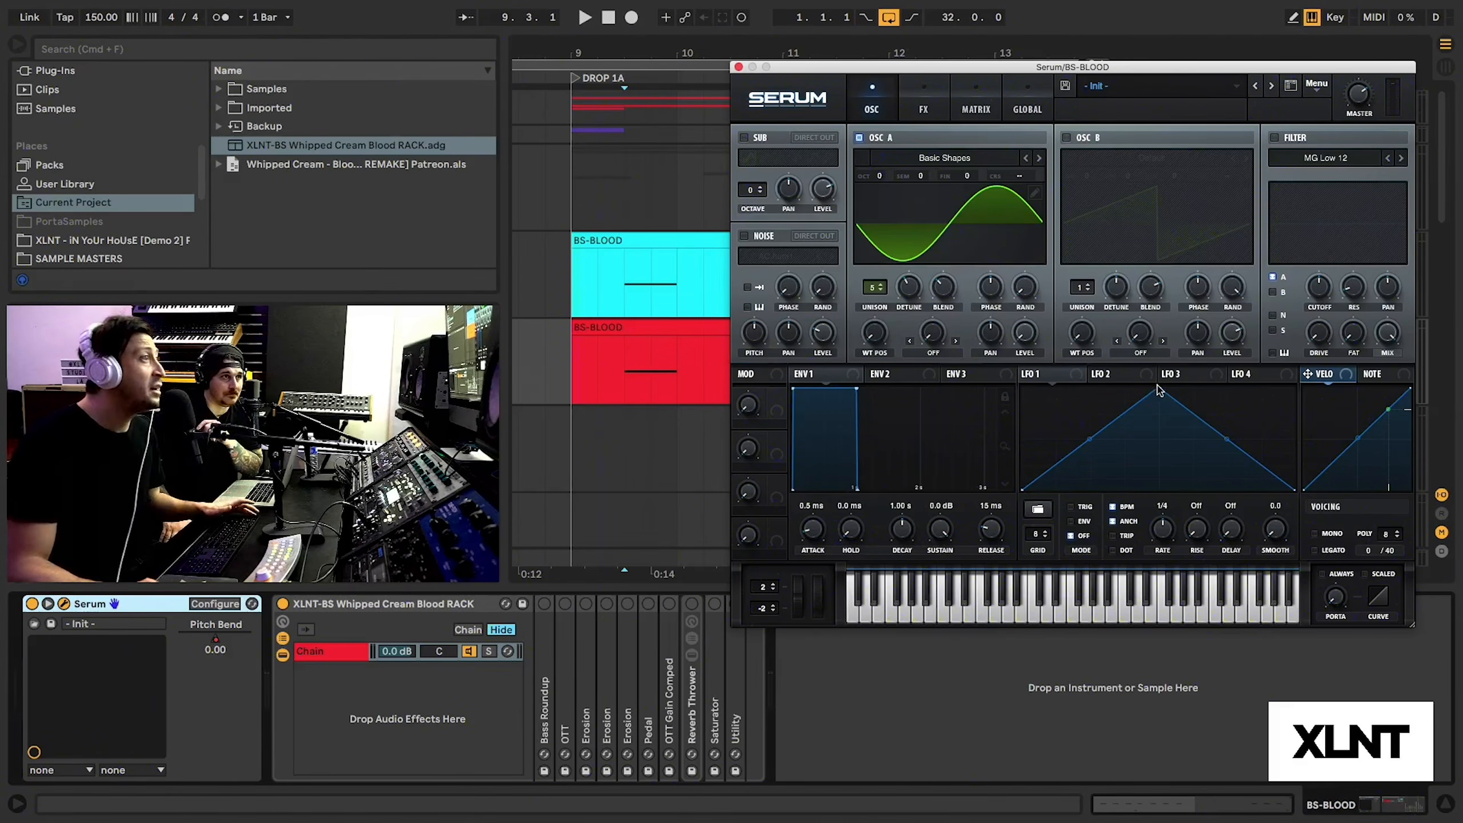
Reshape LFO 1 into a steep opening ramp that reaches full height about a quarter of the way in and holds to the end.
{"action": "left_click", "coordinate": [1077, 377]}
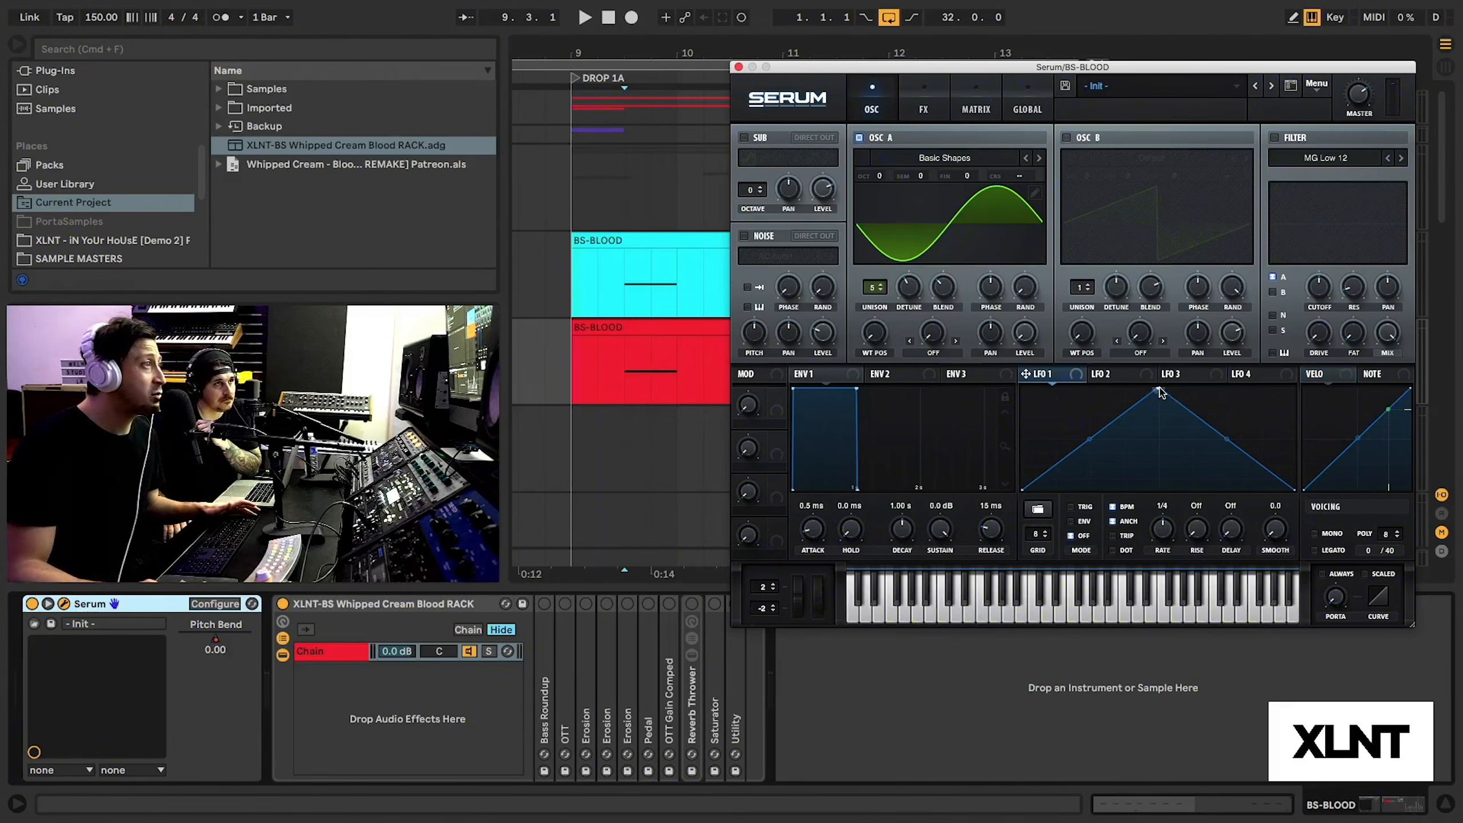
{"action": "left_click_drag", "start_coordinate": [1158, 389], "coordinate": [1078, 384]}
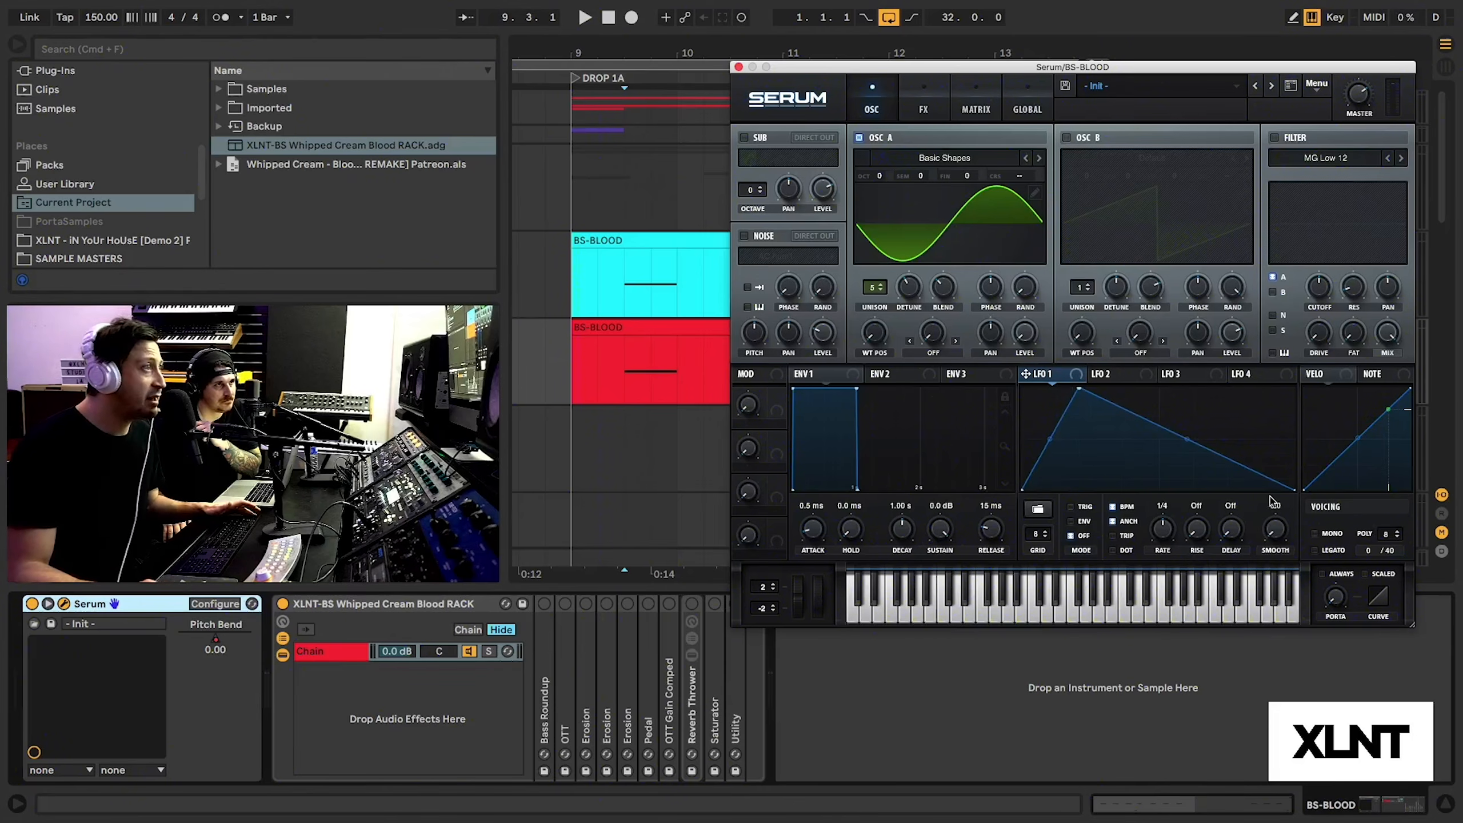
{"action": "left_click_drag", "start_coordinate": [1293, 489], "coordinate": [1300, 360]}
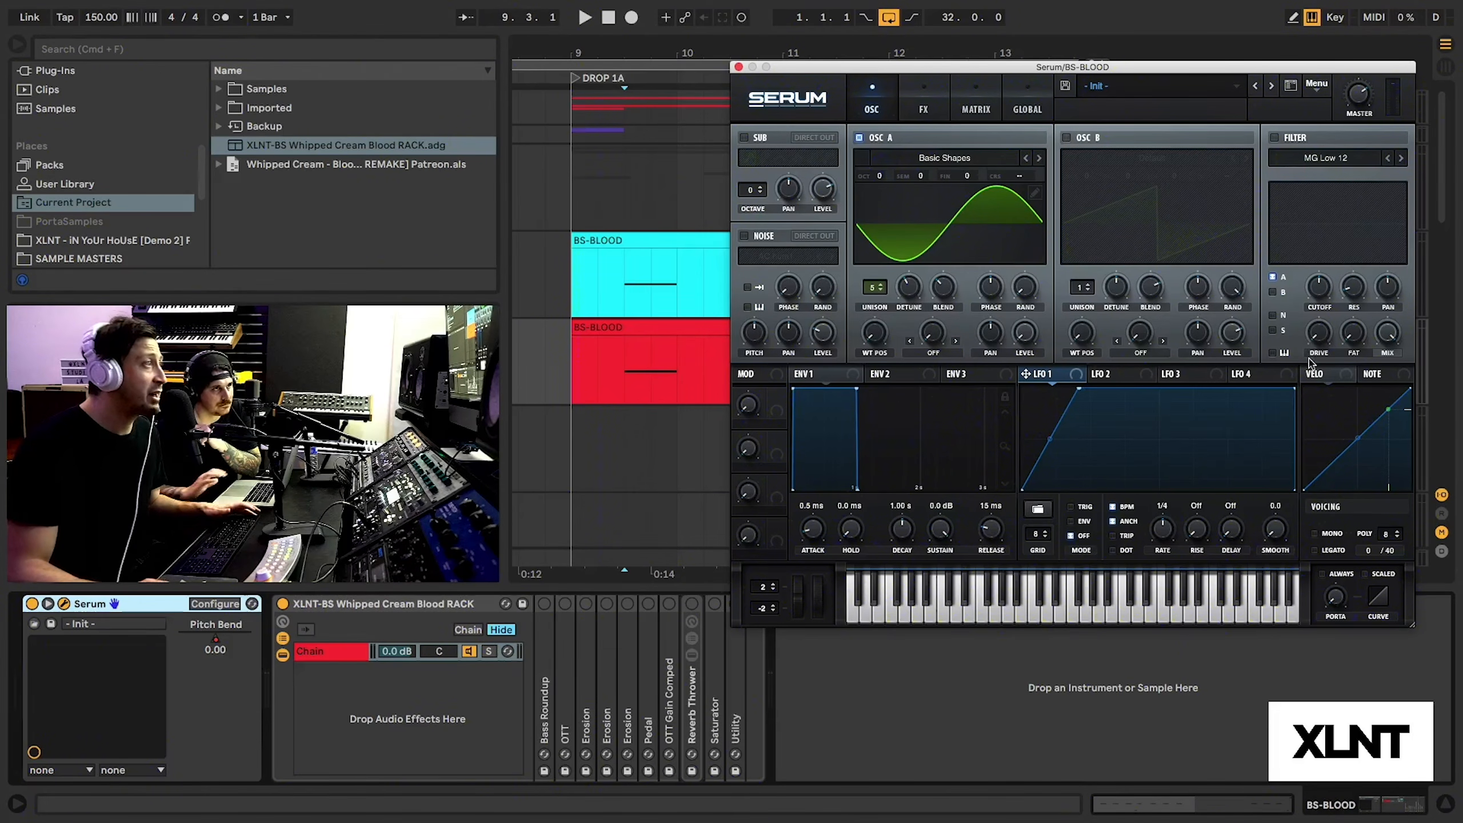
{"action": "left_click_drag", "start_coordinate": [1079, 390], "coordinate": [1093, 332]}
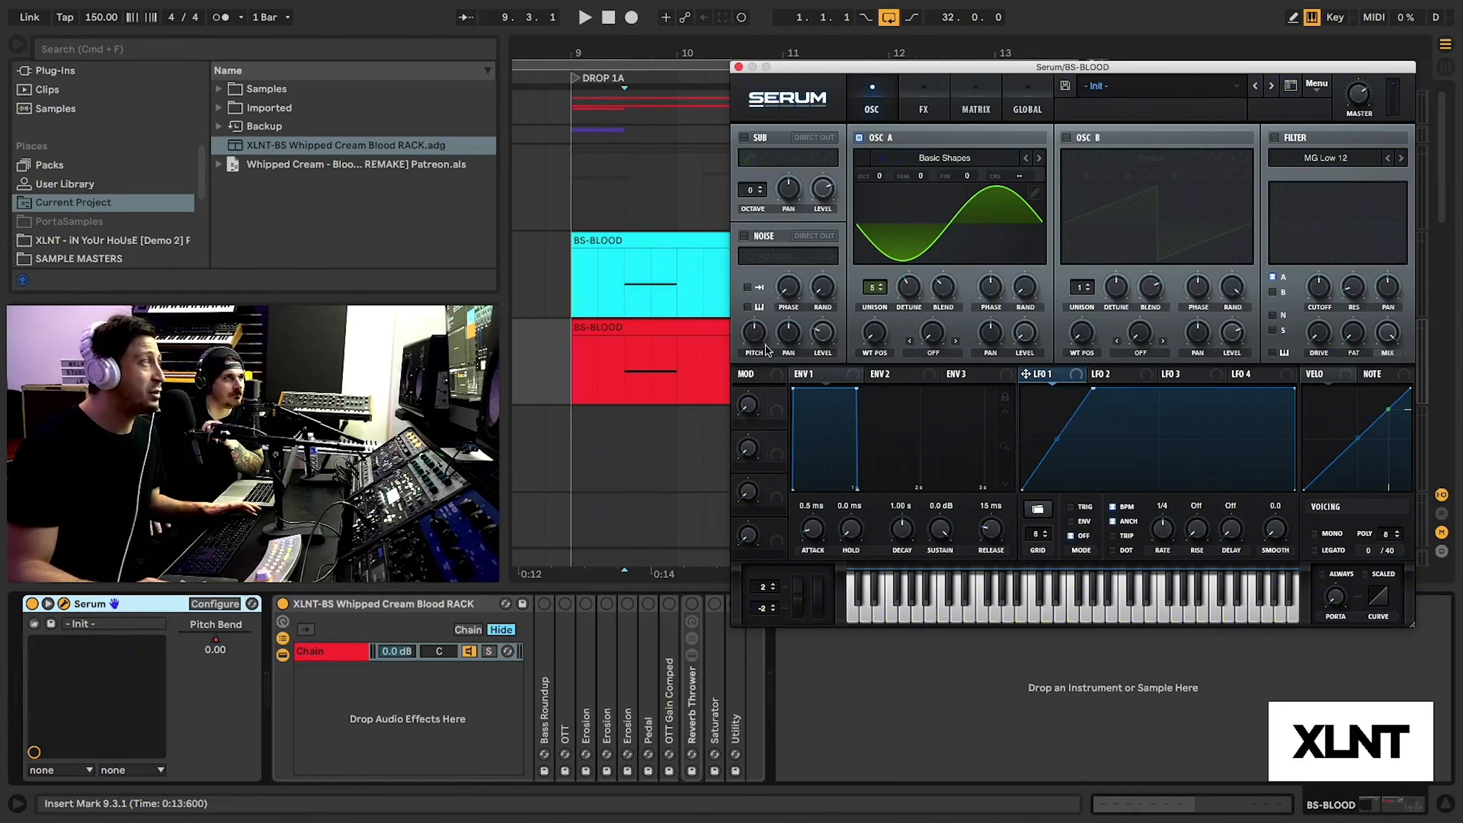
{"action": "left_click_drag", "start_coordinate": [1095, 392], "coordinate": [1090, 384]}
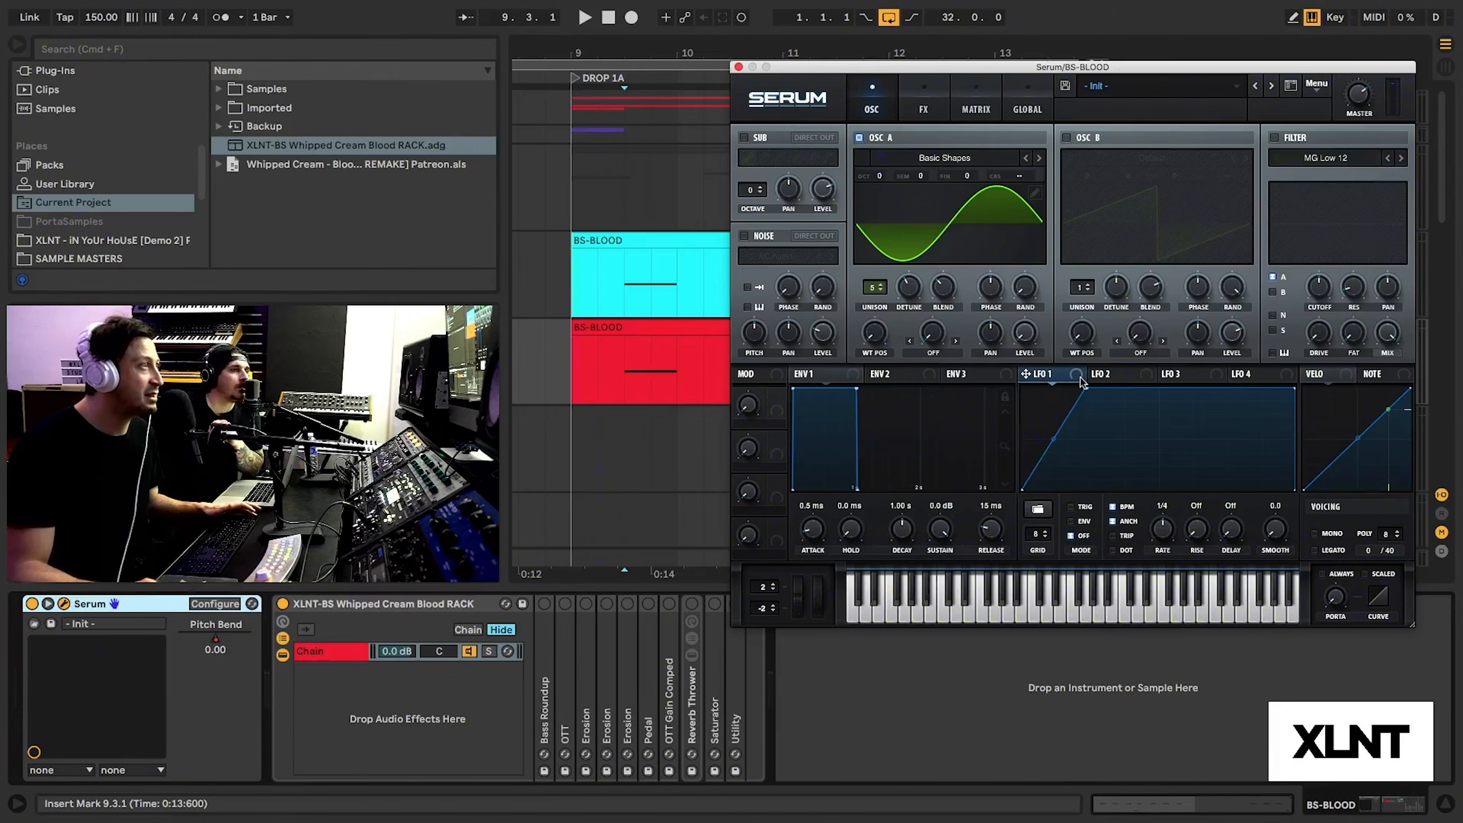
{"action": "left_click_drag", "start_coordinate": [1087, 393], "coordinate": [1096, 386]}
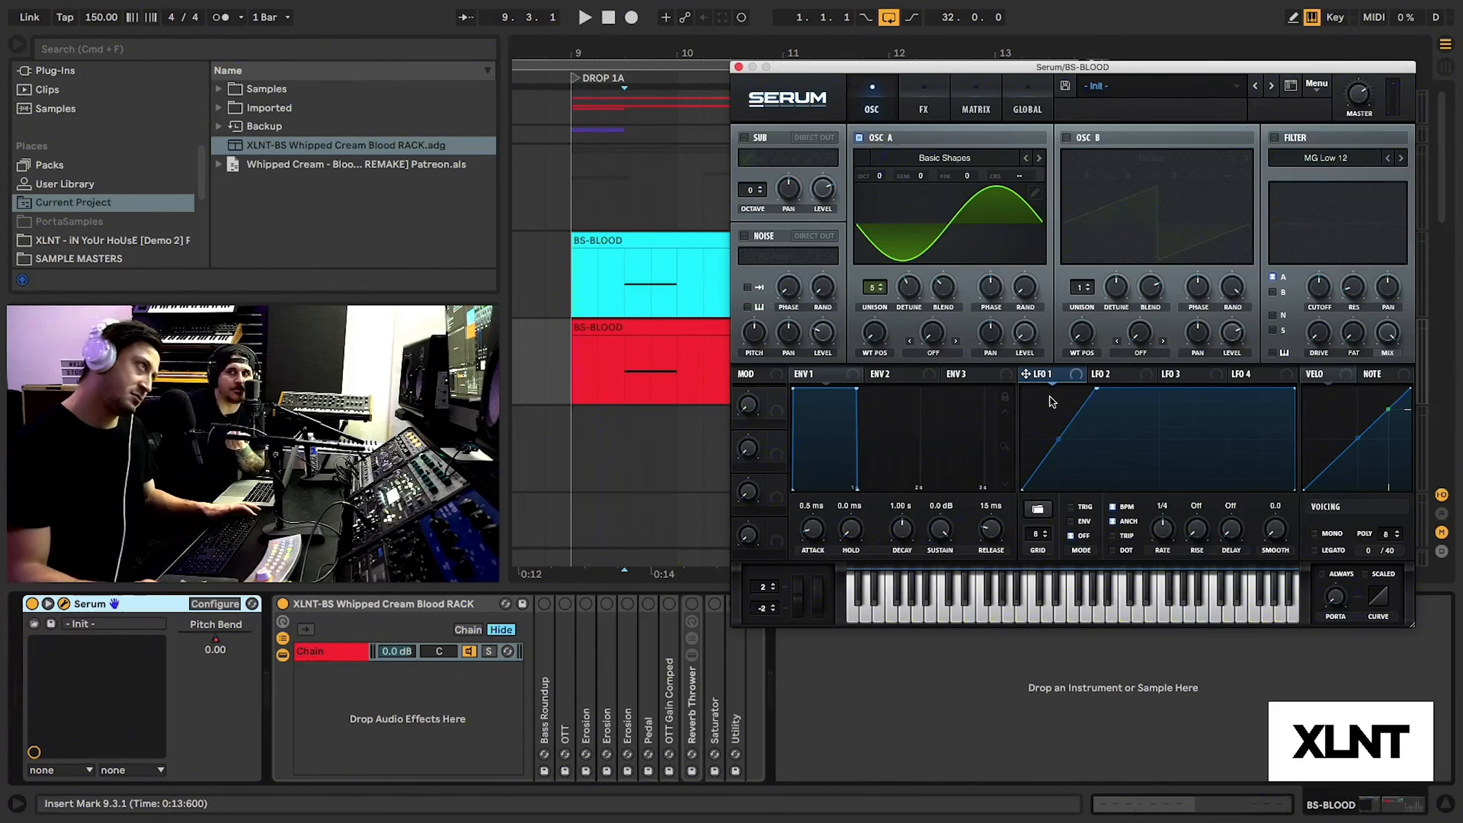
Modulate OSC A's level with LFO 1 in Trig mode and audition the bass from the drop.
{"action": "left_click_drag", "start_coordinate": [1096, 391], "coordinate": [1025, 334]}
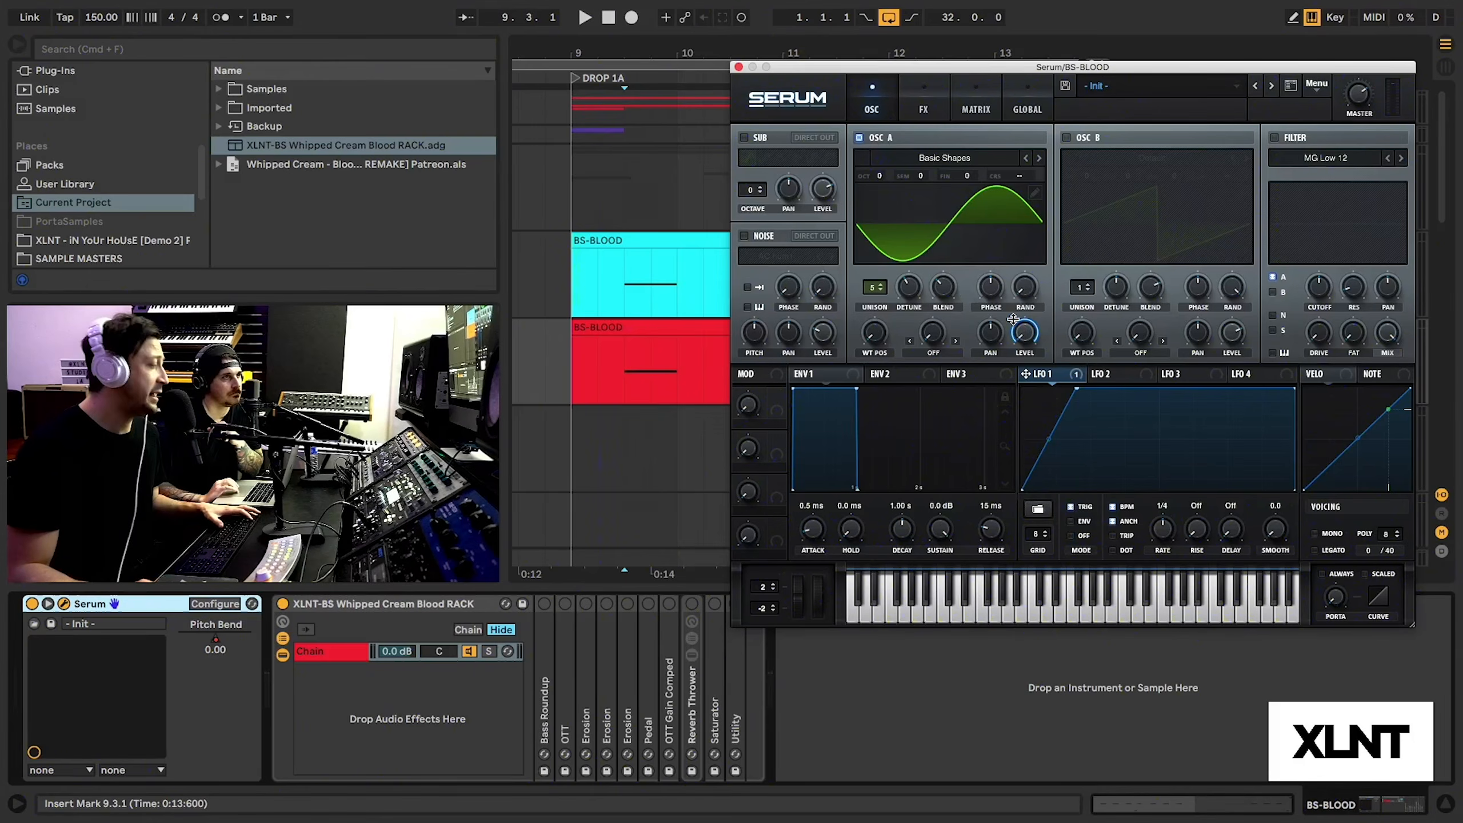
{"action": "key", "text": "space"}
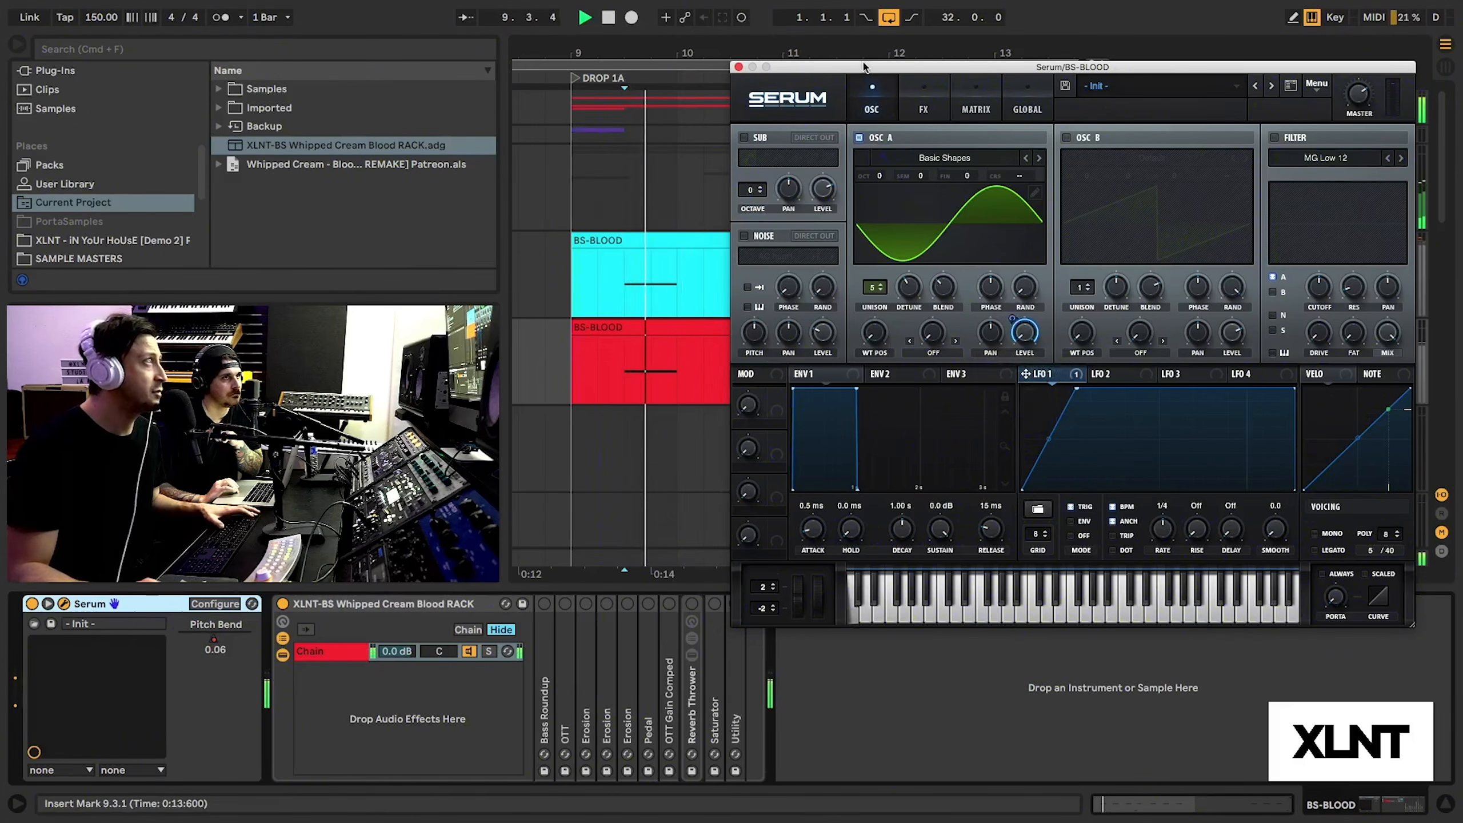
{"action": "left_click_drag", "start_coordinate": [864, 67], "coordinate": [740, 70]}
{"action": "key", "text": "space"}
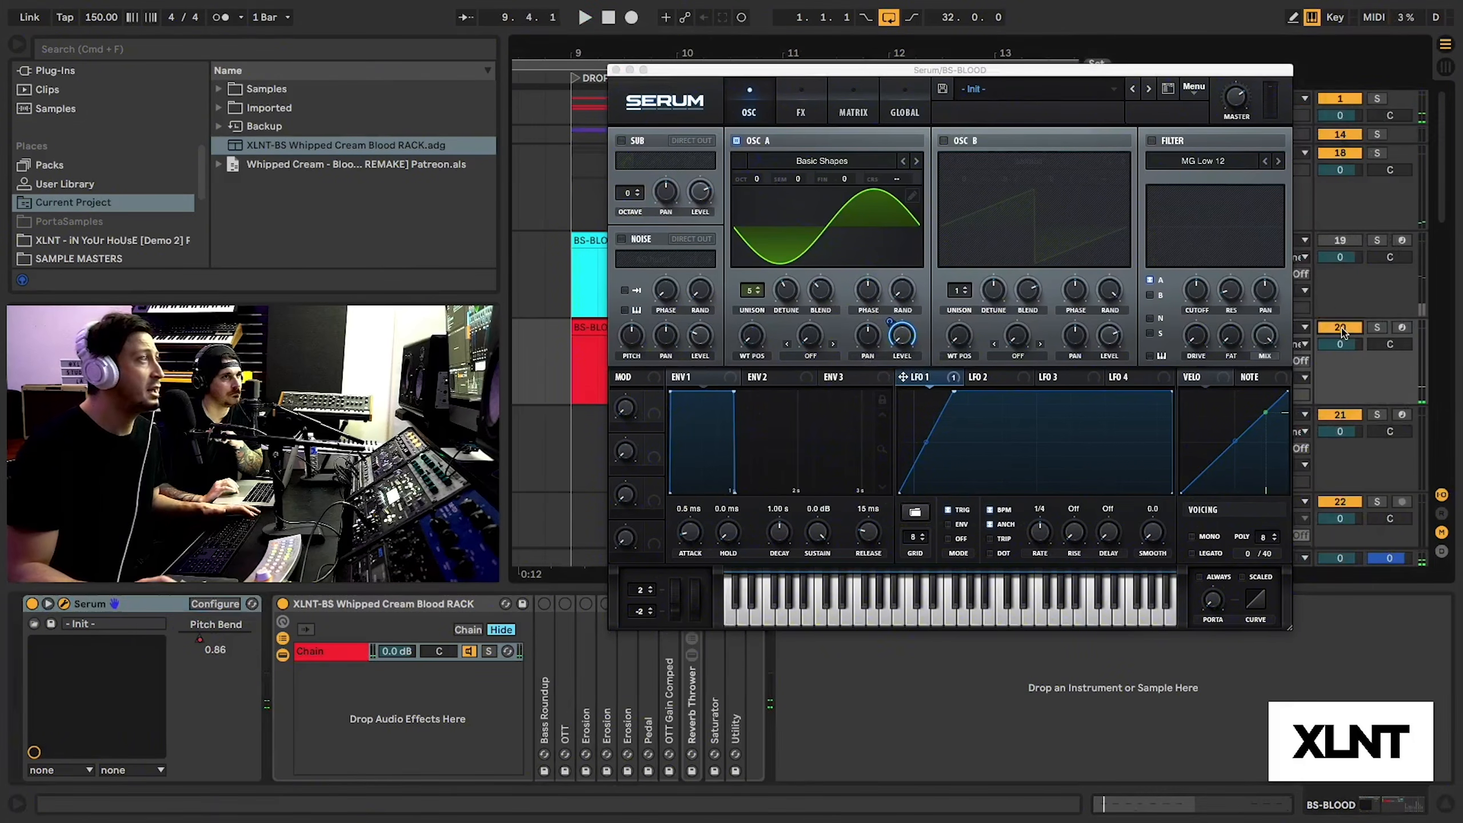
{"action": "key", "text": "space"}
{"action": "left_click_drag", "start_coordinate": [900, 69], "coordinate": [959, 71]}
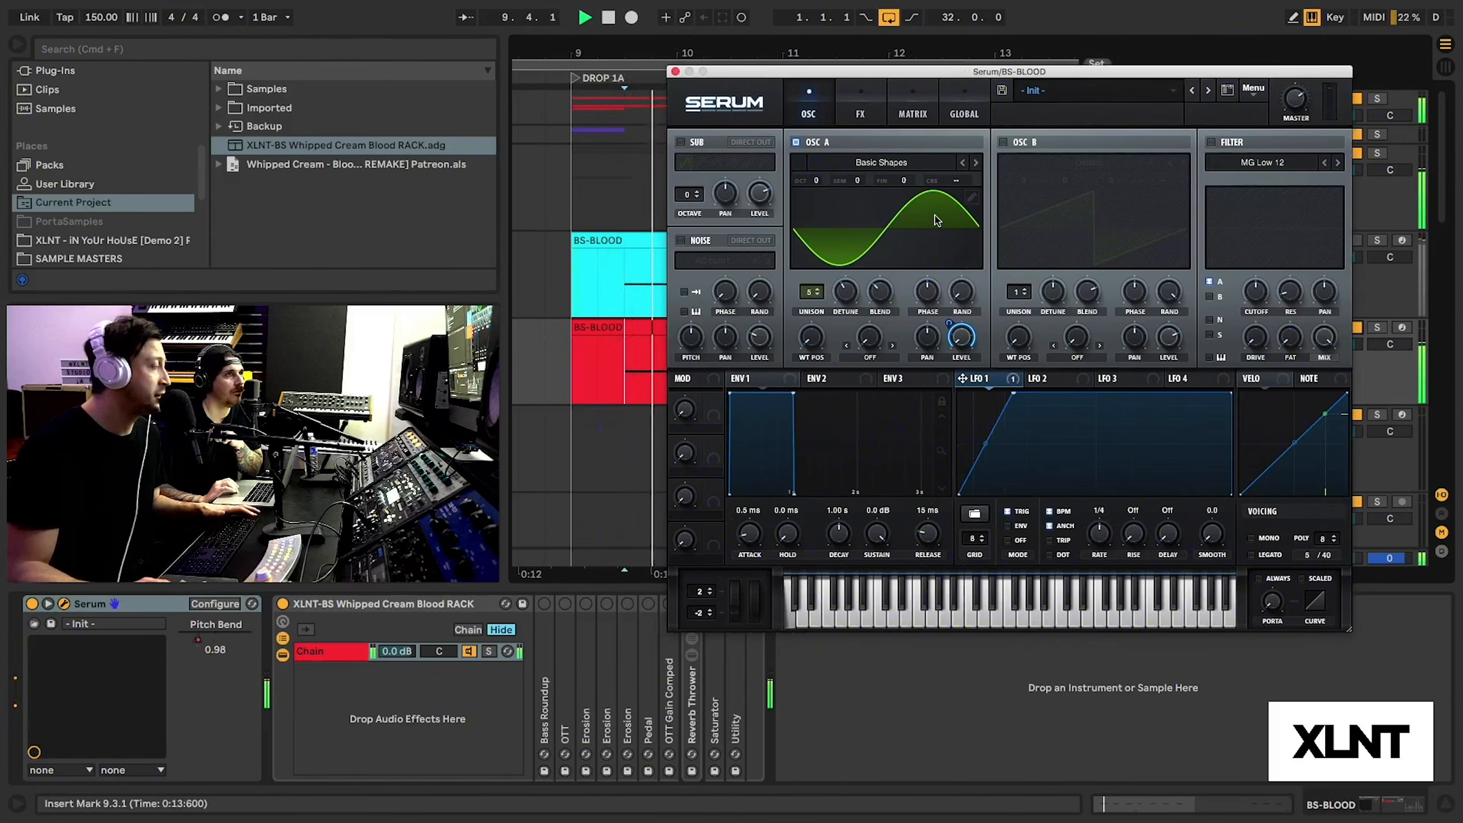
{"action": "mouse_move", "coordinate": [847, 75]}
{"action": "left_mouse_down"}
{"action": "mouse_move", "coordinate": [912, 123]}
{"action": "mouse_move", "coordinate": [867, 61]}
{"action": "left_mouse_up"}
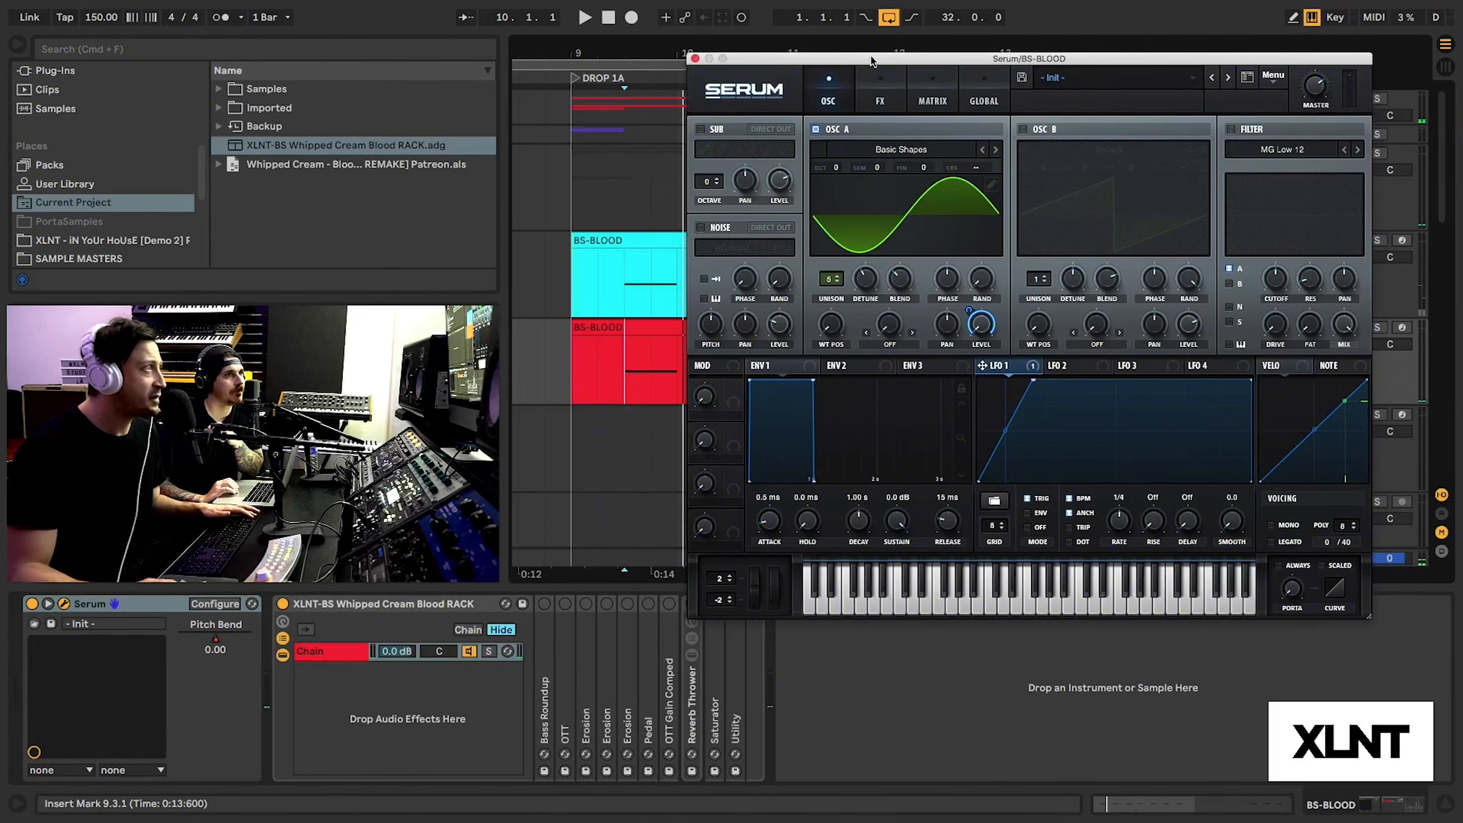
Enable OSC B with the Analog Basic Shapes wavetable, set to its triangle shape at octave -1.
{"action": "left_click", "coordinate": [1022, 130]}
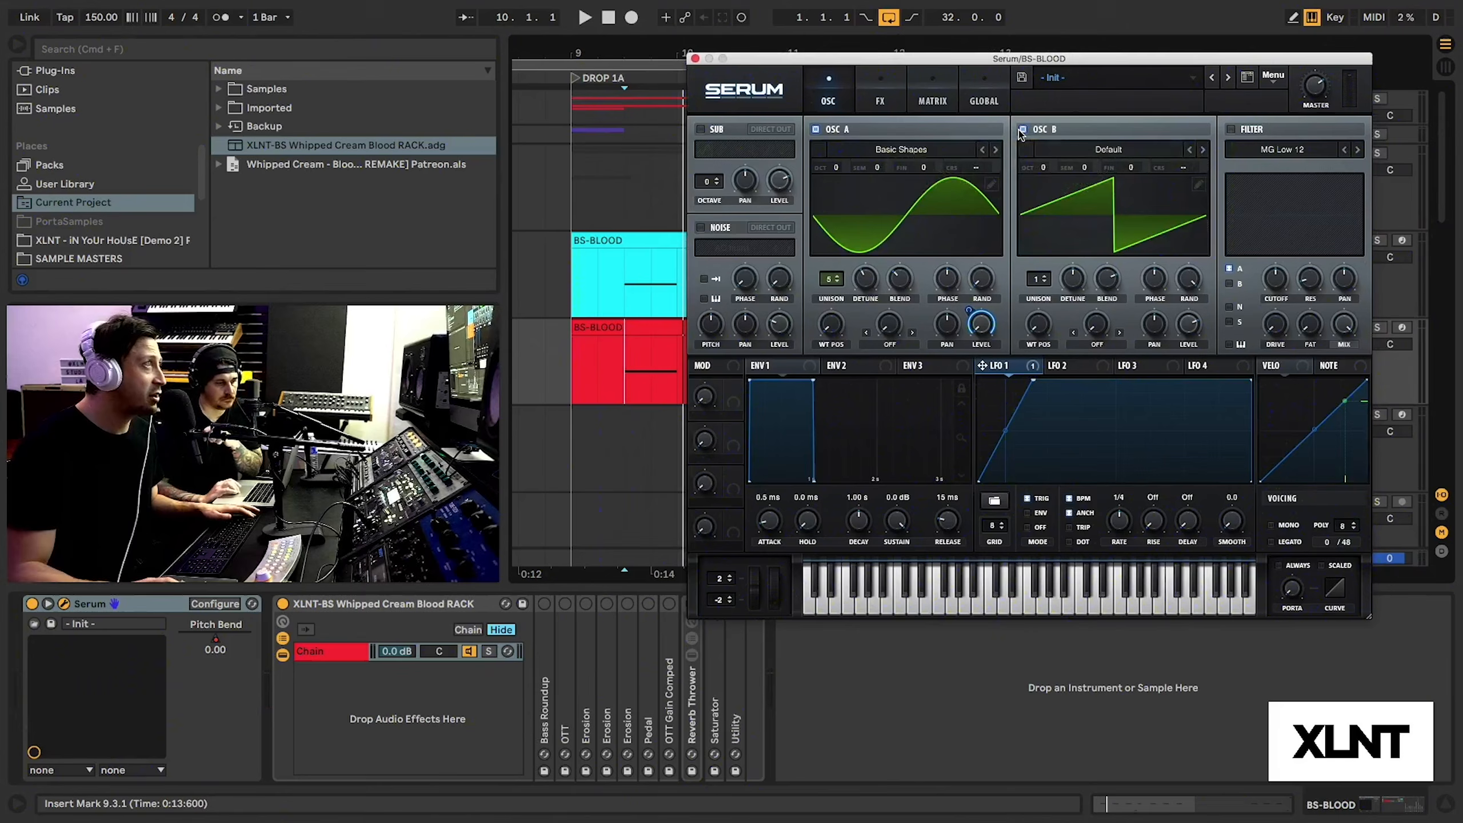
{"action": "left_click", "coordinate": [1092, 155]}
{"action": "mouse_move", "coordinate": [1094, 167]}
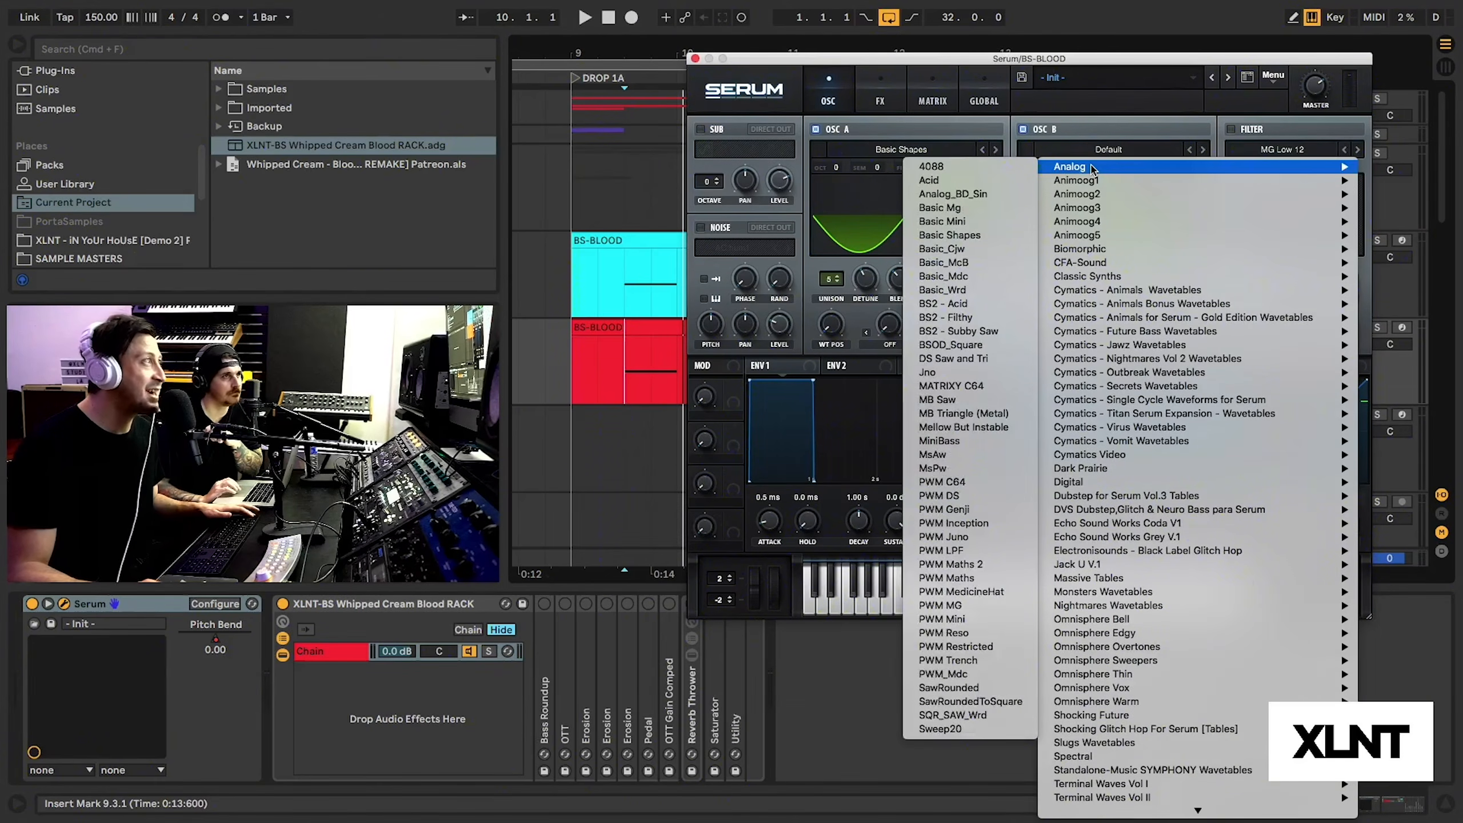
{"action": "left_click", "coordinate": [959, 236]}
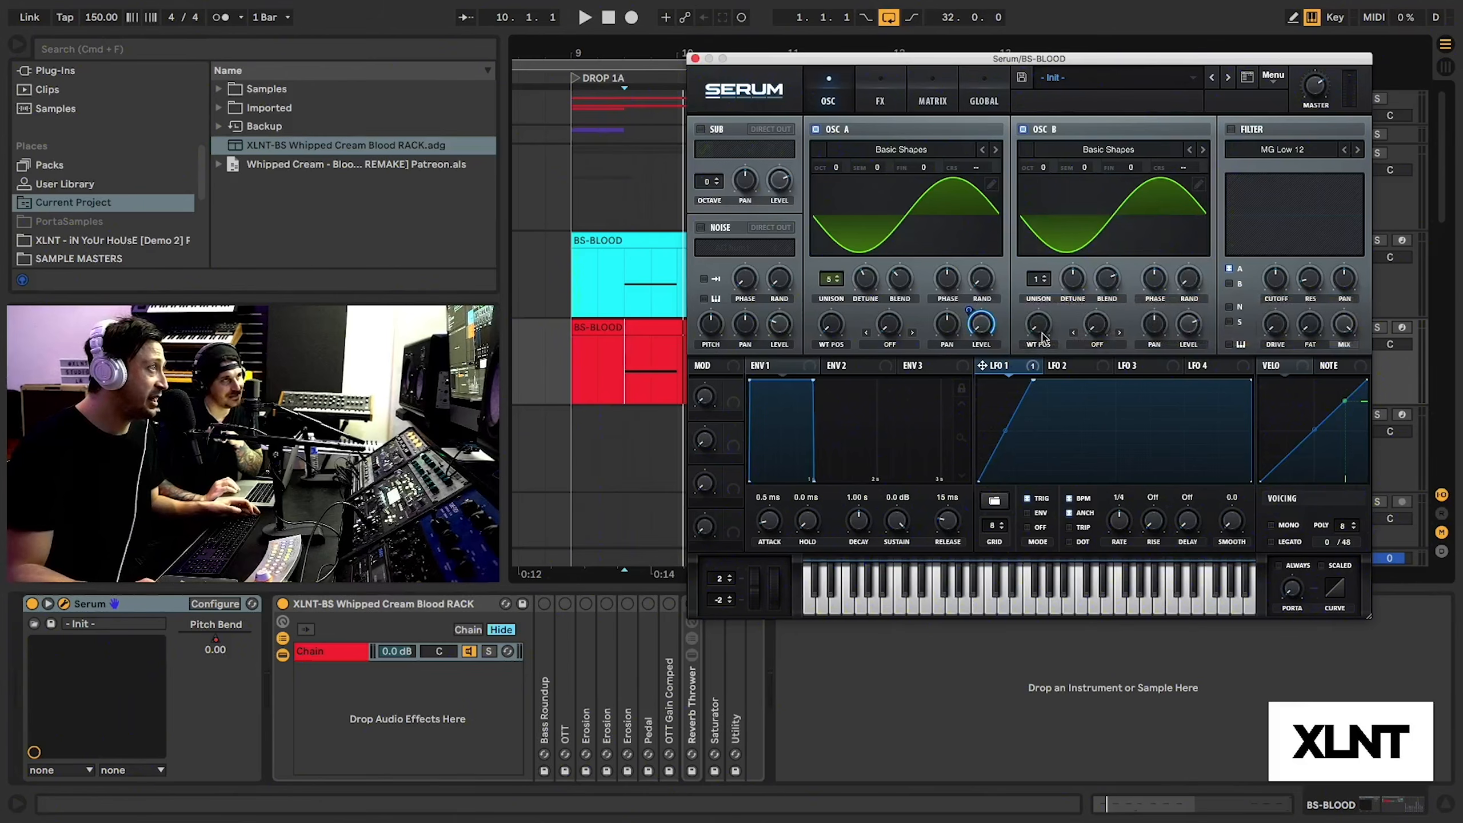
{"action": "left_click_drag", "start_coordinate": [1042, 337], "coordinate": [1045, 318]}
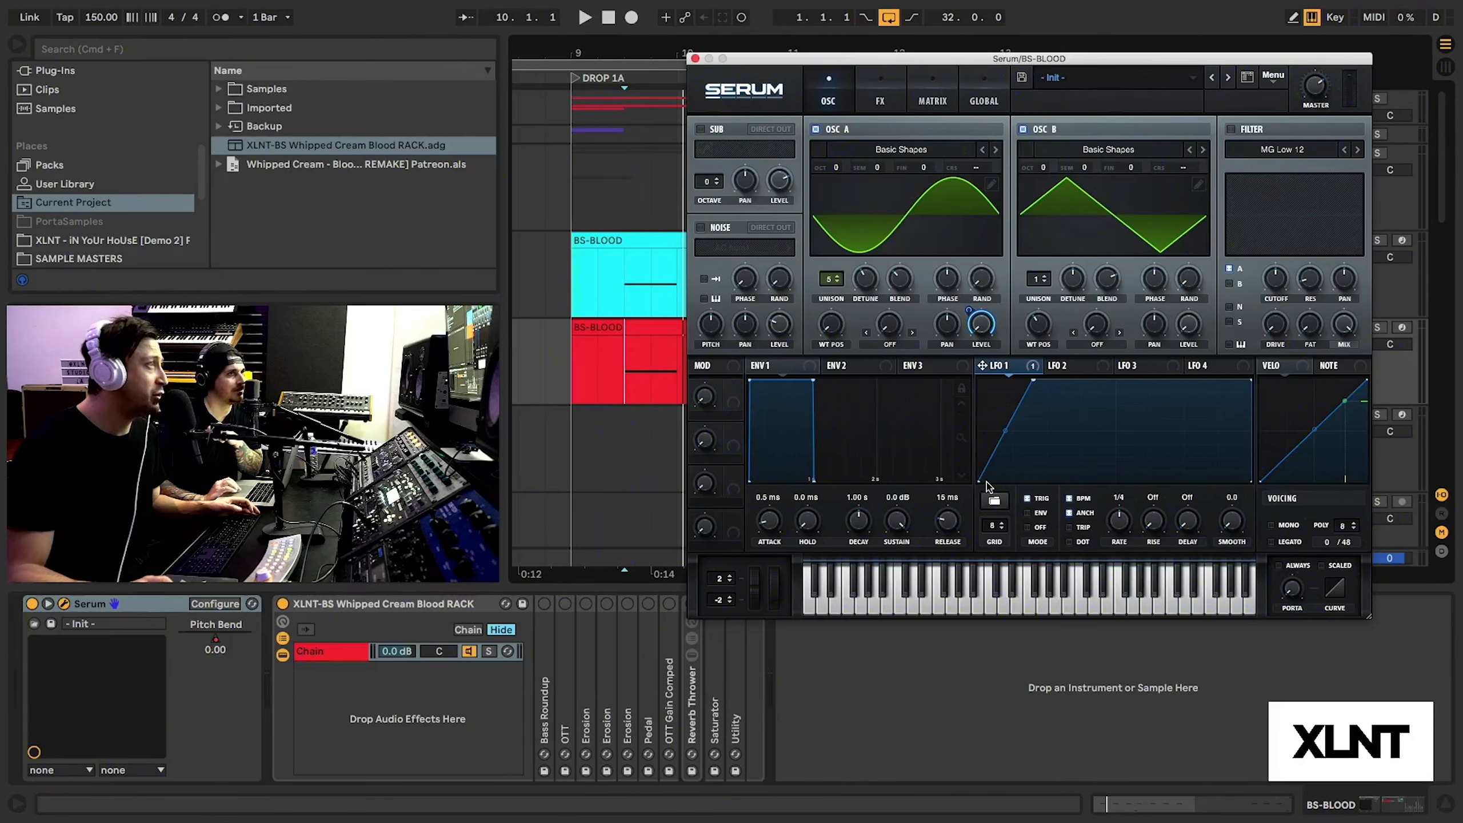
{"action": "left_click_drag", "start_coordinate": [1045, 171], "coordinate": [1045, 185]}
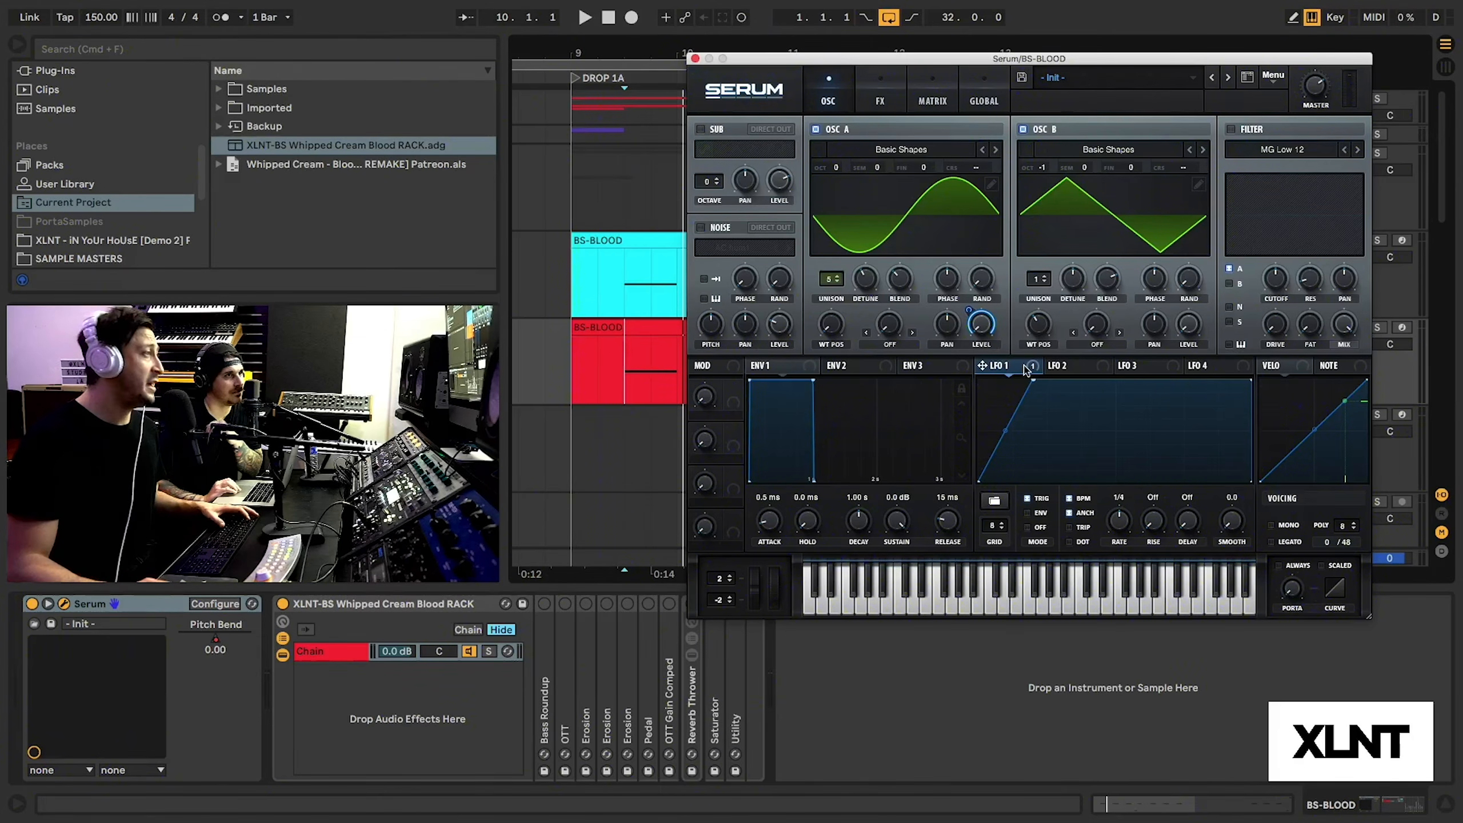
Modulate OSC B's level with LFO 1 at an amount of 29 and audition the red BS-BLOOD track in solo.
{"action": "left_click_drag", "start_coordinate": [1027, 368], "coordinate": [1190, 330]}
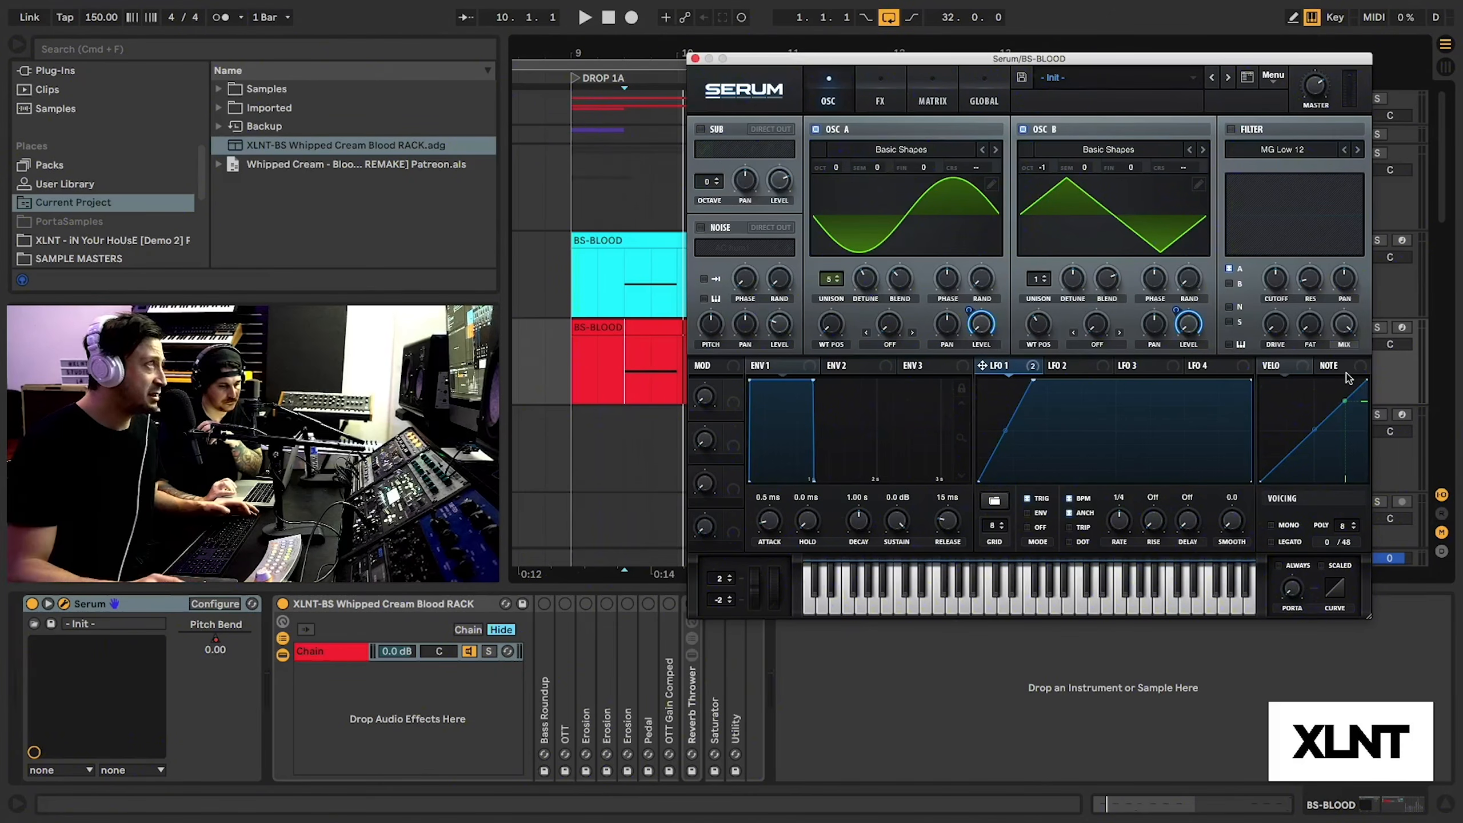
{"action": "left_click_drag", "start_coordinate": [1177, 310], "coordinate": [1175, 376]}
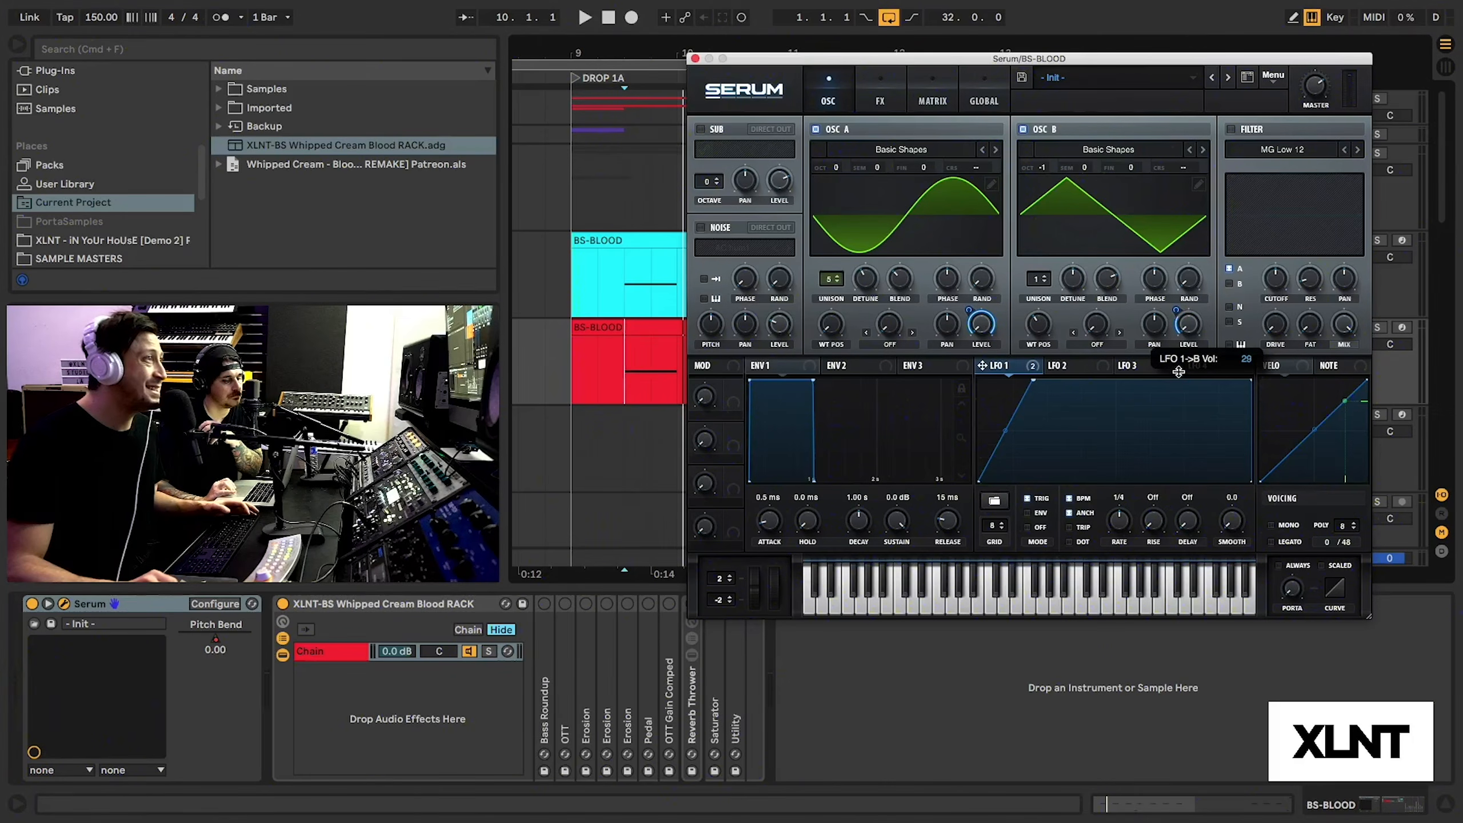
{"action": "key", "text": "space"}
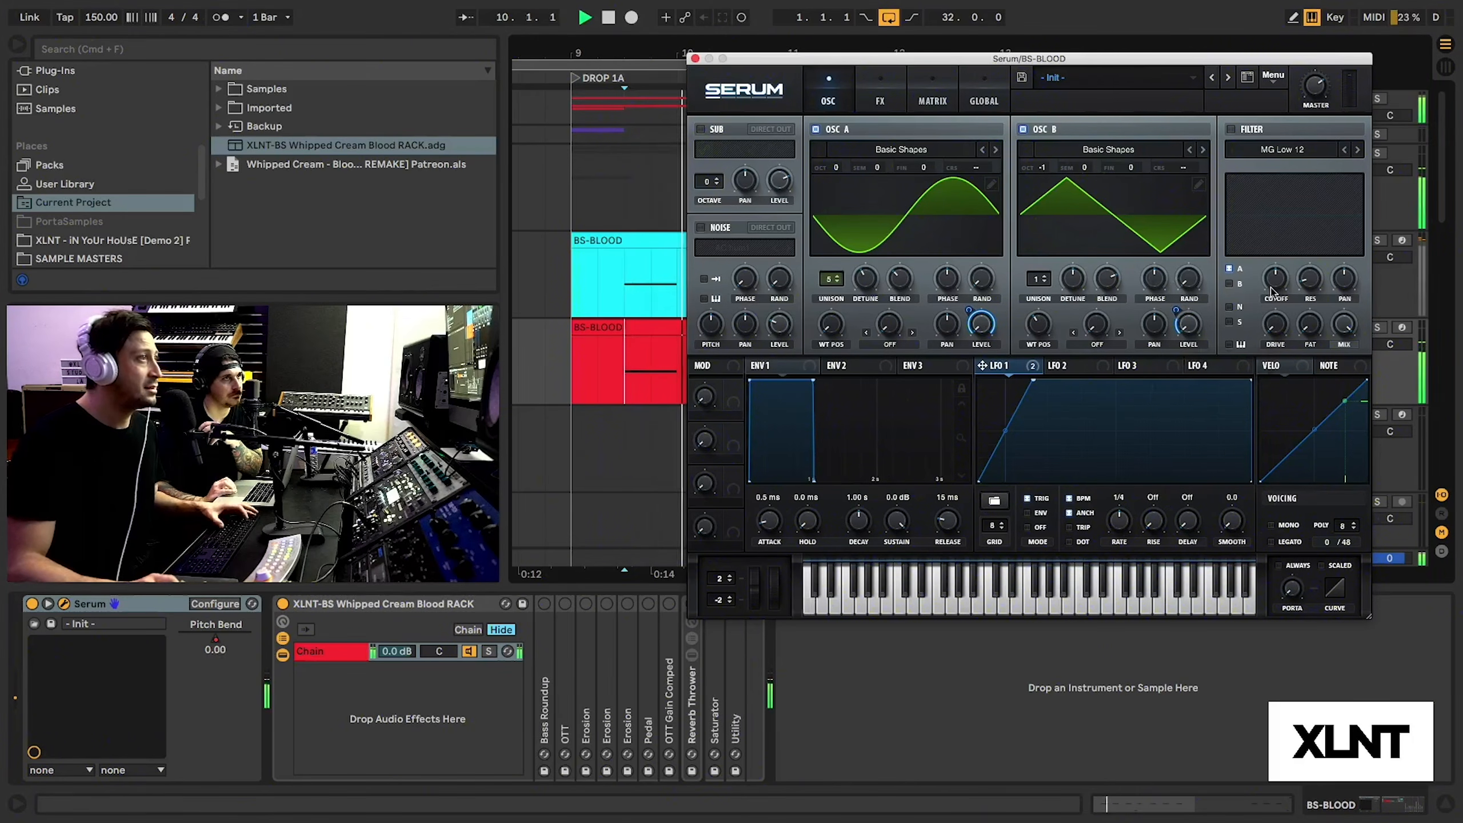
{"action": "left_click_drag", "start_coordinate": [1214, 62], "coordinate": [1175, 56]}
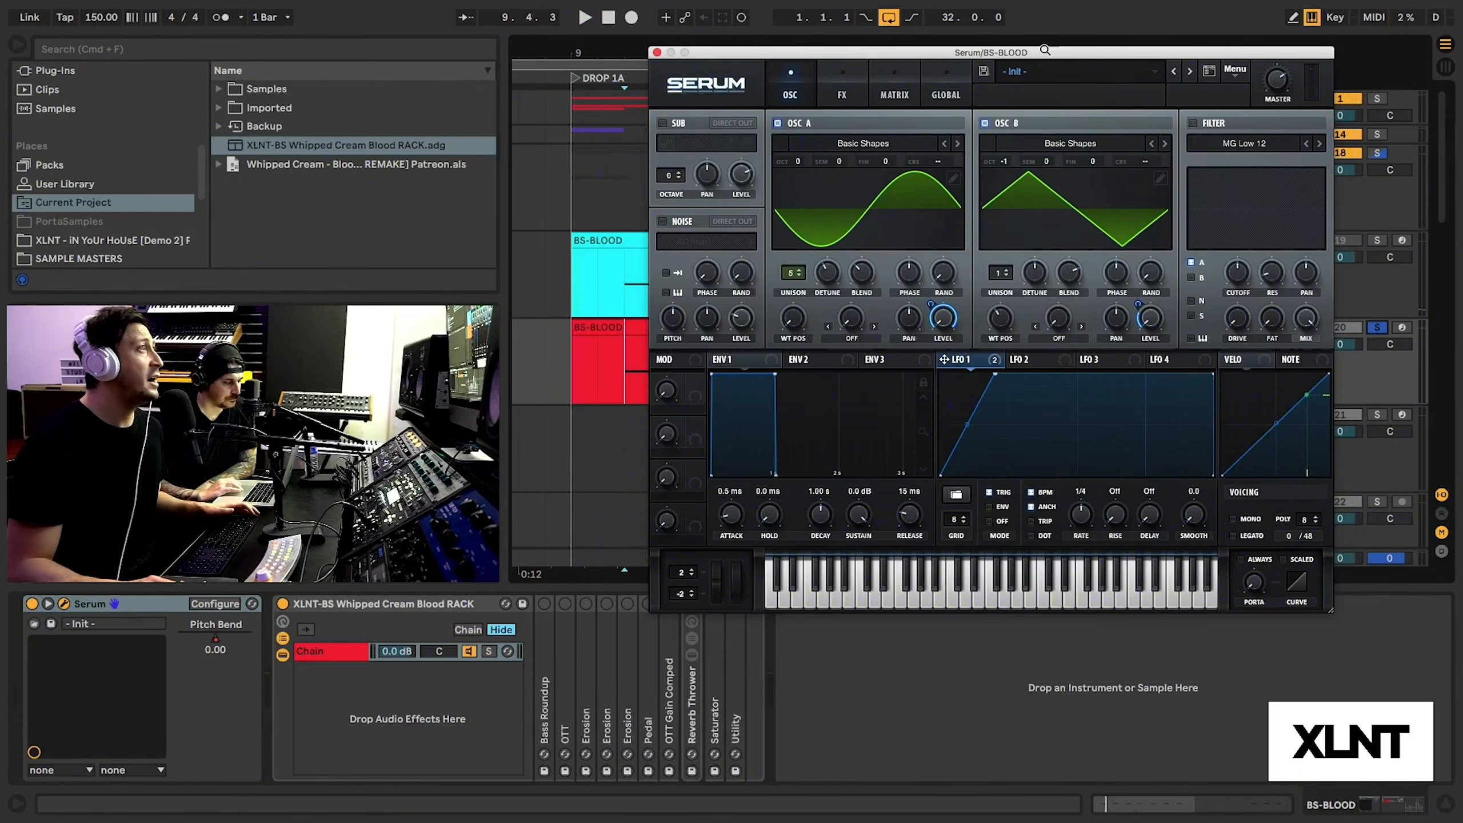
{"action": "left_click_drag", "start_coordinate": [1086, 53], "coordinate": [1108, 59]}
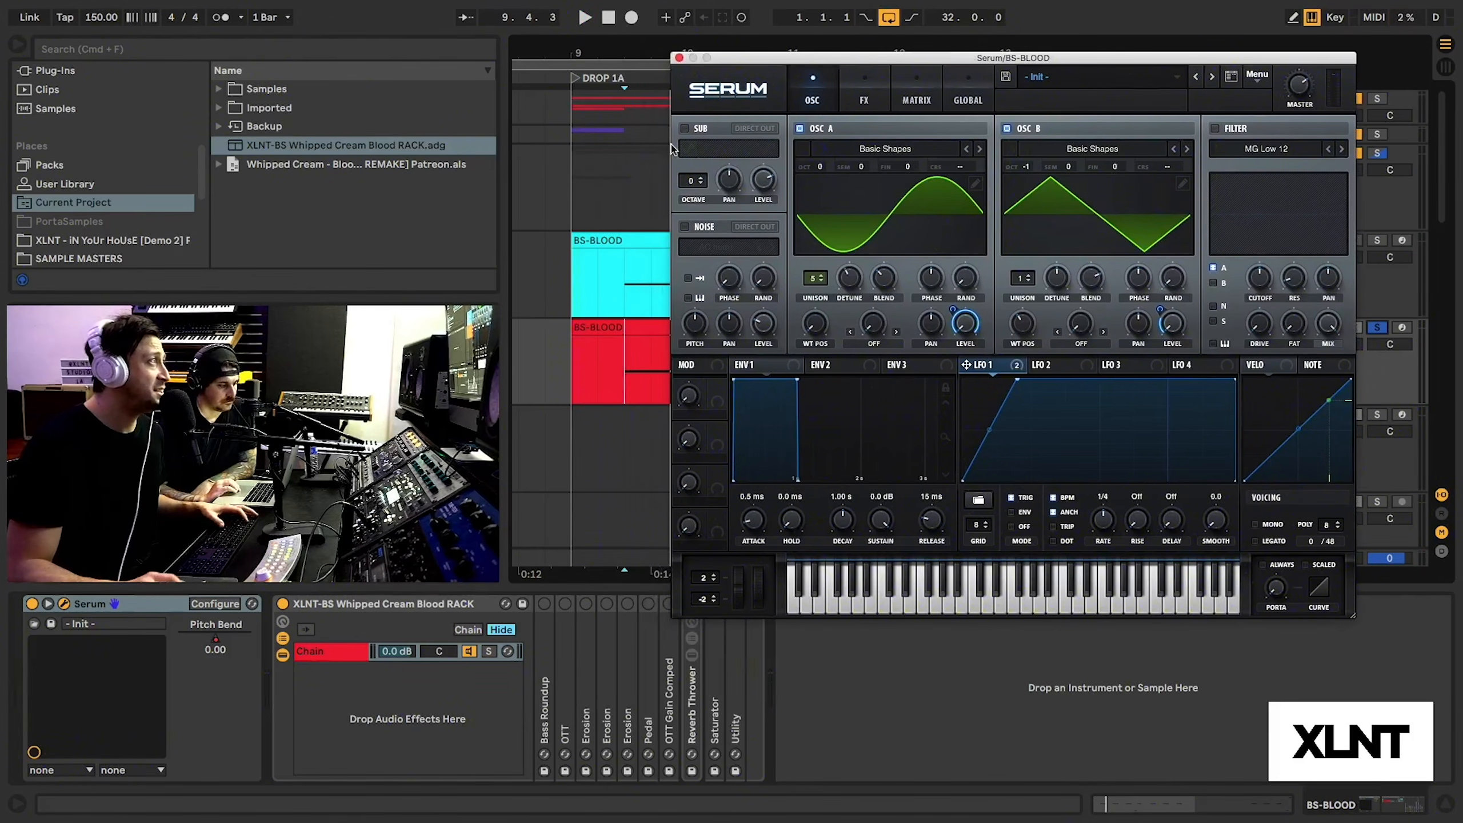
Enable the sub oscillator with a saw wave at octave -1 and a level of 0%.
{"action": "left_click", "coordinate": [684, 129]}
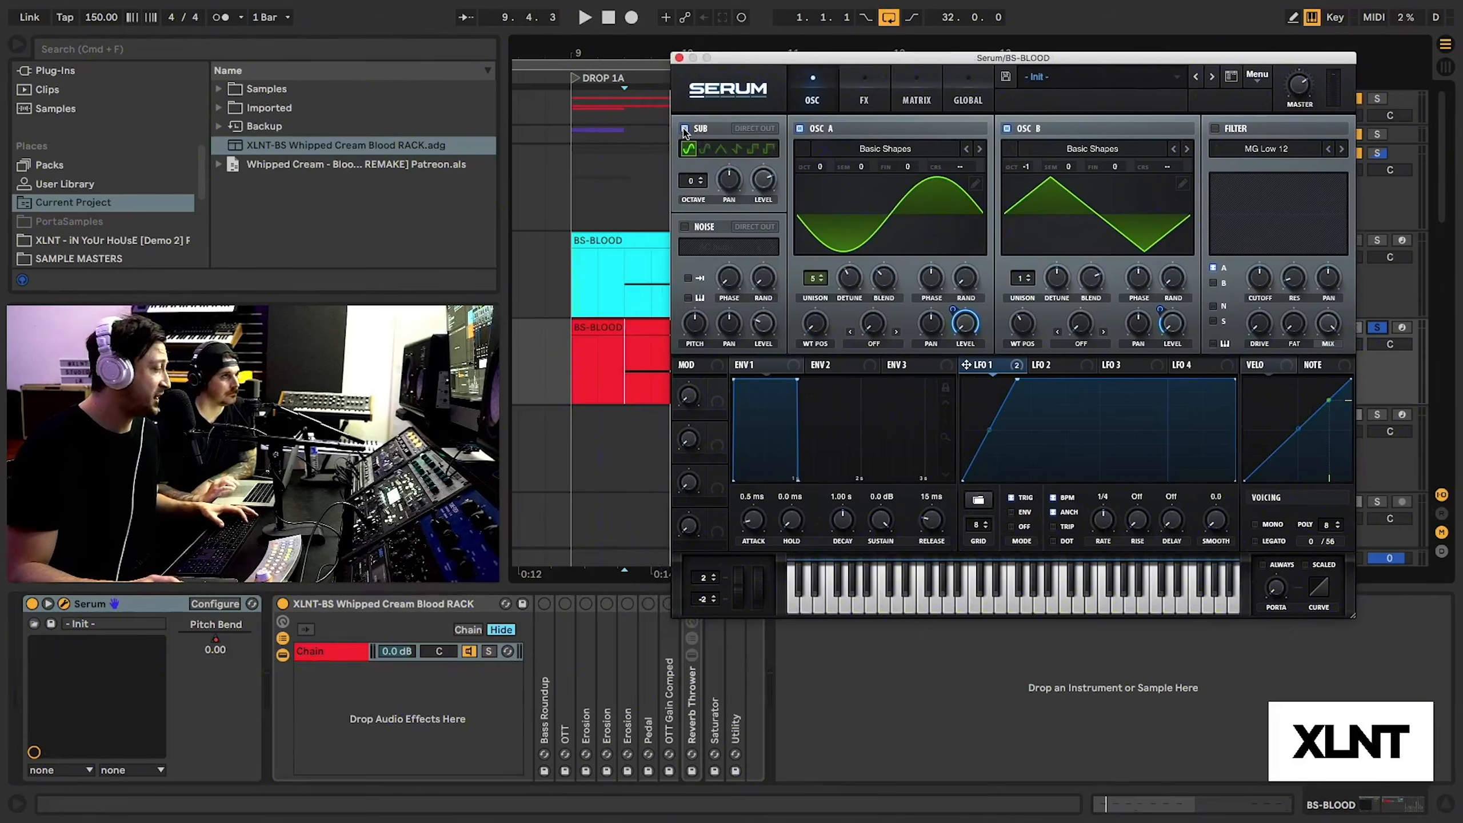
{"action": "left_click", "coordinate": [737, 150]}
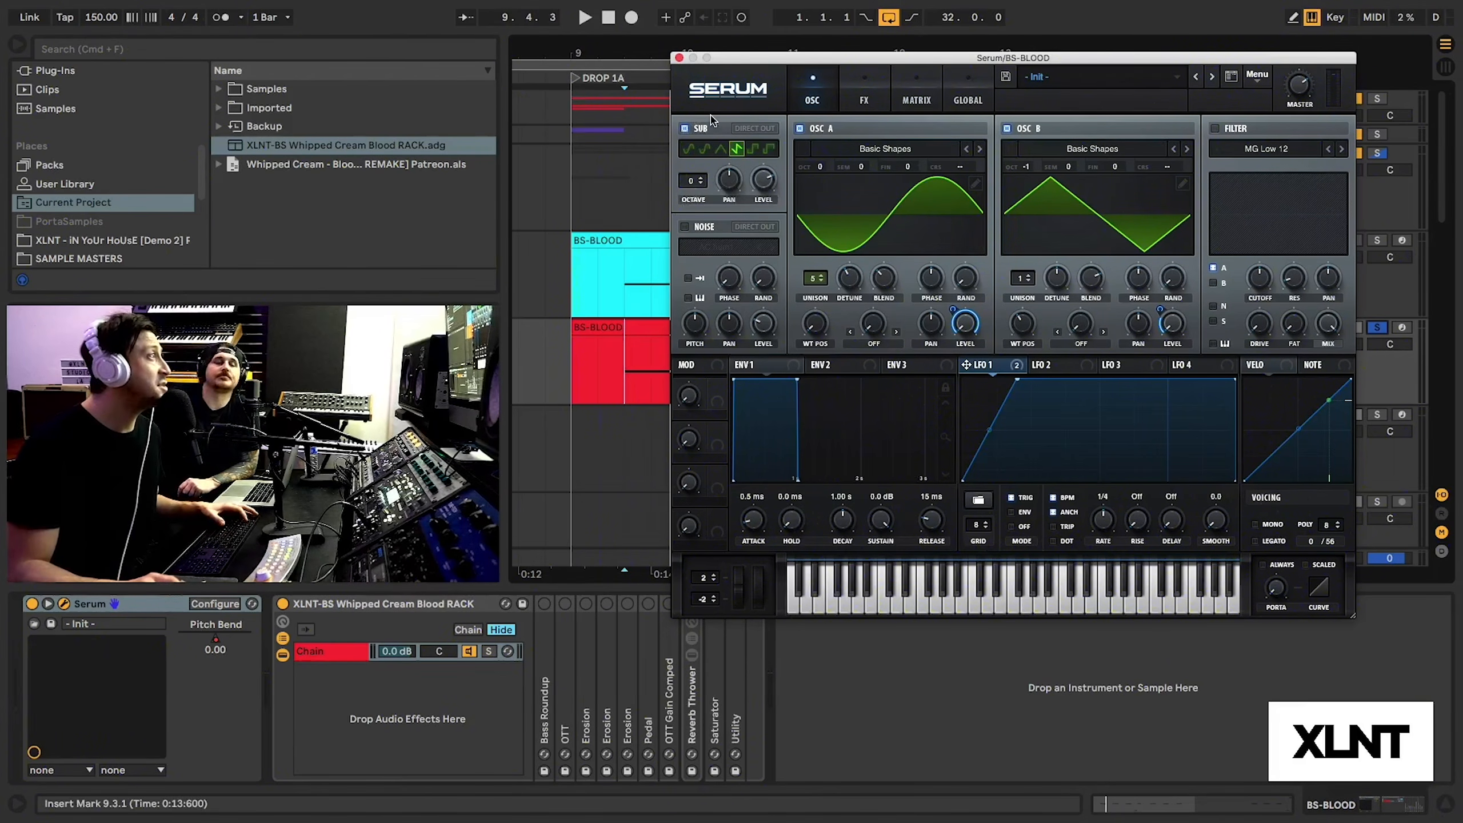
{"action": "left_click_drag", "start_coordinate": [730, 59], "coordinate": [742, 57]}
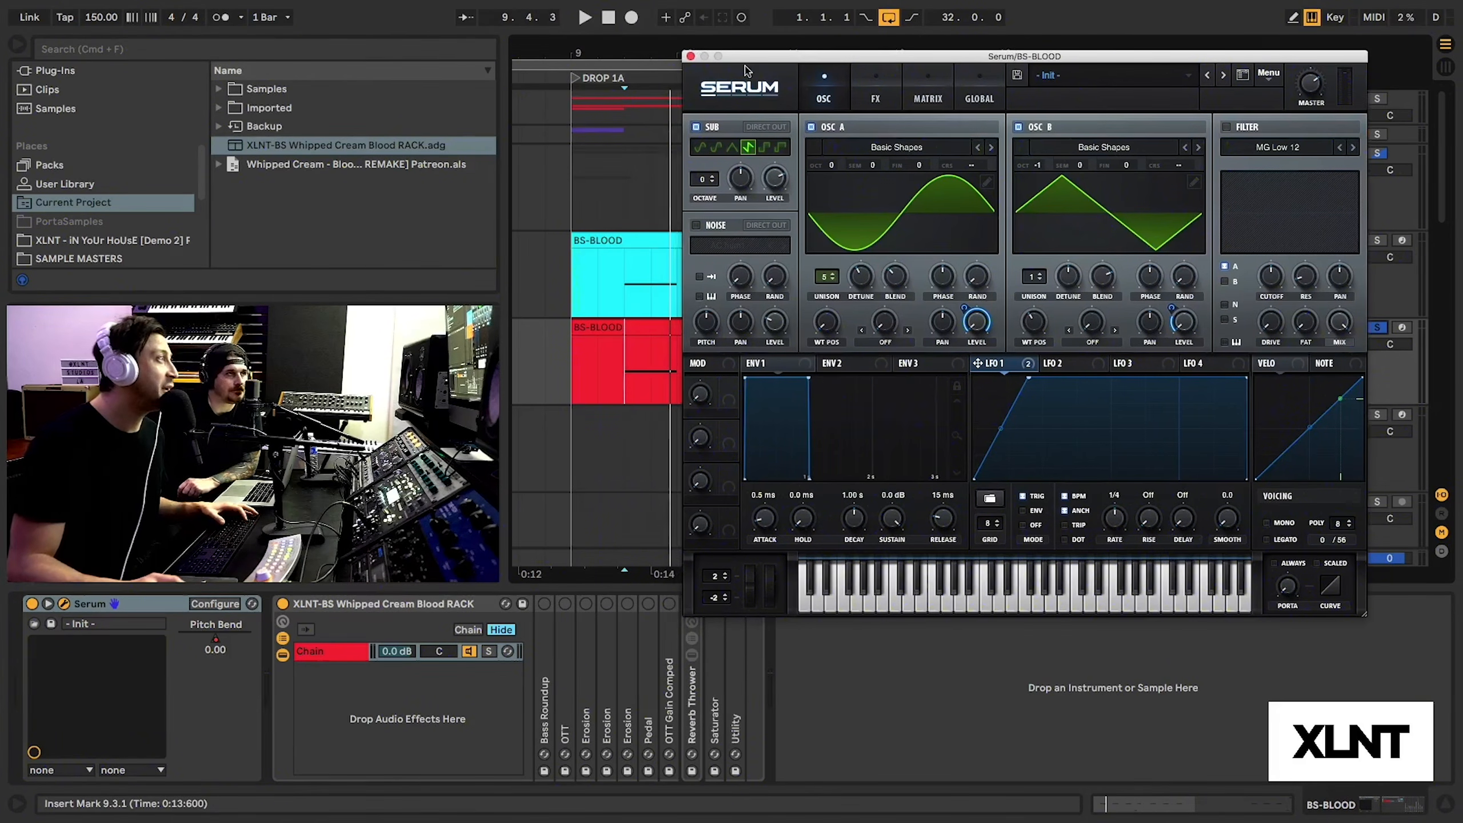
{"action": "left_click", "coordinate": [712, 184]}
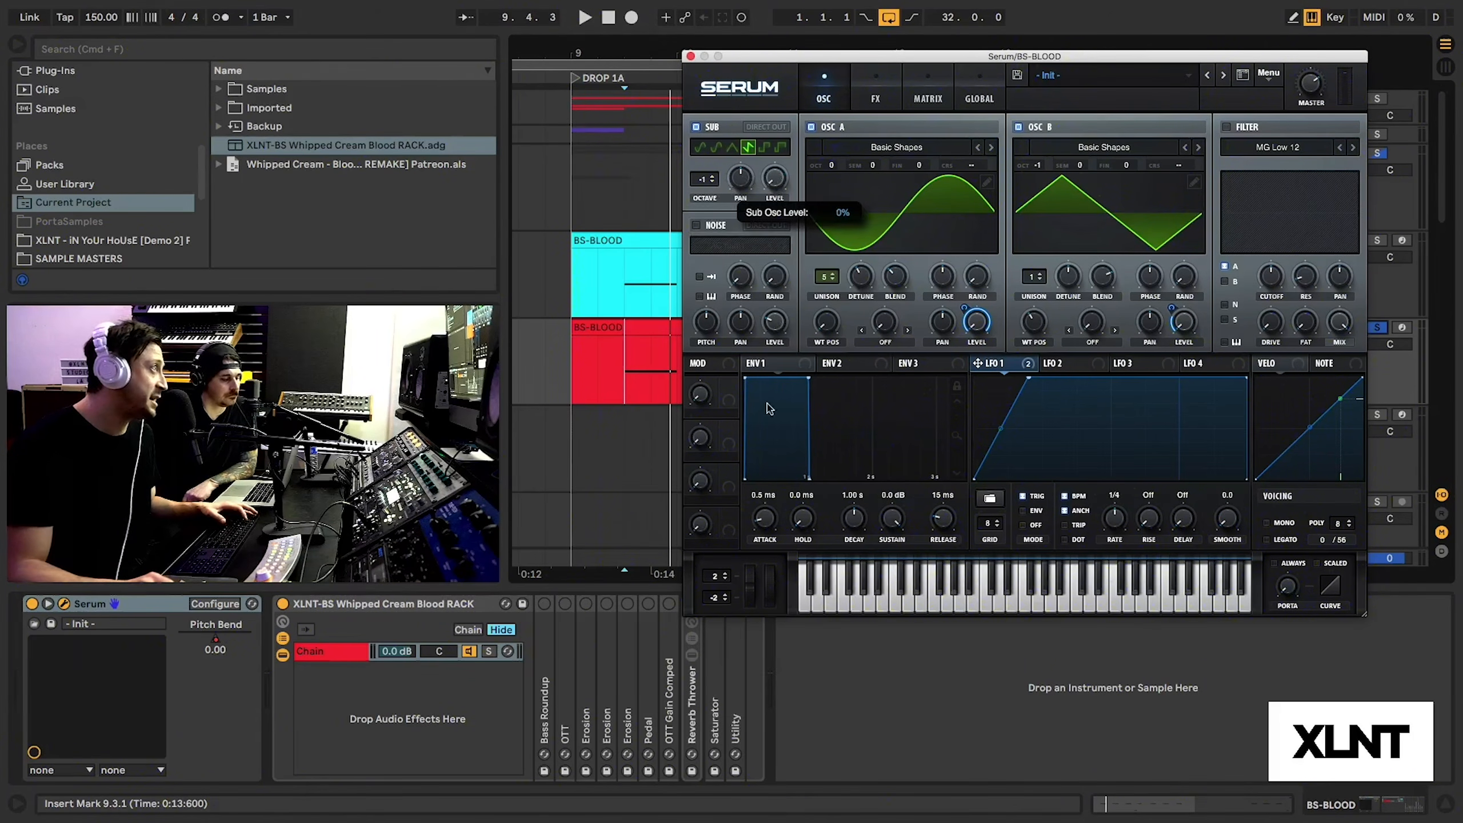
Modulate the sub oscillator's level with LFO 1 and audition the layered bass.
{"action": "left_click_drag", "start_coordinate": [1029, 369], "coordinate": [777, 180]}
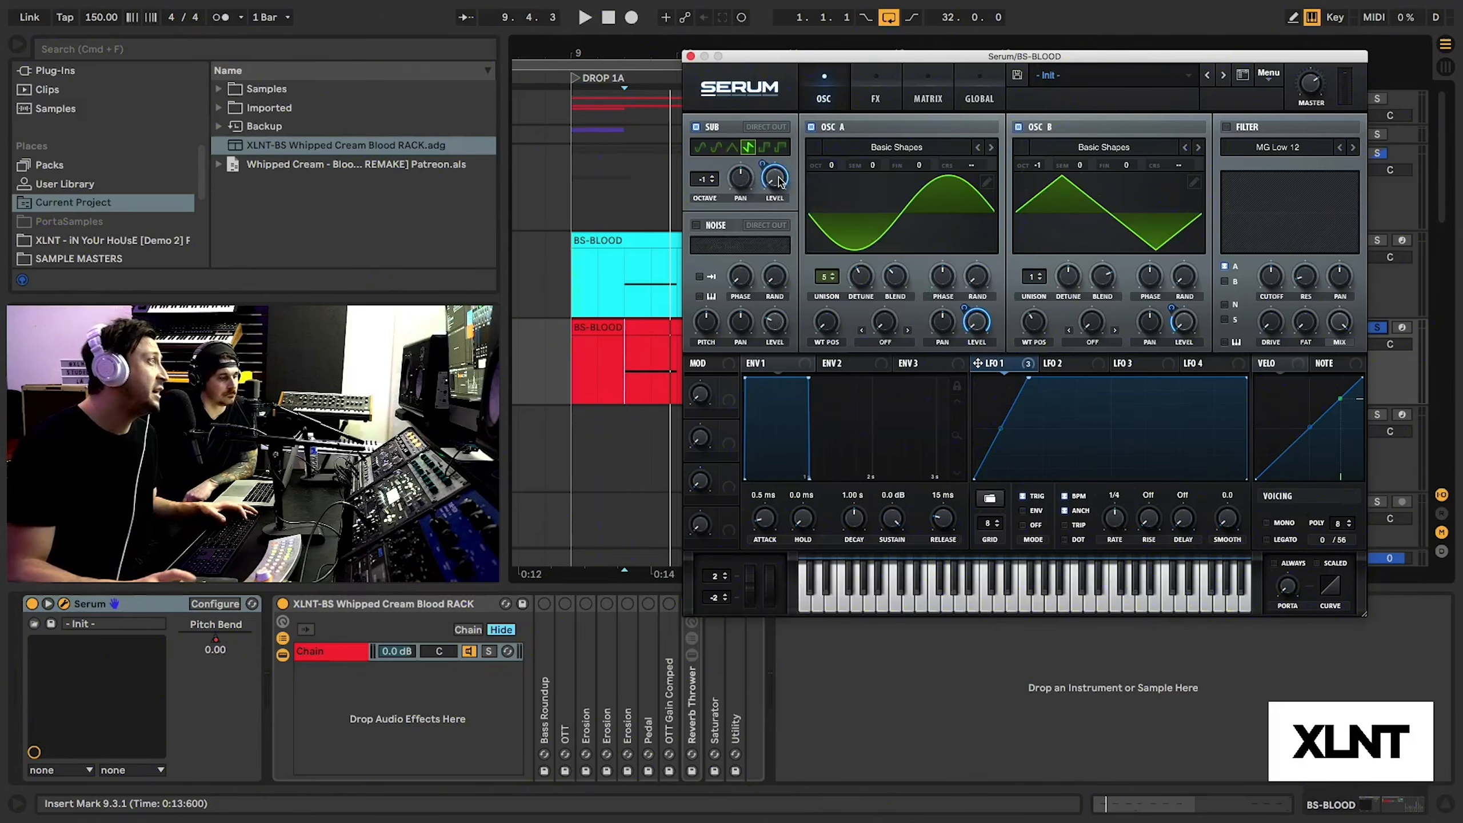
{"action": "key", "text": "space"}
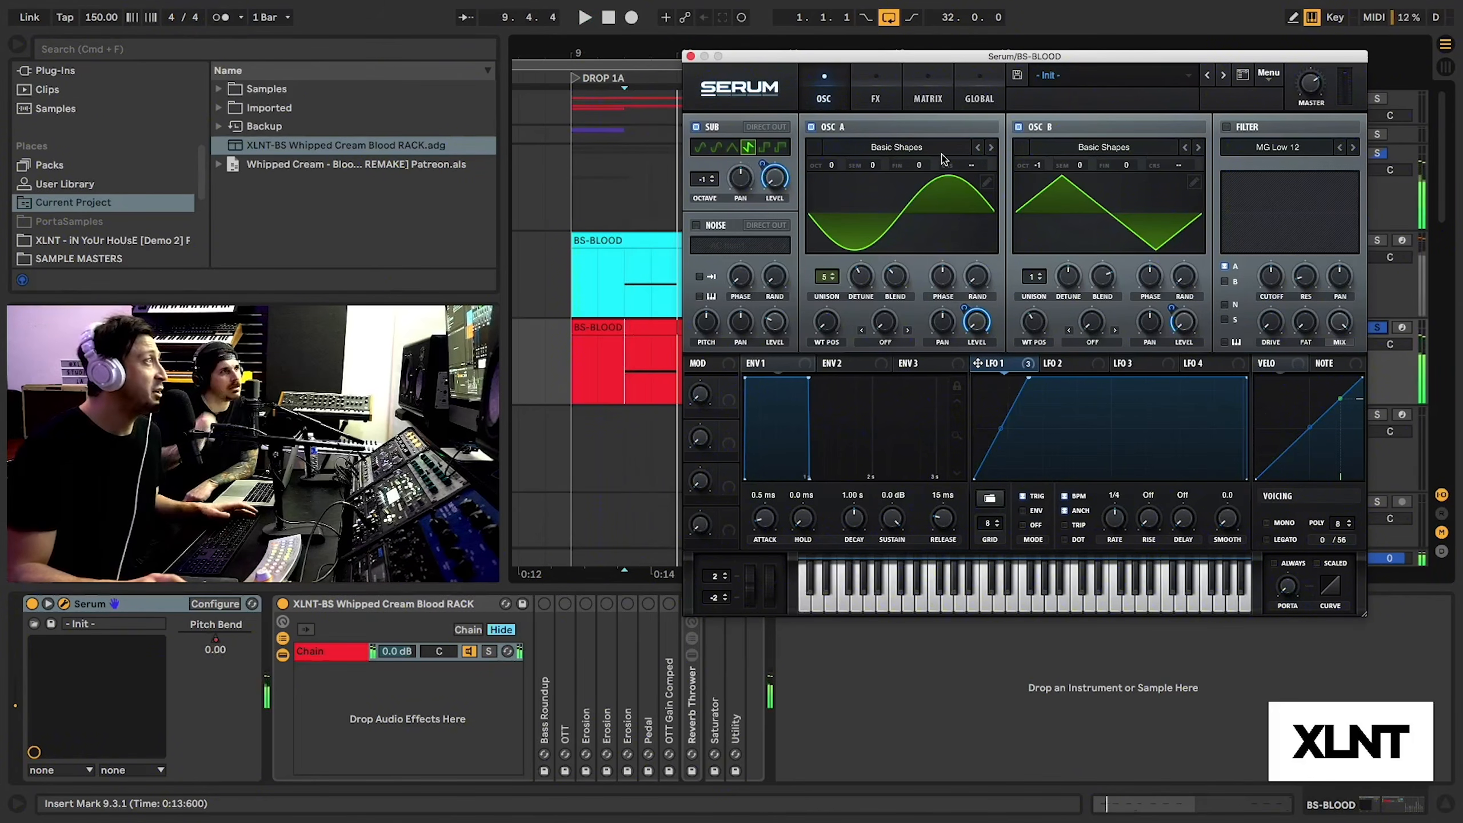
{"action": "left_click_drag", "start_coordinate": [831, 55], "coordinate": [830, 47]}
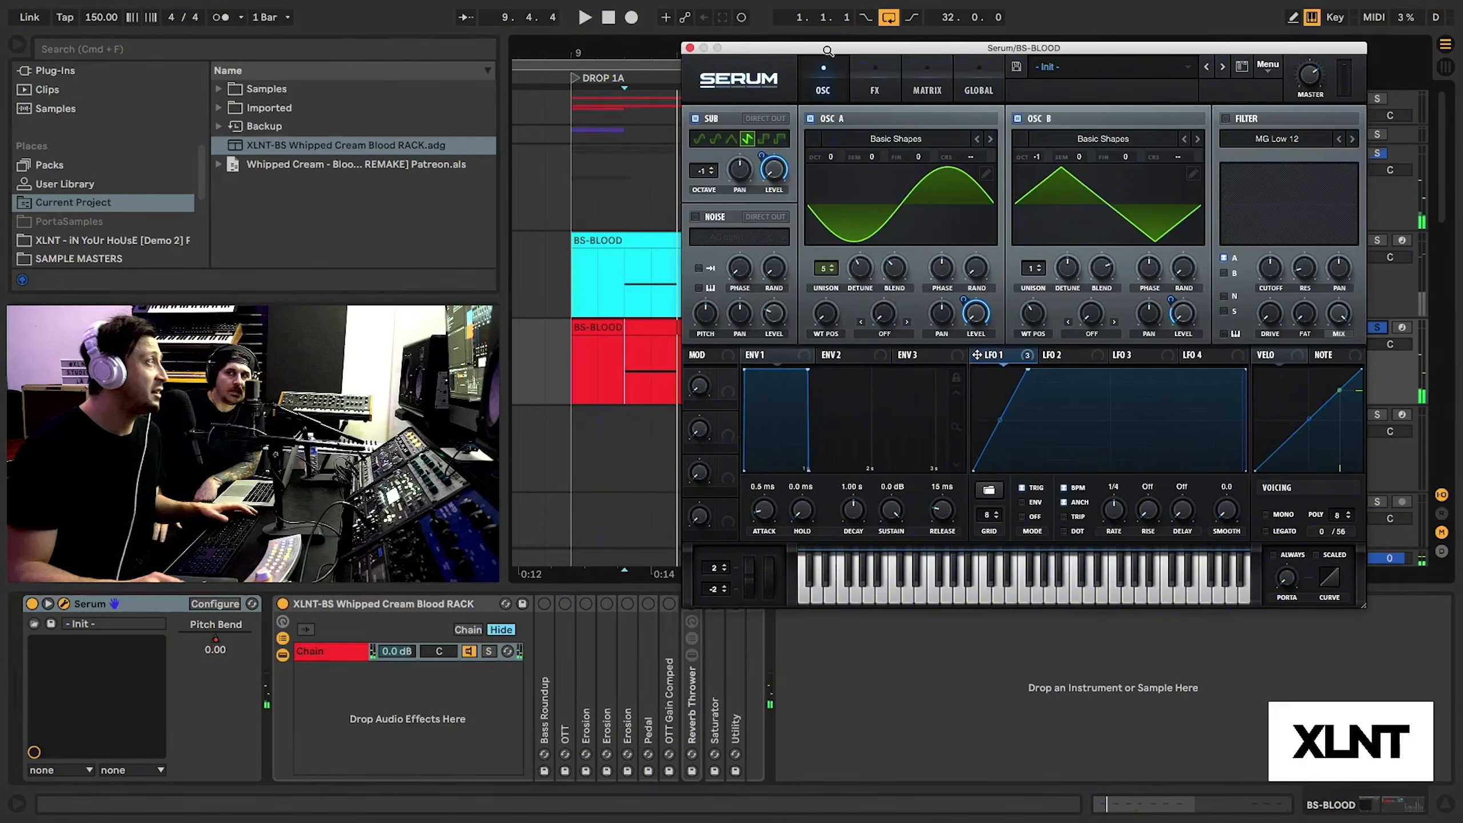
Enable the noise oscillator with the AC hum1 sample, comparing the bass with and without it.
{"action": "left_click", "coordinate": [697, 218]}
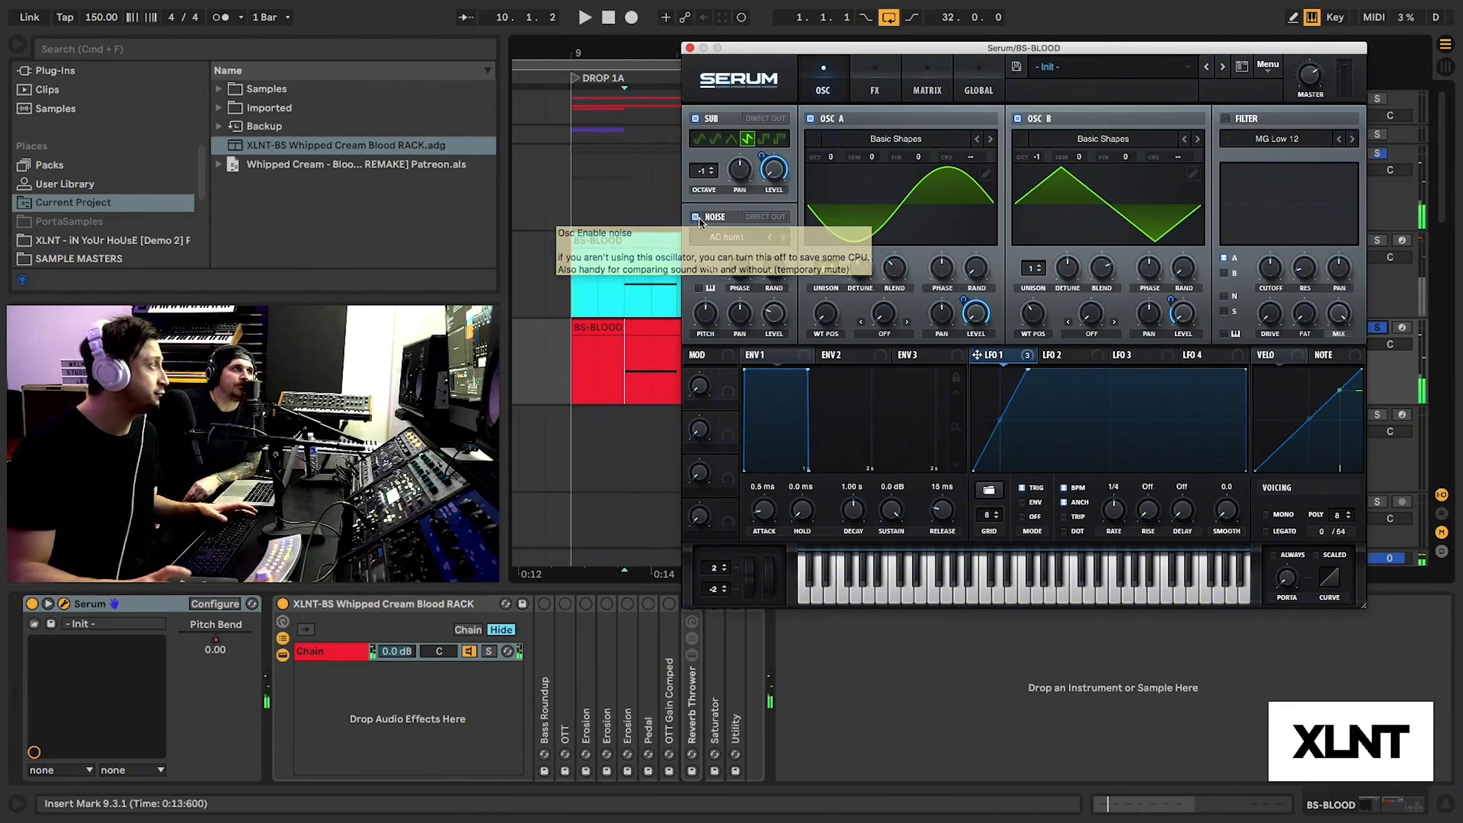
{"action": "left_click", "coordinate": [699, 221]}
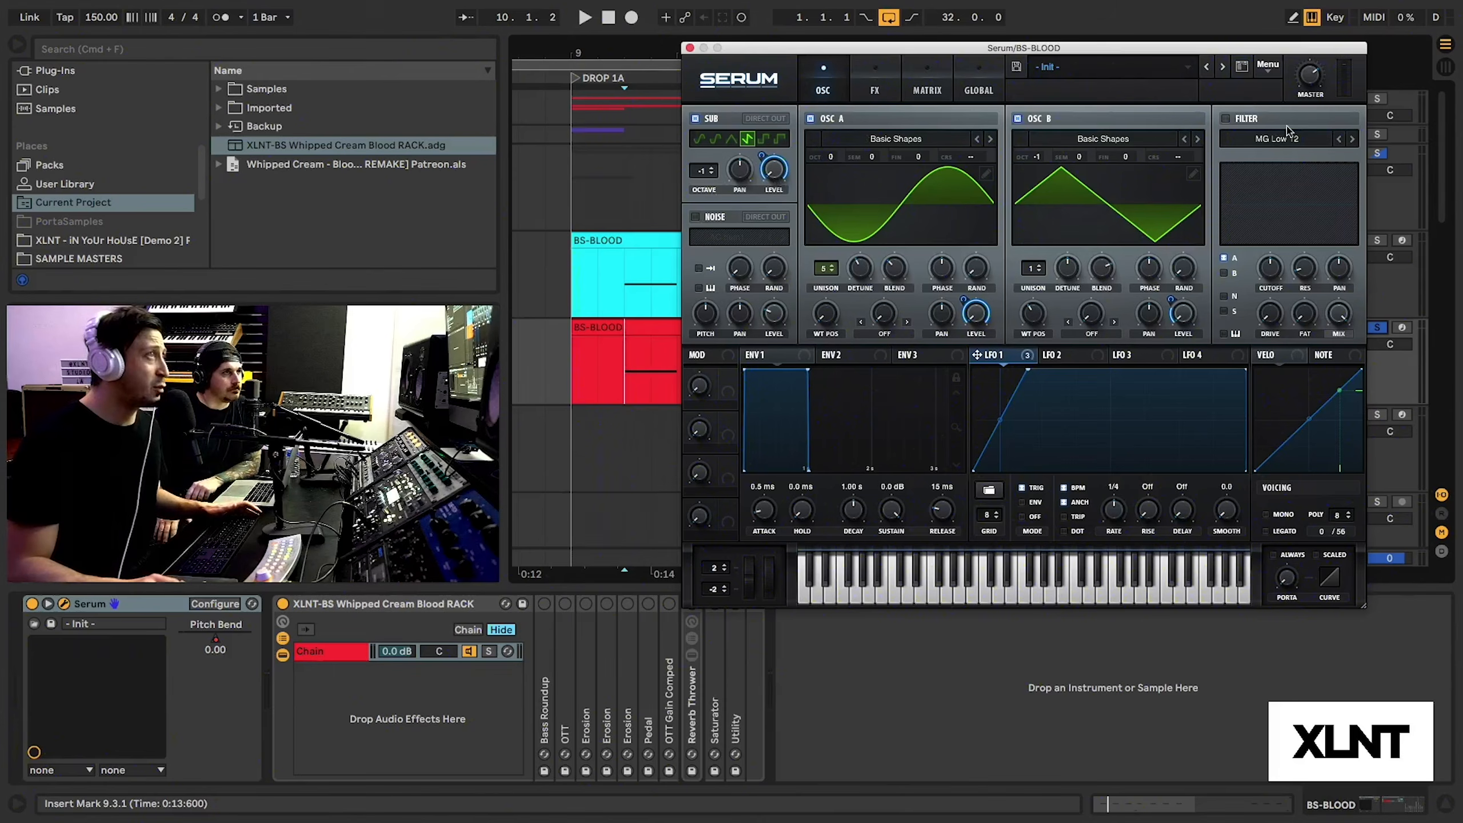
{"action": "left_click", "coordinate": [696, 217]}
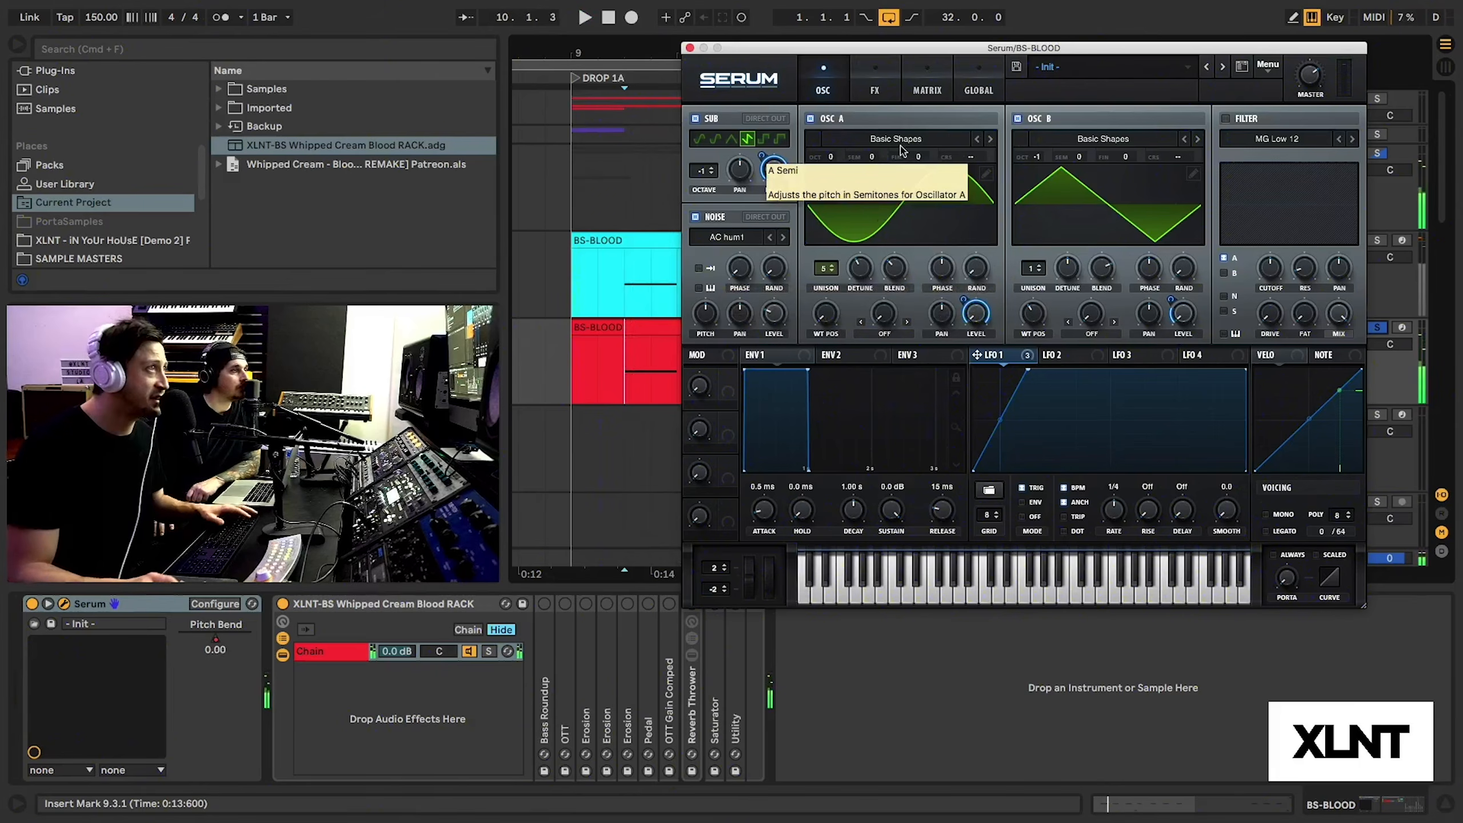
Enable the filter with the Scream LP type from the Misc category and route OSC B through it.
{"action": "left_click", "coordinate": [1226, 119]}
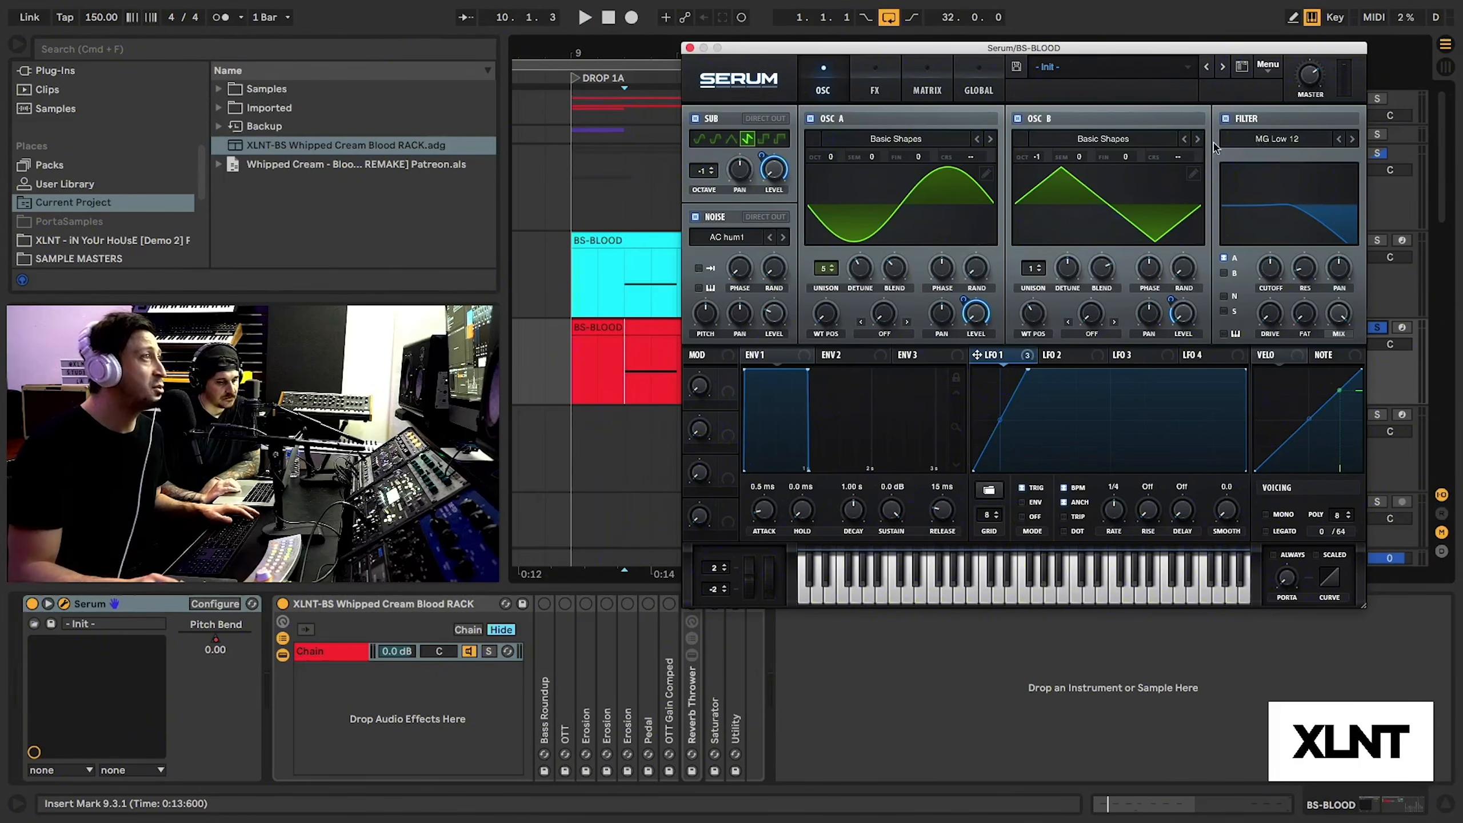
{"action": "left_click", "coordinate": [1270, 140]}
{"action": "mouse_move", "coordinate": [1255, 197]}
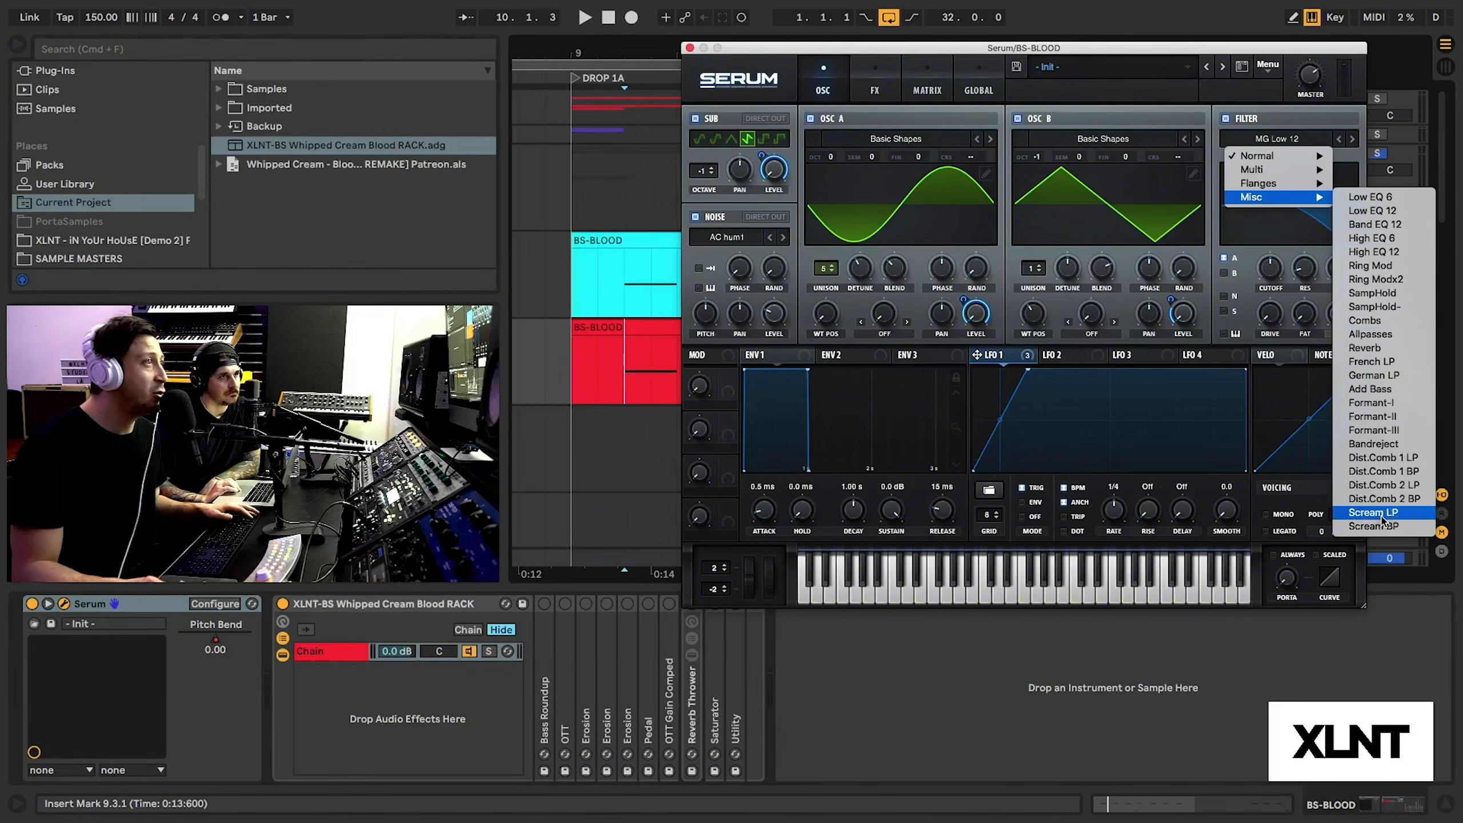
{"action": "left_click", "coordinate": [1380, 518]}
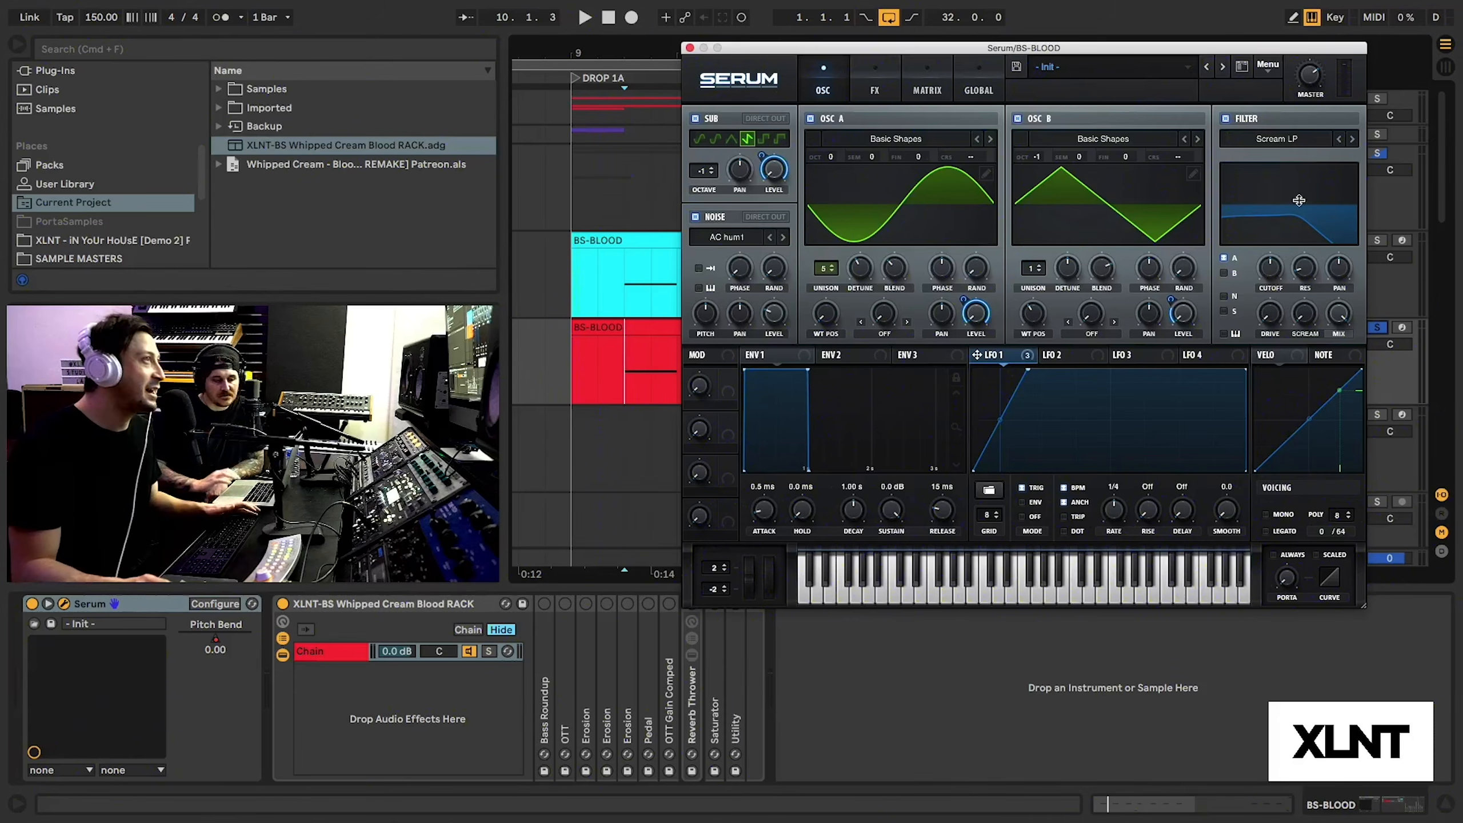
{"action": "left_click_drag", "start_coordinate": [1245, 47], "coordinate": [1278, 56]}
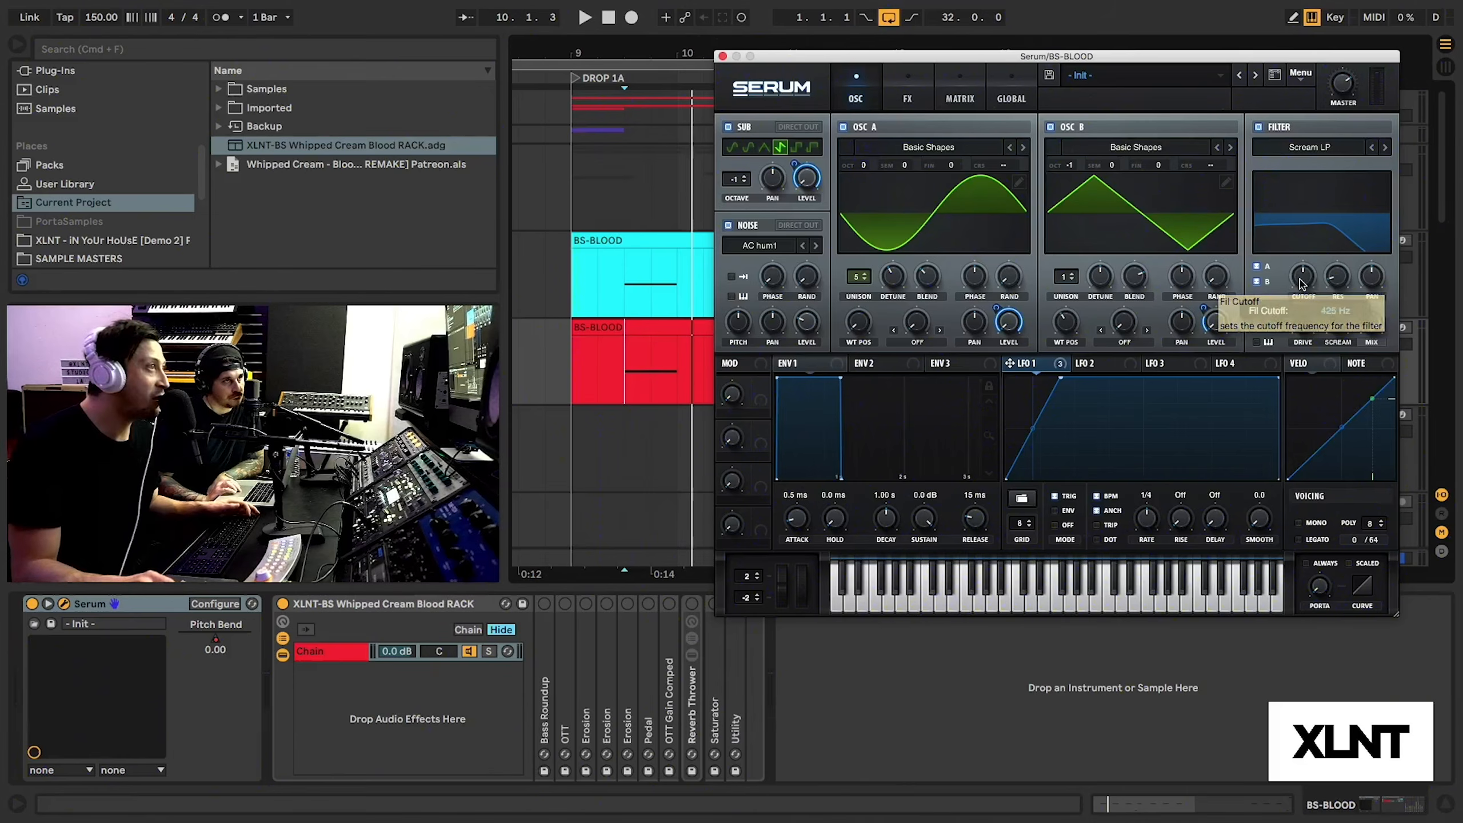
Adjust the Scream LP filter's cutoff, drive and scream amounts, and play the bass to hear the filtered sound.
{"action": "left_click_drag", "start_coordinate": [1301, 281], "coordinate": [1307, 52]}
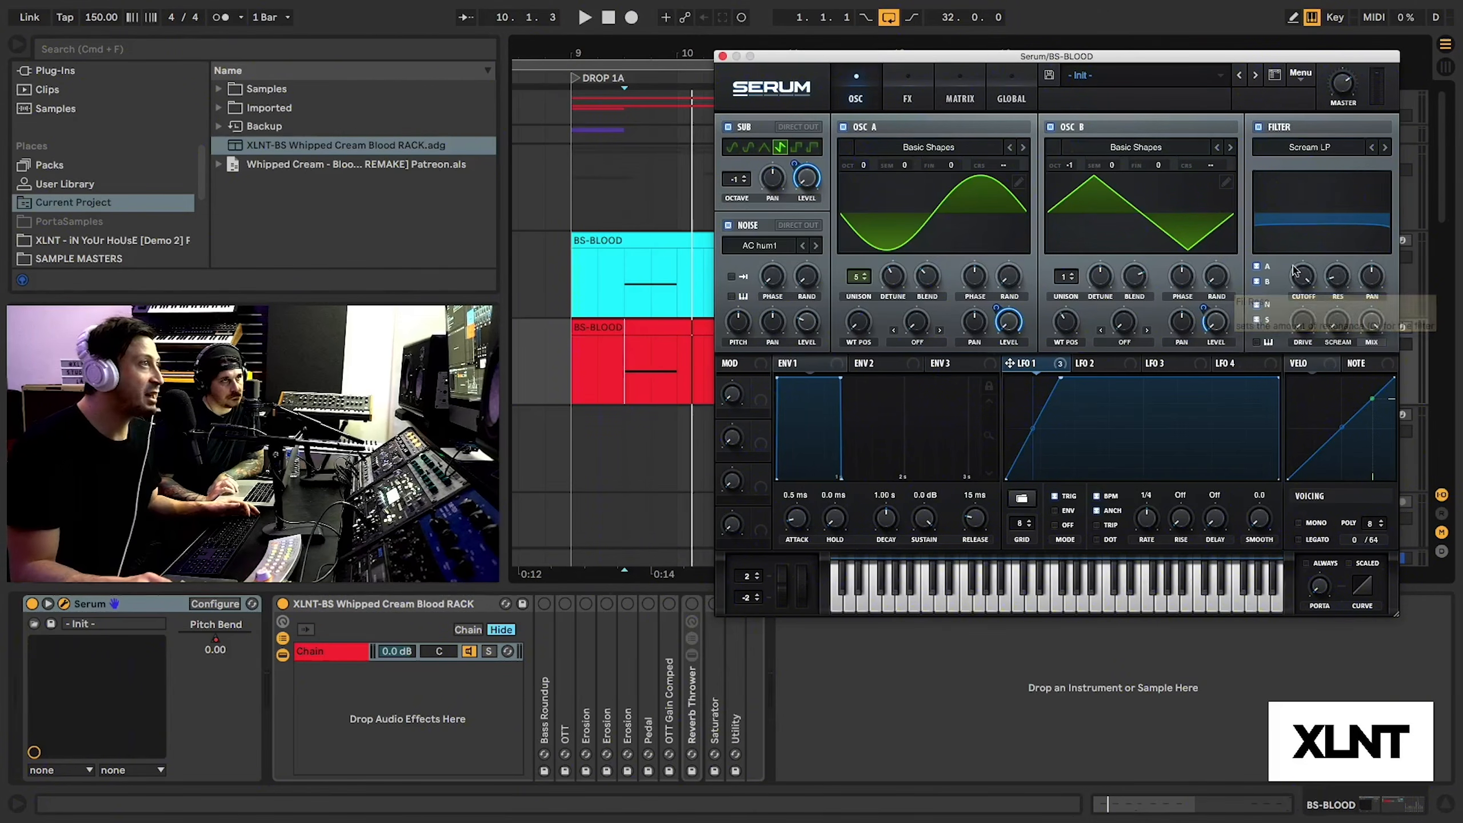
{"action": "left_click_drag", "start_coordinate": [1305, 330], "coordinate": [1304, 261]}
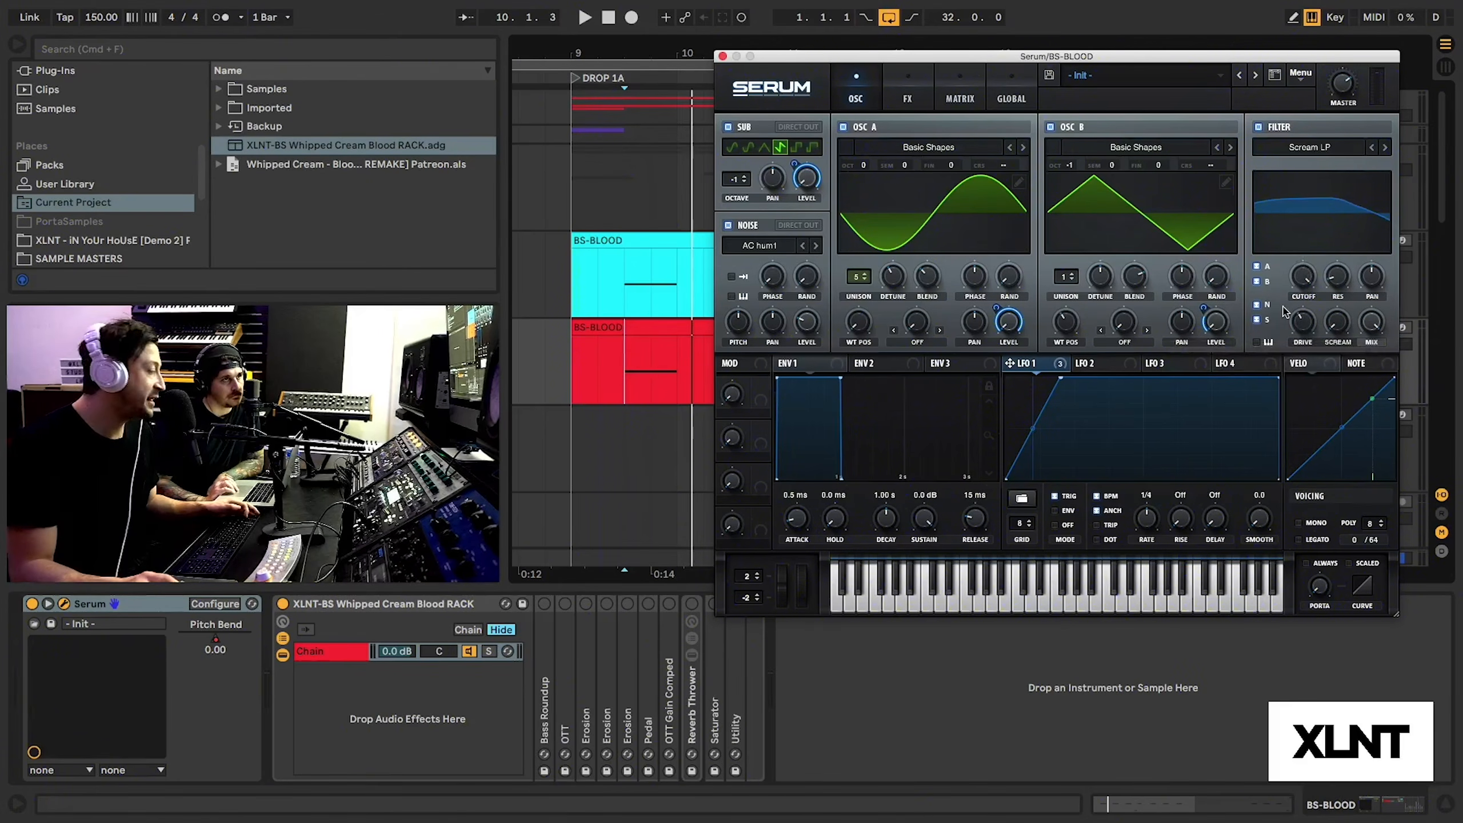
{"action": "left_click_drag", "start_coordinate": [1346, 333], "coordinate": [1339, 302]}
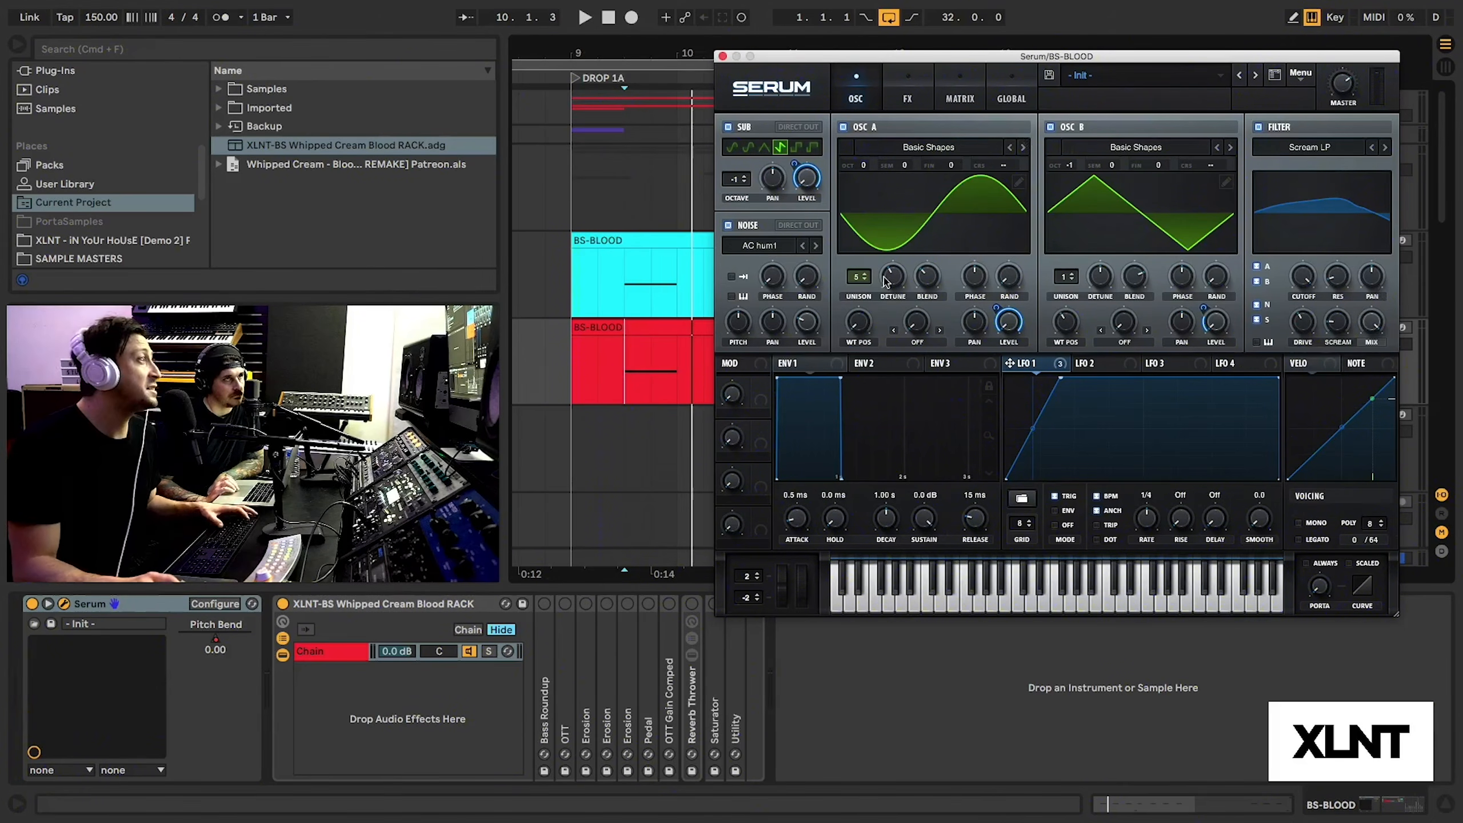
{"action": "key", "text": "space"}
{"action": "left_click_drag", "start_coordinate": [943, 56], "coordinate": [902, 51]}
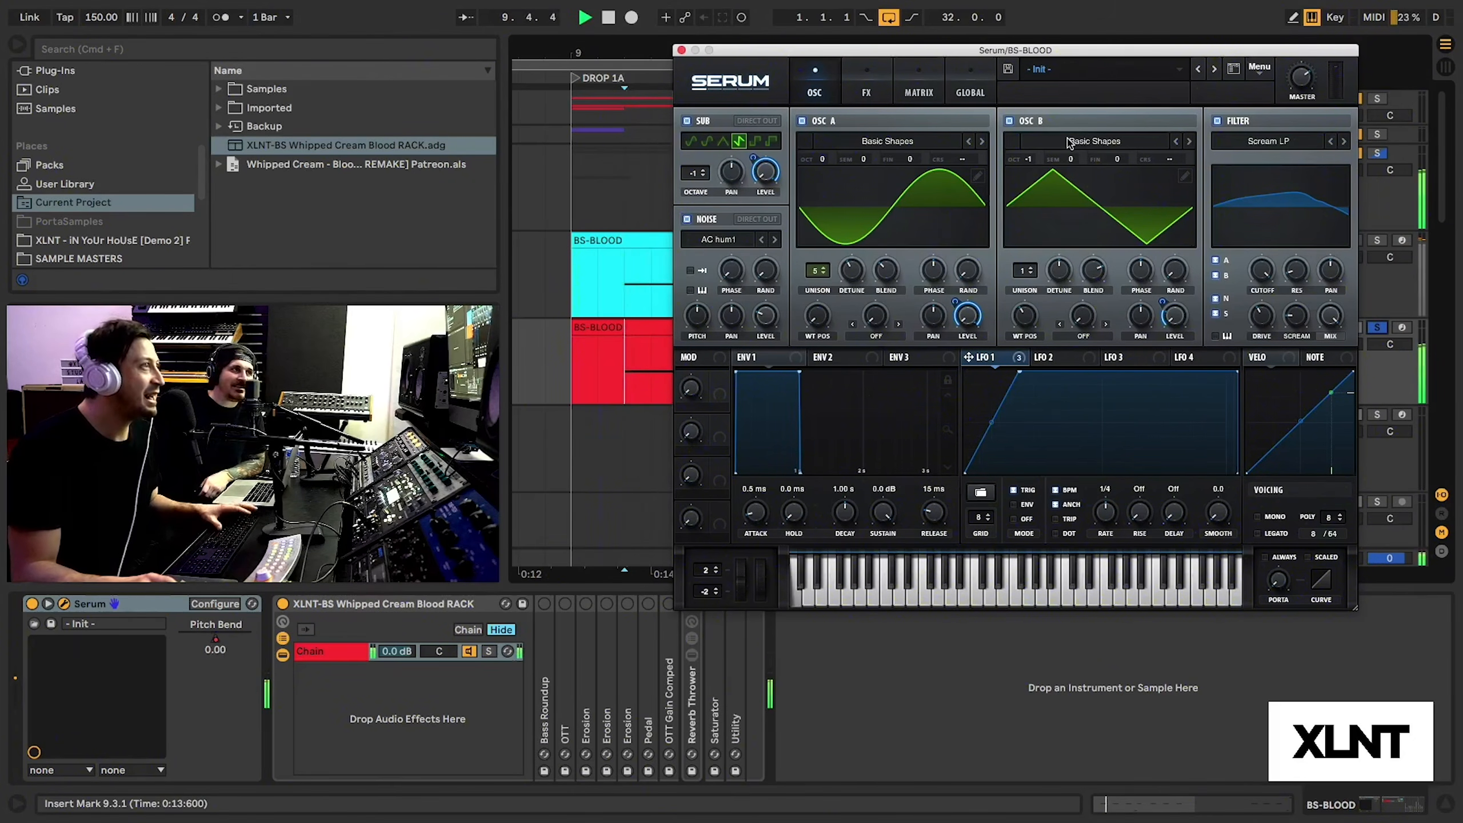
{"action": "key", "text": "space"}
{"action": "key", "text": "space"}
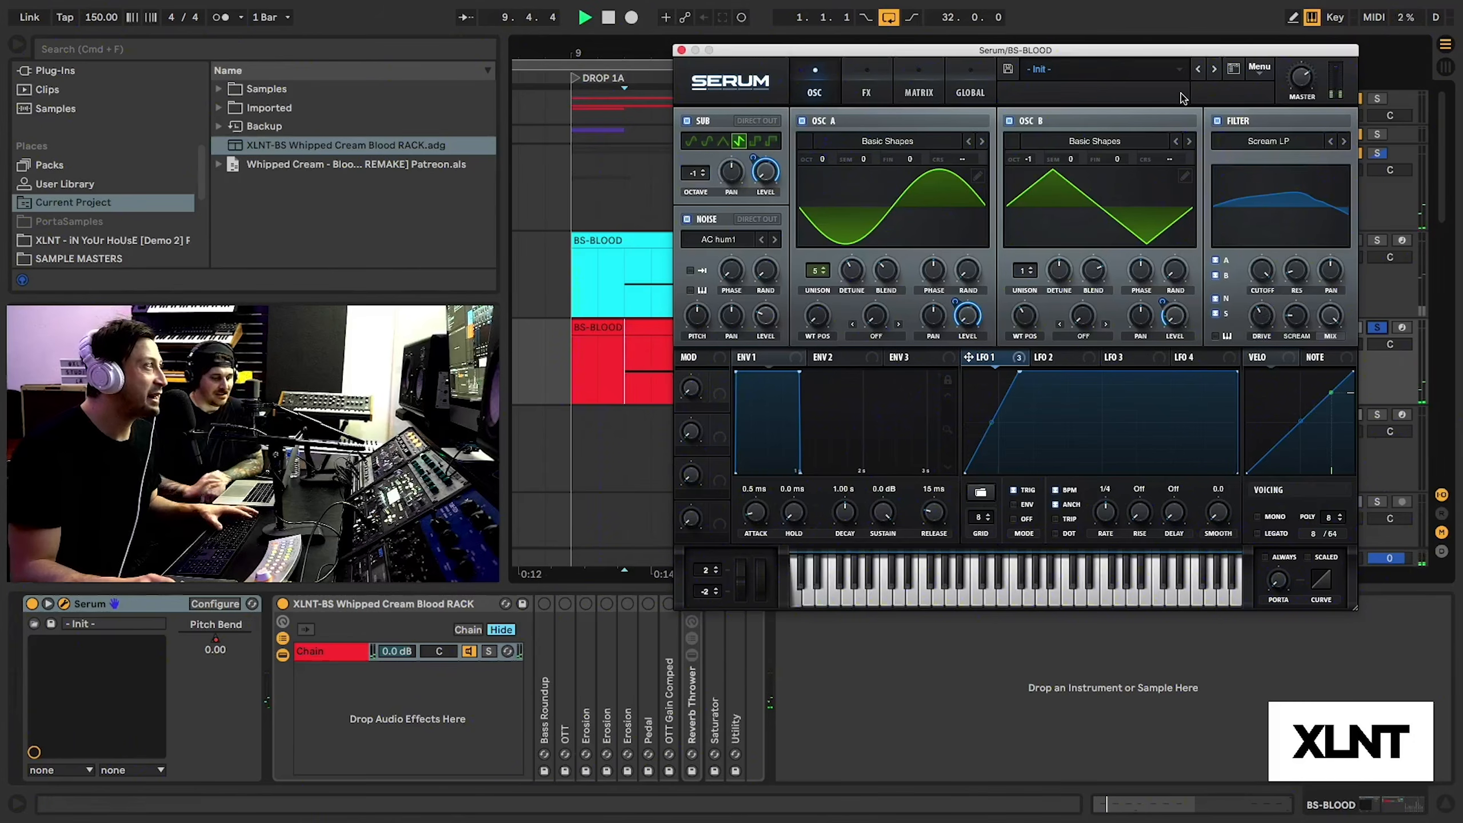
Audition the bass with the filter's drive at 90%, reduce it to 43%, and fine-tune the drive.
{"action": "left_click_drag", "start_coordinate": [1262, 312], "coordinate": [1263, 242]}
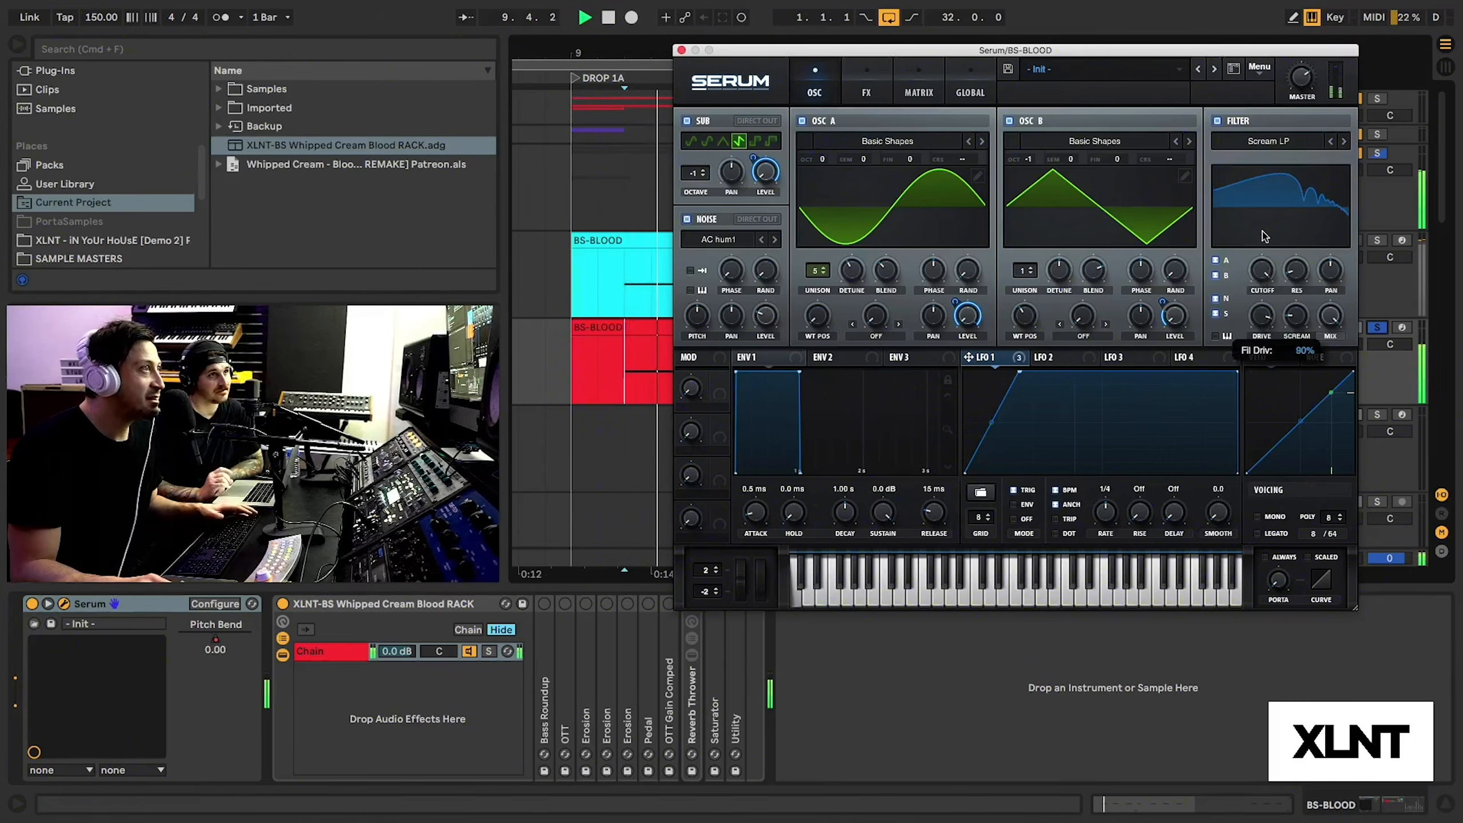
{"action": "key", "text": "space"}
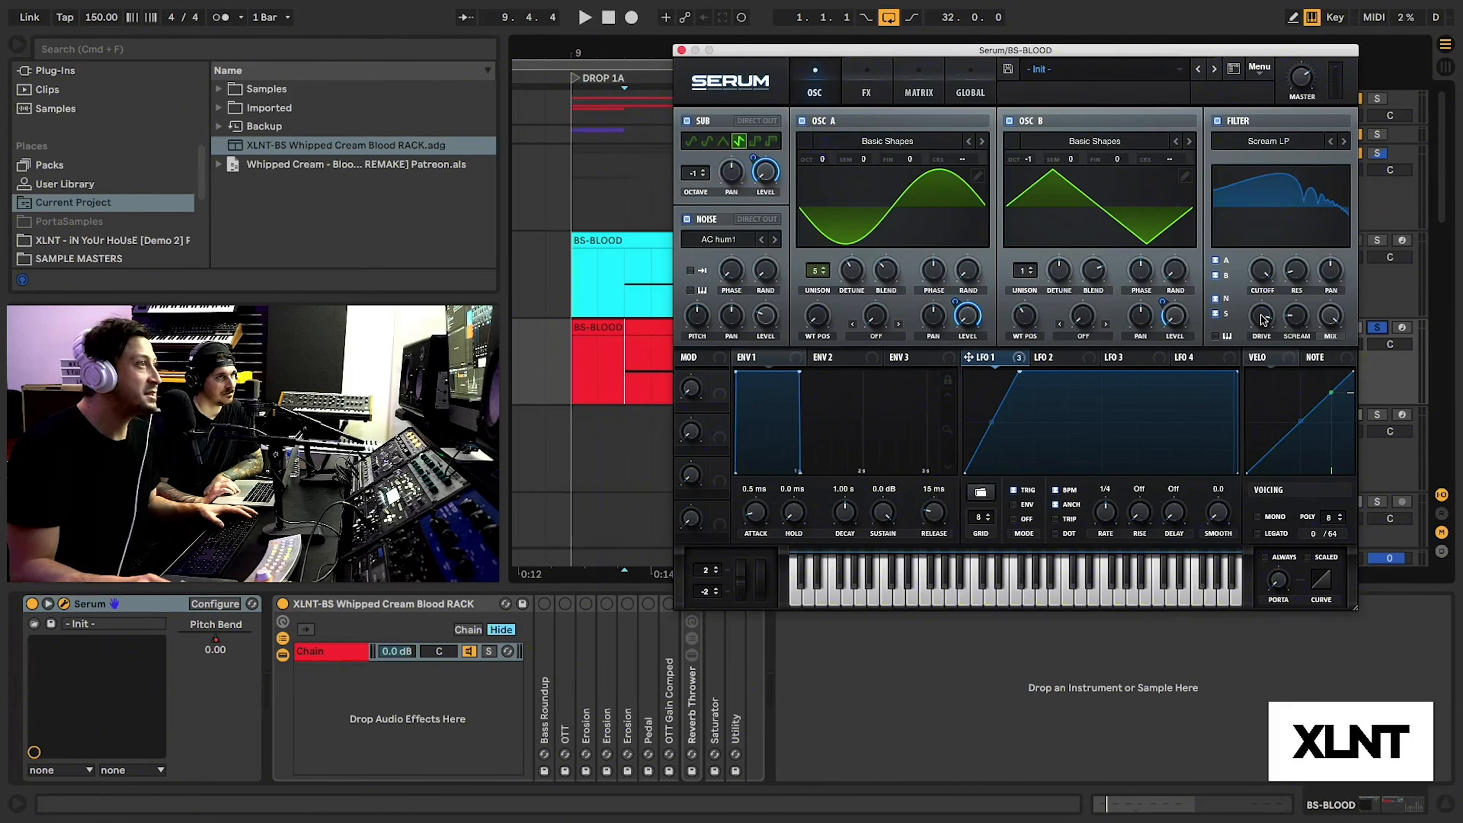
{"action": "left_click_drag", "start_coordinate": [1261, 320], "coordinate": [1270, 406]}
{"action": "key", "text": "space"}
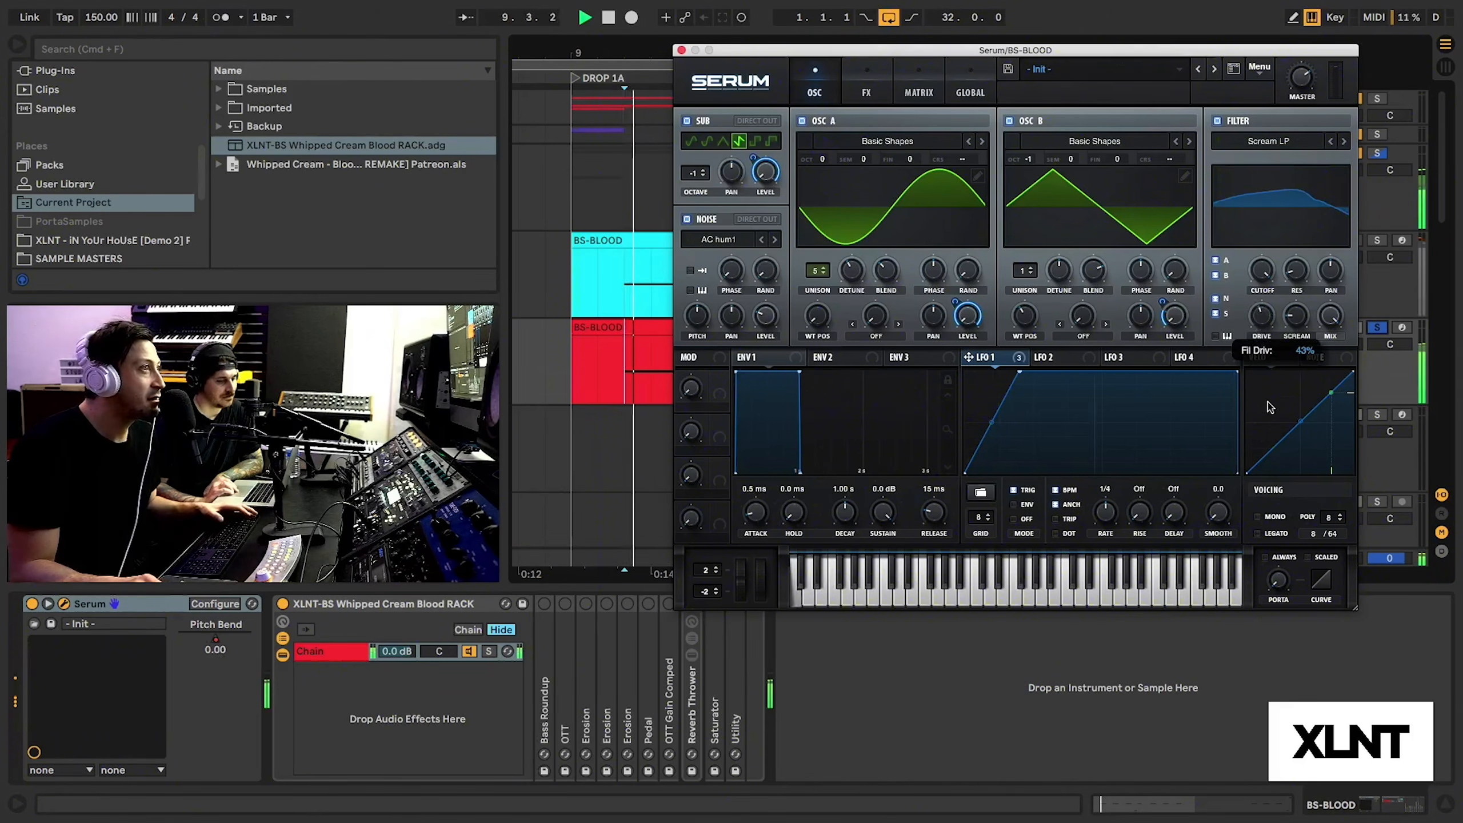
{"action": "key", "text": "space"}
{"action": "key", "text": "space"}
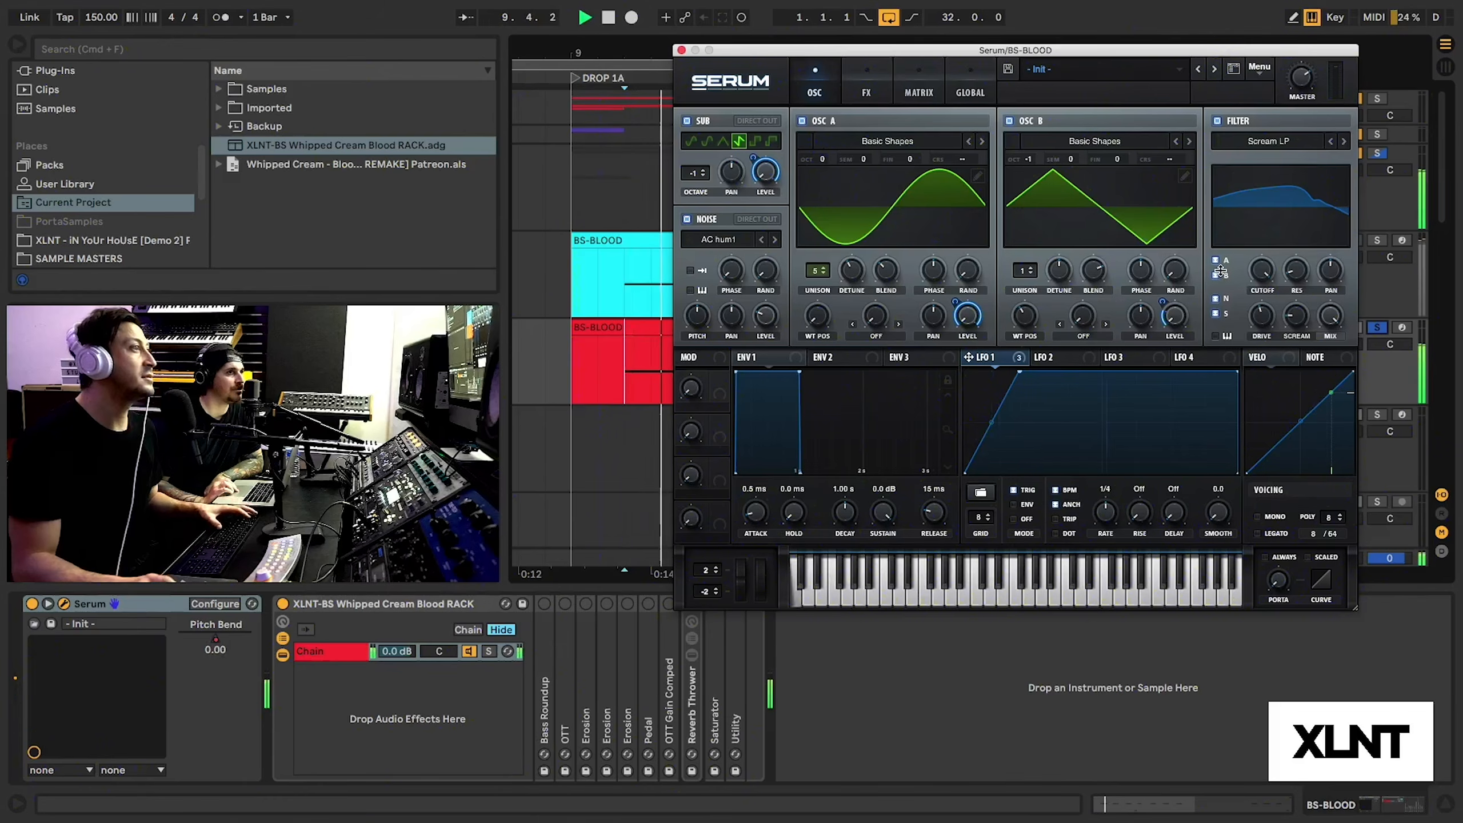
{"action": "key", "text": "space"}
{"action": "left_click_drag", "start_coordinate": [1266, 313], "coordinate": [1263, 329]}
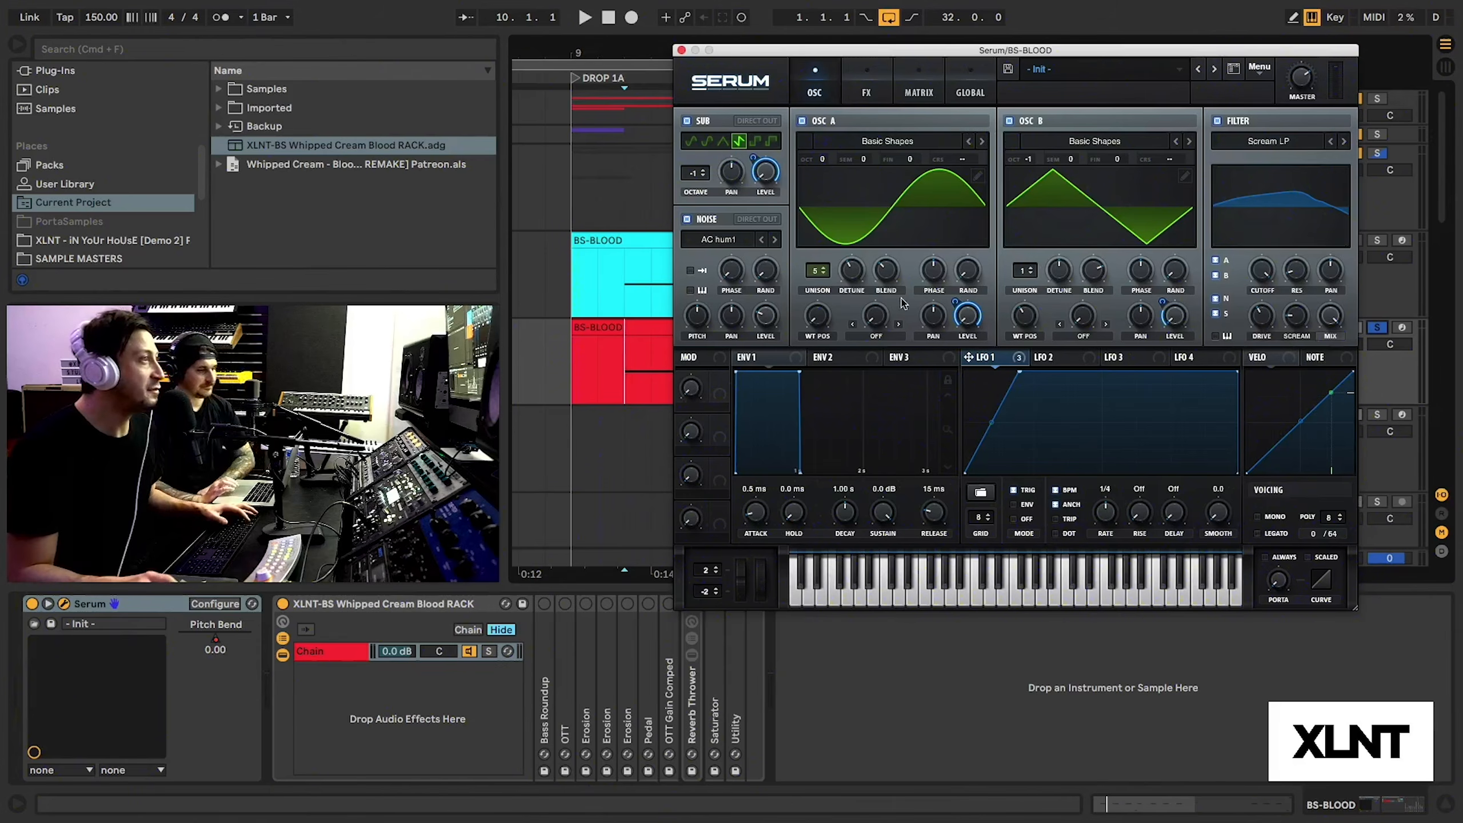
Switch the synth's voicing to mono and play the bass.
{"action": "left_click", "coordinate": [1259, 518]}
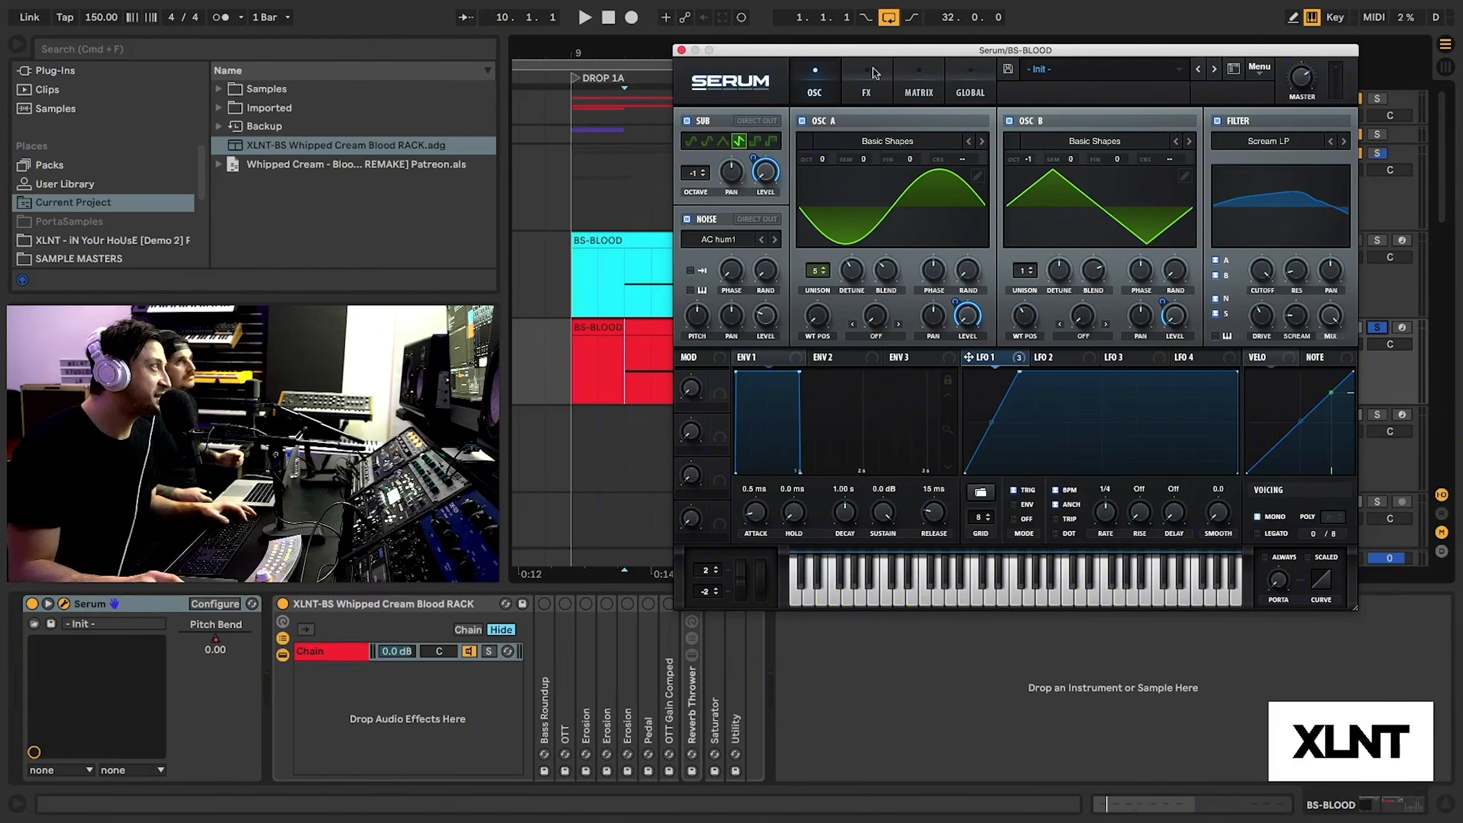
{"action": "left_click_drag", "start_coordinate": [876, 52], "coordinate": [898, 56]}
{"action": "key", "text": "space"}
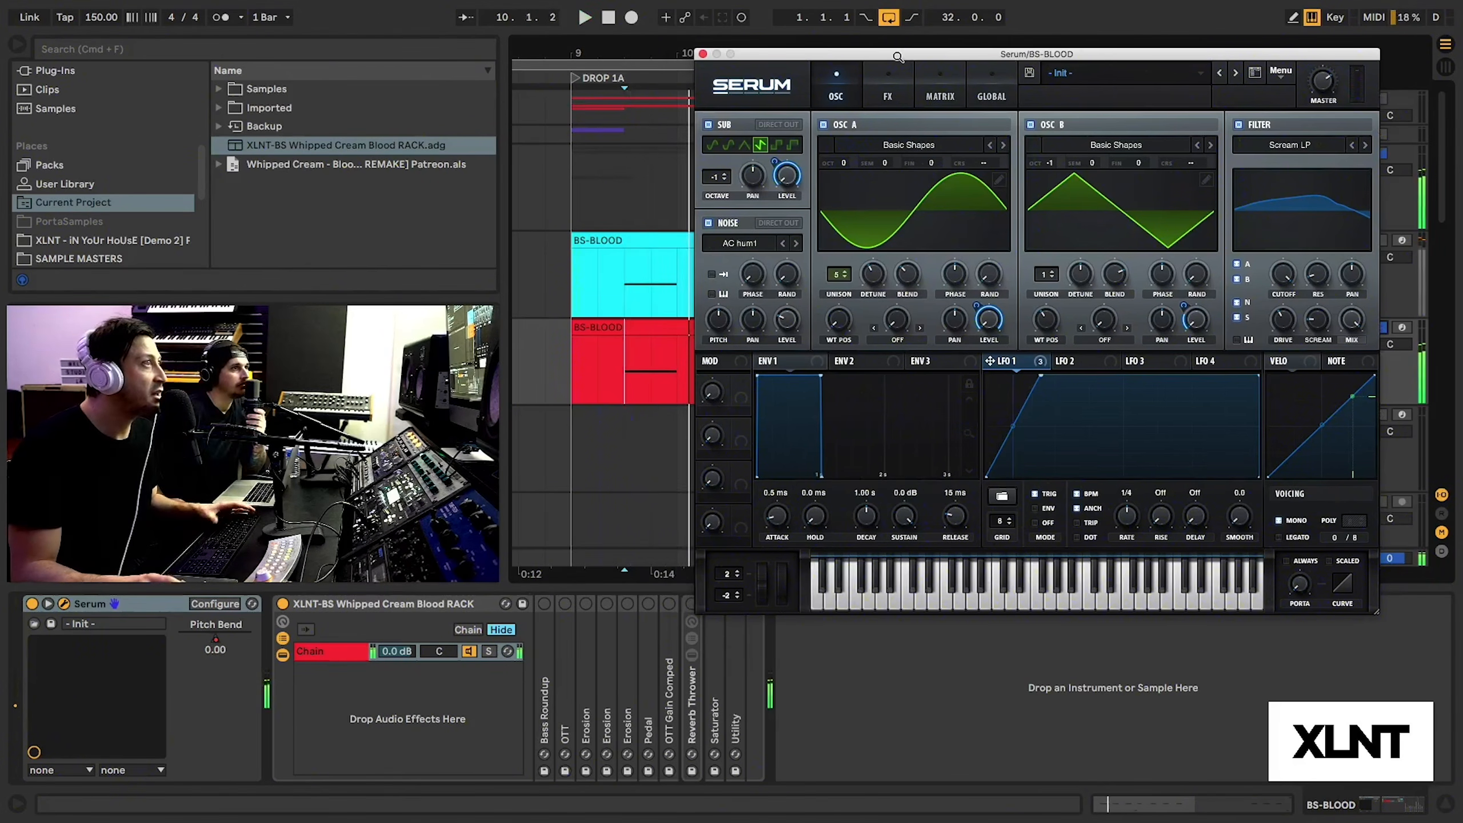
Load the saved effect chain XLNT-Whipped Cream Blood.fxr into the synth's effects rack.
{"action": "left_click", "coordinate": [886, 96]}
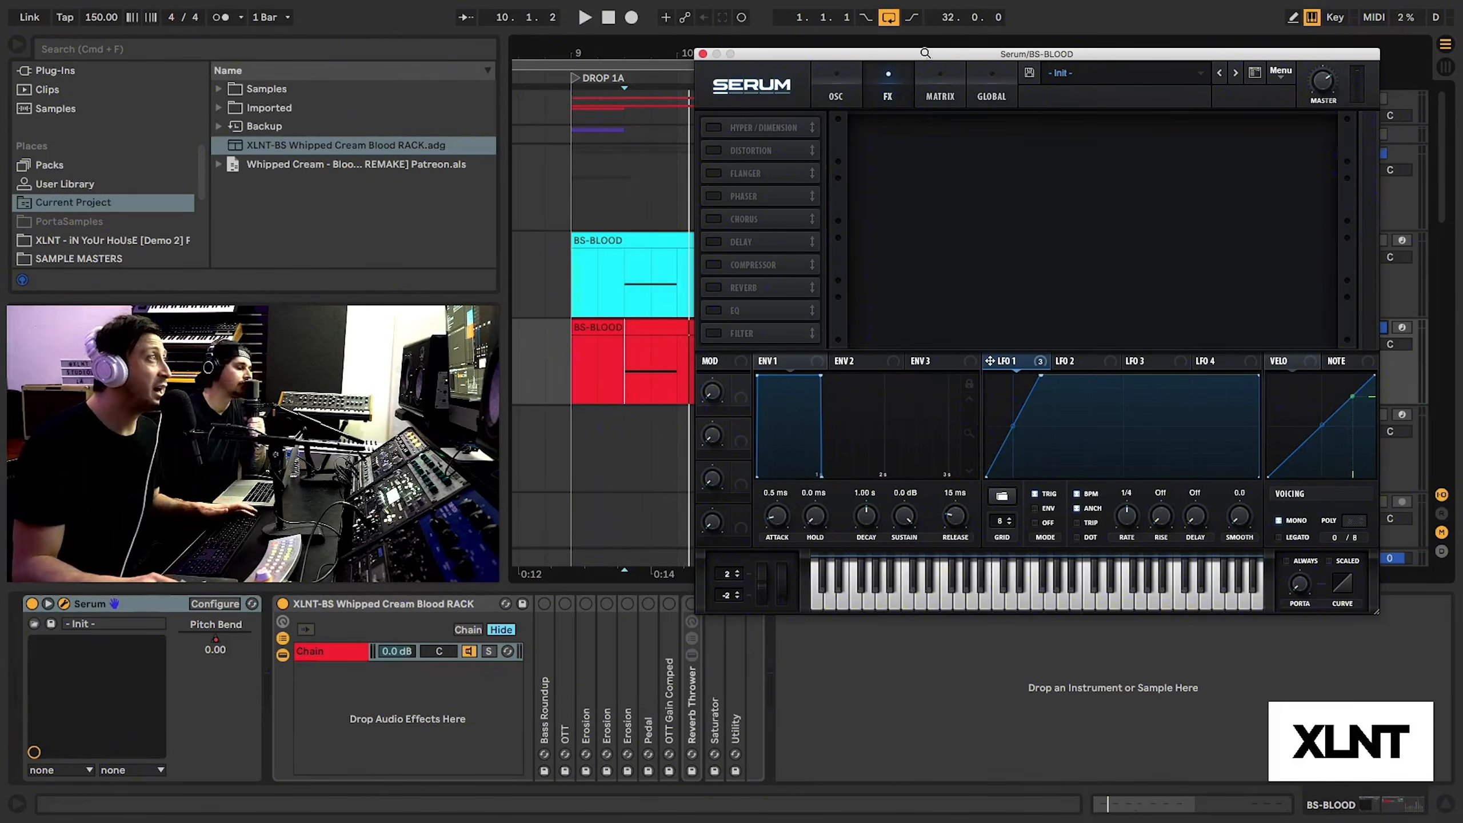
{"action": "left_click_drag", "start_coordinate": [928, 51], "coordinate": [903, 52]}
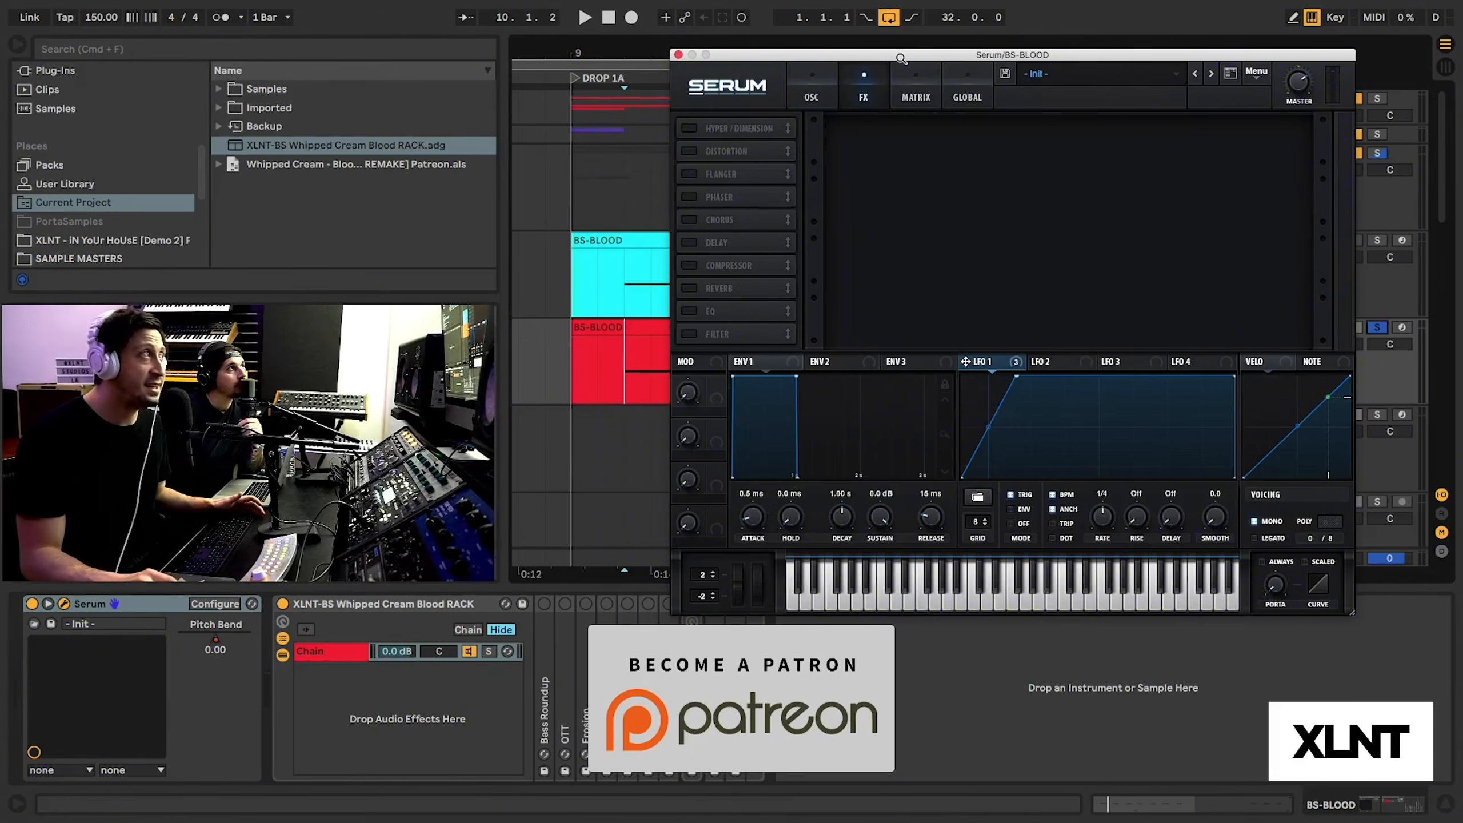
{"action": "left_click_drag", "start_coordinate": [903, 53], "coordinate": [945, 56]}
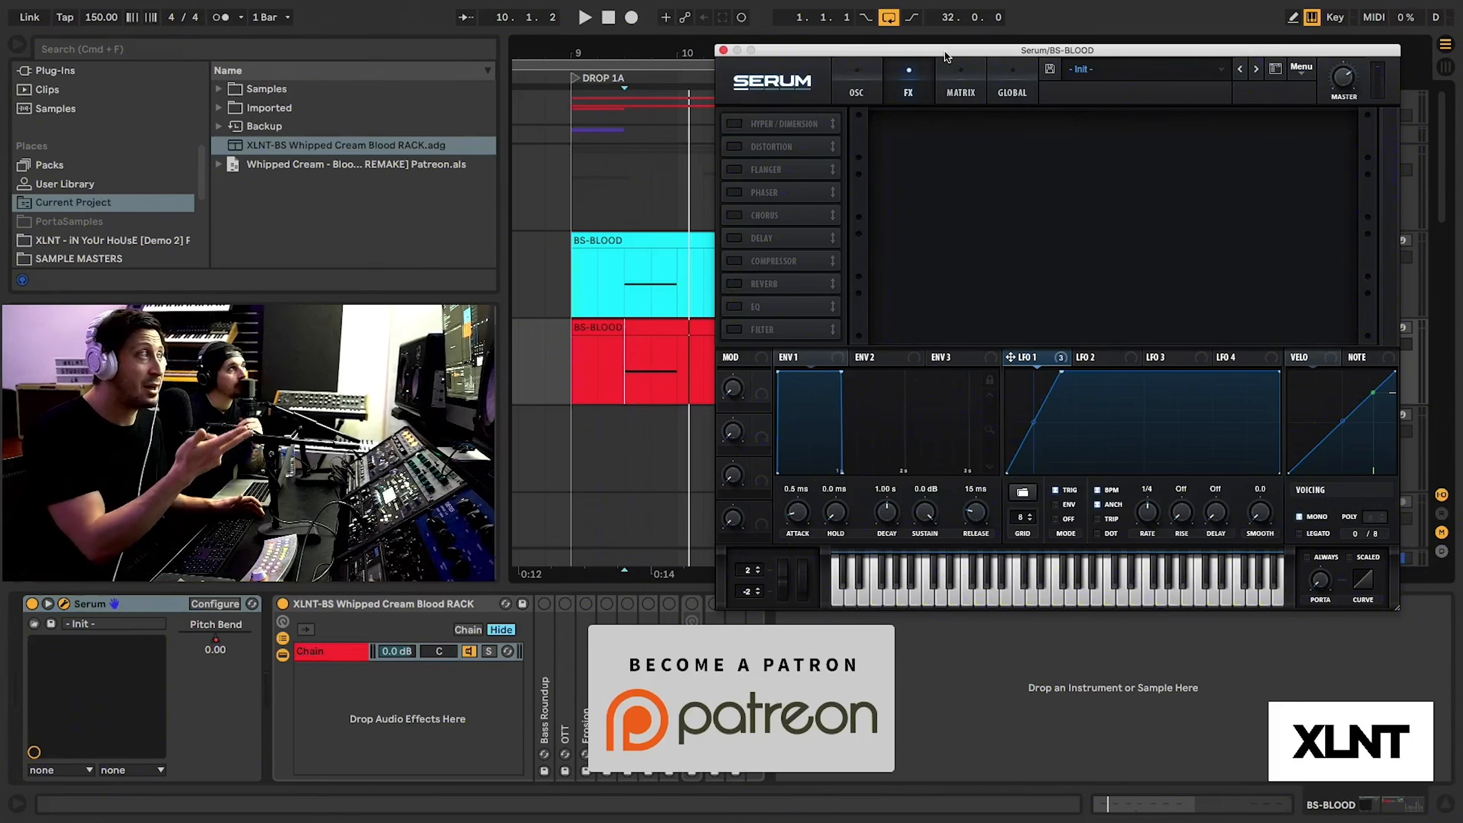
{"action": "left_click_drag", "start_coordinate": [945, 56], "coordinate": [937, 55]}
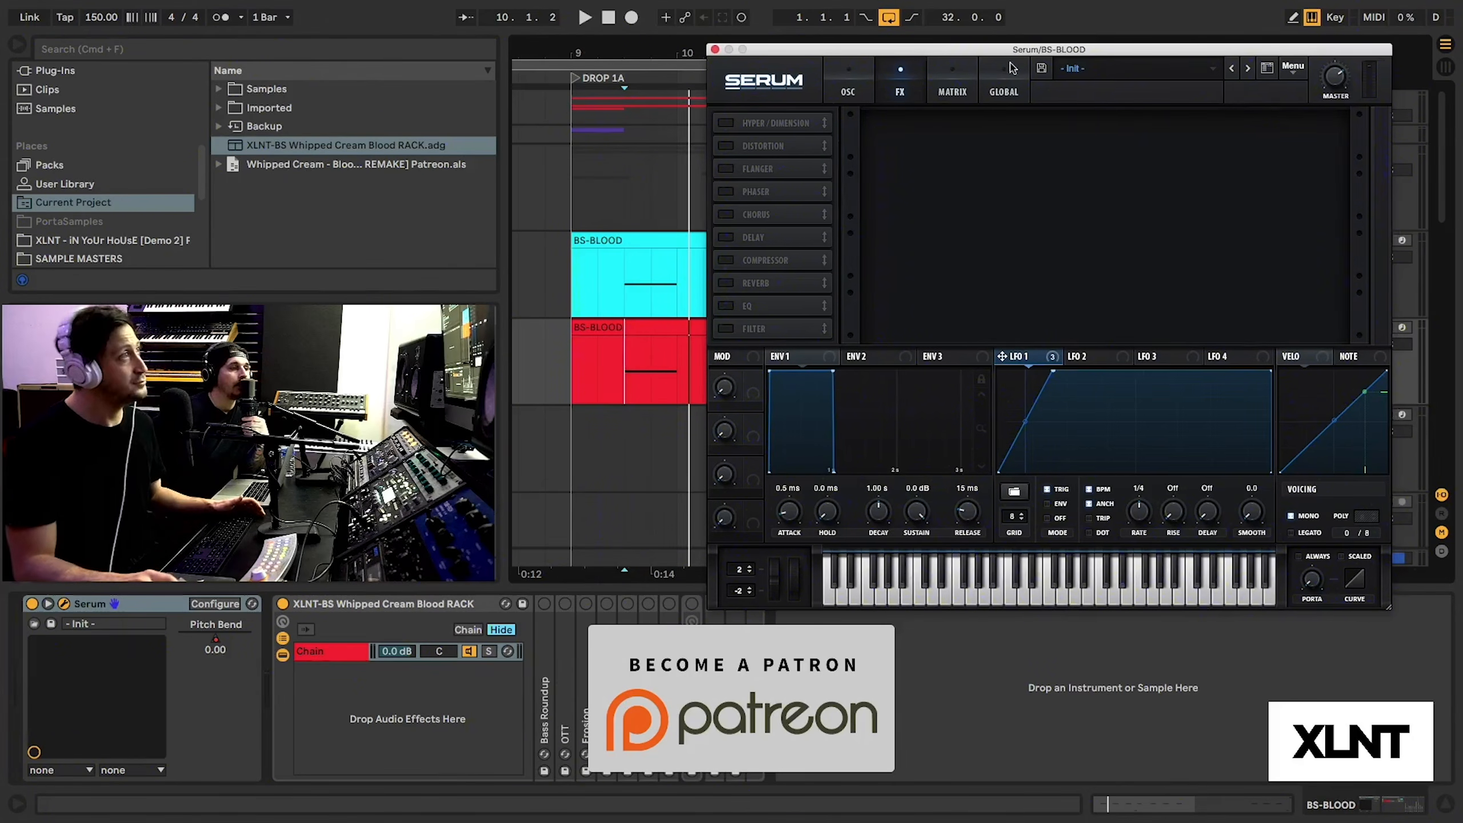
{"action": "left_click", "coordinate": [1293, 68]}
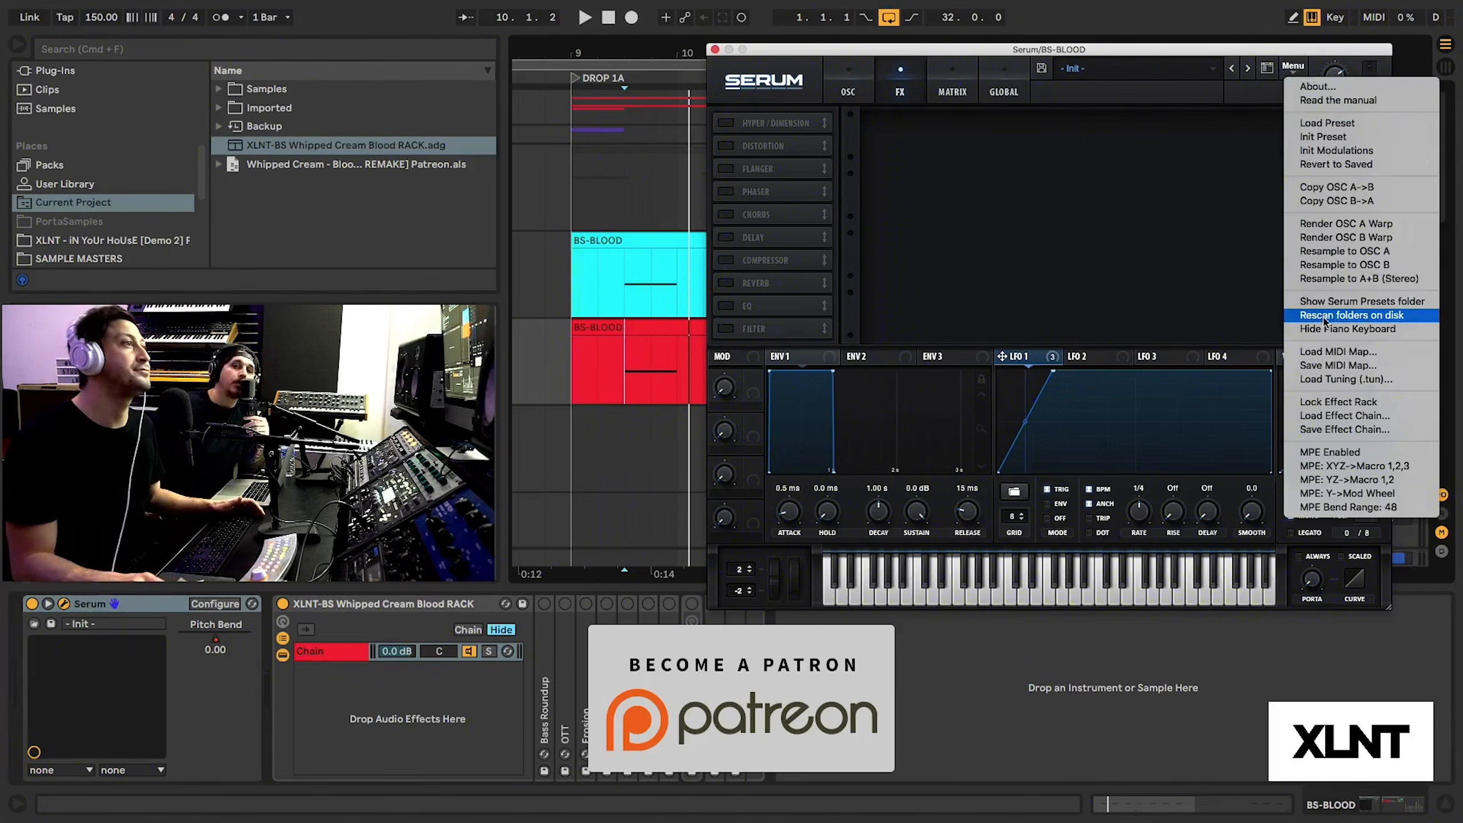
{"action": "left_click", "coordinate": [1375, 430]}
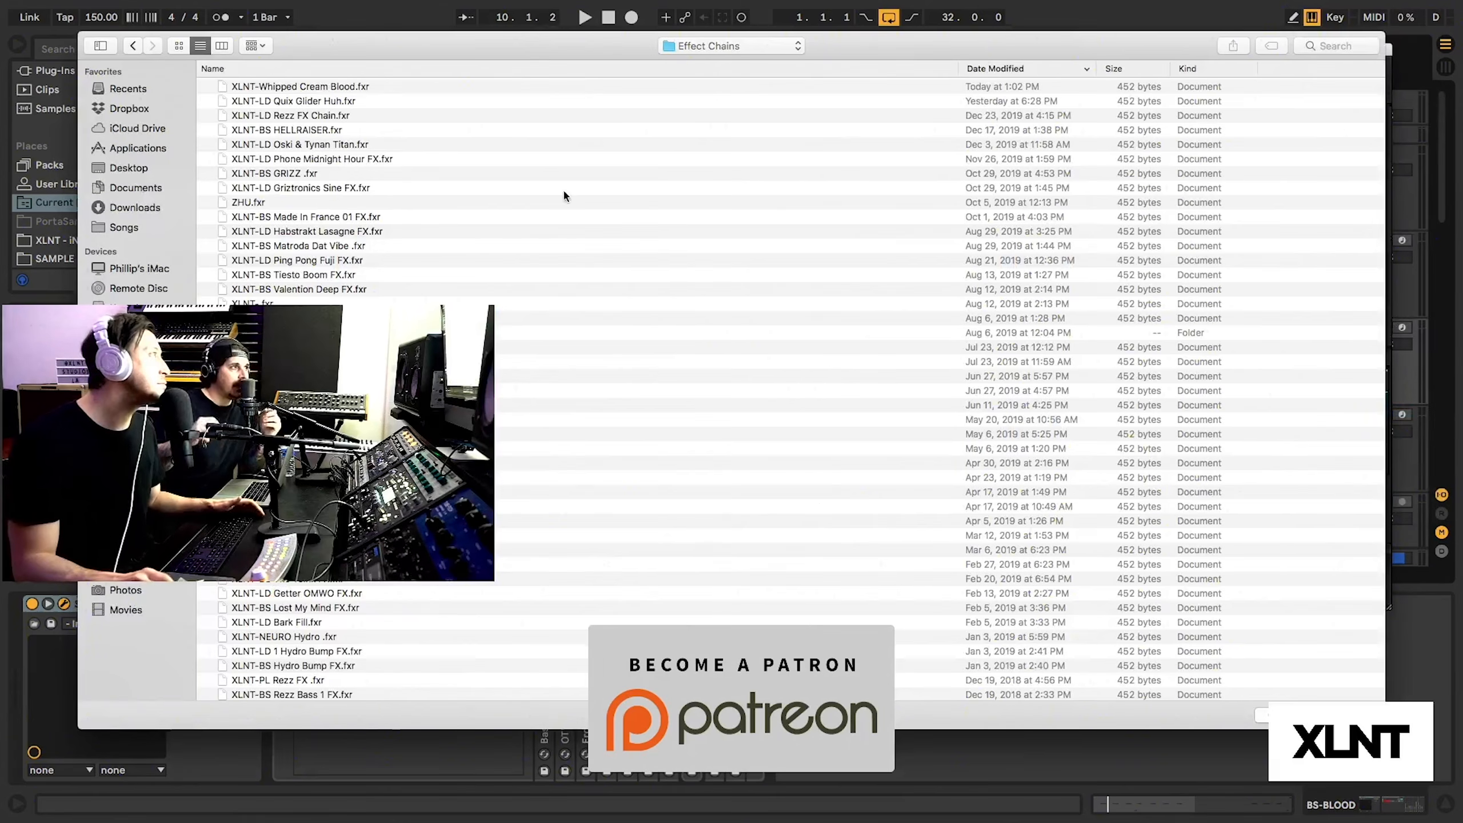
{"action": "left_click", "coordinate": [314, 88]}
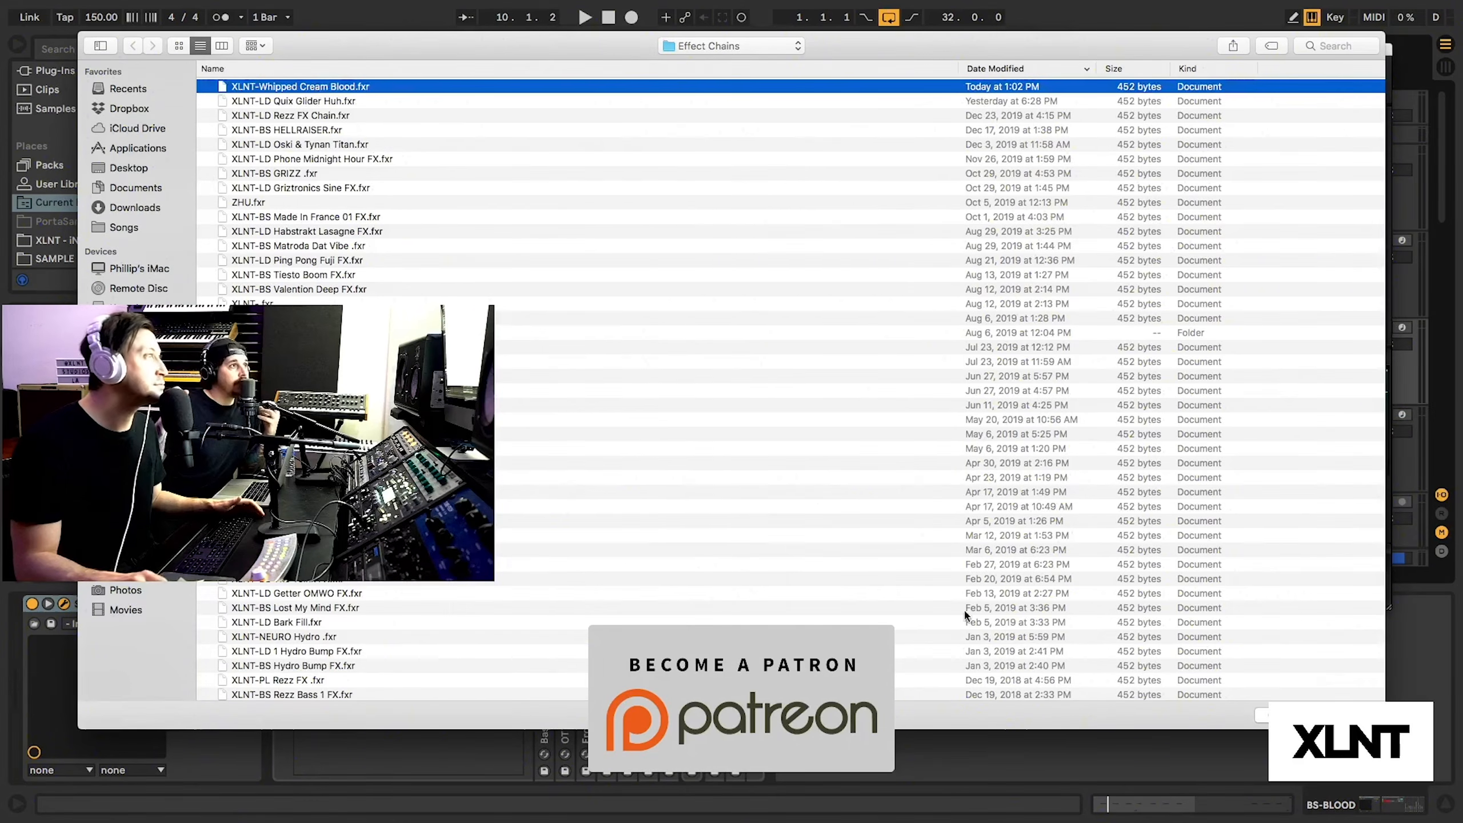
{"action": "left_click", "coordinate": [1346, 714]}
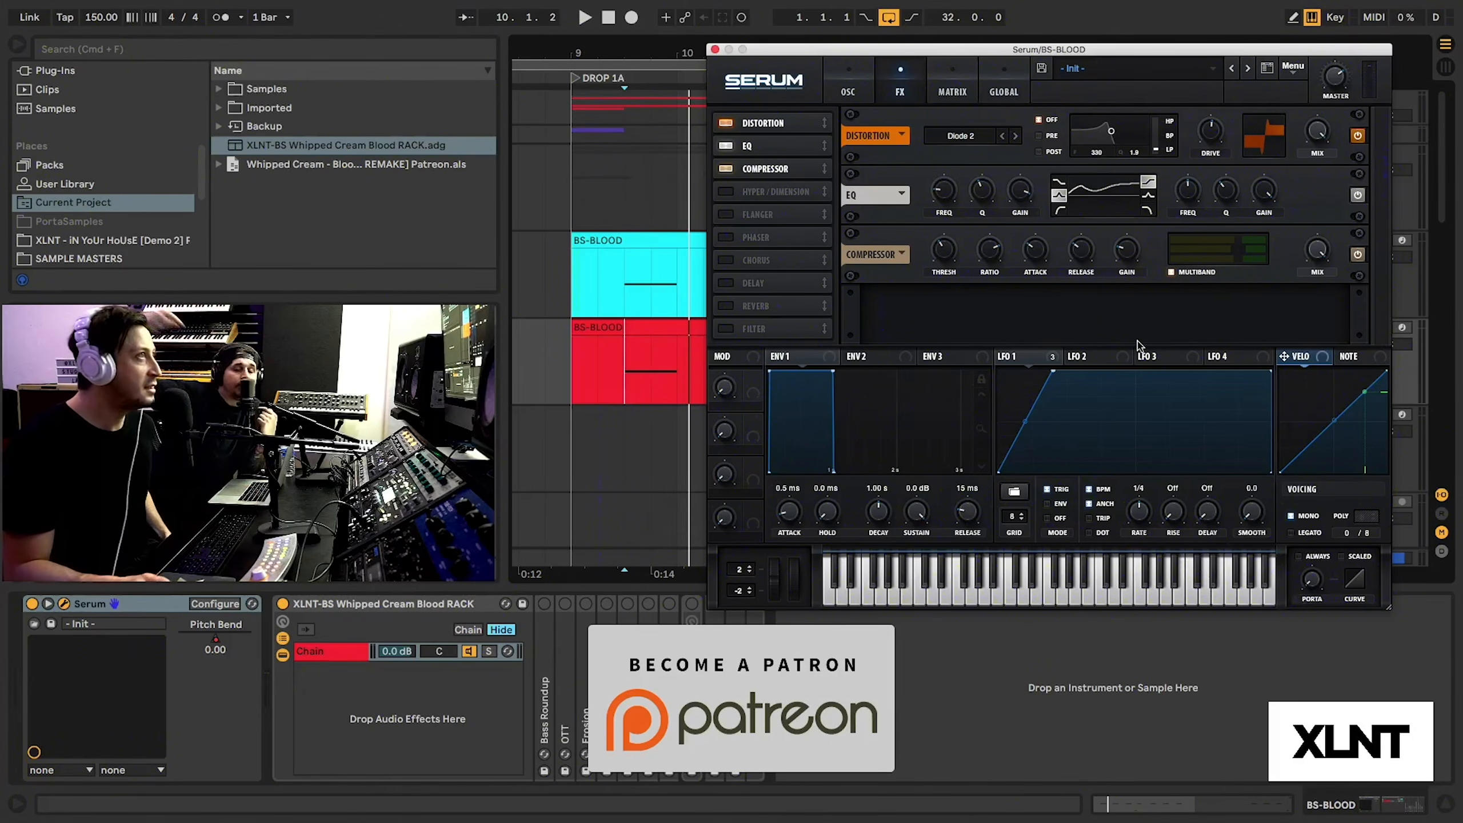
Bypass the compressor, EQ and distortion in the loaded effect chain.
{"action": "left_click_drag", "start_coordinate": [1079, 51], "coordinate": [1091, 49]}
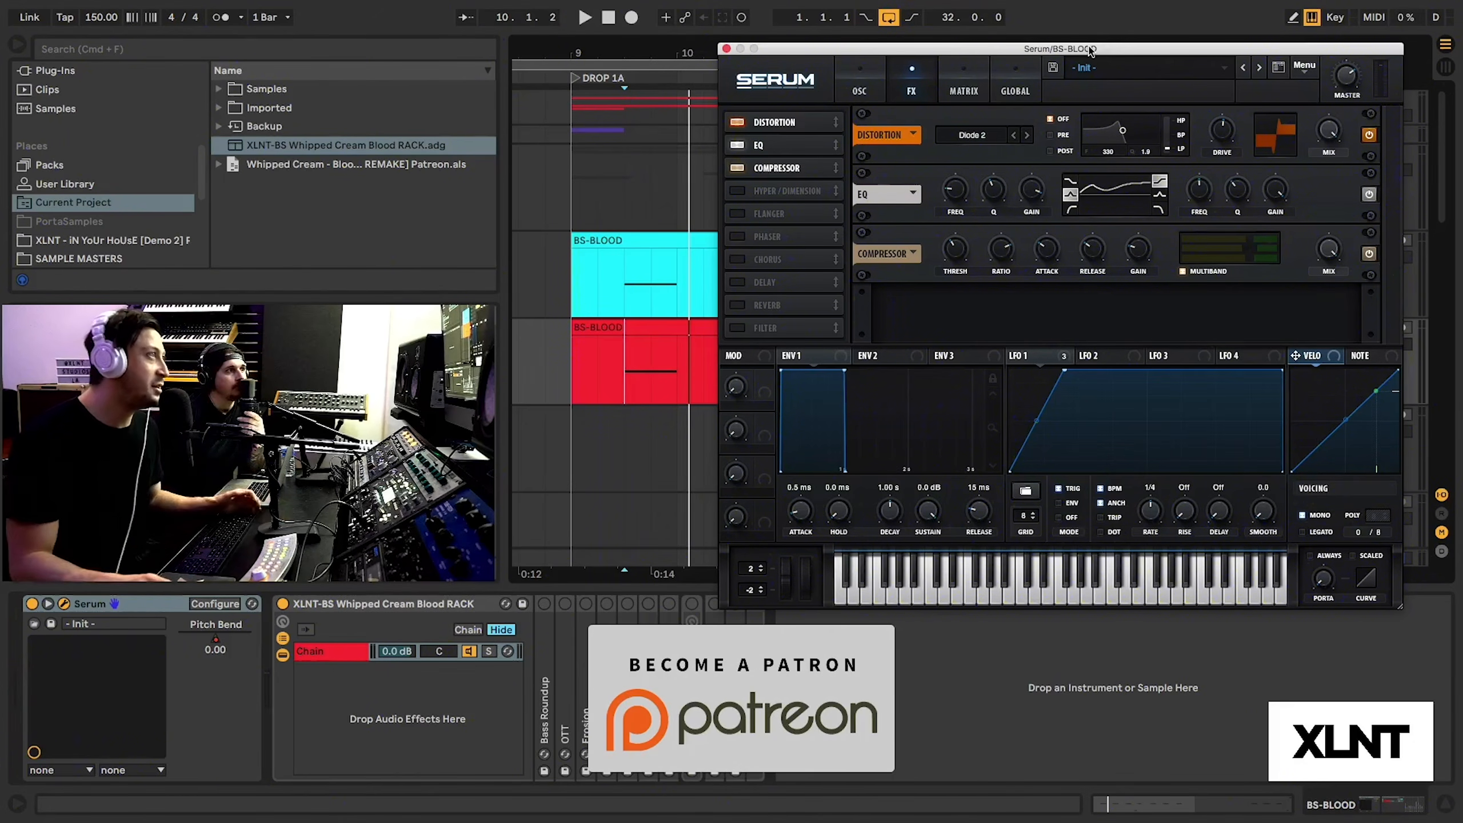
{"action": "left_click", "coordinate": [1369, 253]}
{"action": "left_click", "coordinate": [1370, 194]}
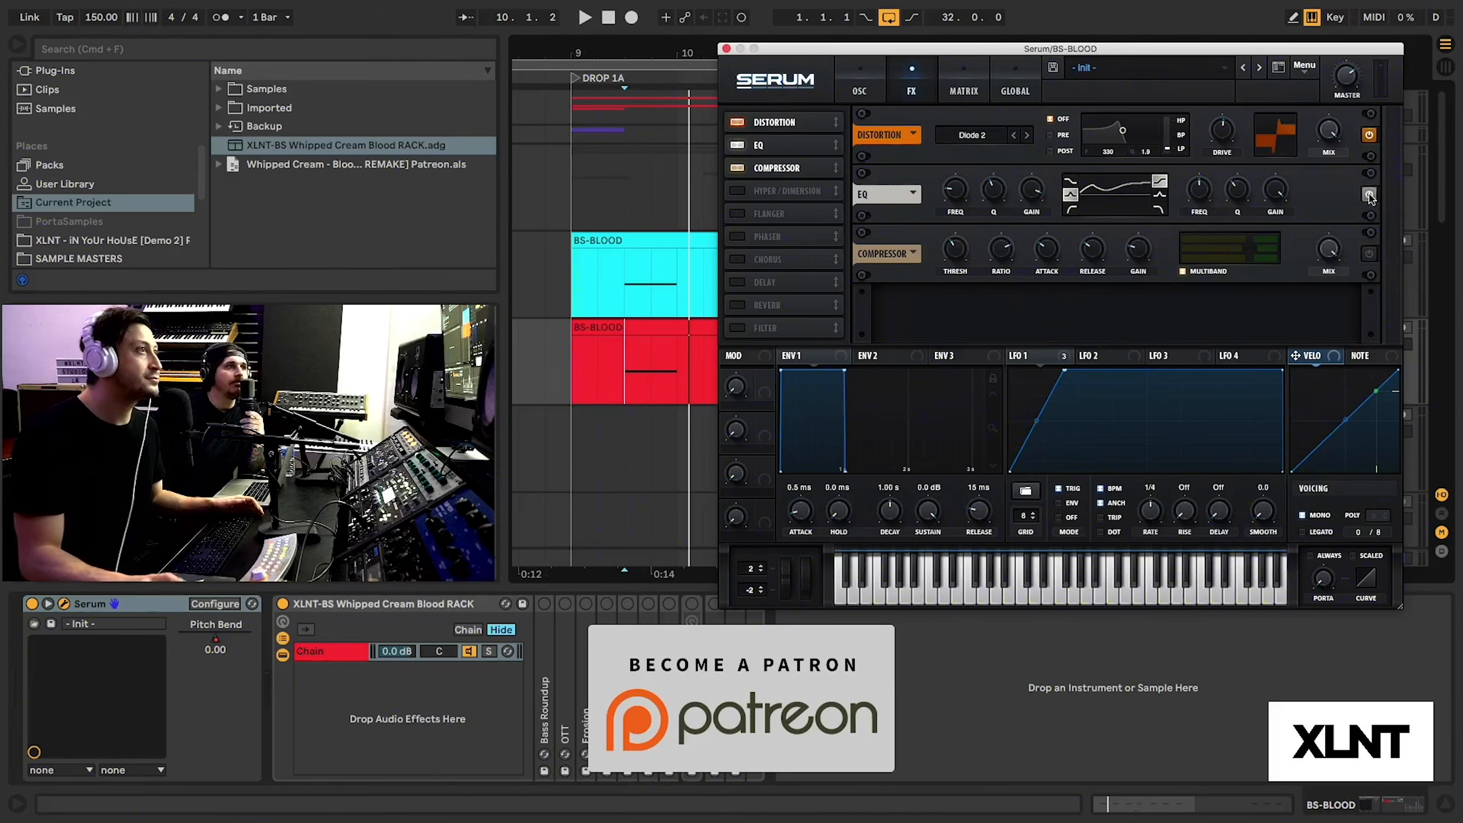
{"action": "left_click", "coordinate": [1368, 134]}
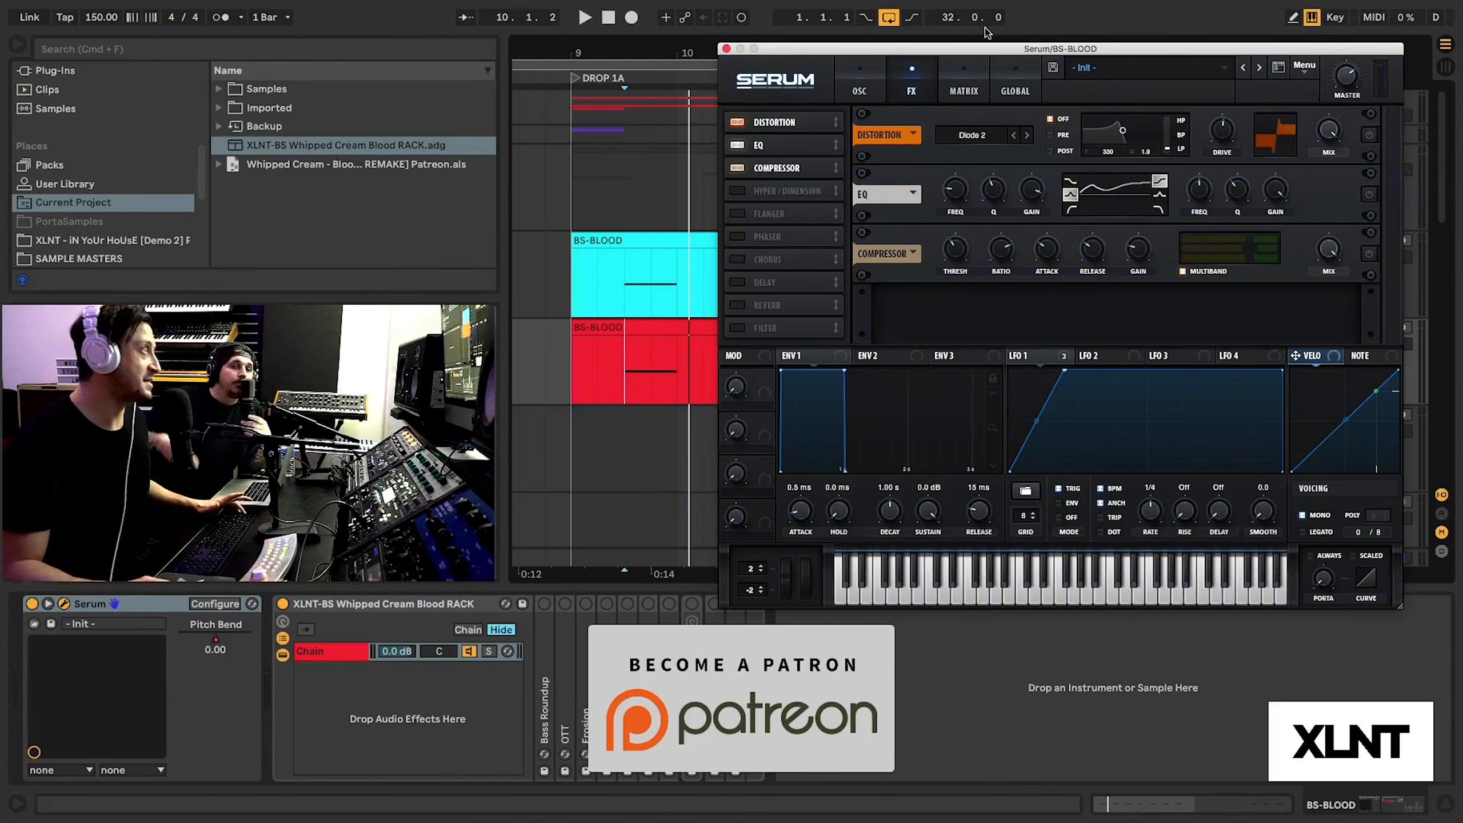
{"action": "left_click_drag", "start_coordinate": [957, 51], "coordinate": [925, 76]}
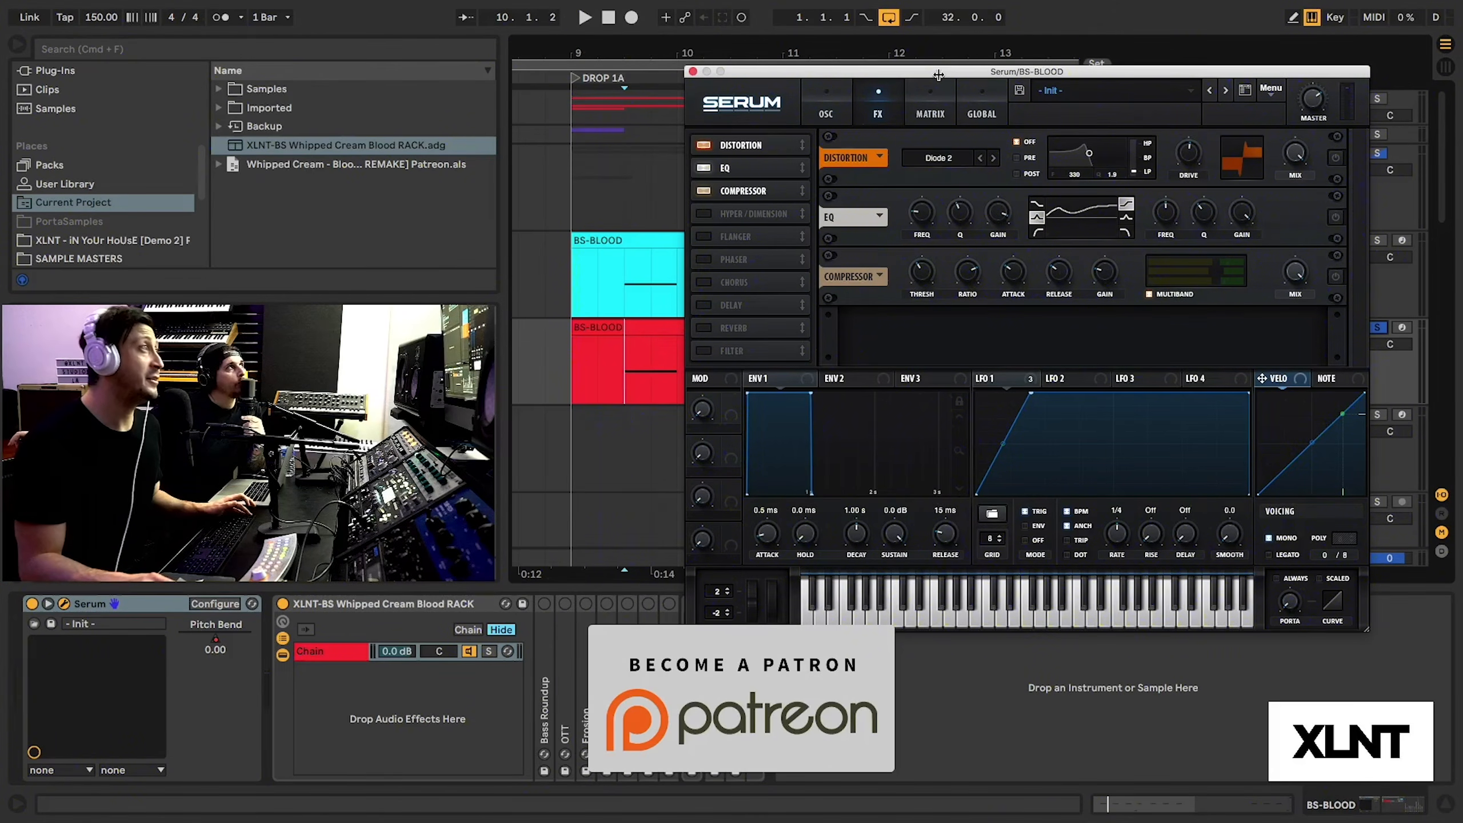
{"action": "left_click_drag", "start_coordinate": [938, 75], "coordinate": [940, 71]}
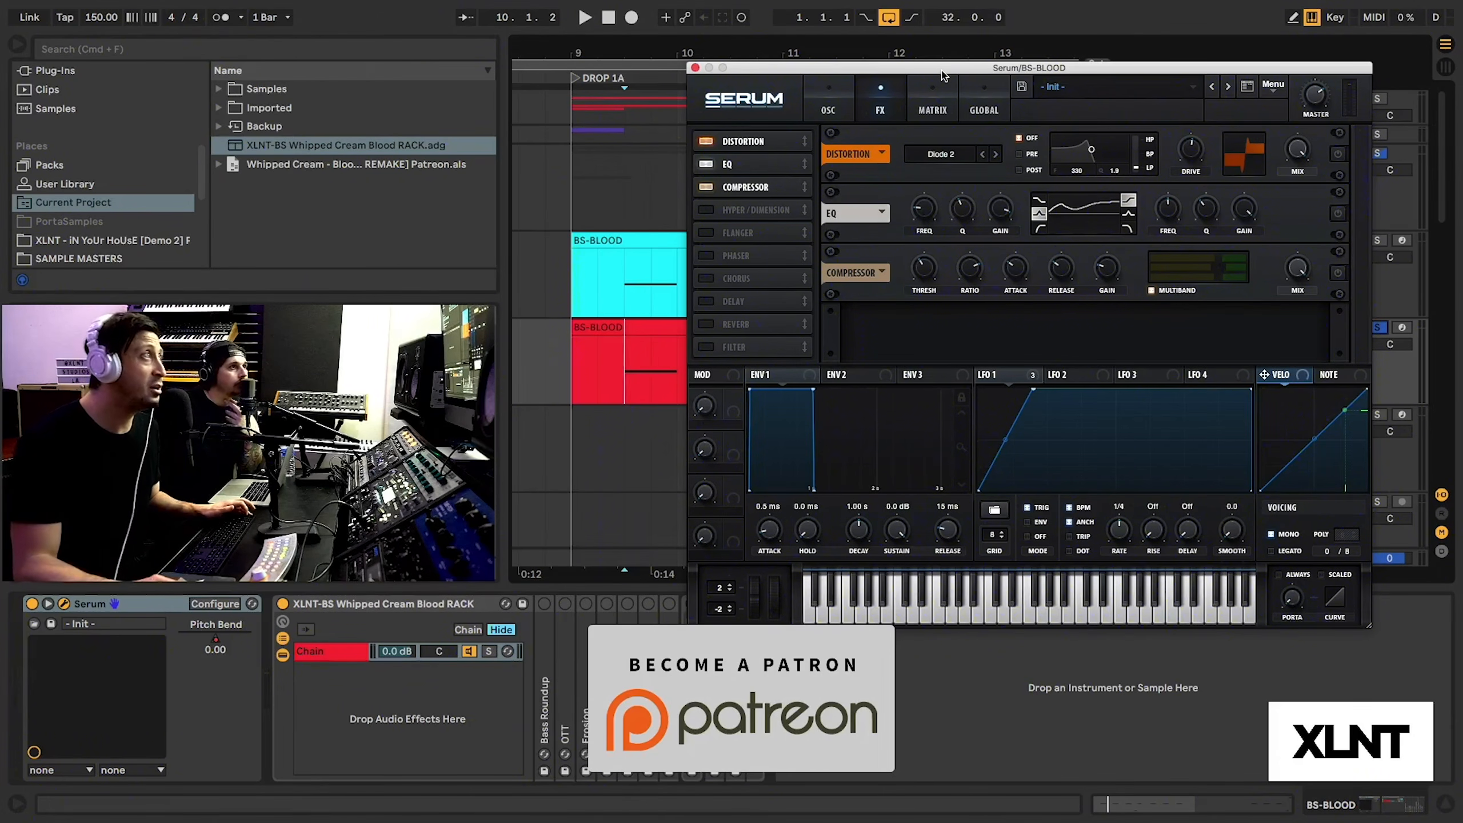
{"action": "left_click_drag", "start_coordinate": [943, 74], "coordinate": [950, 77]}
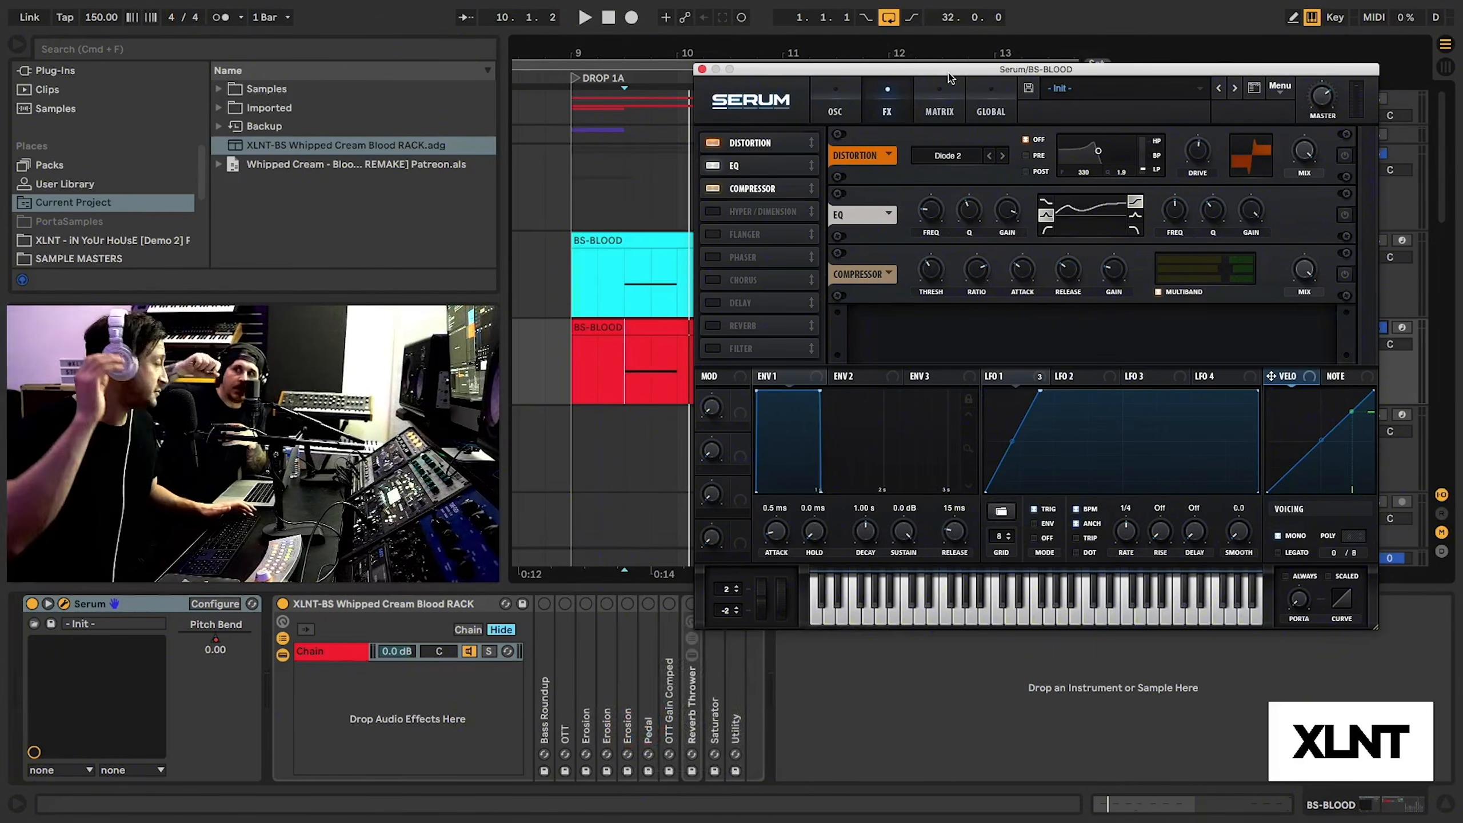
{"action": "left_click_drag", "start_coordinate": [950, 77], "coordinate": [962, 83]}
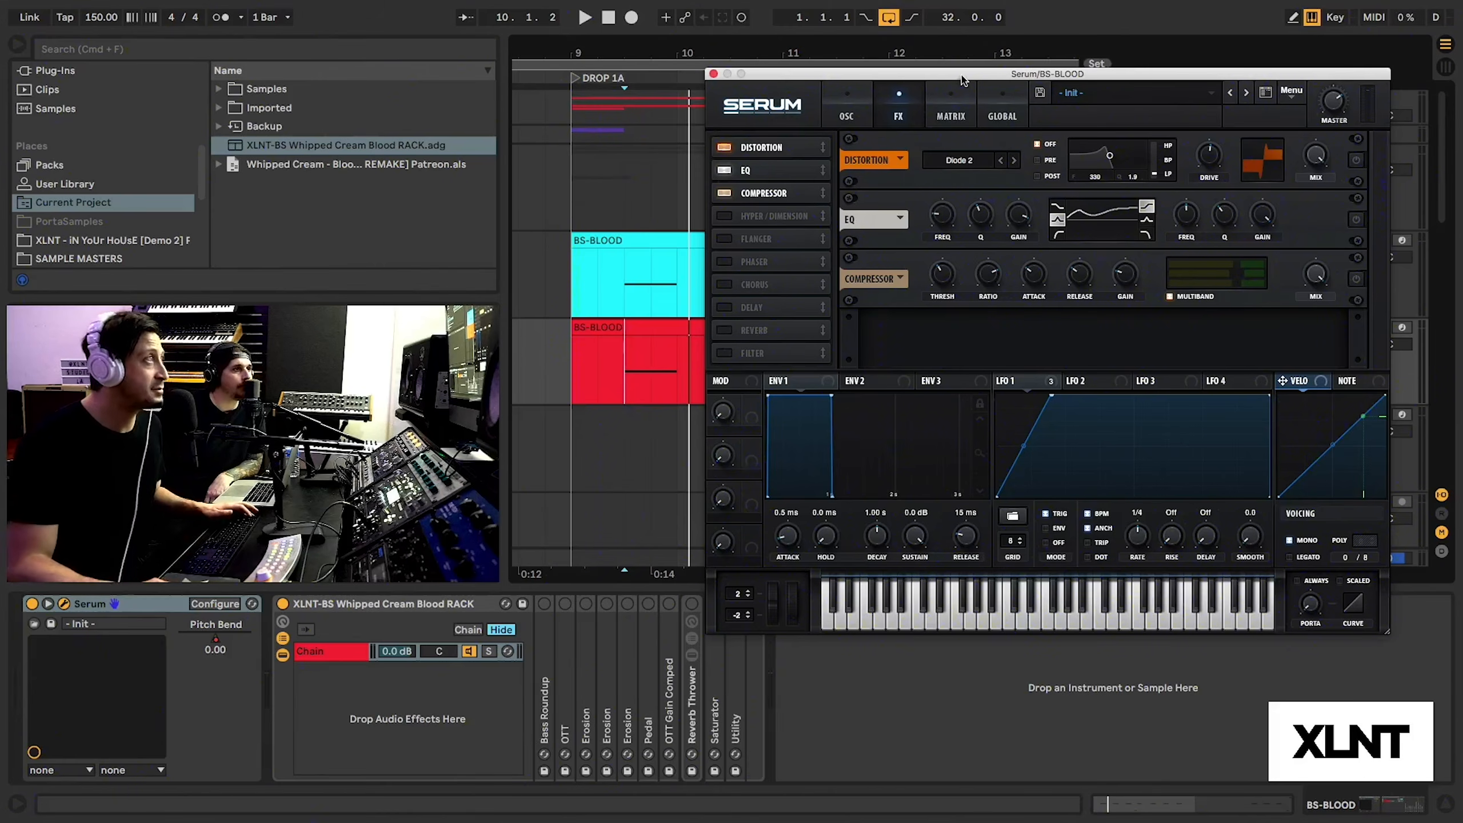
{"action": "left_click_drag", "start_coordinate": [962, 79], "coordinate": [964, 76]}
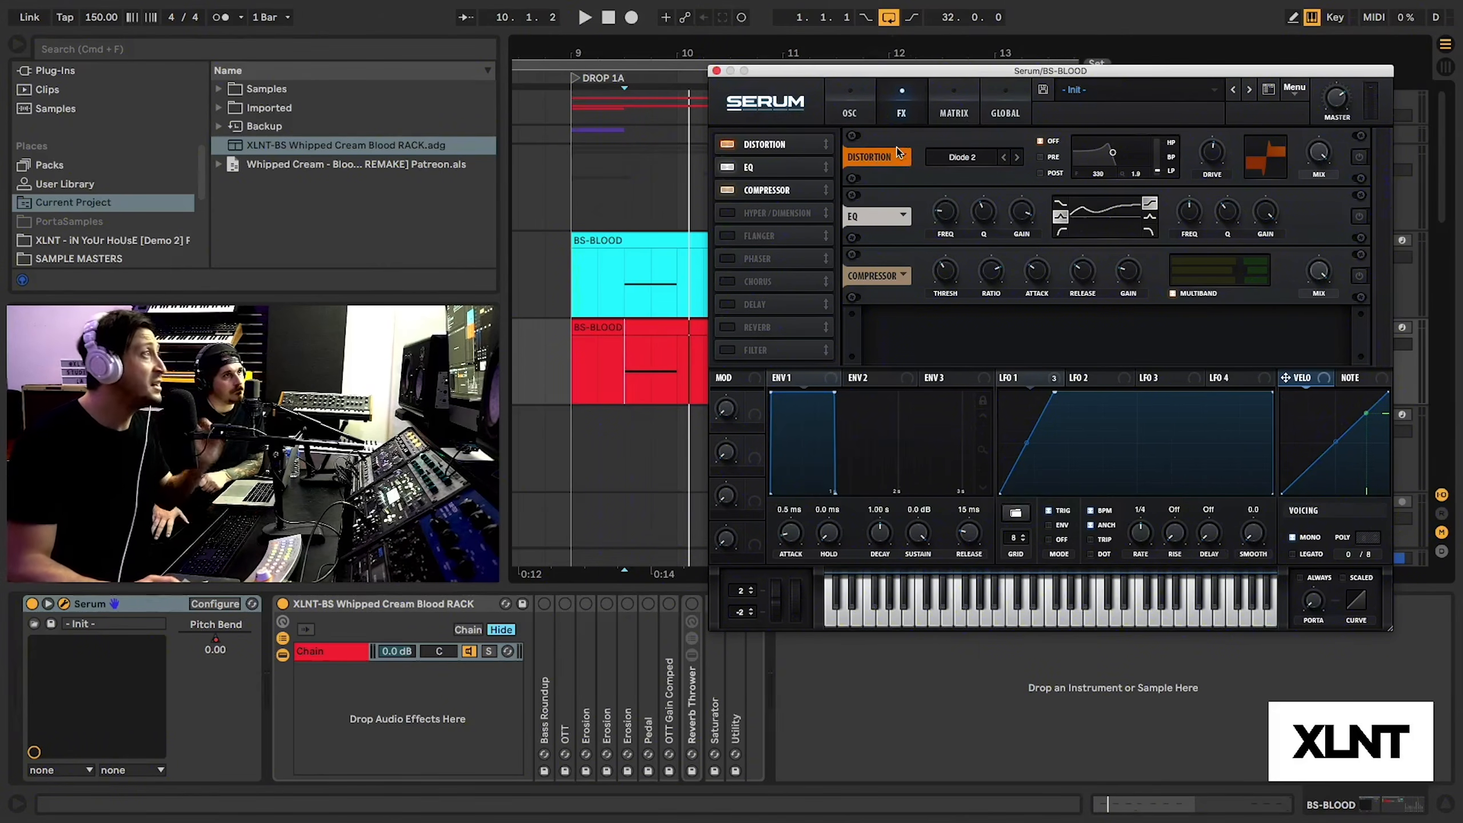
Turn on the Diode 2 distortion and play the bass to compare it with and without the effect.
{"action": "left_click", "coordinate": [1359, 157]}
{"action": "left_click_drag", "start_coordinate": [848, 75], "coordinate": [795, 76]}
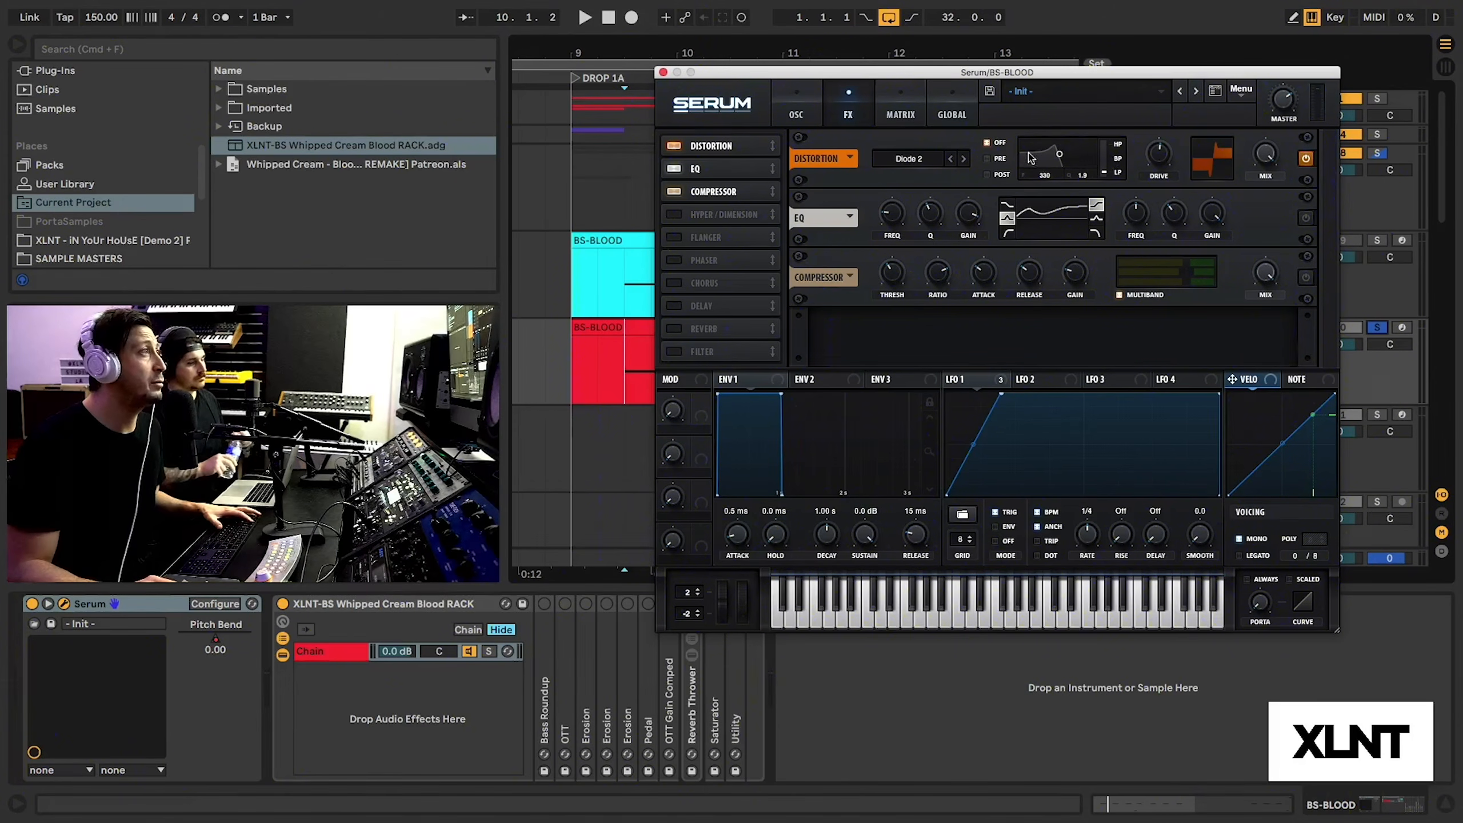
{"action": "mouse_move", "coordinate": [1168, 159]}
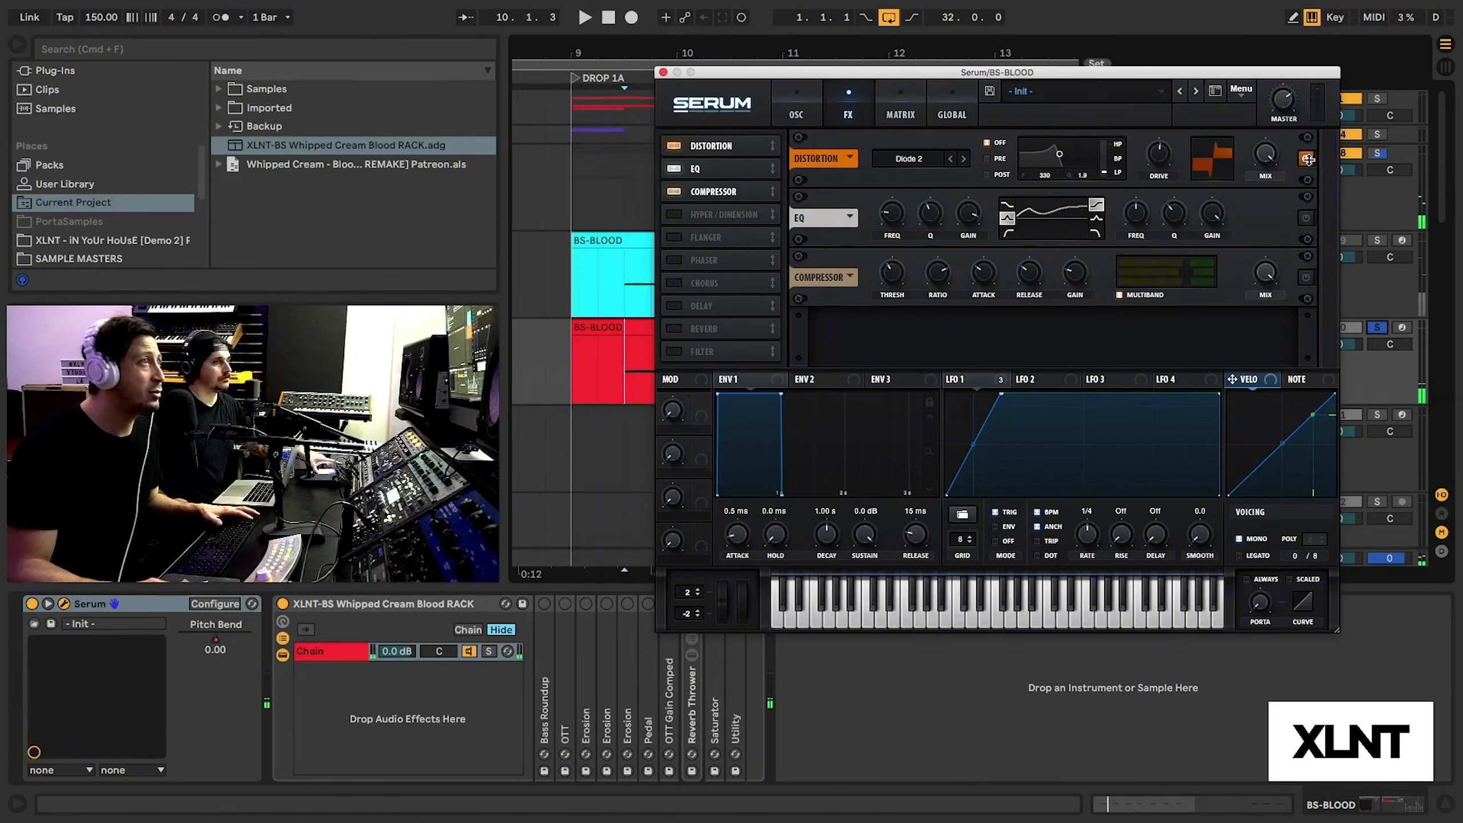
{"action": "left_click", "coordinate": [1307, 159]}
{"action": "key", "text": "space"}
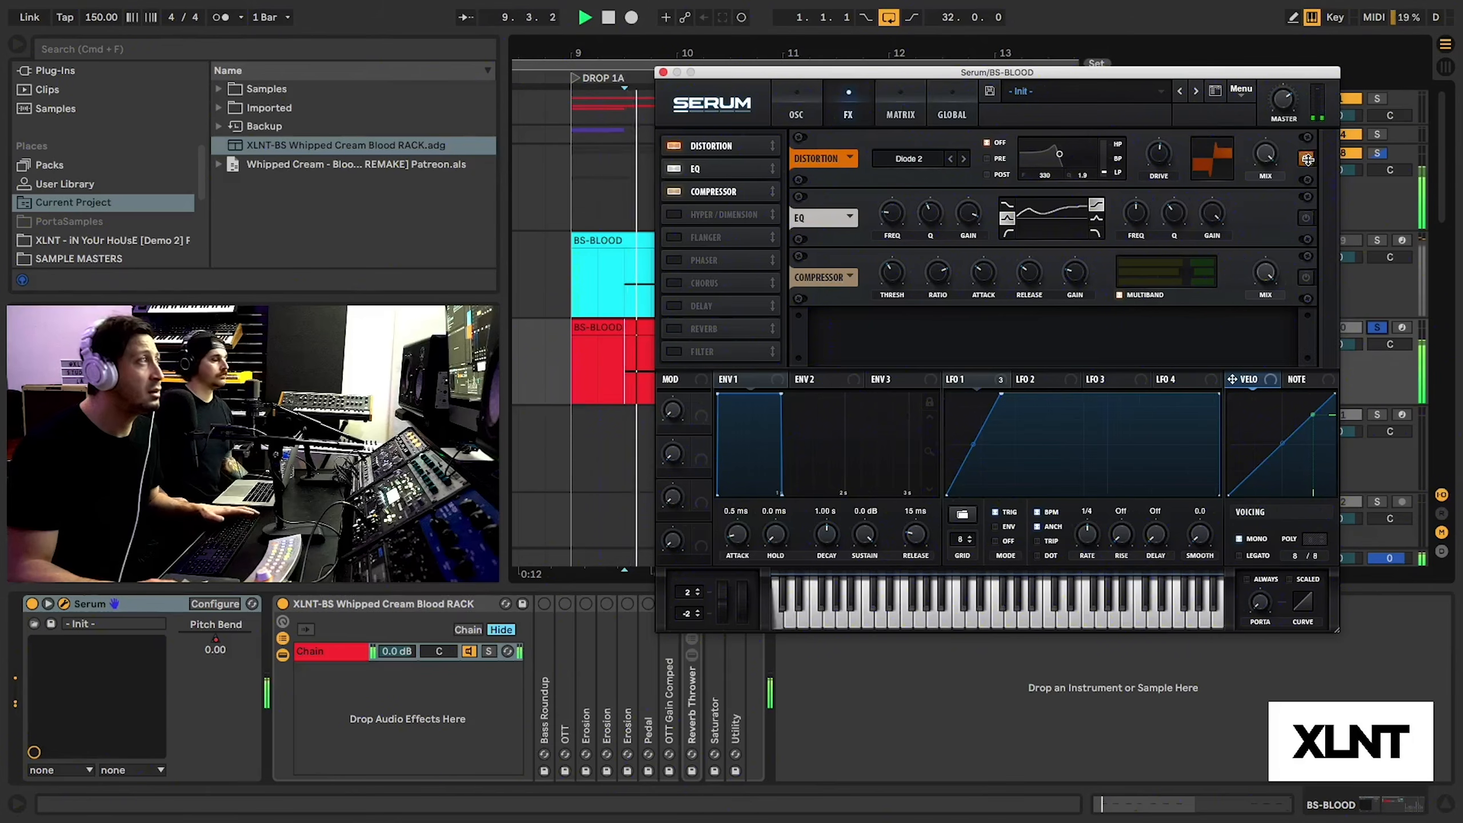
{"action": "key", "text": "space"}
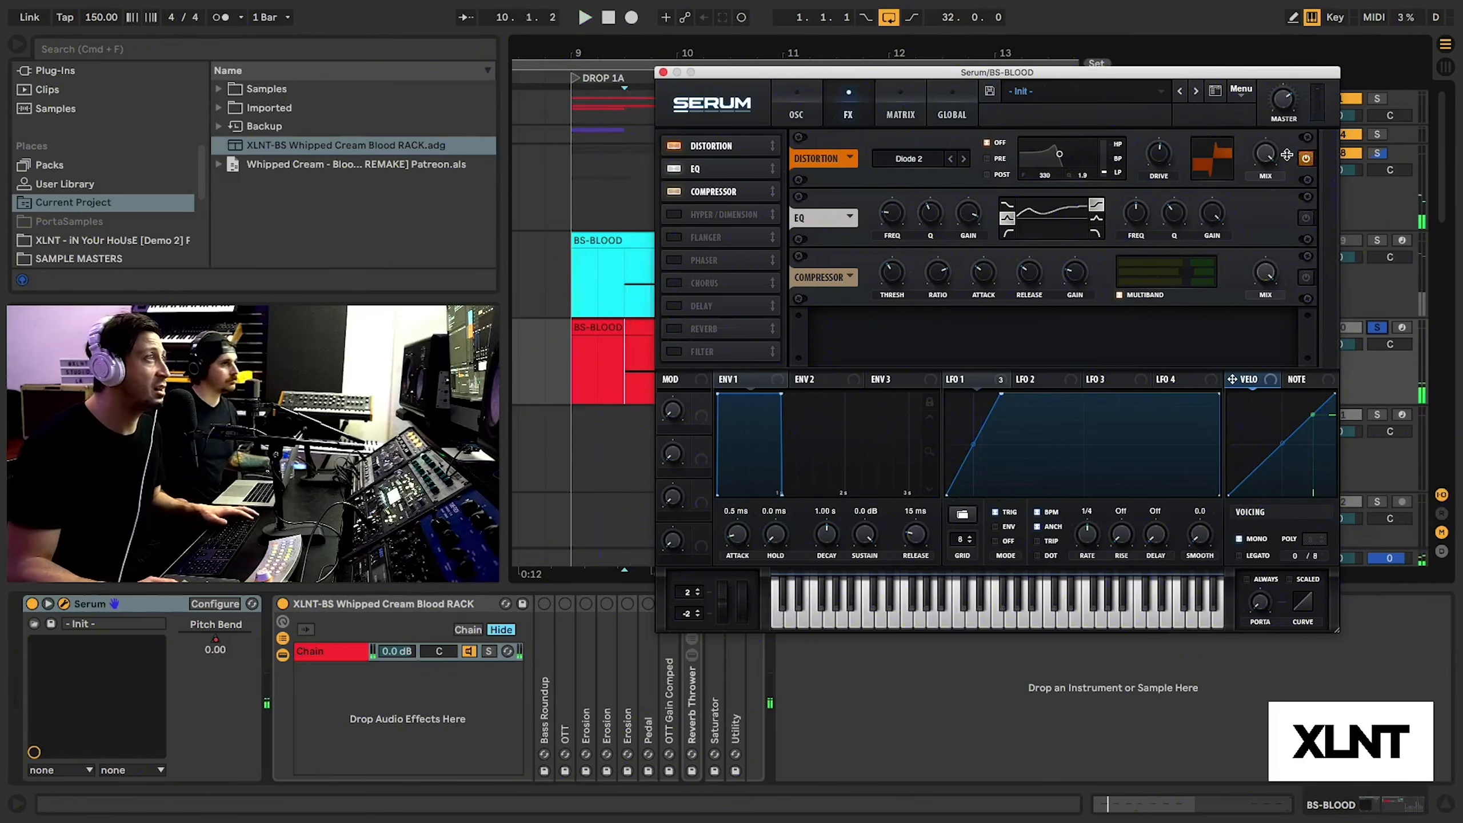
{"action": "key", "text": "space"}
{"action": "key", "text": "space"}
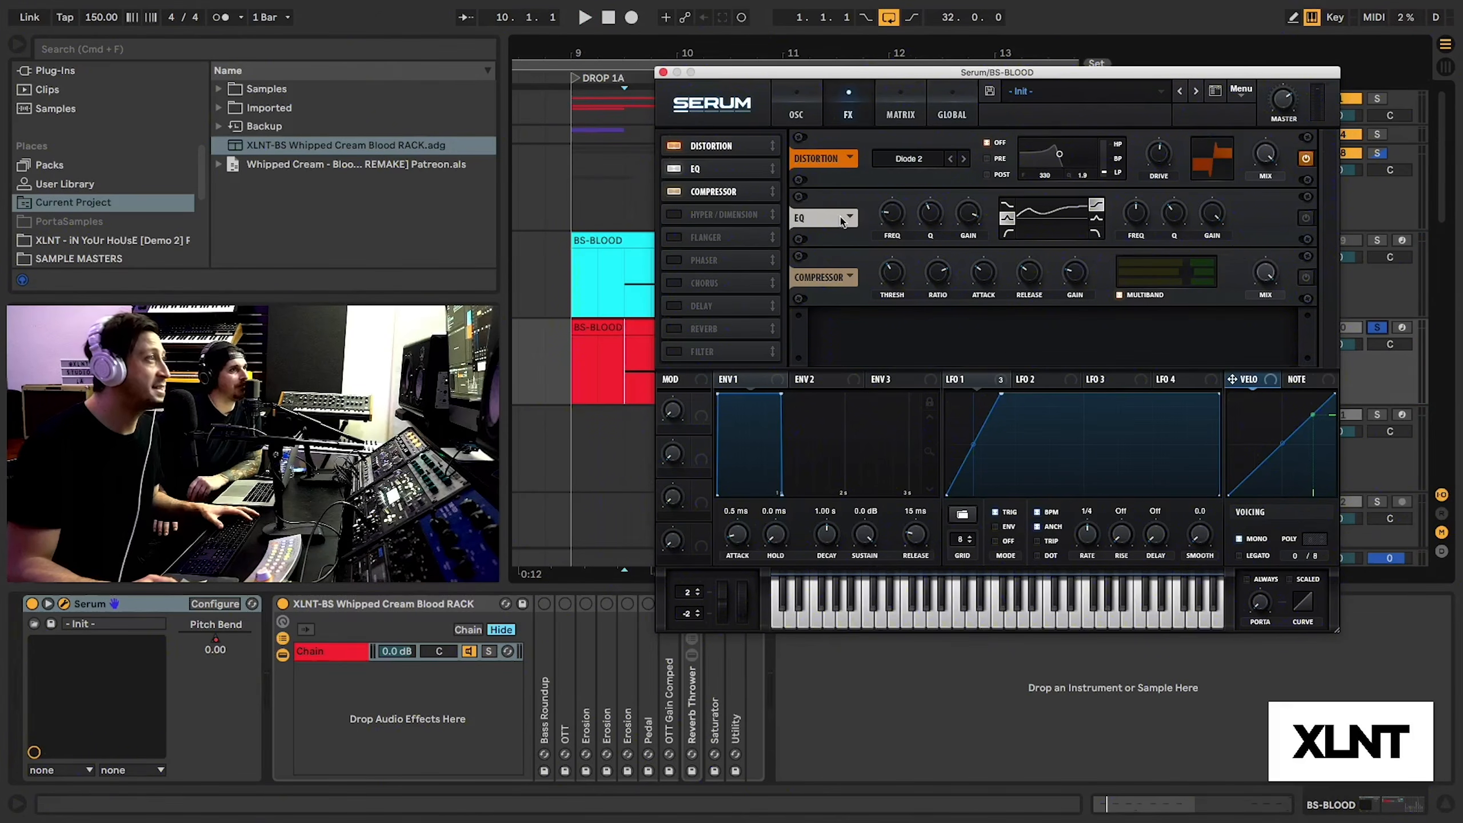
Turn on the EQ that follows the distortion in the effect chain.
{"action": "left_click", "coordinate": [1306, 219]}
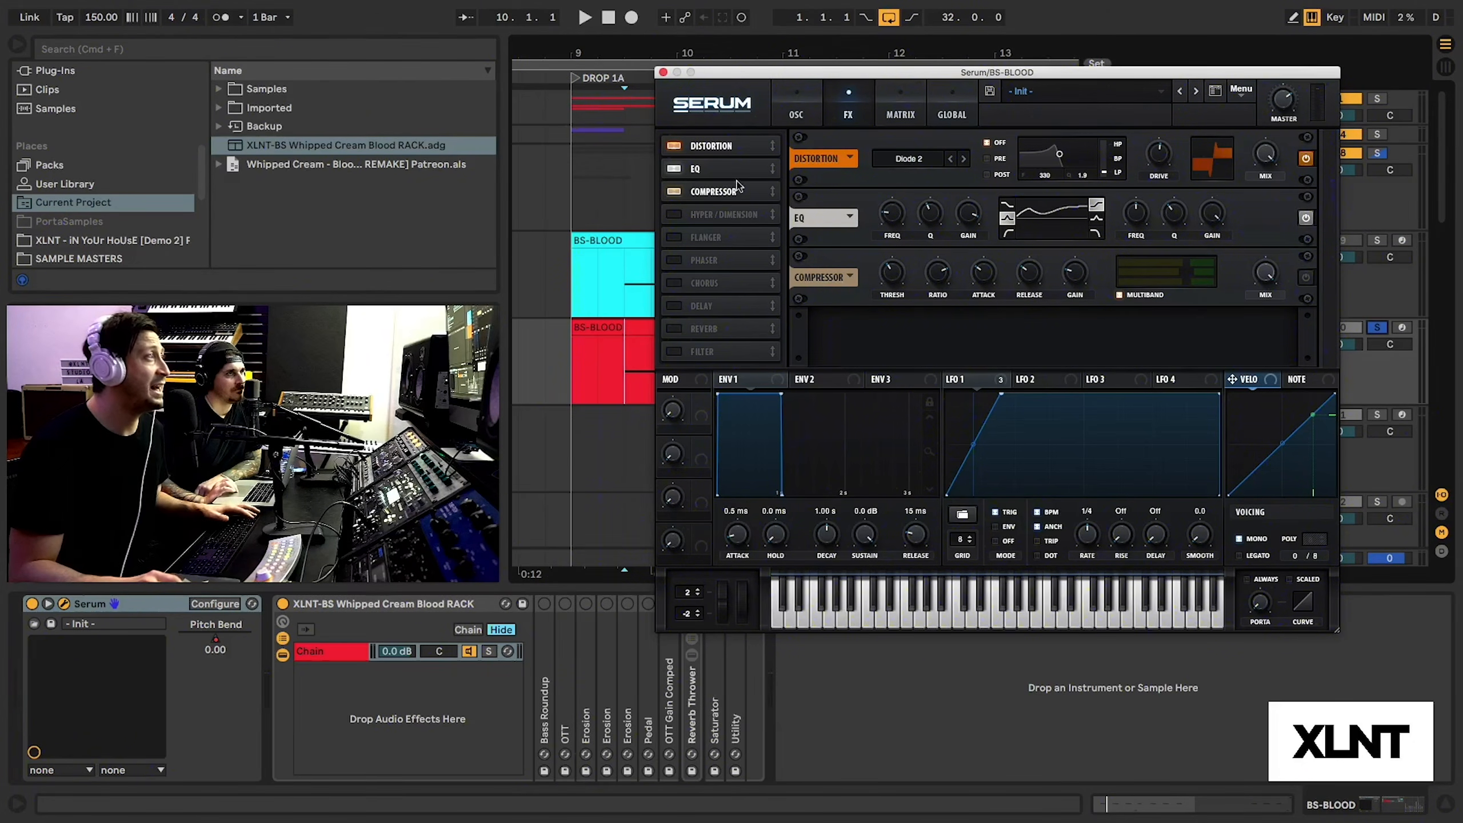
{"action": "mouse_move", "coordinate": [890, 217]}
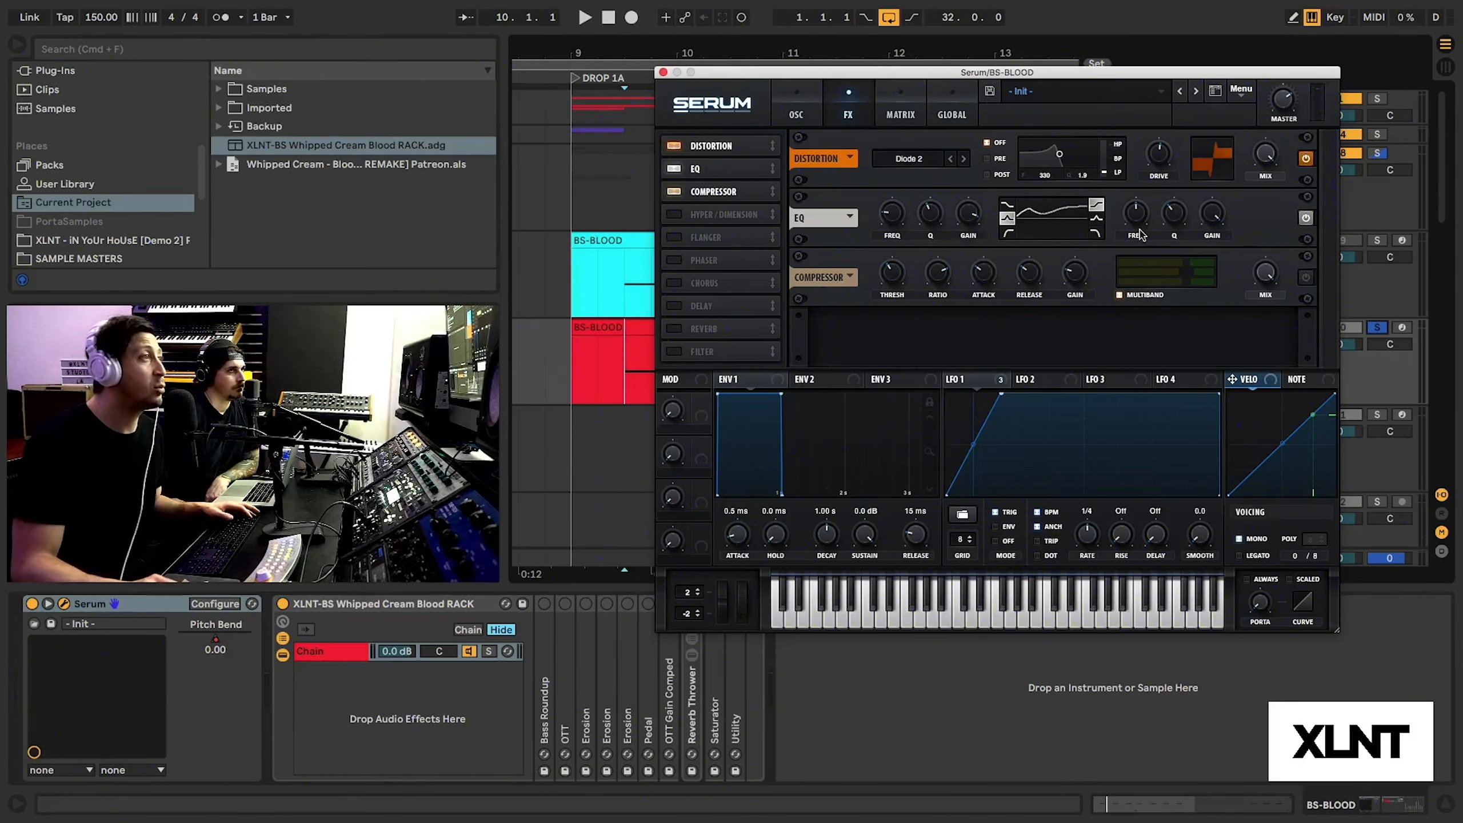
Check the high band's frequency, Q and gain in the EQ and play the bass through it.
{"action": "mouse_move", "coordinate": [1138, 215]}
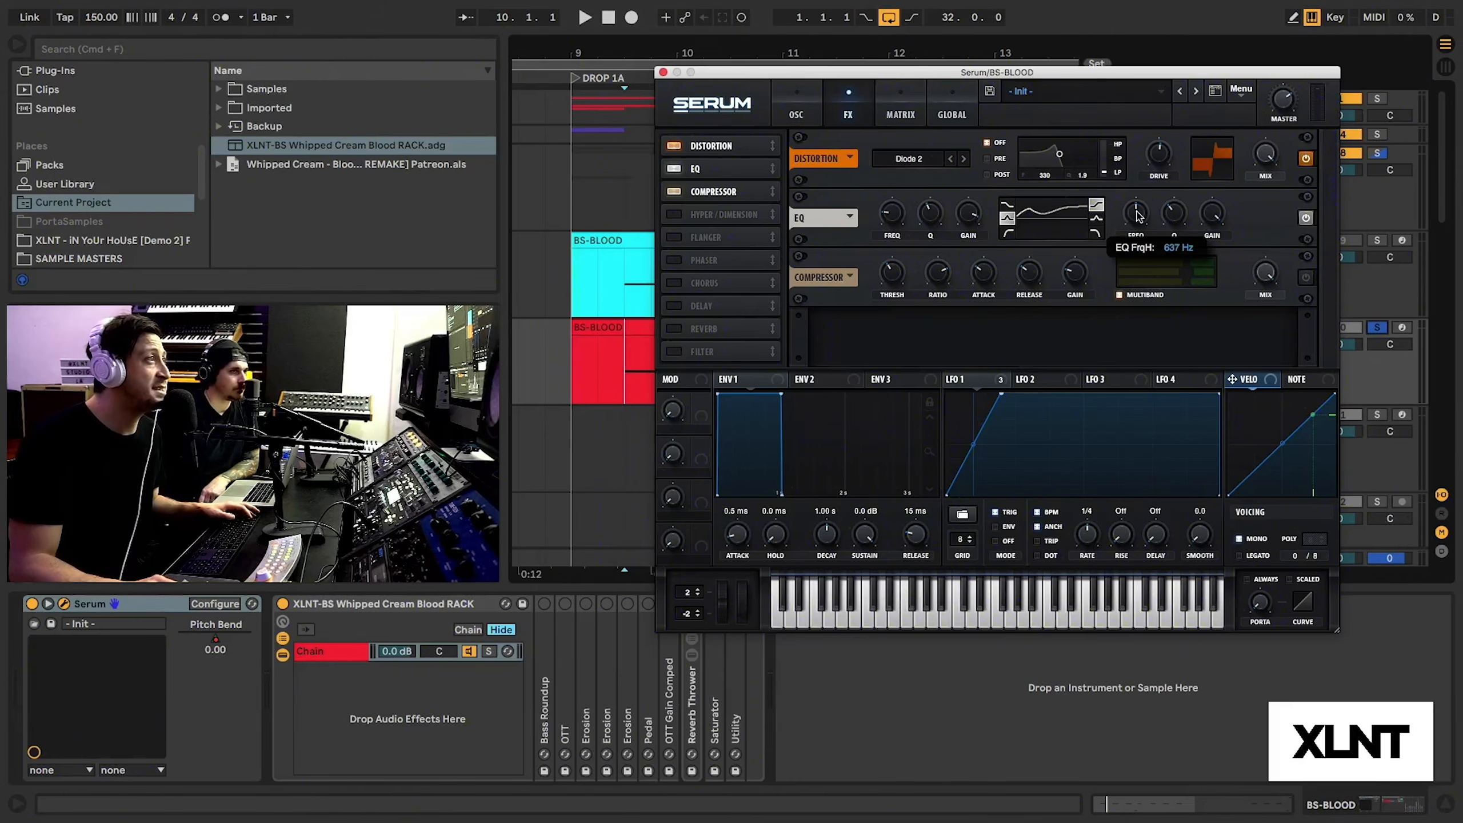
{"action": "mouse_move", "coordinate": [1181, 218]}
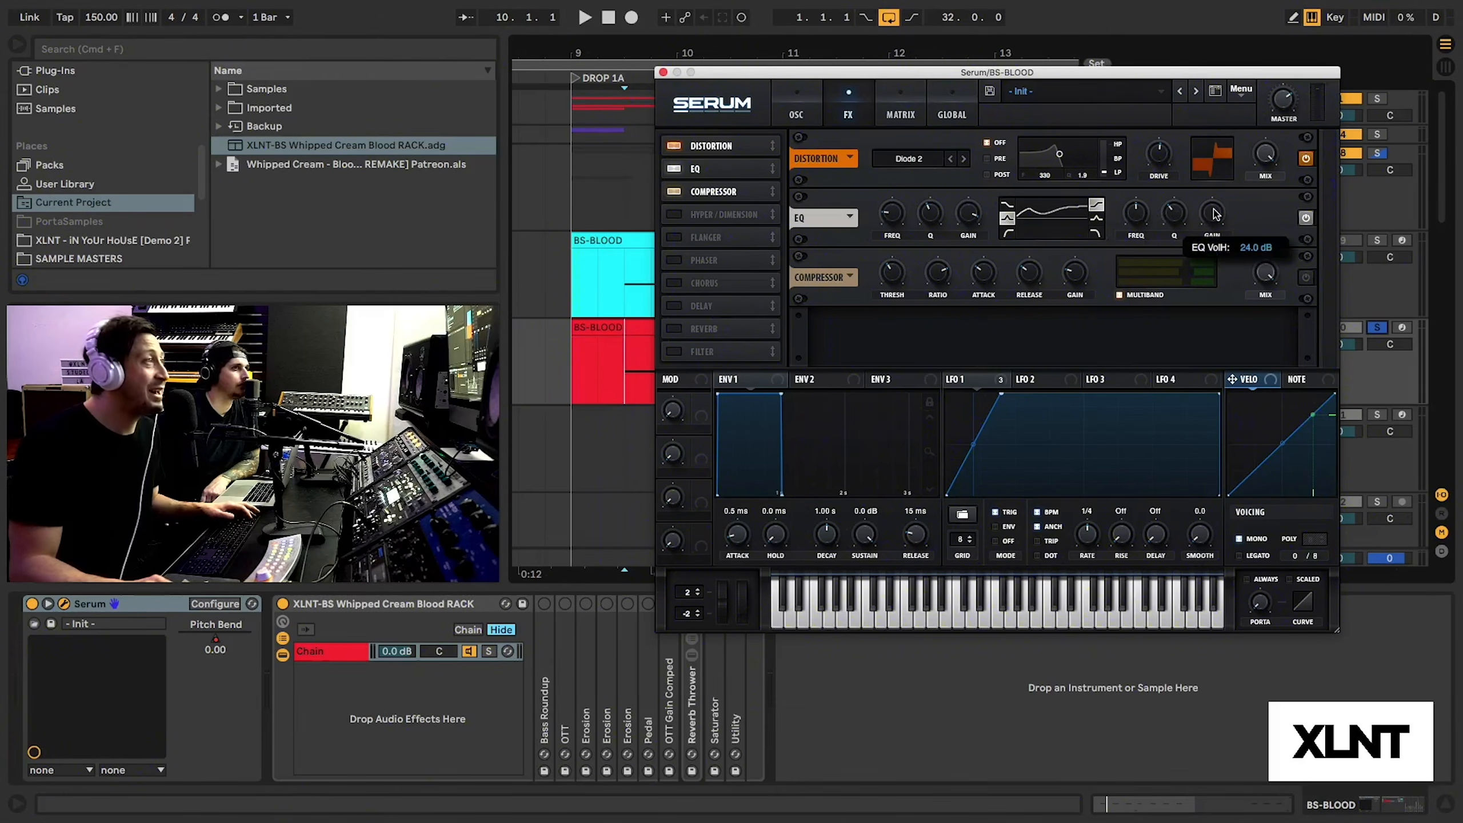
{"action": "key", "text": "space"}
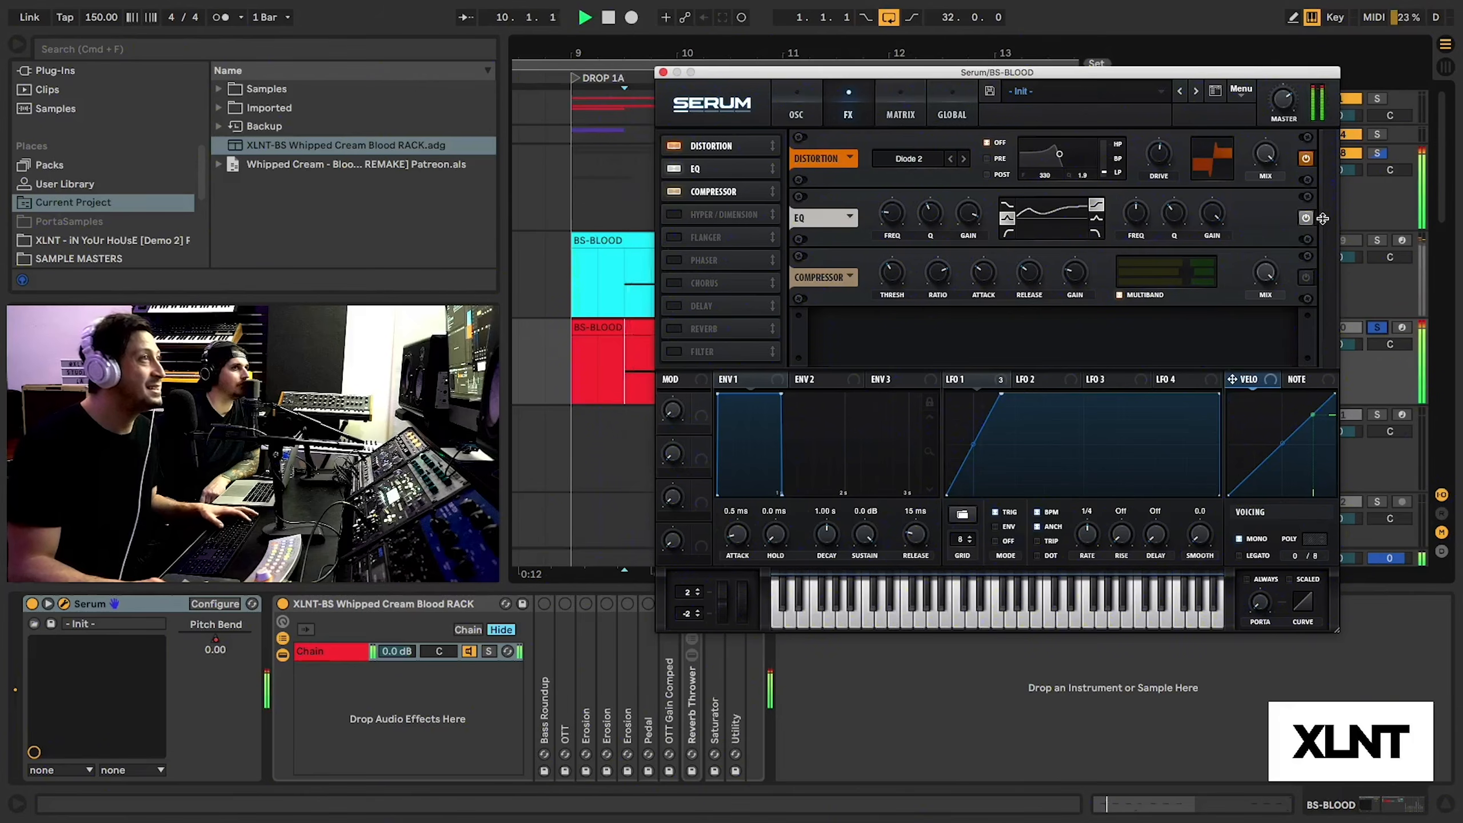
{"action": "key", "text": "space"}
{"action": "key", "text": "space"}
{"action": "key", "text": "space"}
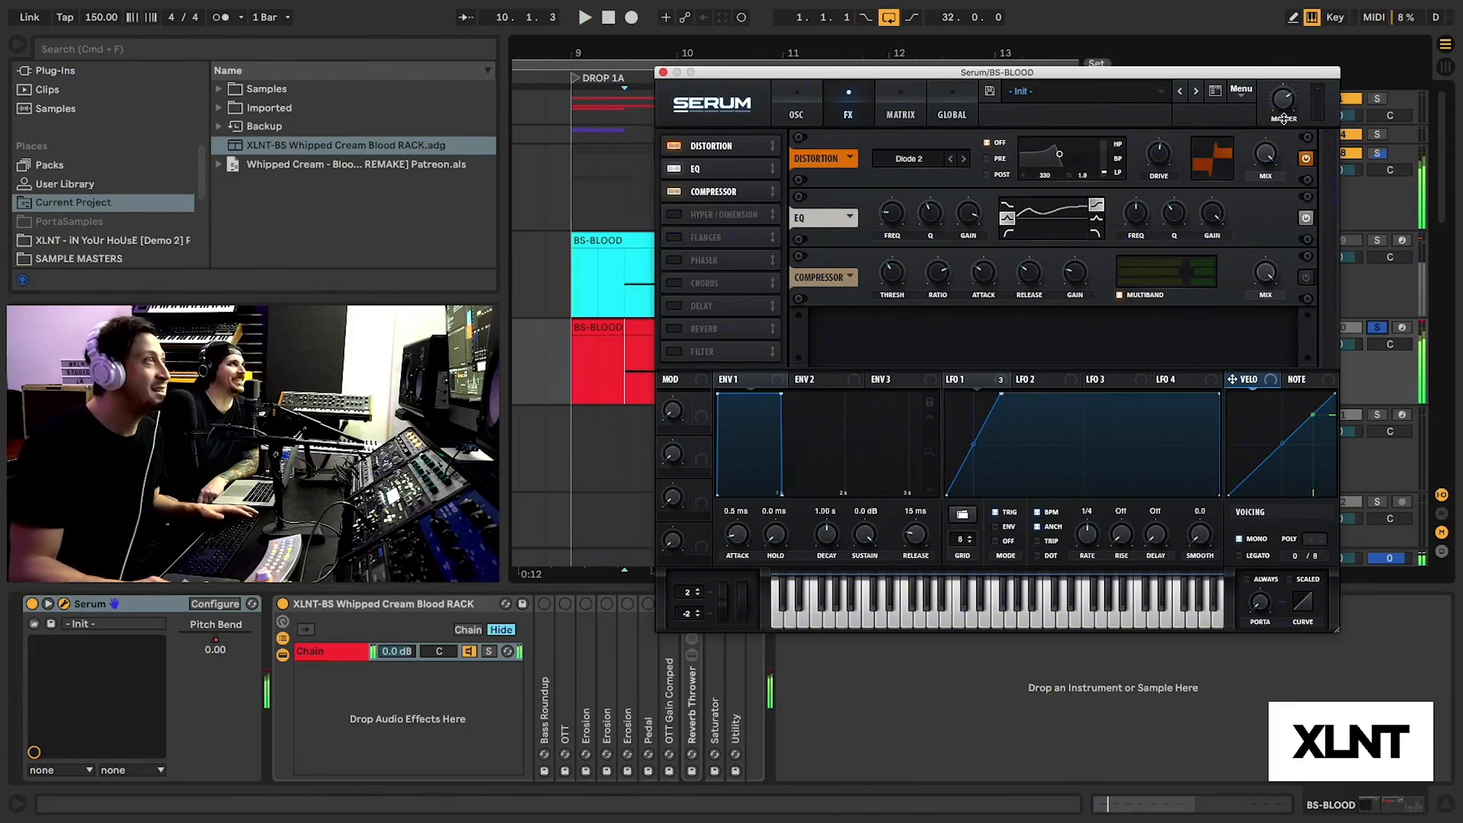
Lower the synth's master volume to 42% while playing the bass and listen to the new level.
{"action": "key", "text": "space"}
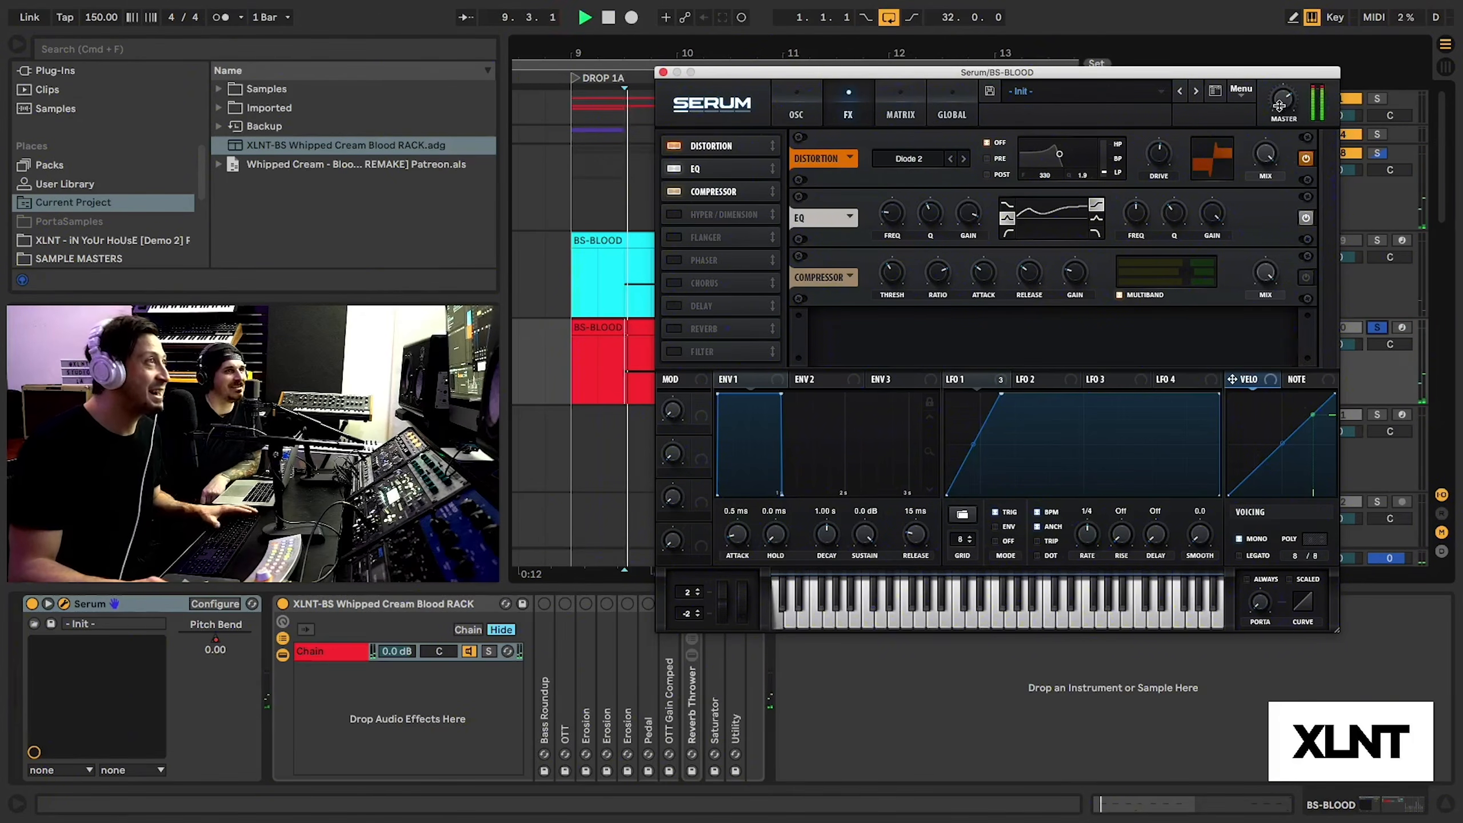
{"action": "left_click_drag", "start_coordinate": [1279, 105], "coordinate": [1278, 151]}
{"action": "key", "text": "space"}
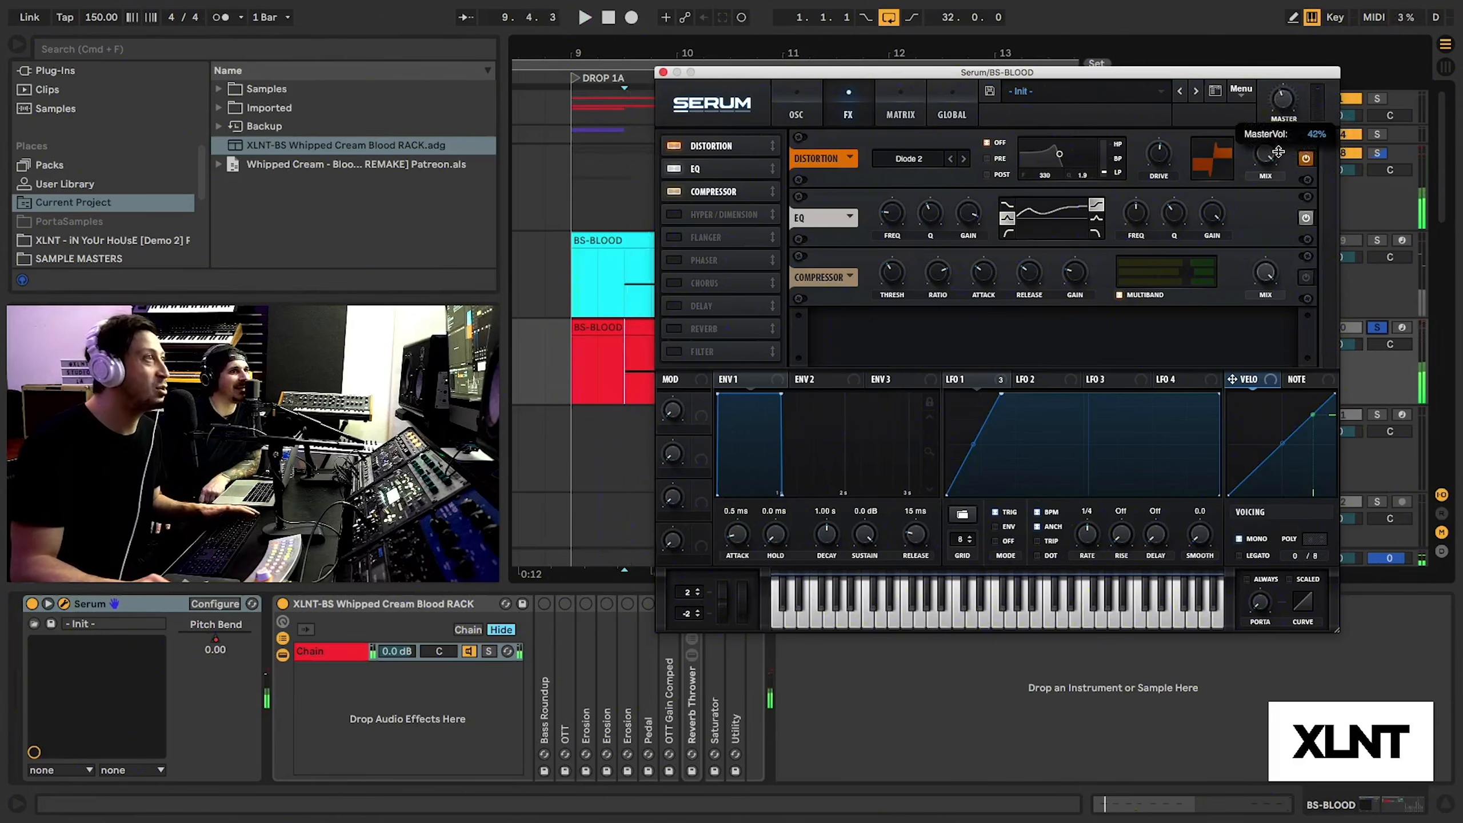
{"action": "key", "text": "space"}
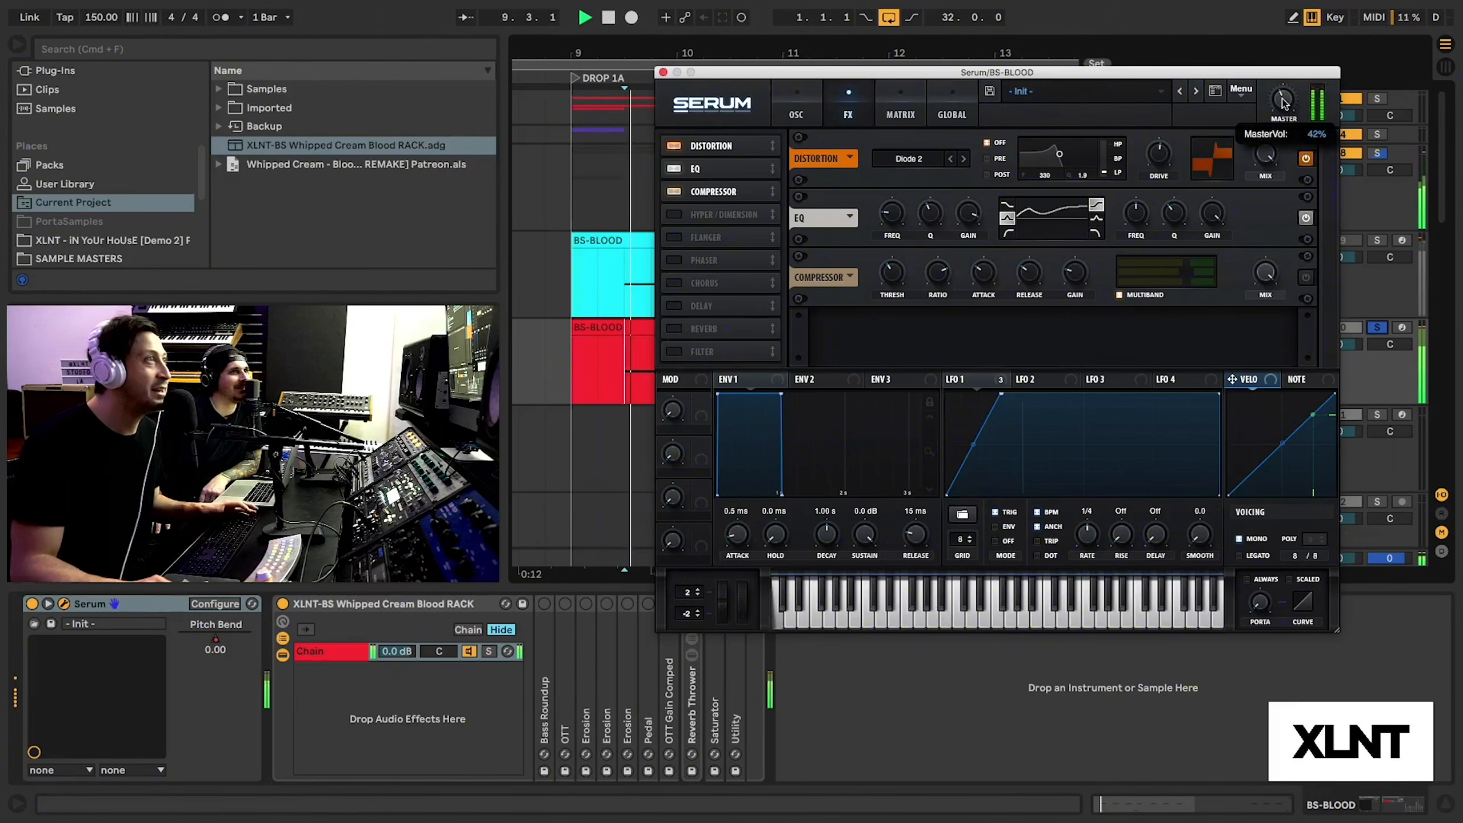
{"action": "key", "text": "space"}
{"action": "key", "text": "space"}
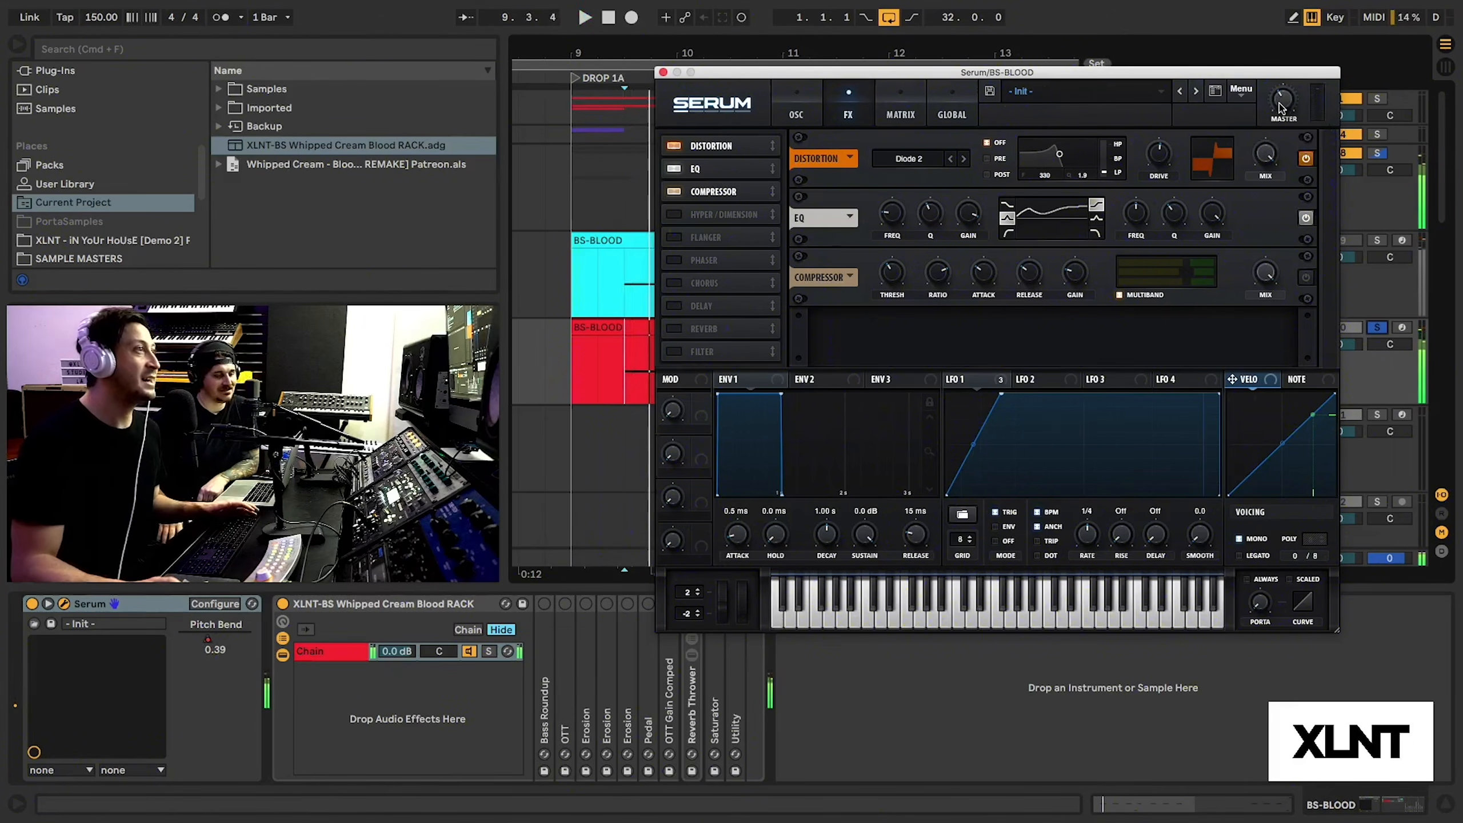
Turn on the multiband compressor, review its threshold, ratio, attack and release, and play the bass through it.
{"action": "left_click", "coordinate": [1306, 277]}
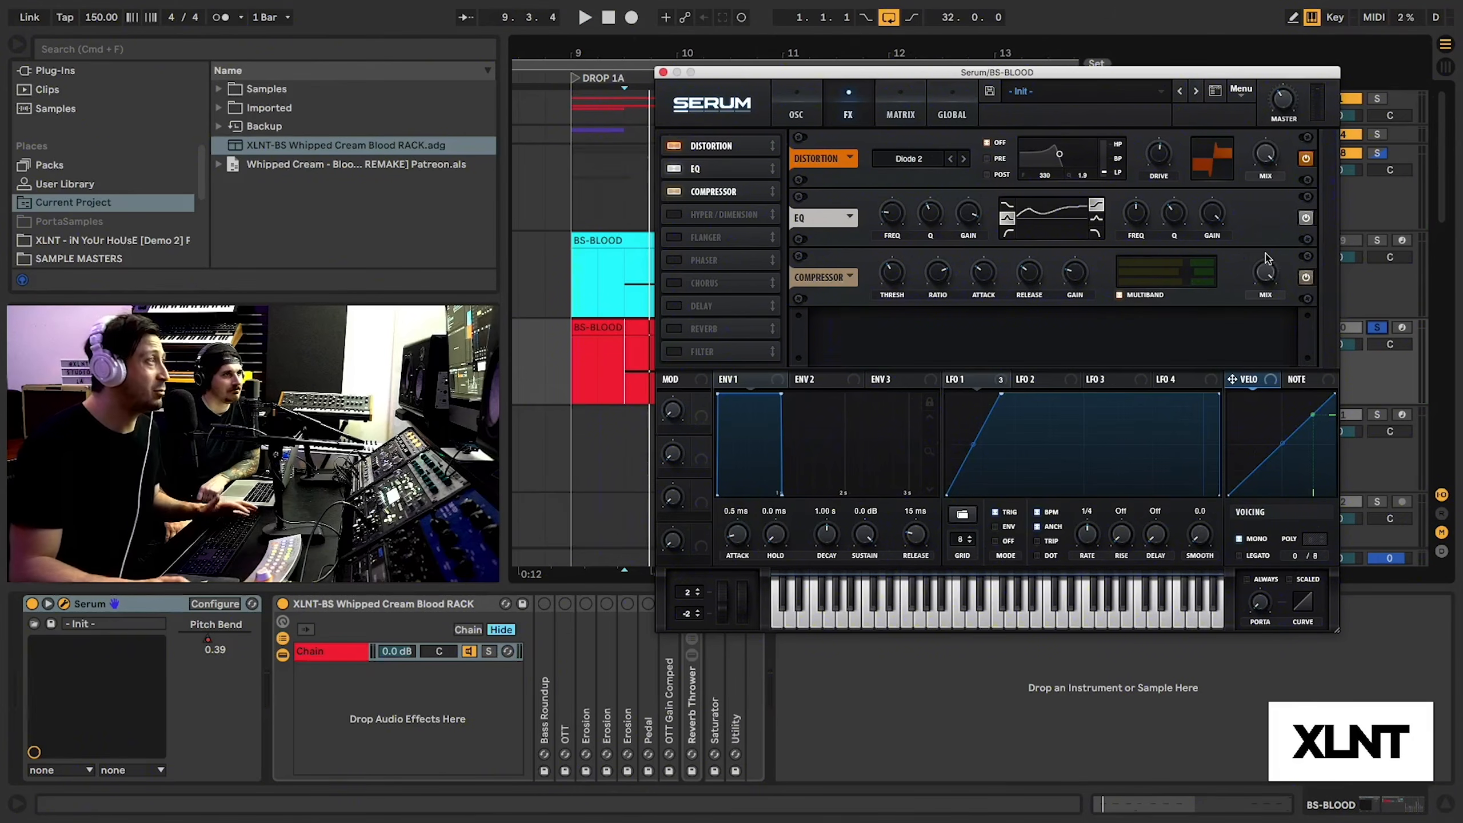
{"action": "key", "text": "space"}
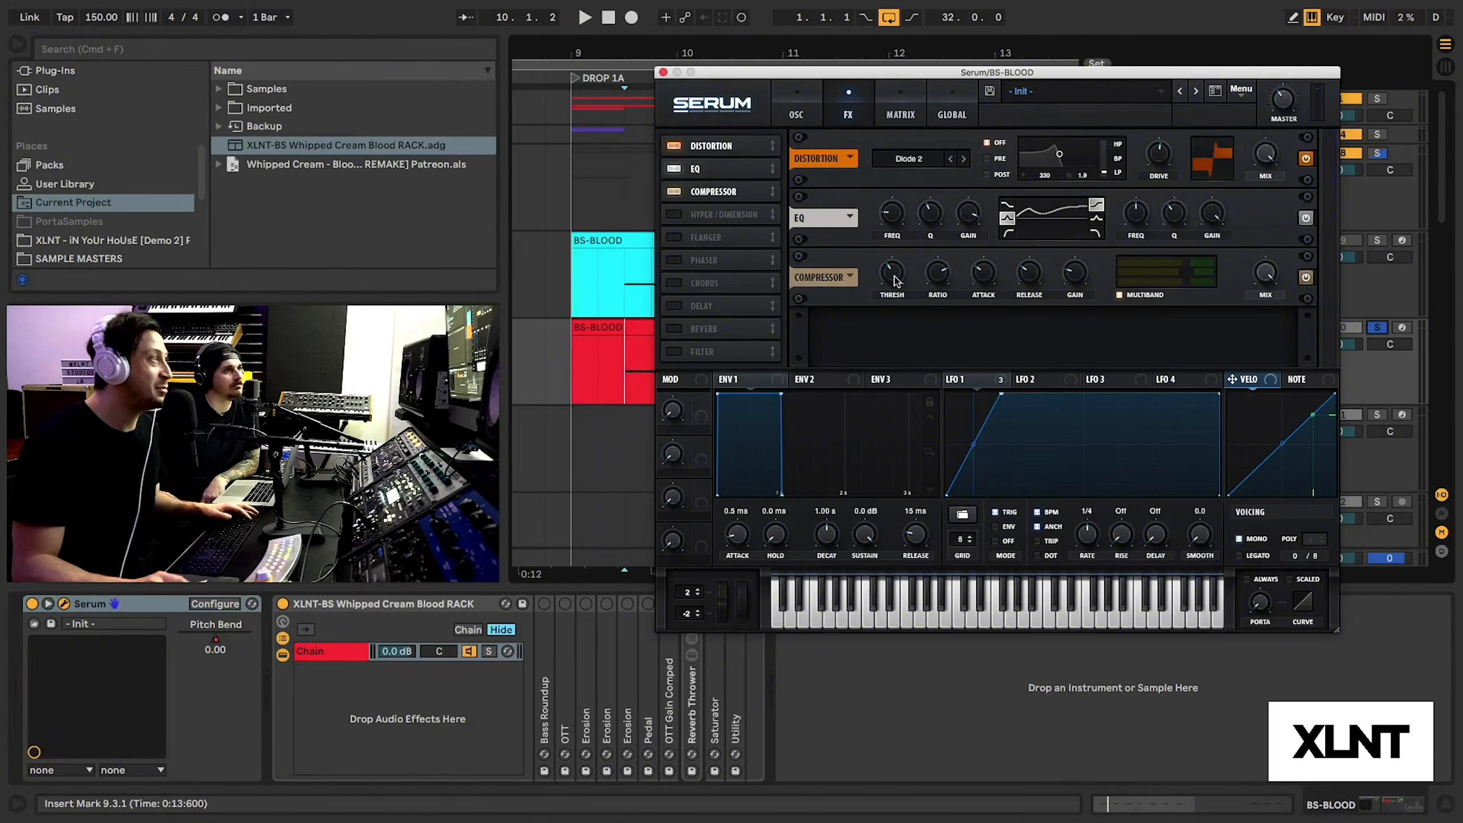
{"action": "mouse_move", "coordinate": [894, 281]}
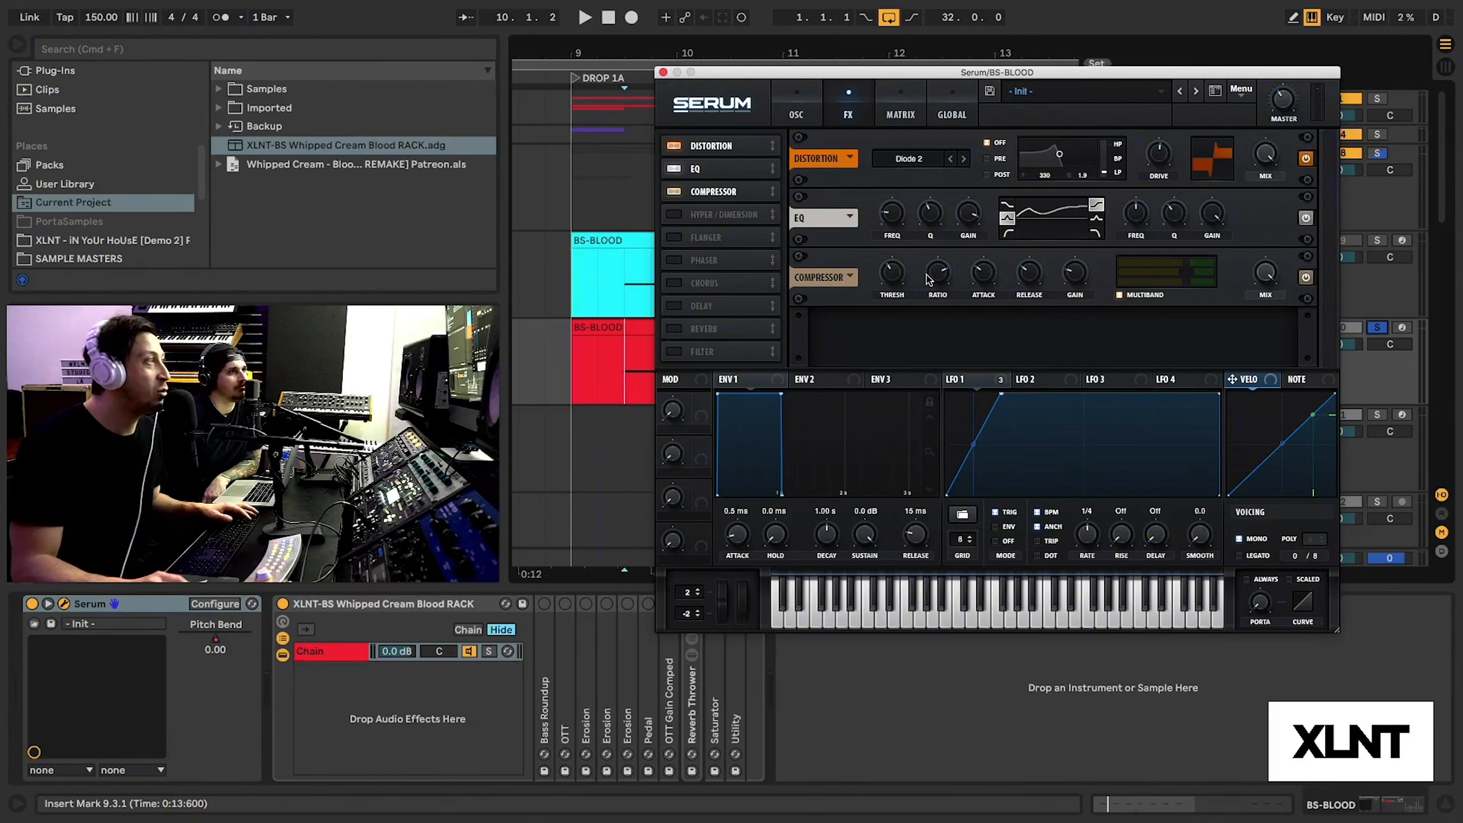
{"action": "mouse_move", "coordinate": [985, 278]}
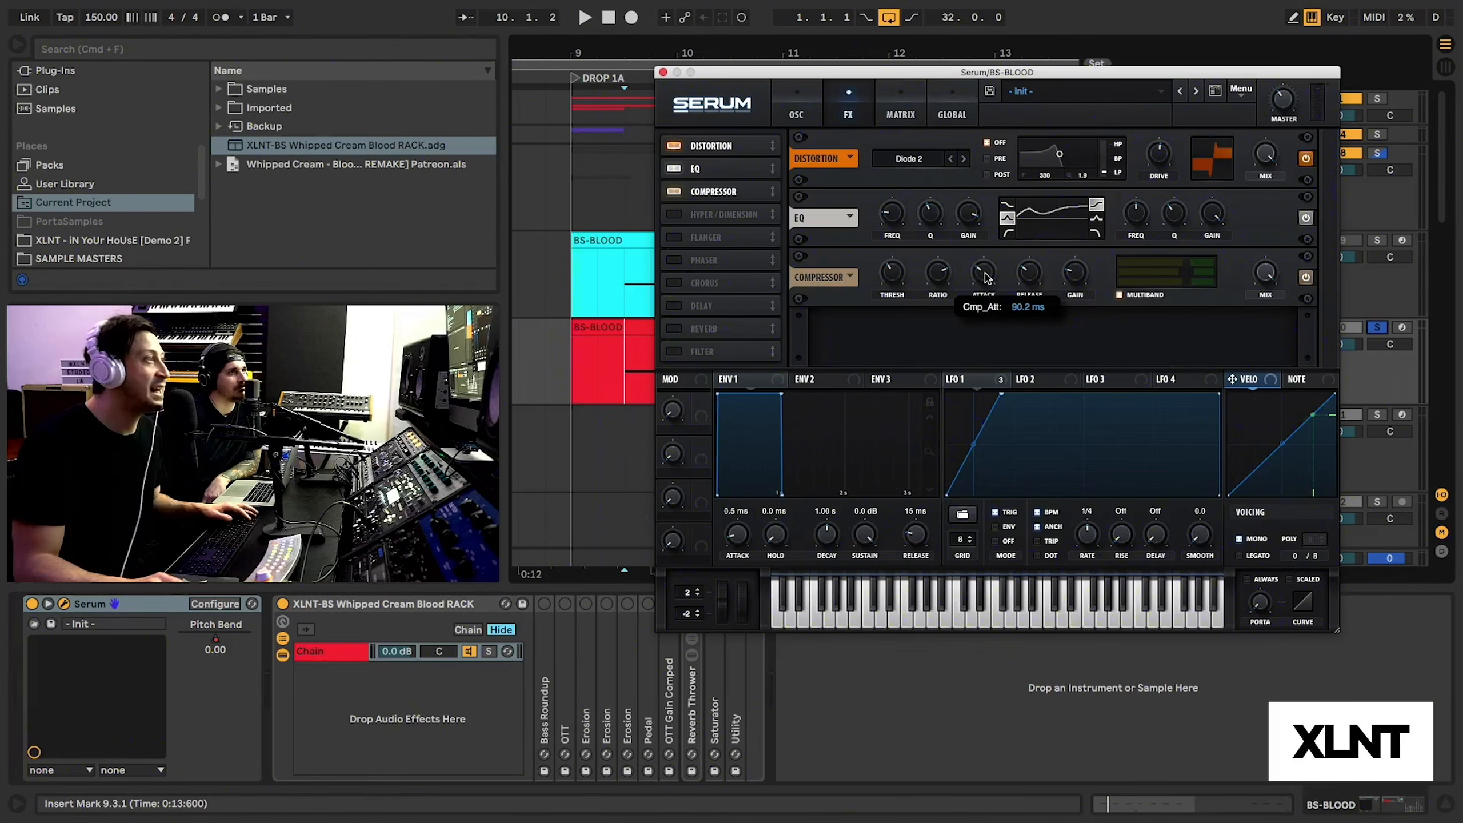
{"action": "mouse_move", "coordinate": [1031, 273]}
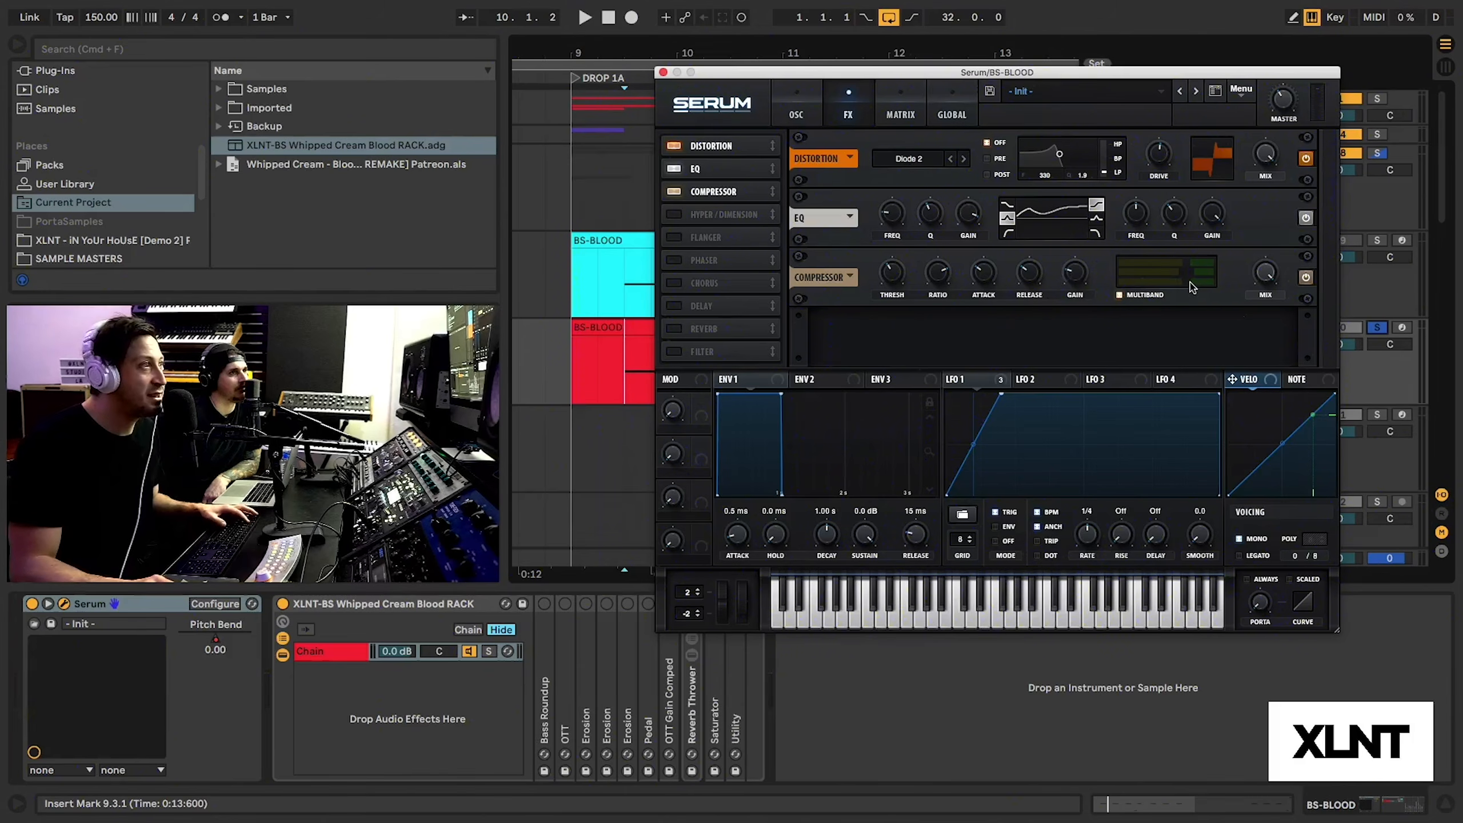
{"action": "mouse_move", "coordinate": [1204, 288]}
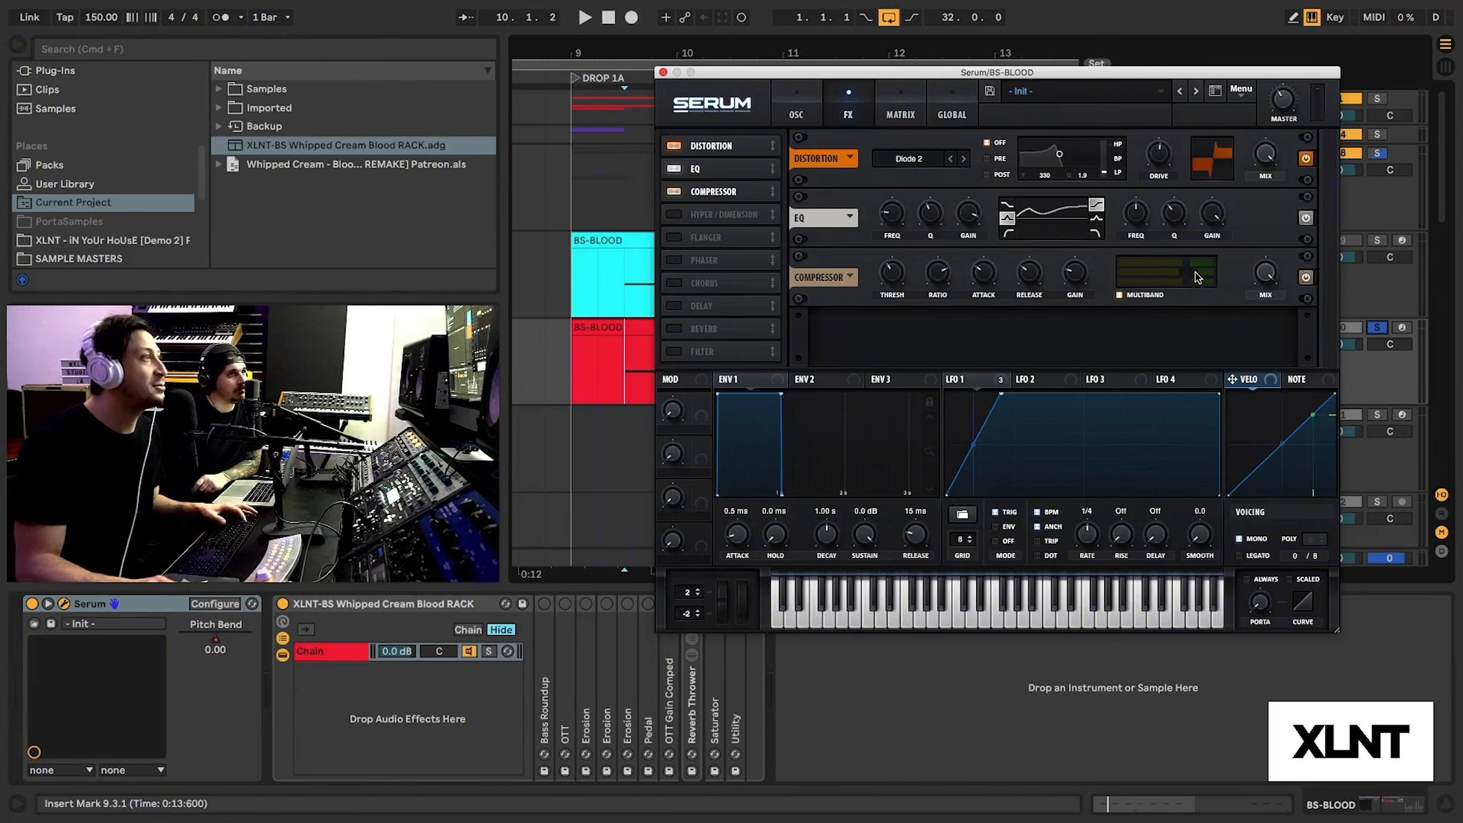
{"action": "key", "text": "space"}
{"action": "key", "text": "space"}
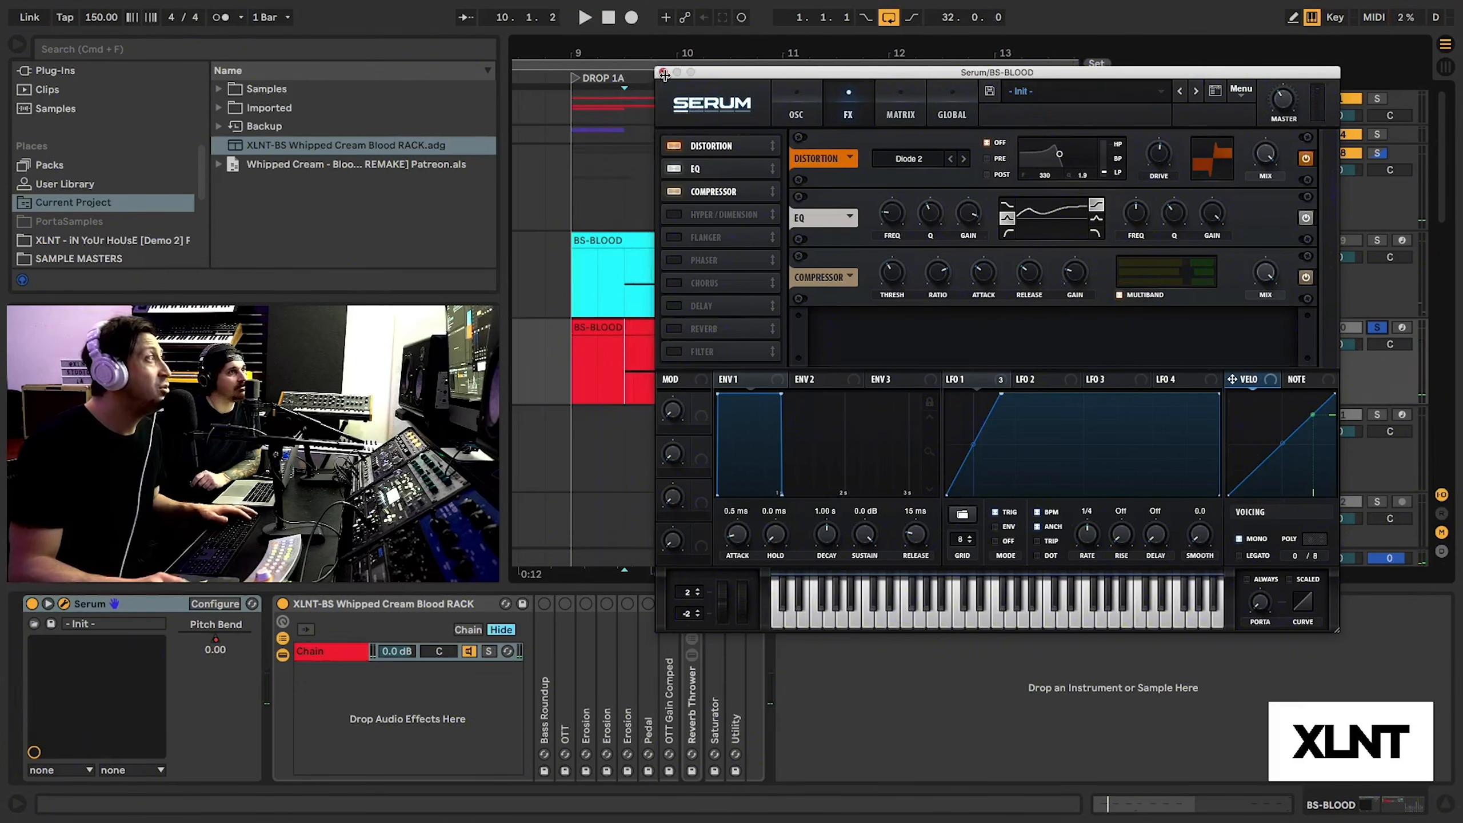
Solo the cyan BS-BLOOD track during playback to compare both basses, then clear the solos and close the synth window.
{"action": "key", "text": "space"}
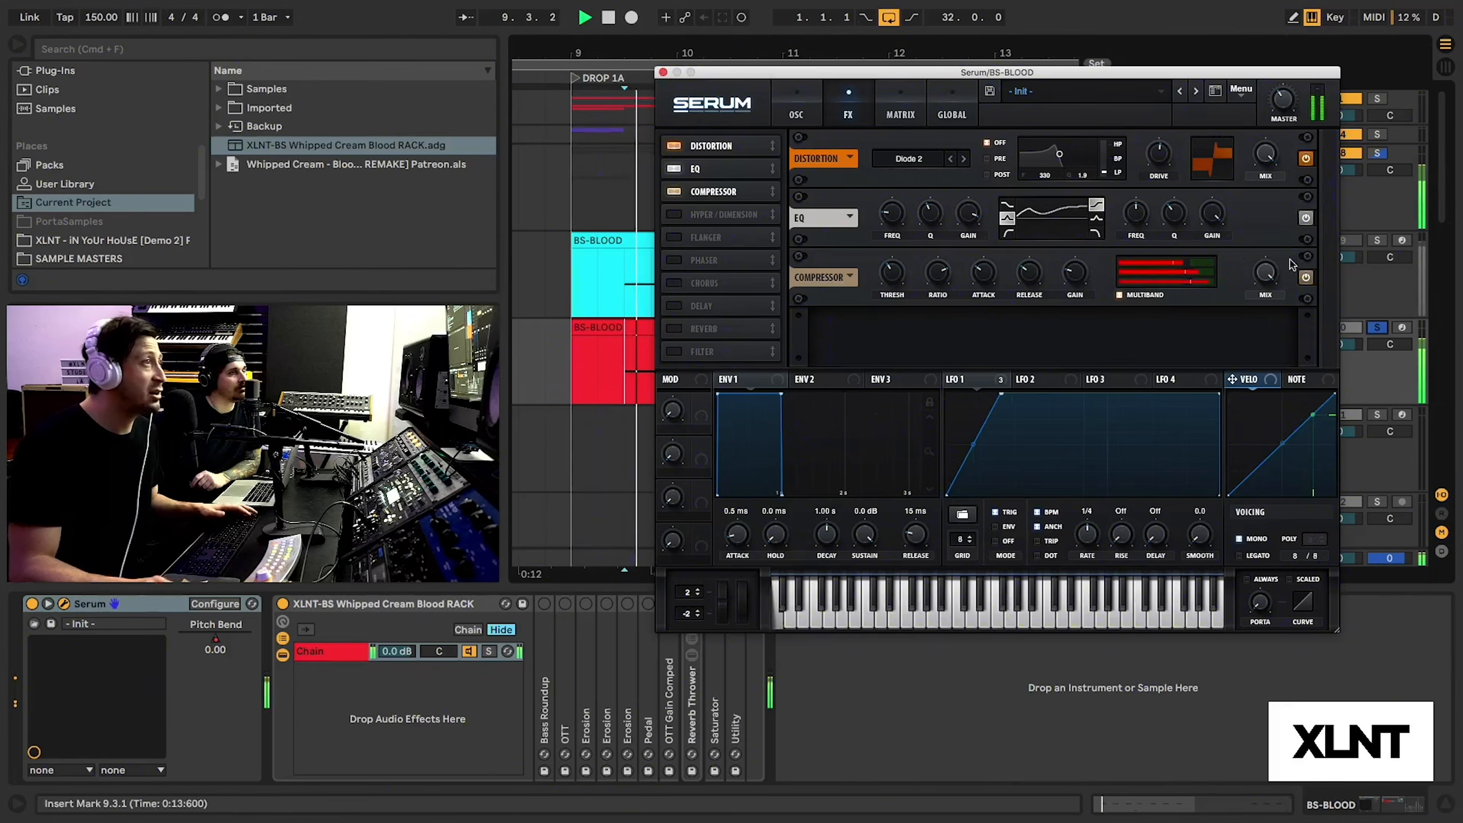
{"action": "left_click", "coordinate": [1377, 242]}
{"action": "key", "text": "space"}
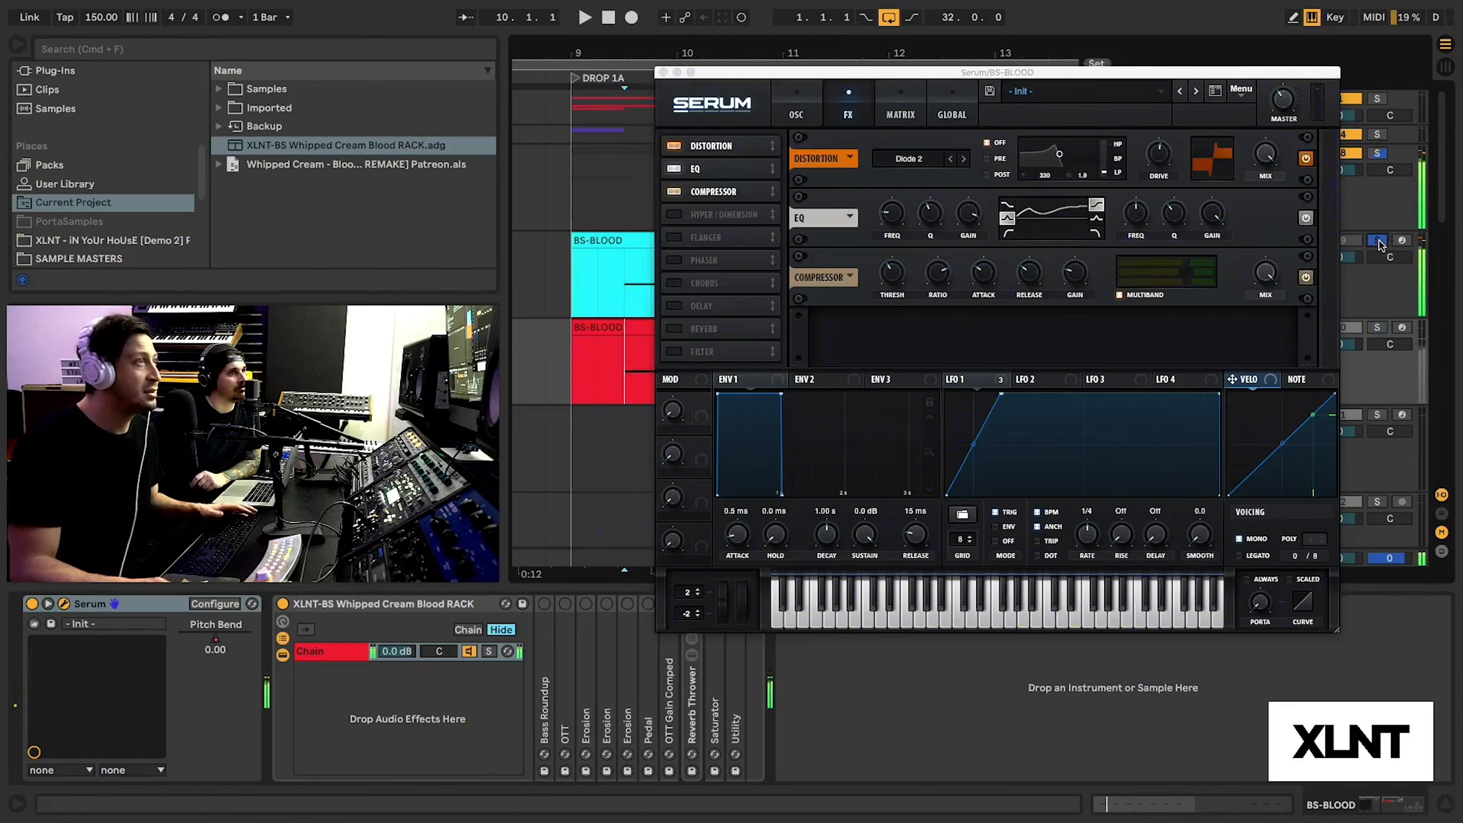
{"action": "left_click", "coordinate": [1377, 328]}
{"action": "left_click", "coordinate": [1375, 330]}
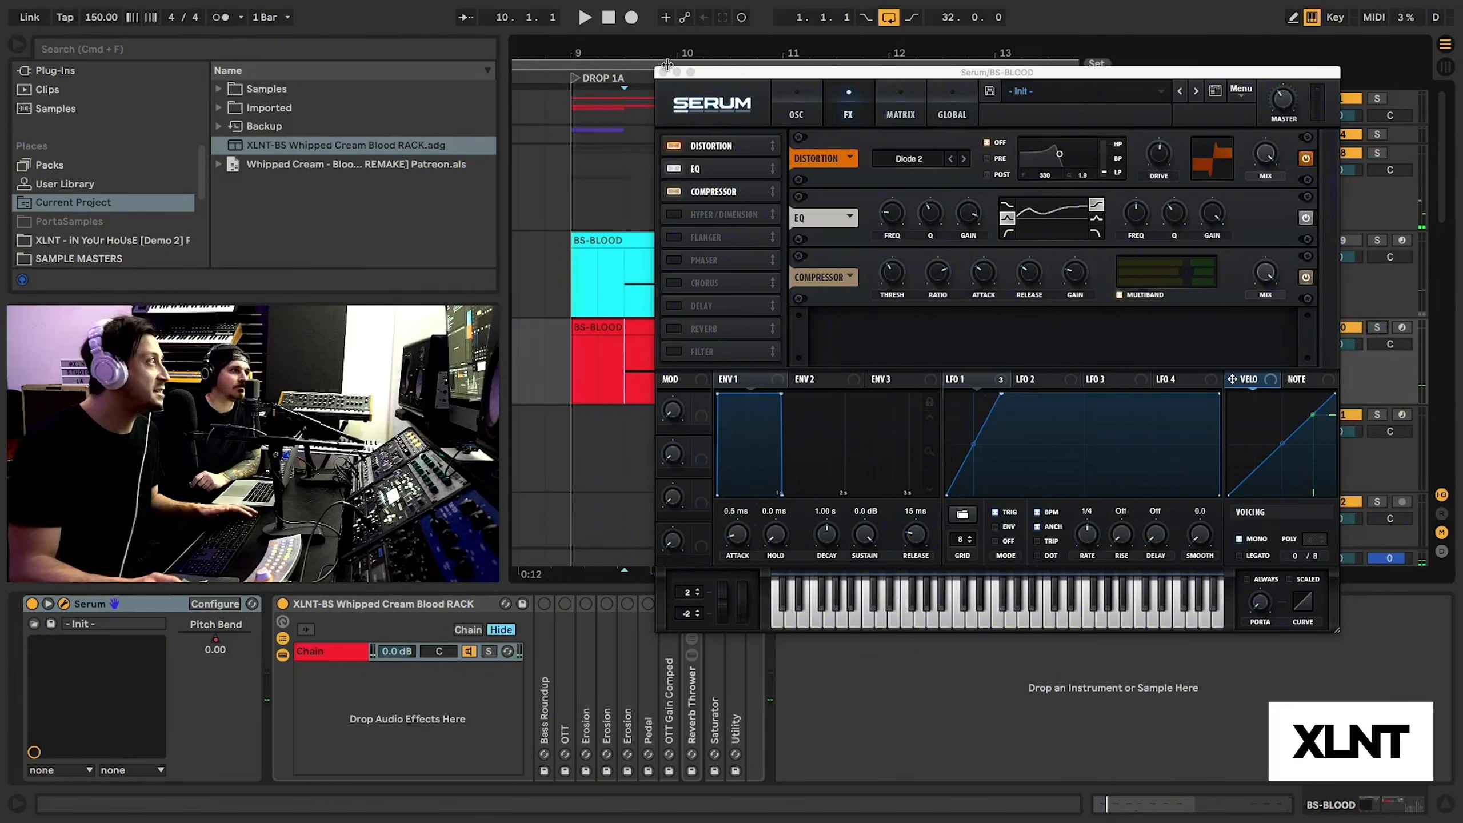
{"action": "left_click", "coordinate": [663, 71]}
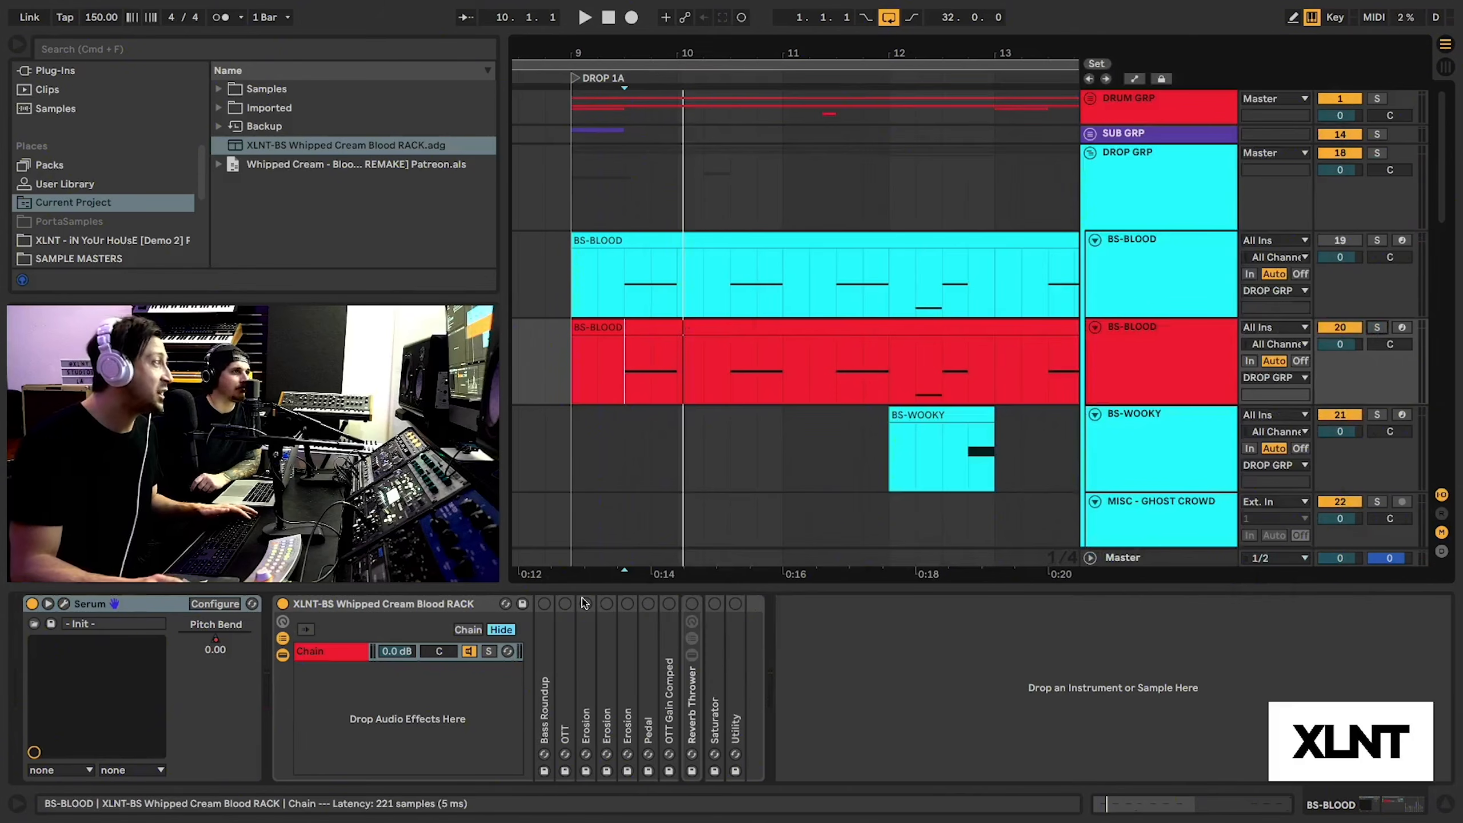
Unfold Bass Roundup in the XLNT-BS Whipped Cream Blood RACK, turn it on, audition the bass and fold it again.
{"action": "double_click", "coordinate": [543, 611]}
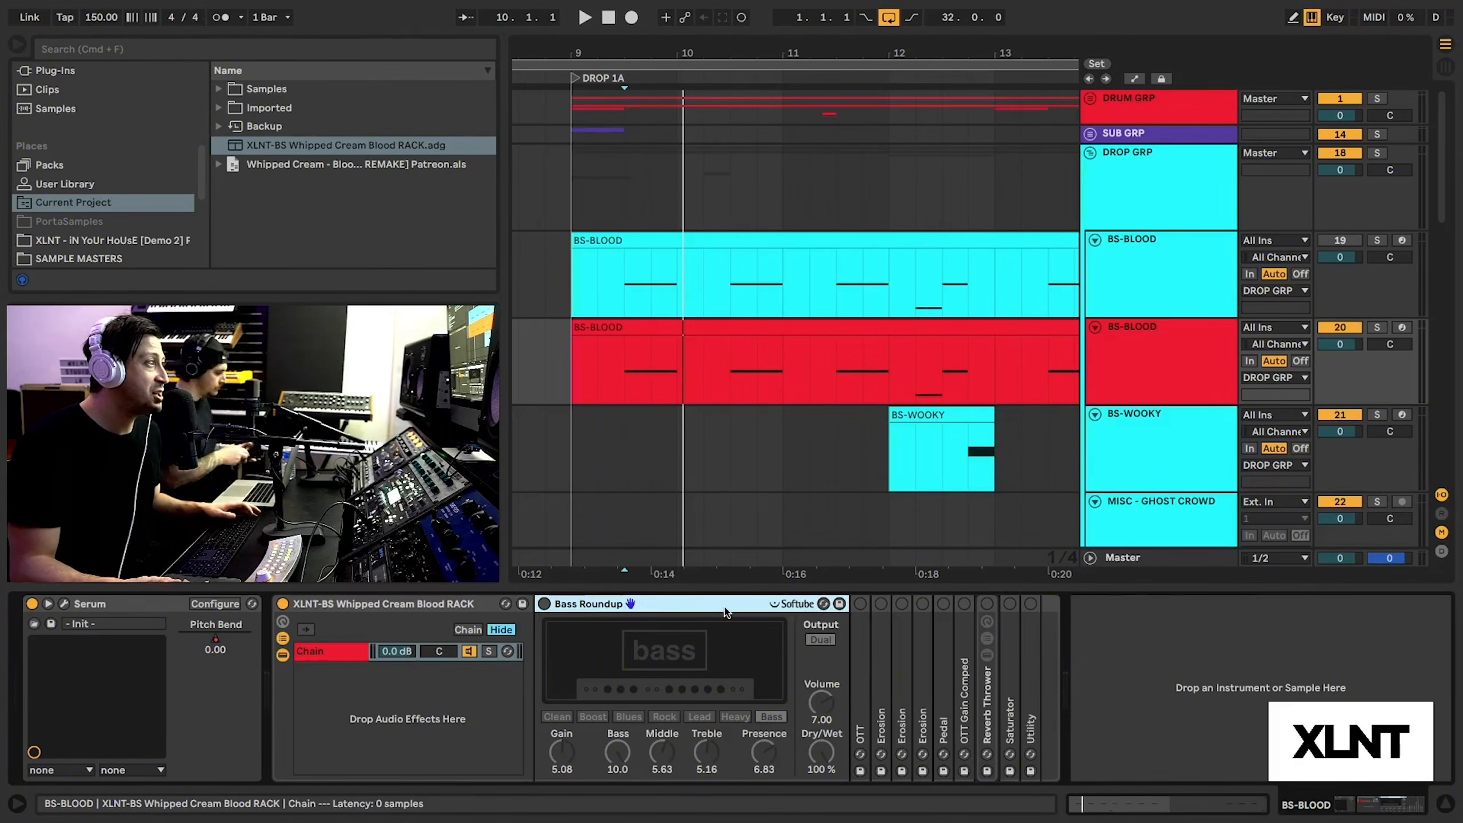
{"action": "left_click", "coordinate": [544, 604]}
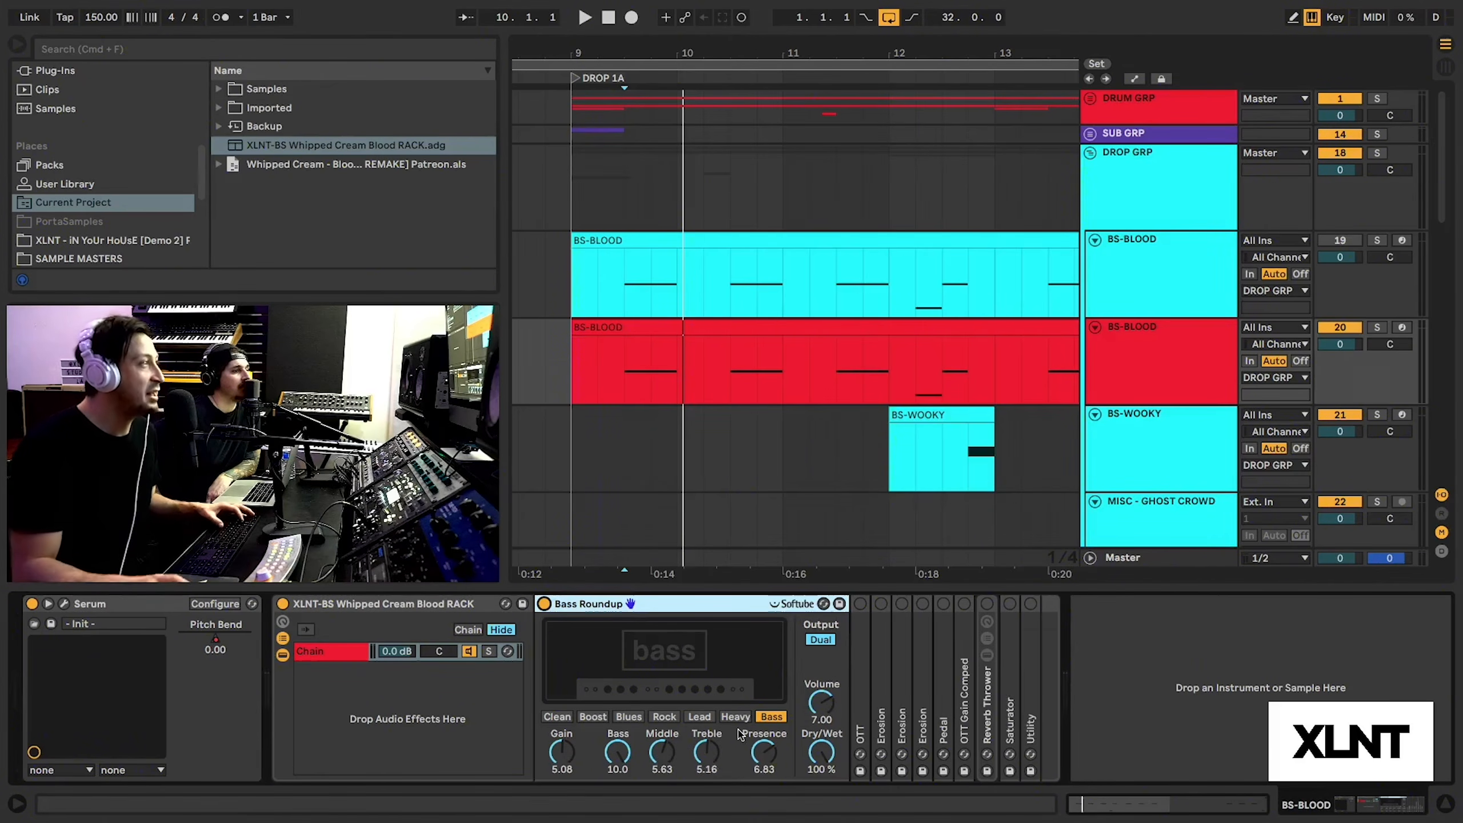
{"action": "key", "text": "space"}
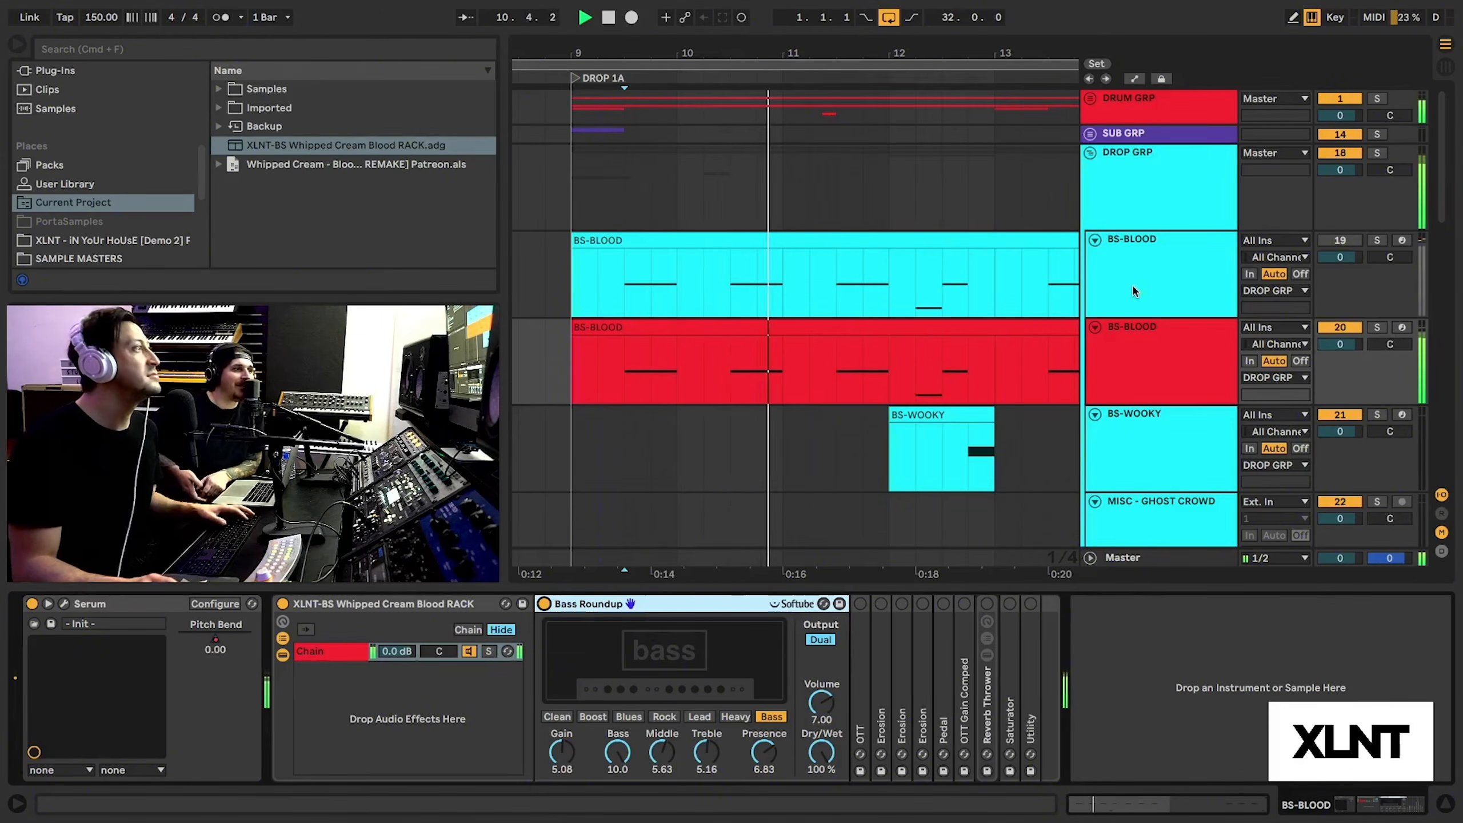
{"action": "key", "text": "space"}
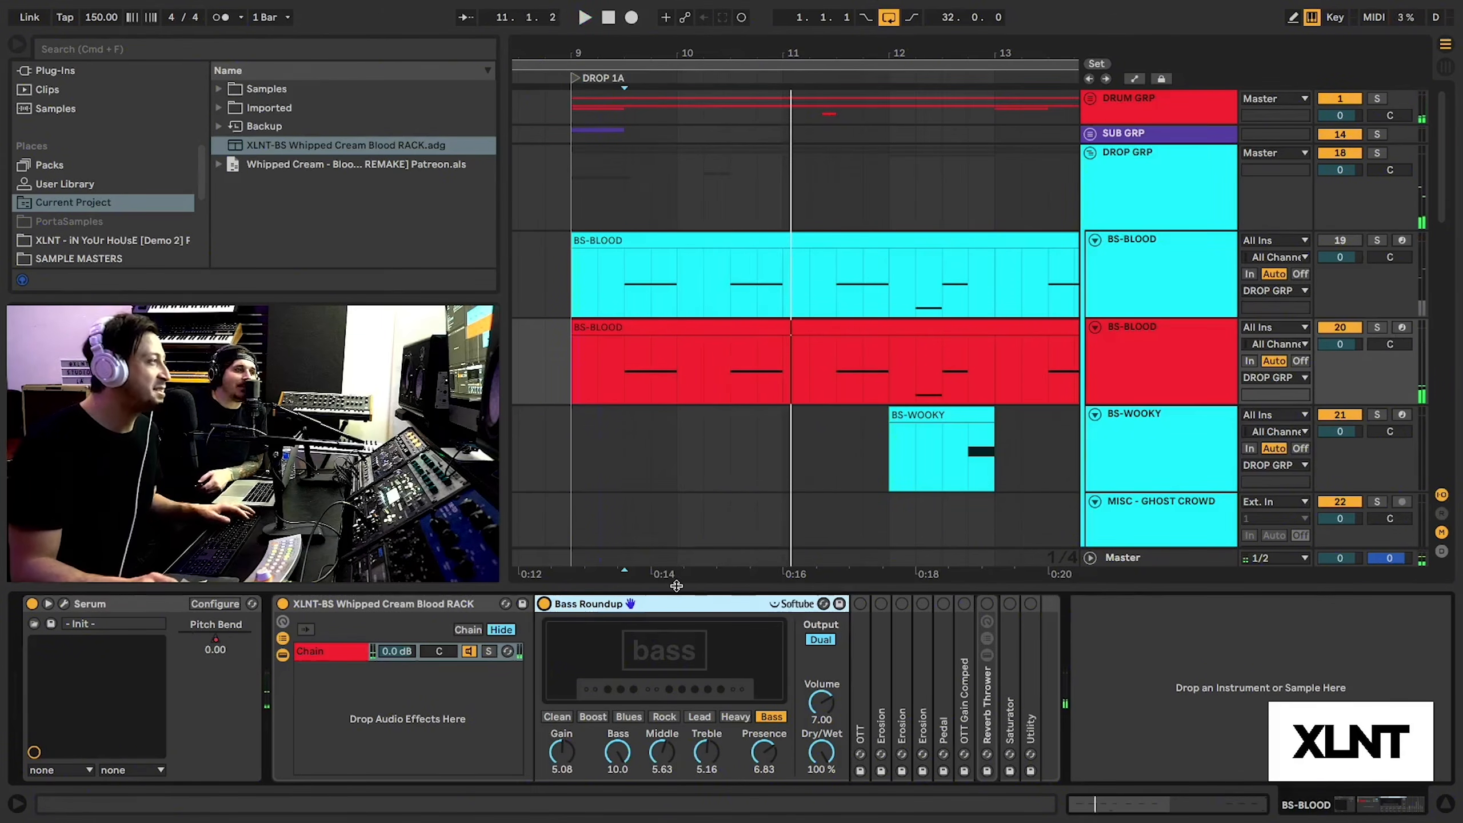
{"action": "double_click", "coordinate": [632, 604]}
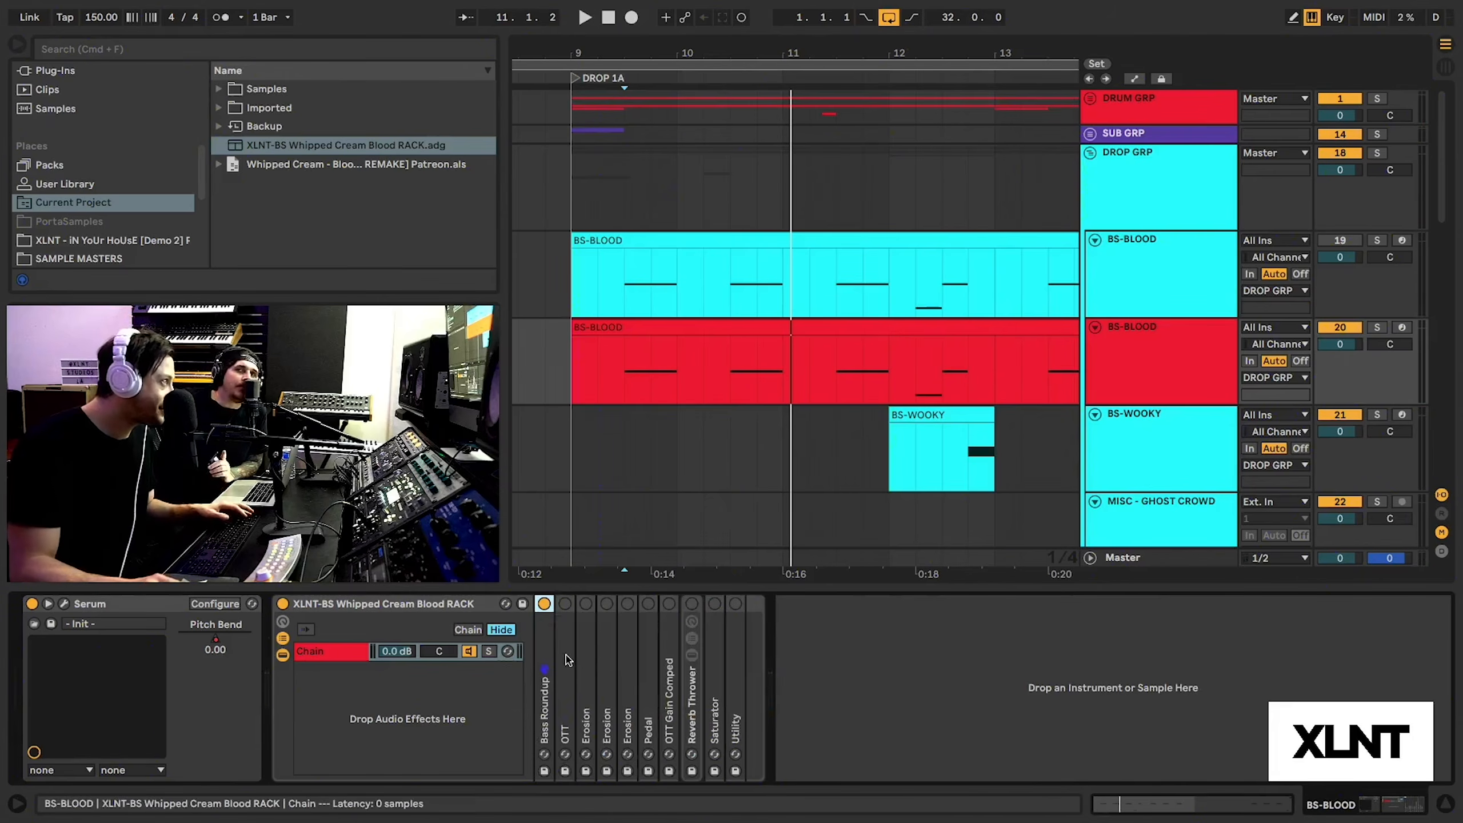
Unfold the first OTT in the rack, turn it on, audition the bass from 9.3.1 and fold it again.
{"action": "double_click", "coordinate": [568, 660]}
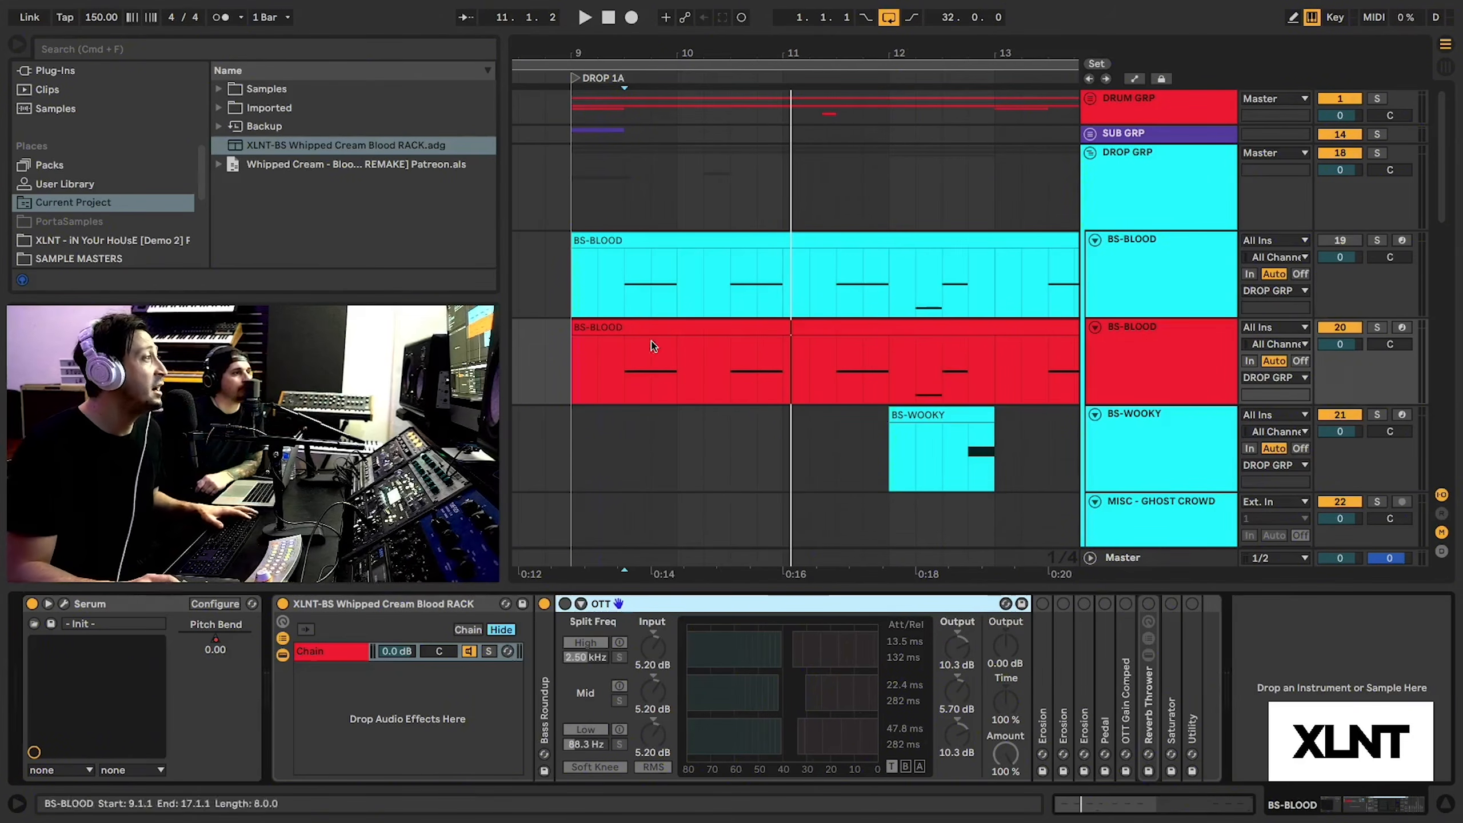
{"action": "left_click", "coordinate": [624, 376]}
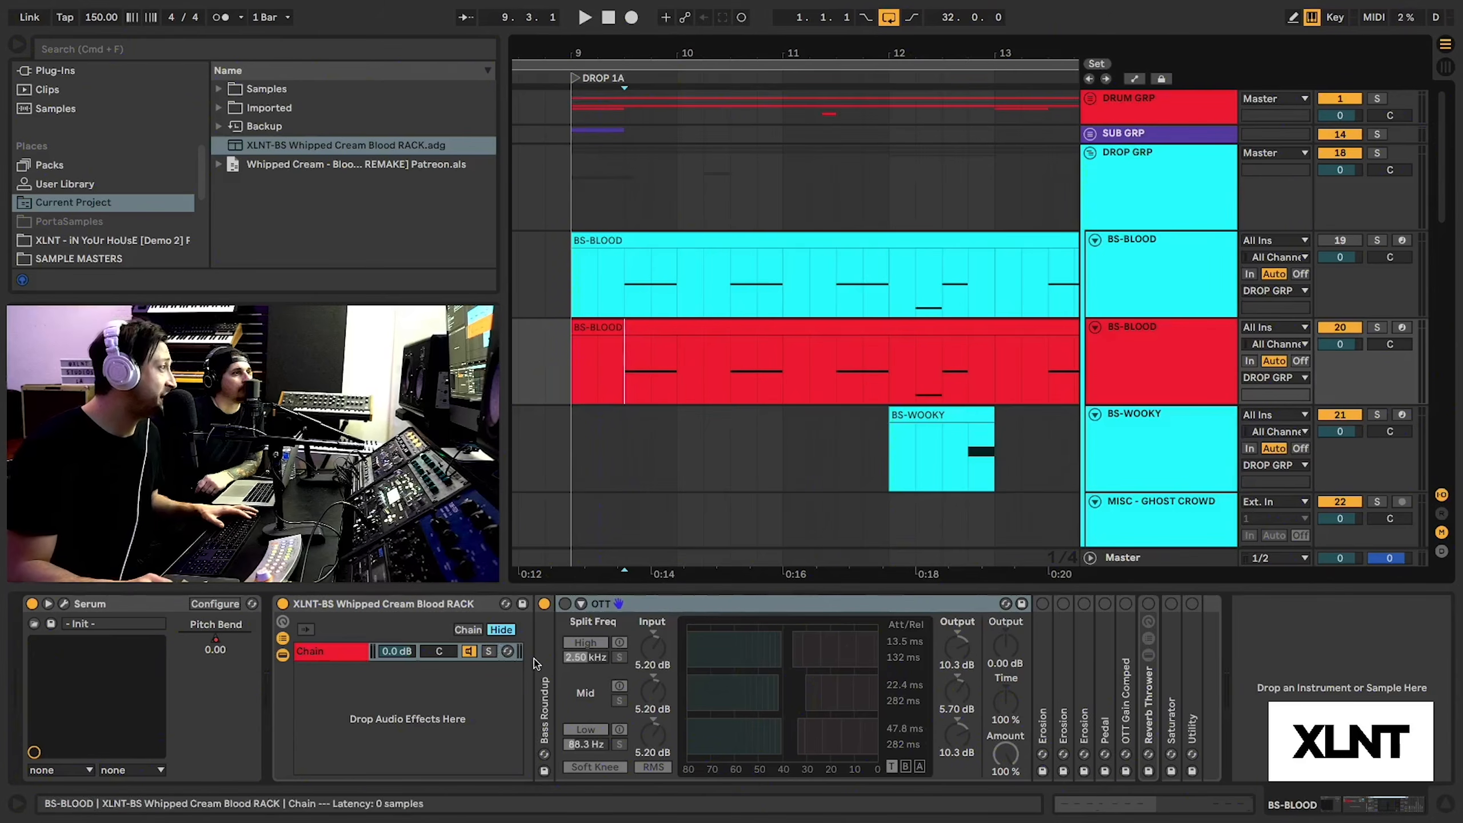
{"action": "left_click", "coordinate": [710, 605]}
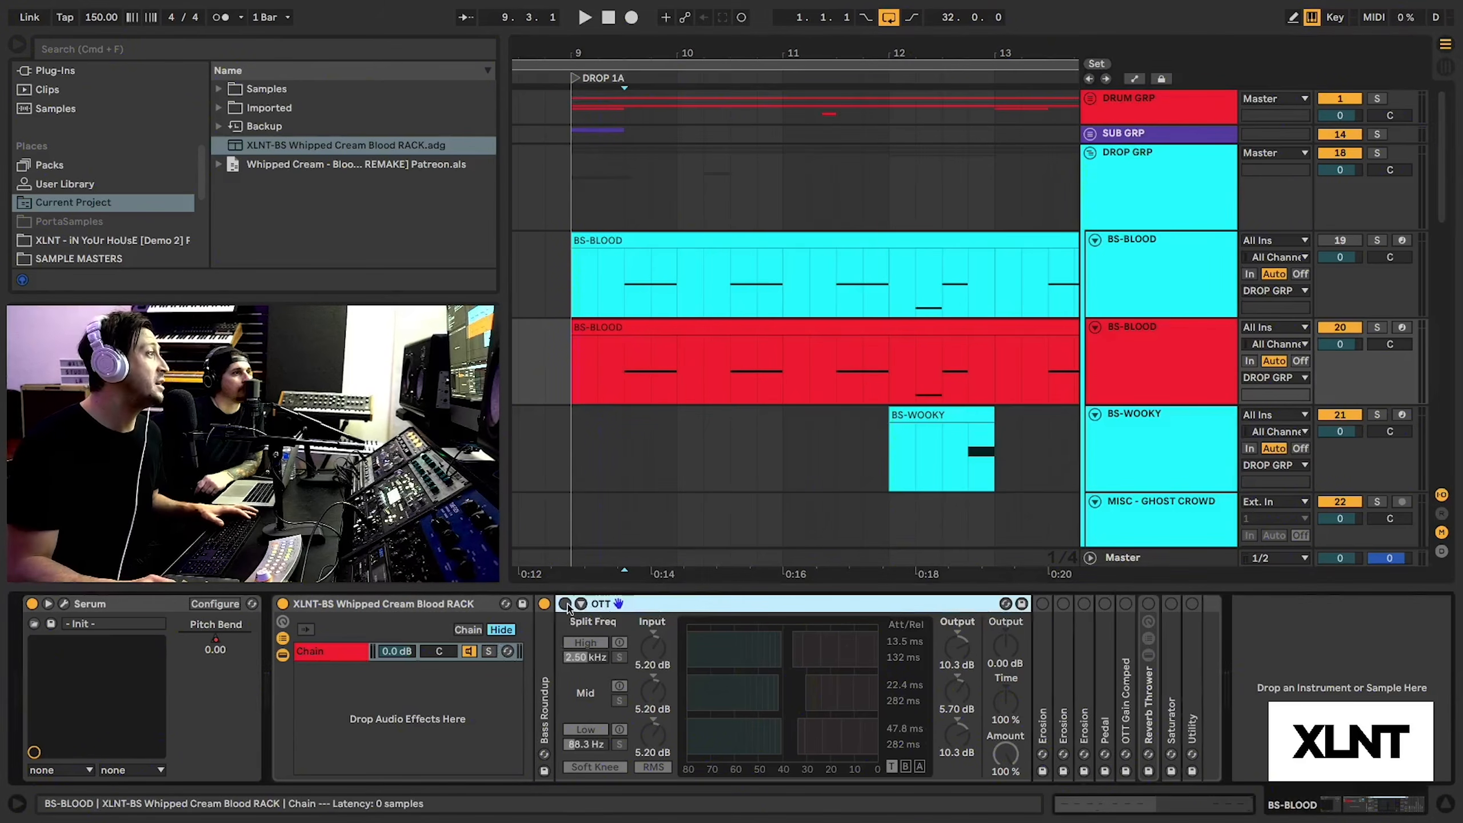
{"action": "left_click", "coordinate": [565, 603]}
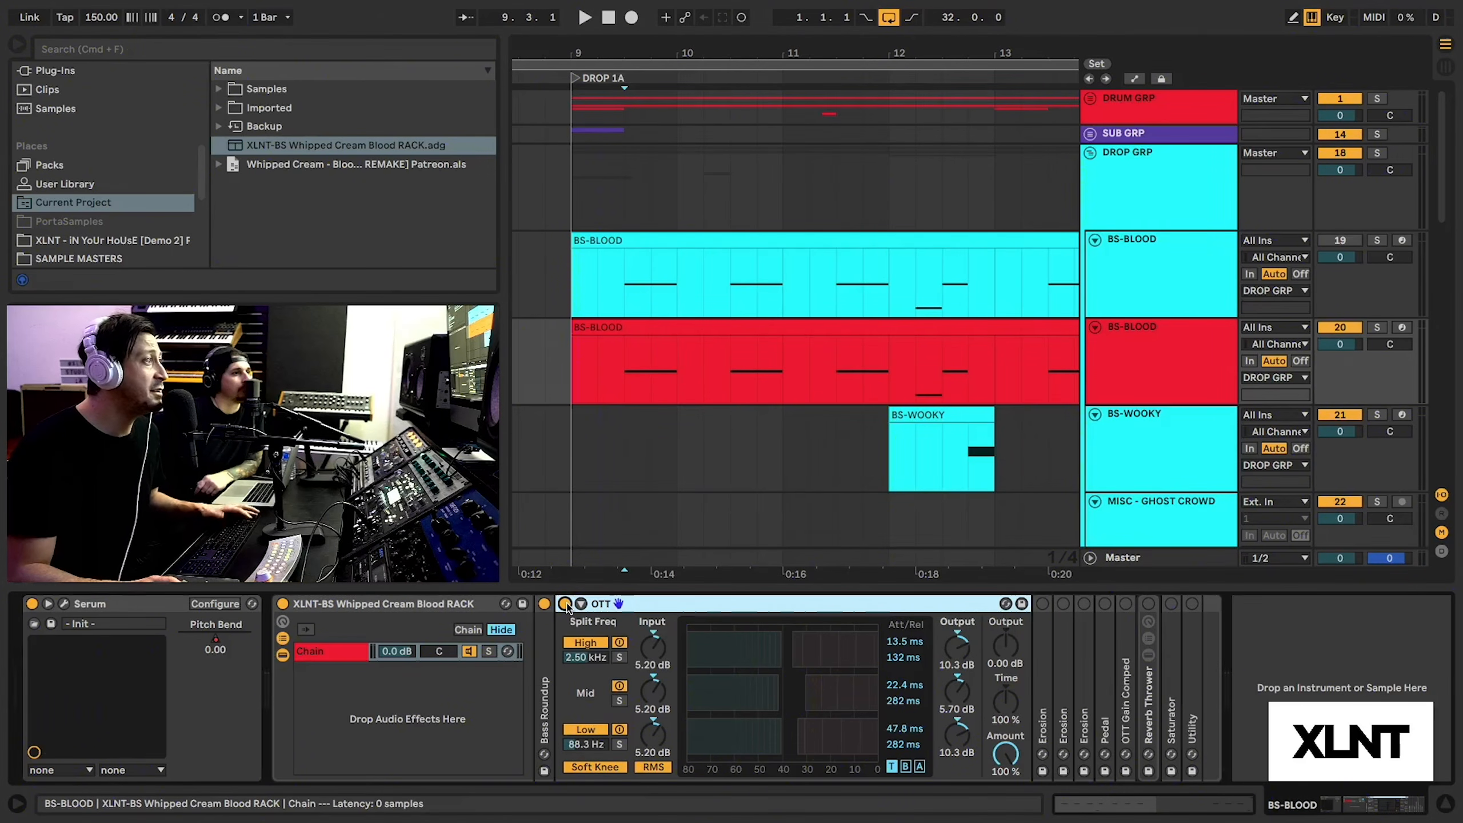
{"action": "key", "text": "space"}
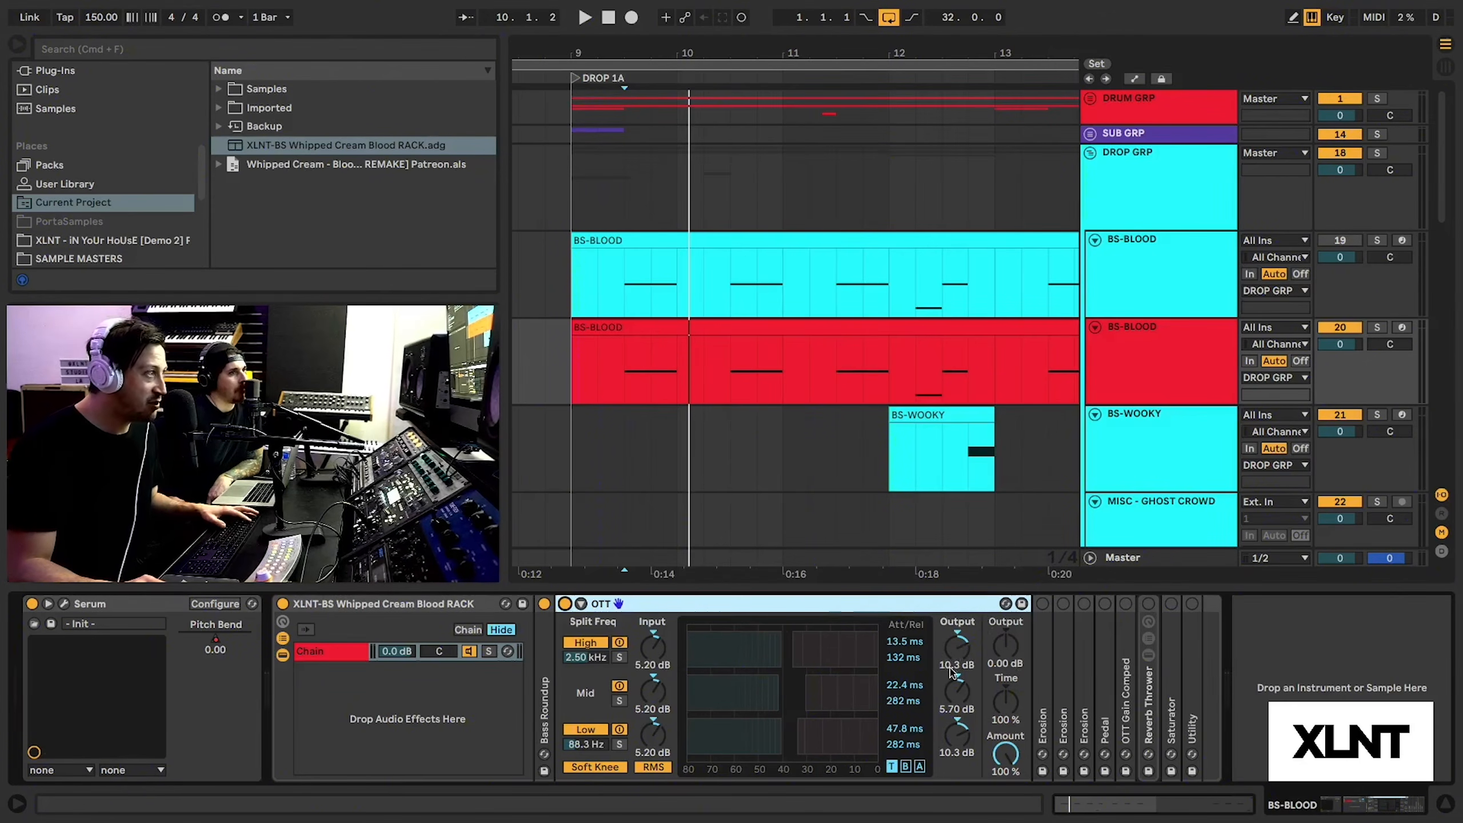
{"action": "key", "text": "space"}
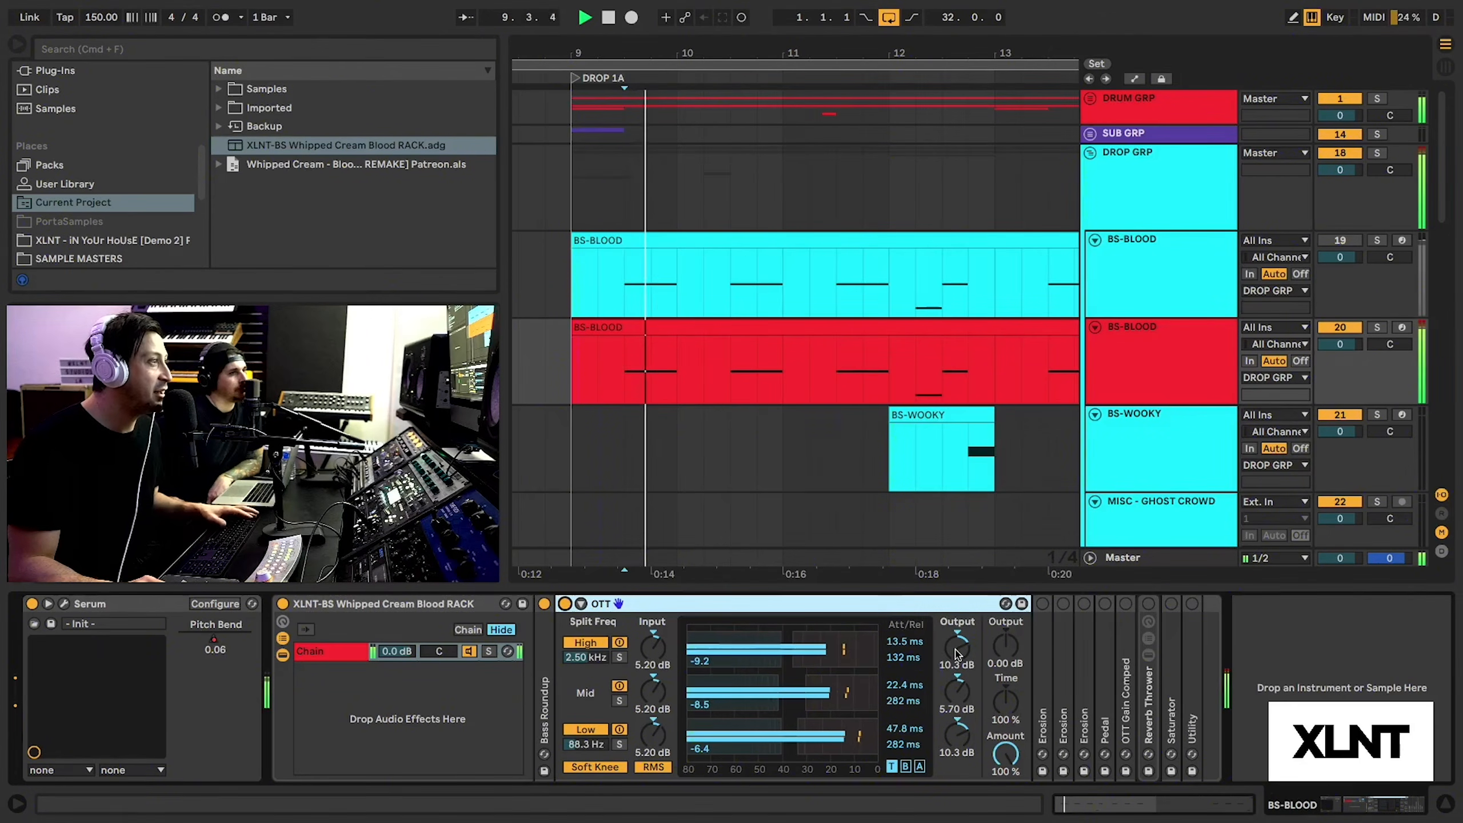
{"action": "key", "text": "space"}
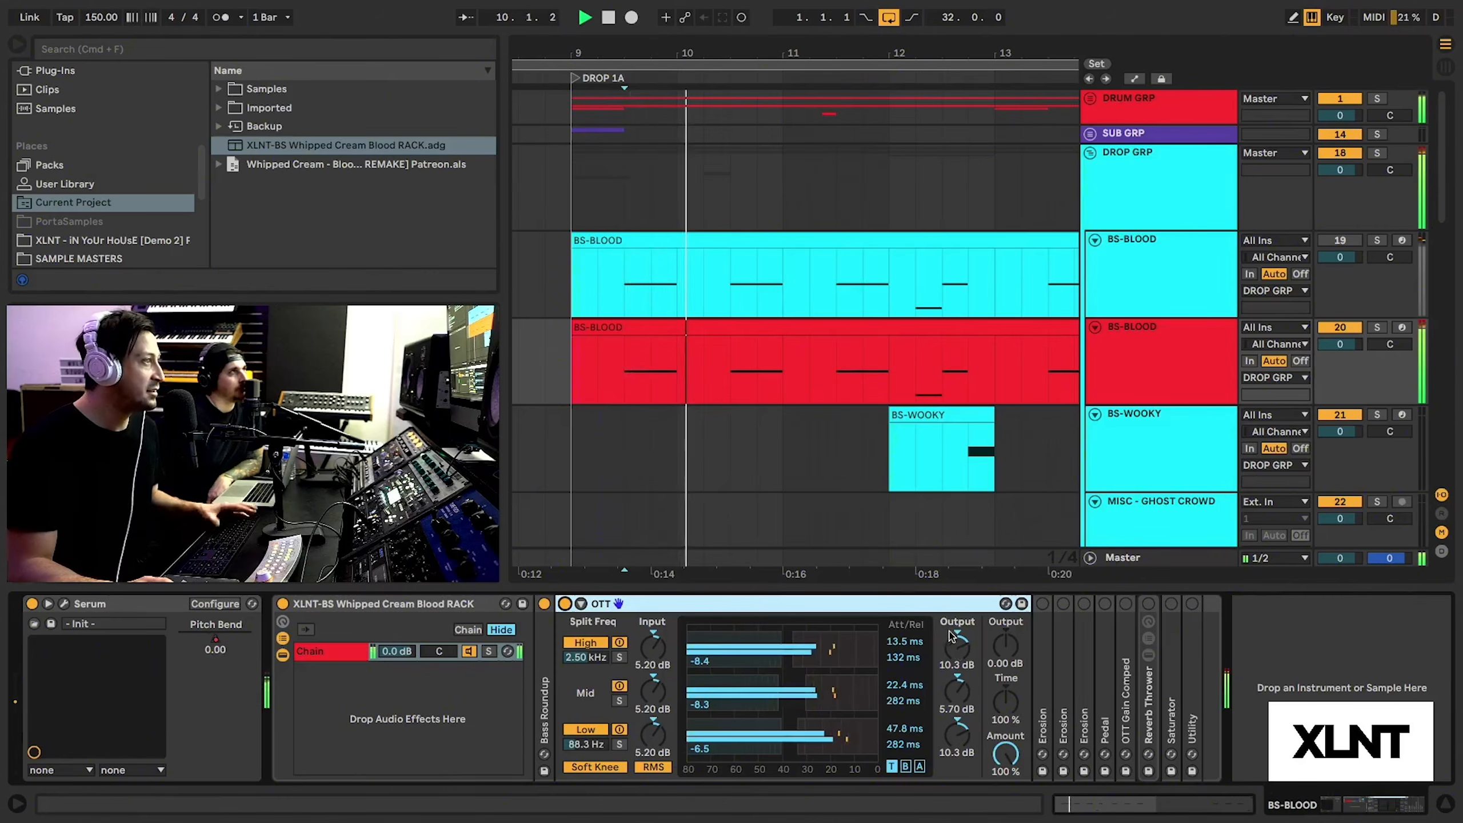
{"action": "double_click", "coordinate": [754, 604]}
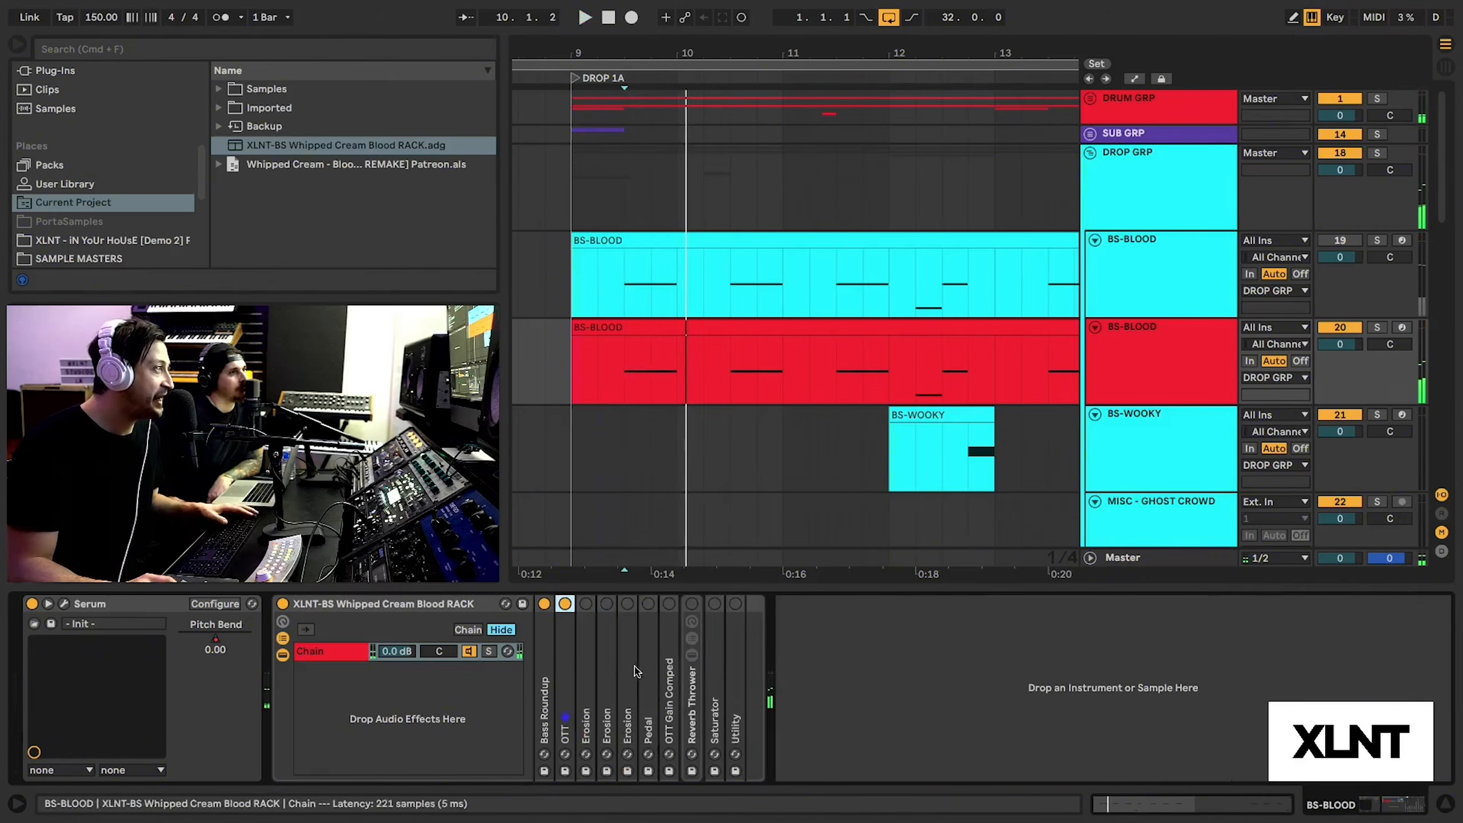
Unfold the first Erosion in the rack, turn it on and audition the bass with its Wide Noise setting.
{"action": "double_click", "coordinate": [586, 680]}
{"action": "left_click", "coordinate": [587, 604]}
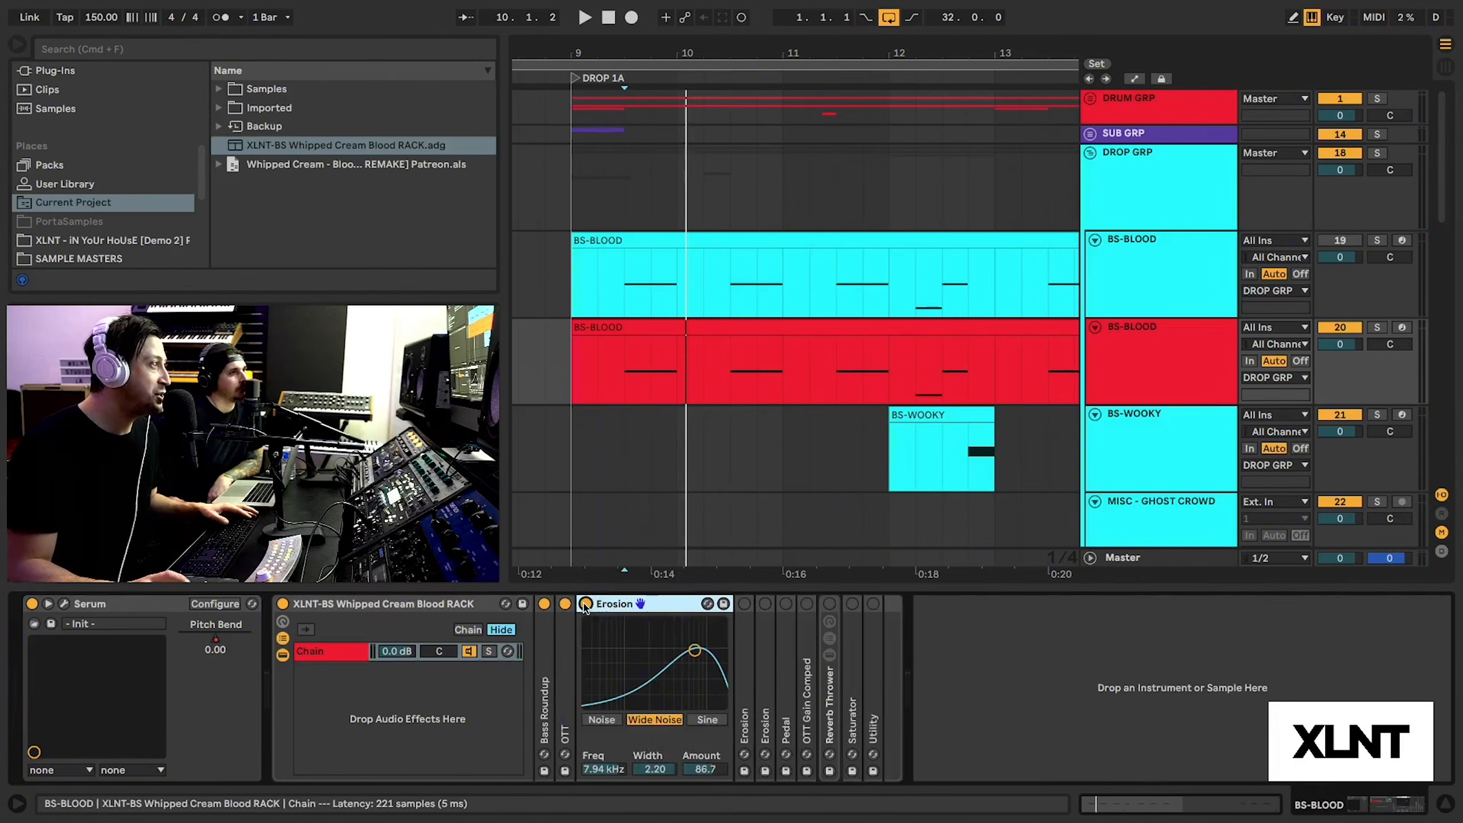
{"action": "left_click", "coordinate": [695, 651]}
{"action": "key", "text": "space"}
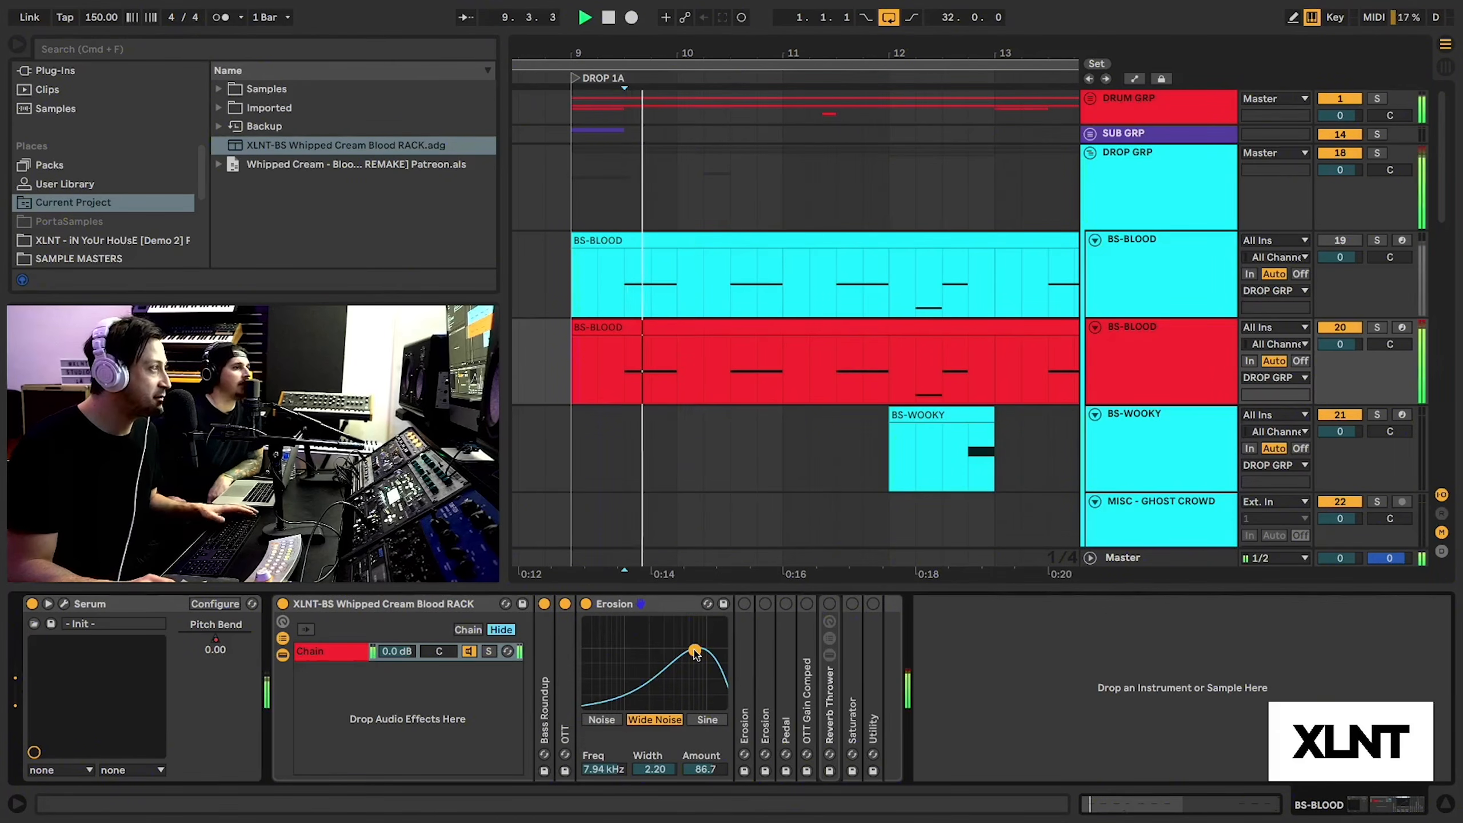
{"action": "key", "text": "space"}
{"action": "key", "text": "space"}
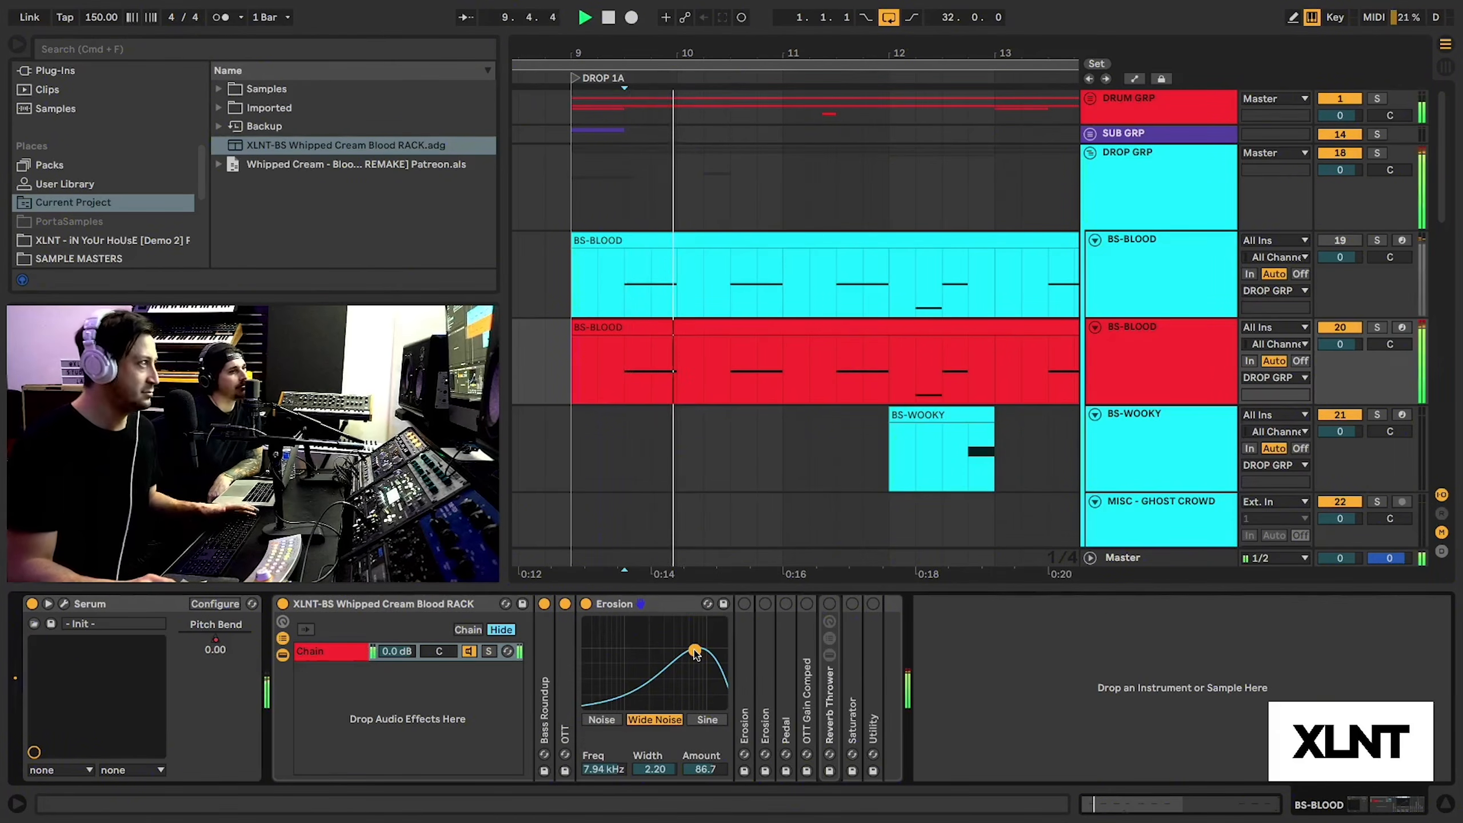
Audition the bass again with the rack's first Erosion active and fold that device.
{"action": "key", "text": "space"}
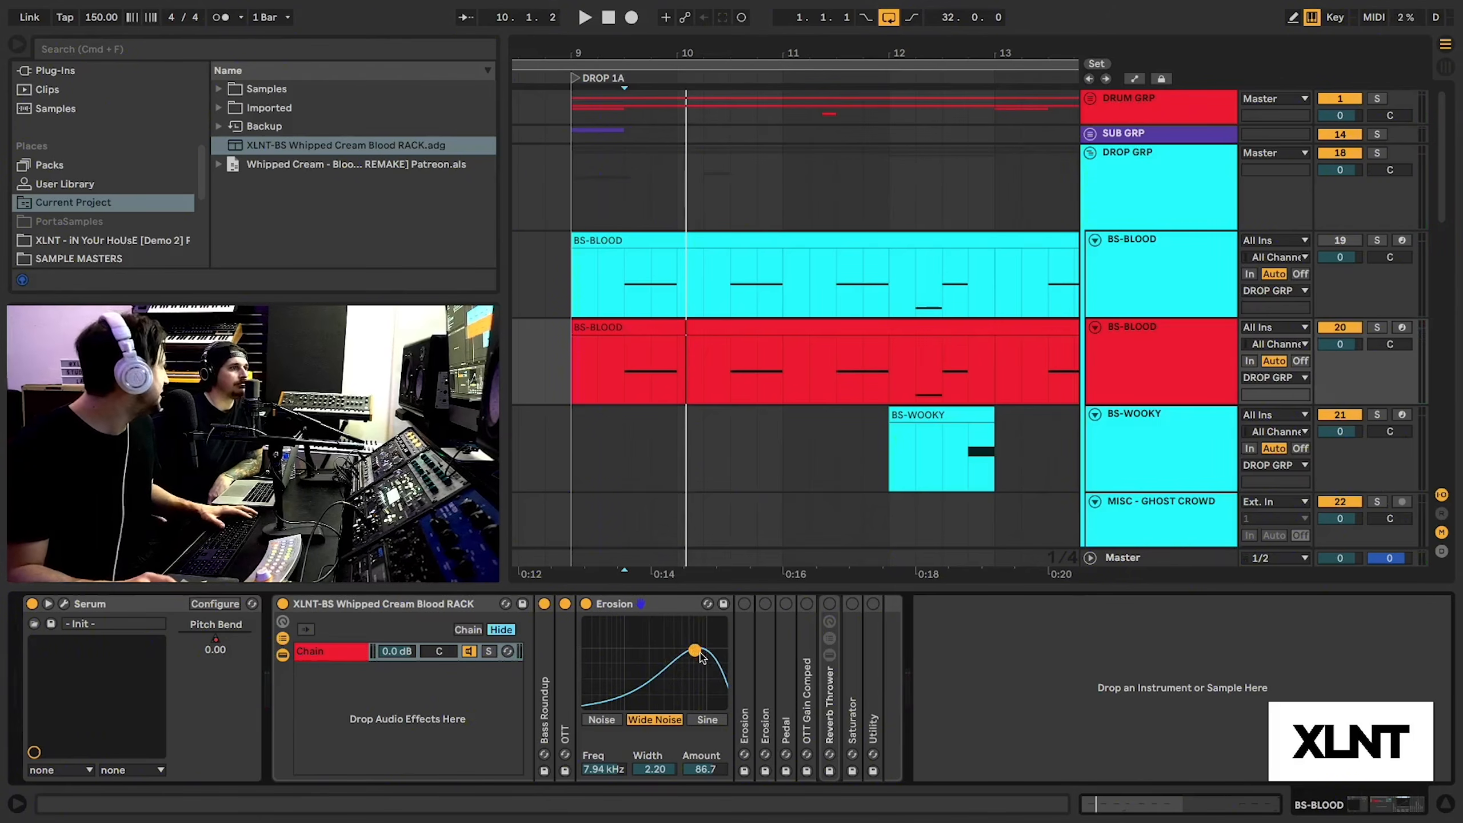
{"action": "key", "text": "space"}
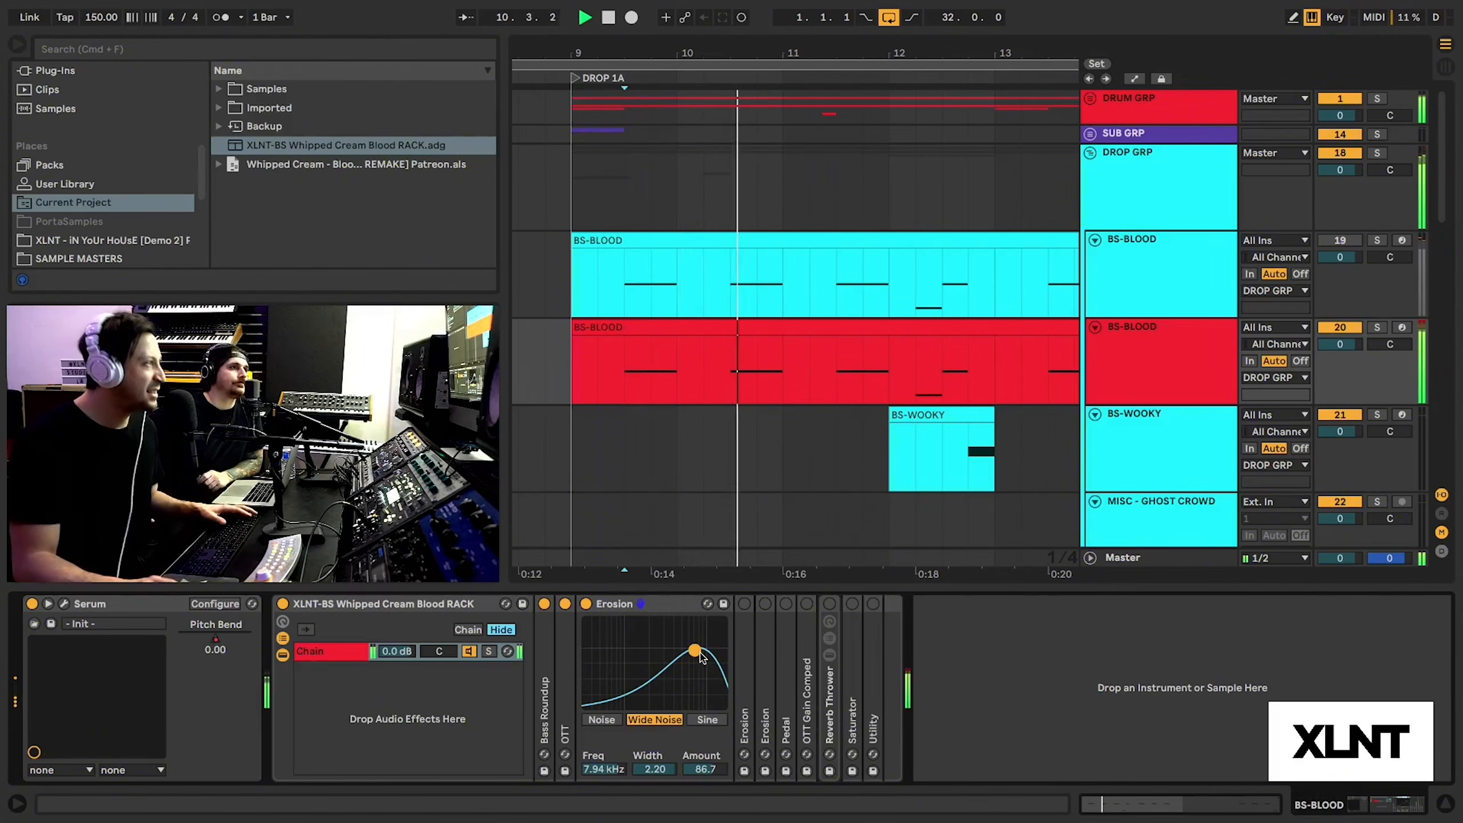
{"action": "key", "text": "space"}
{"action": "double_click", "coordinate": [640, 604]}
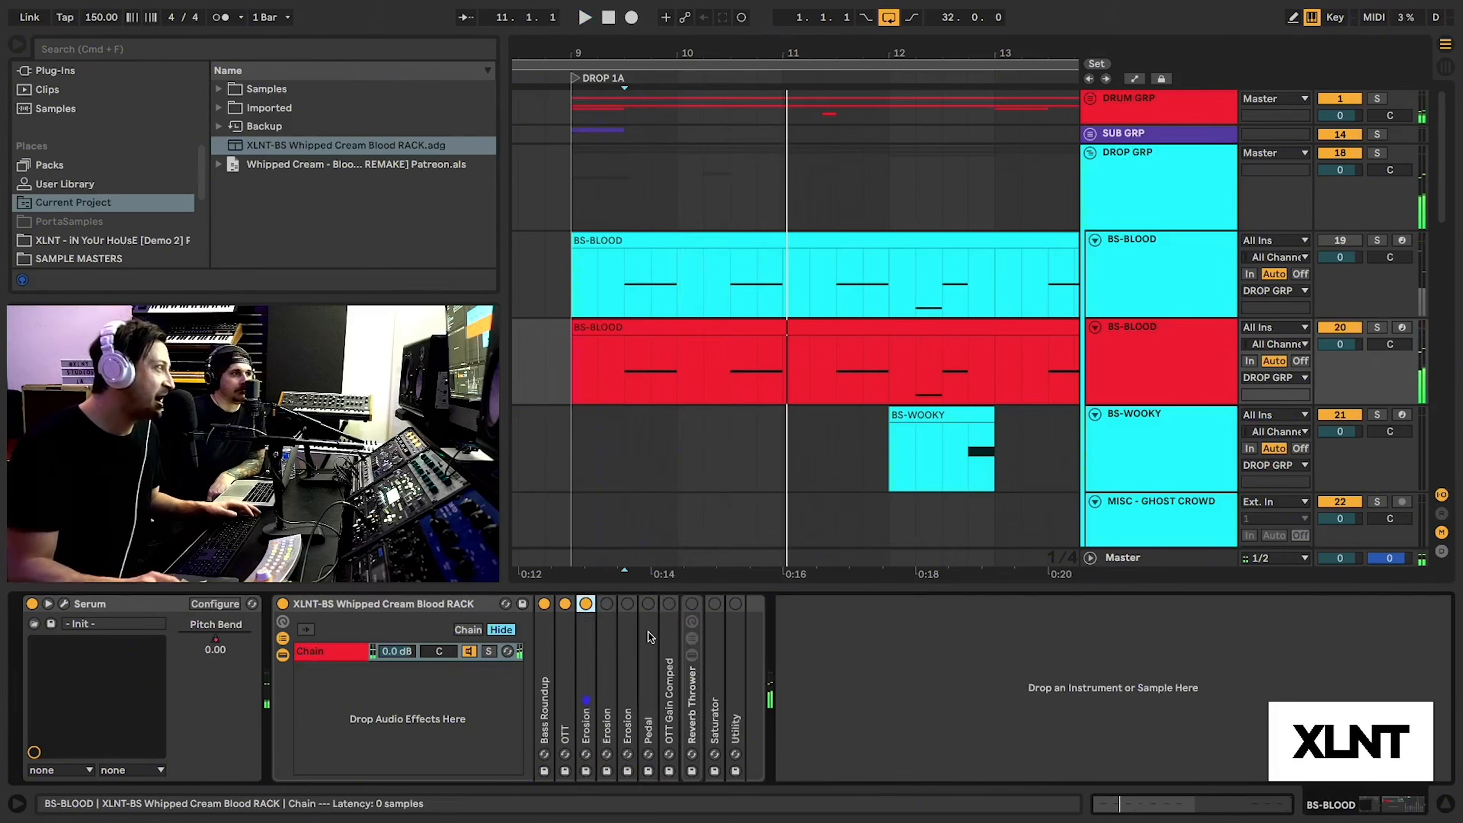
Unfold the second Erosion in the rack, turn it on with its Noise setting and fold it again.
{"action": "double_click", "coordinate": [609, 662]}
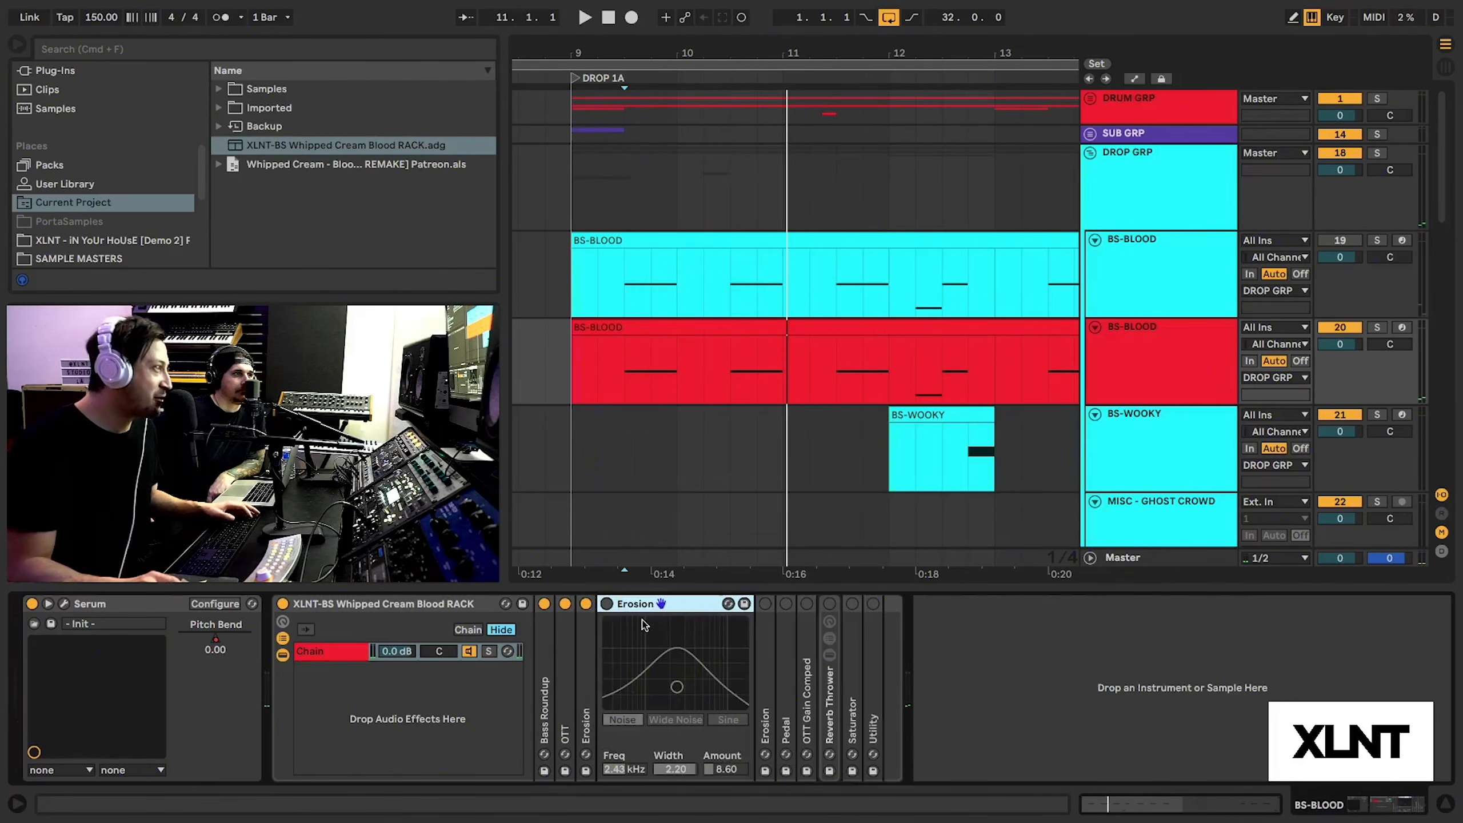
{"action": "left_click", "coordinate": [606, 603]}
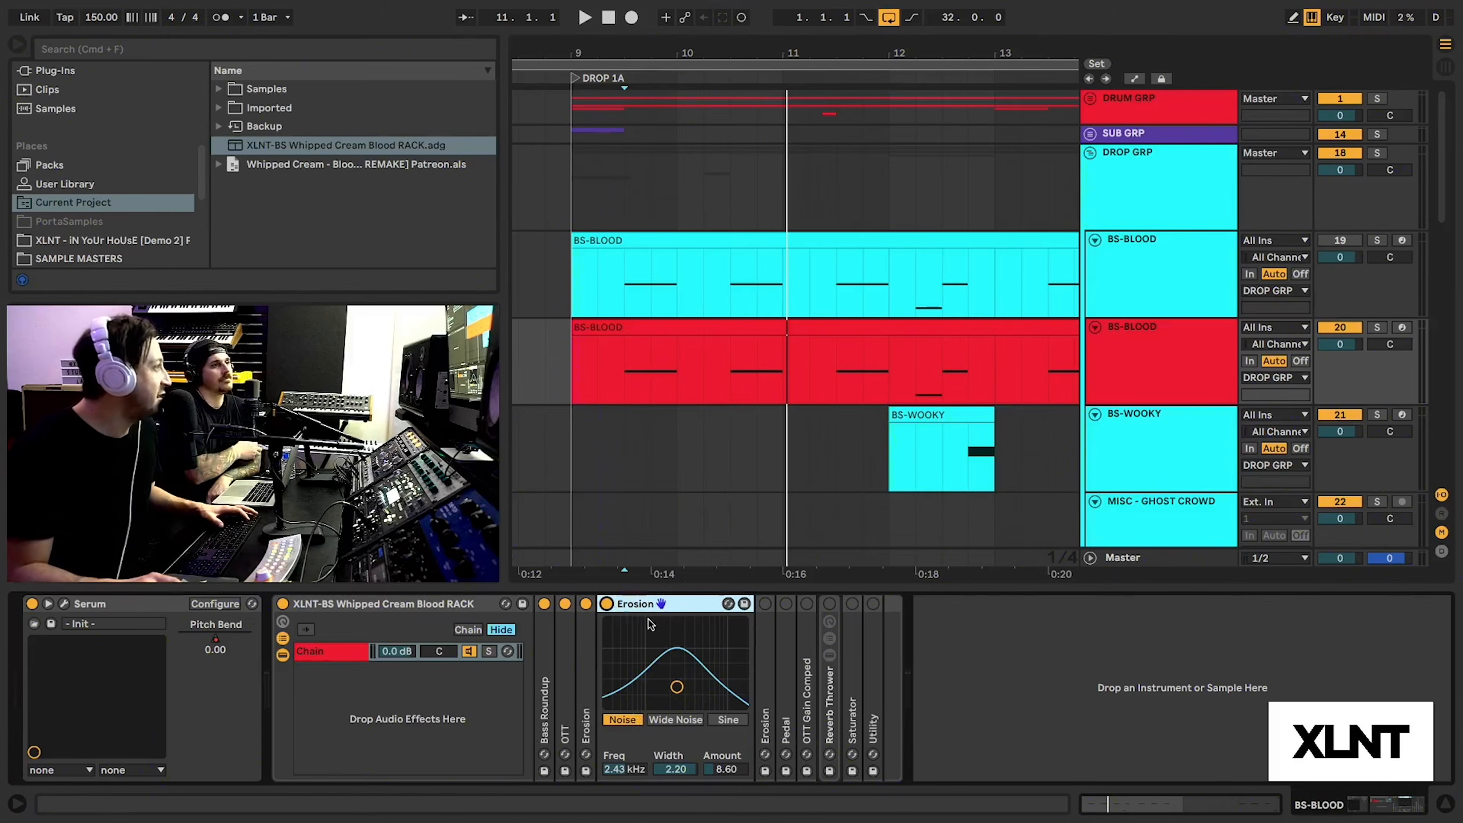
{"action": "double_click", "coordinate": [640, 603]}
Unfold the third Erosion in the rack, turn it on and audition the bass with its Wide Noise setting.
{"action": "double_click", "coordinate": [628, 669]}
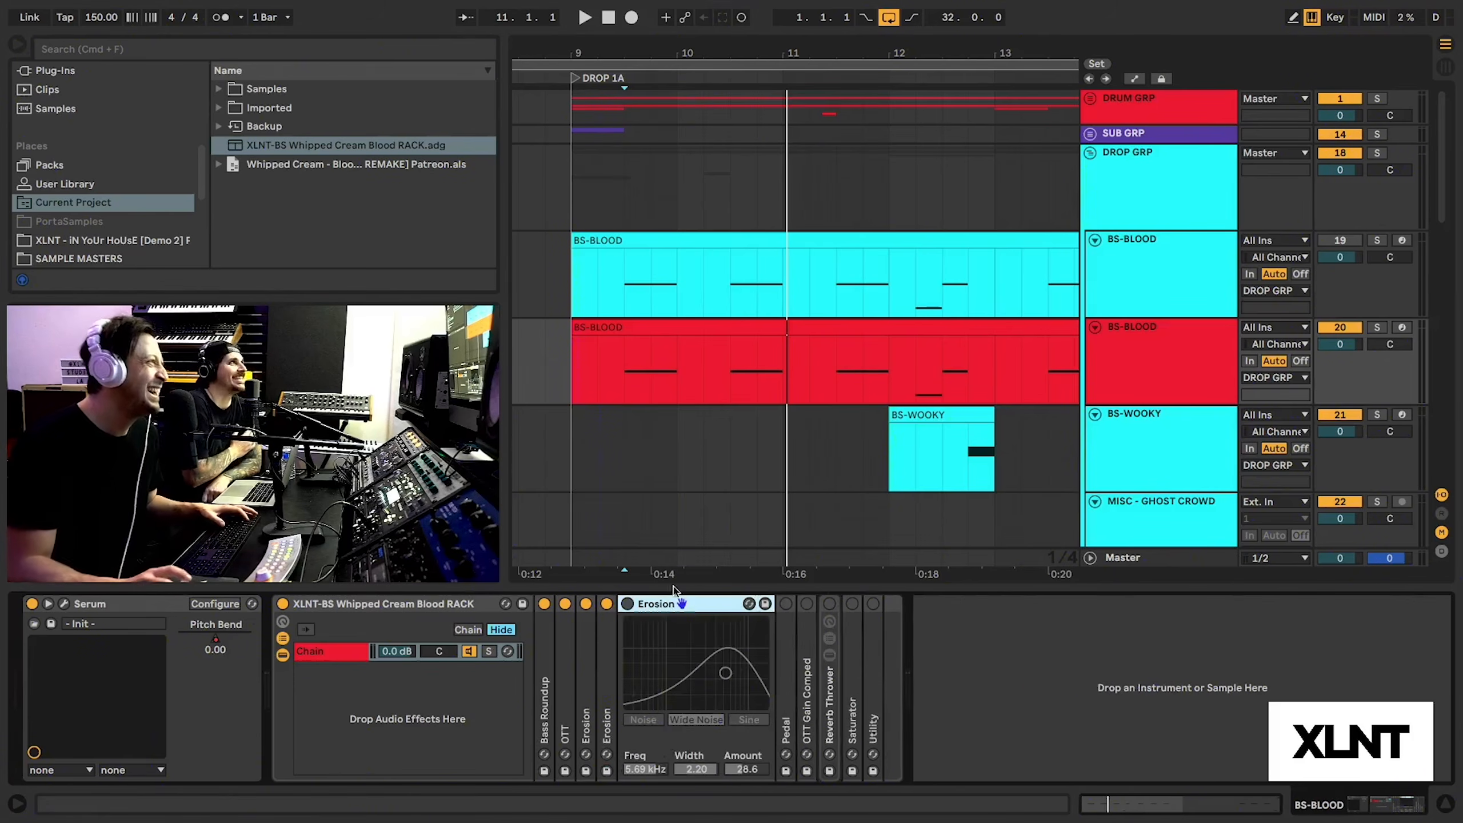
{"action": "left_click", "coordinate": [628, 603]}
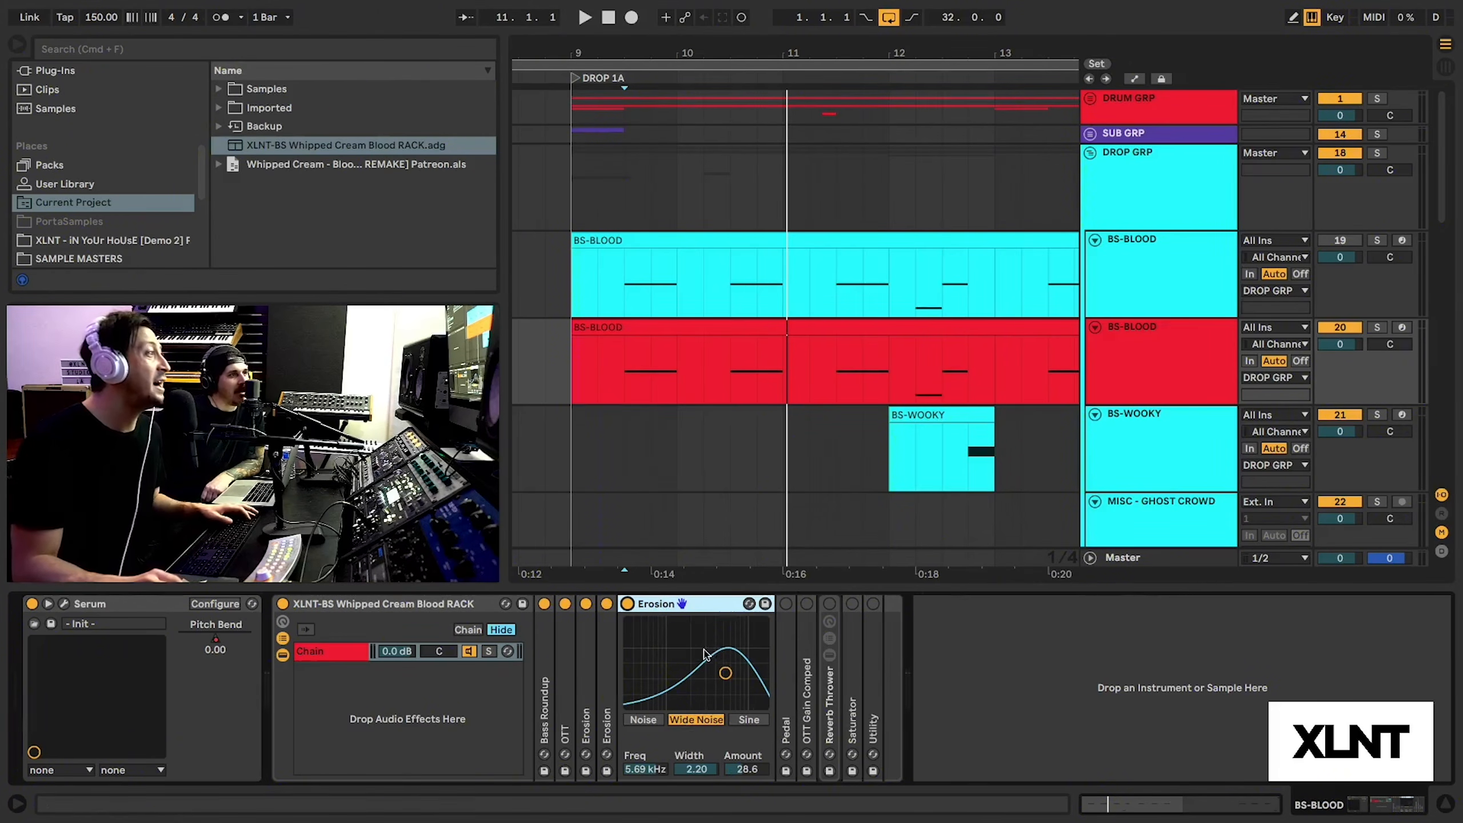
{"action": "key", "text": "space"}
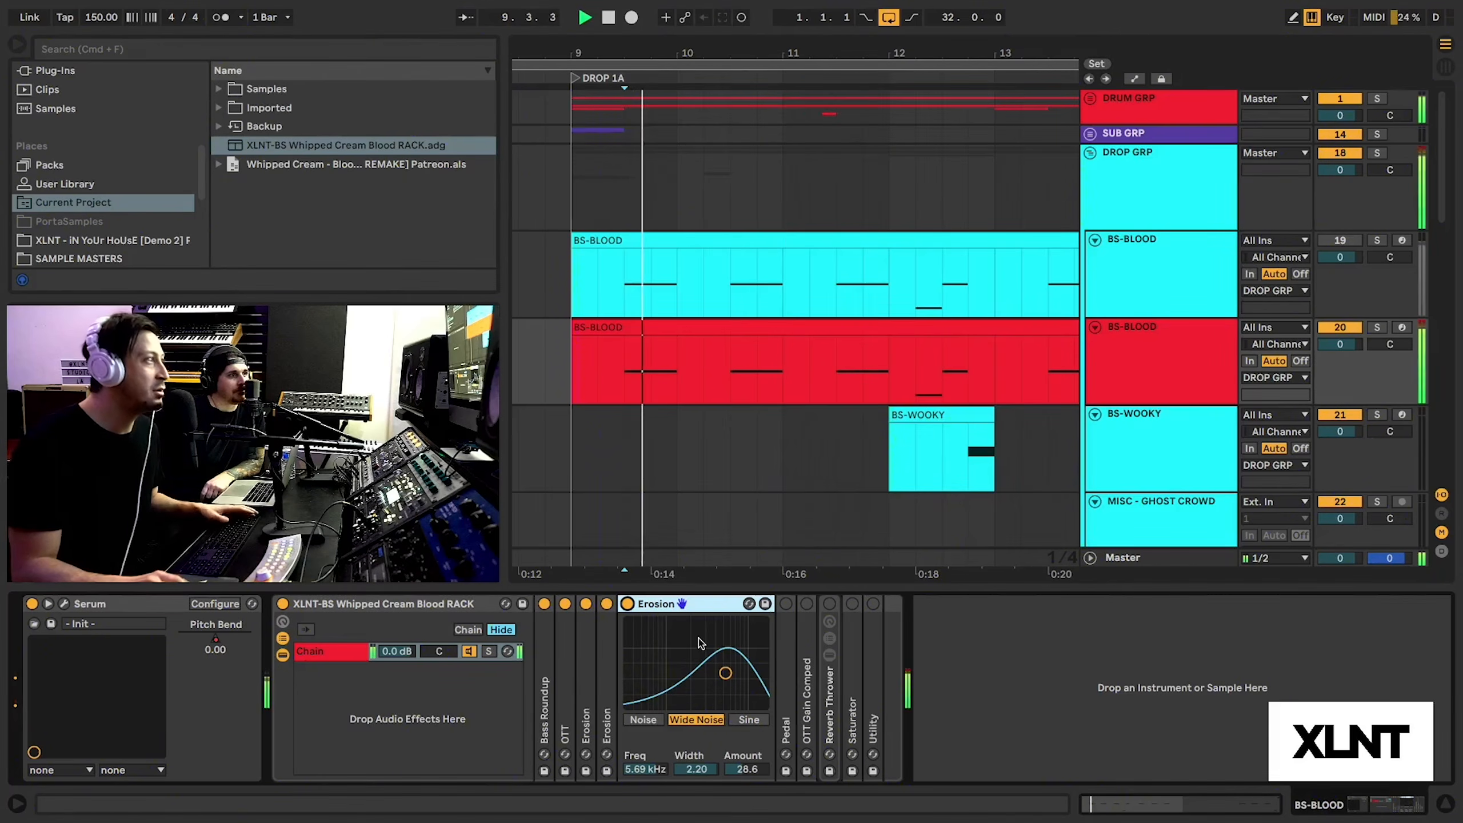
{"action": "key", "text": "space"}
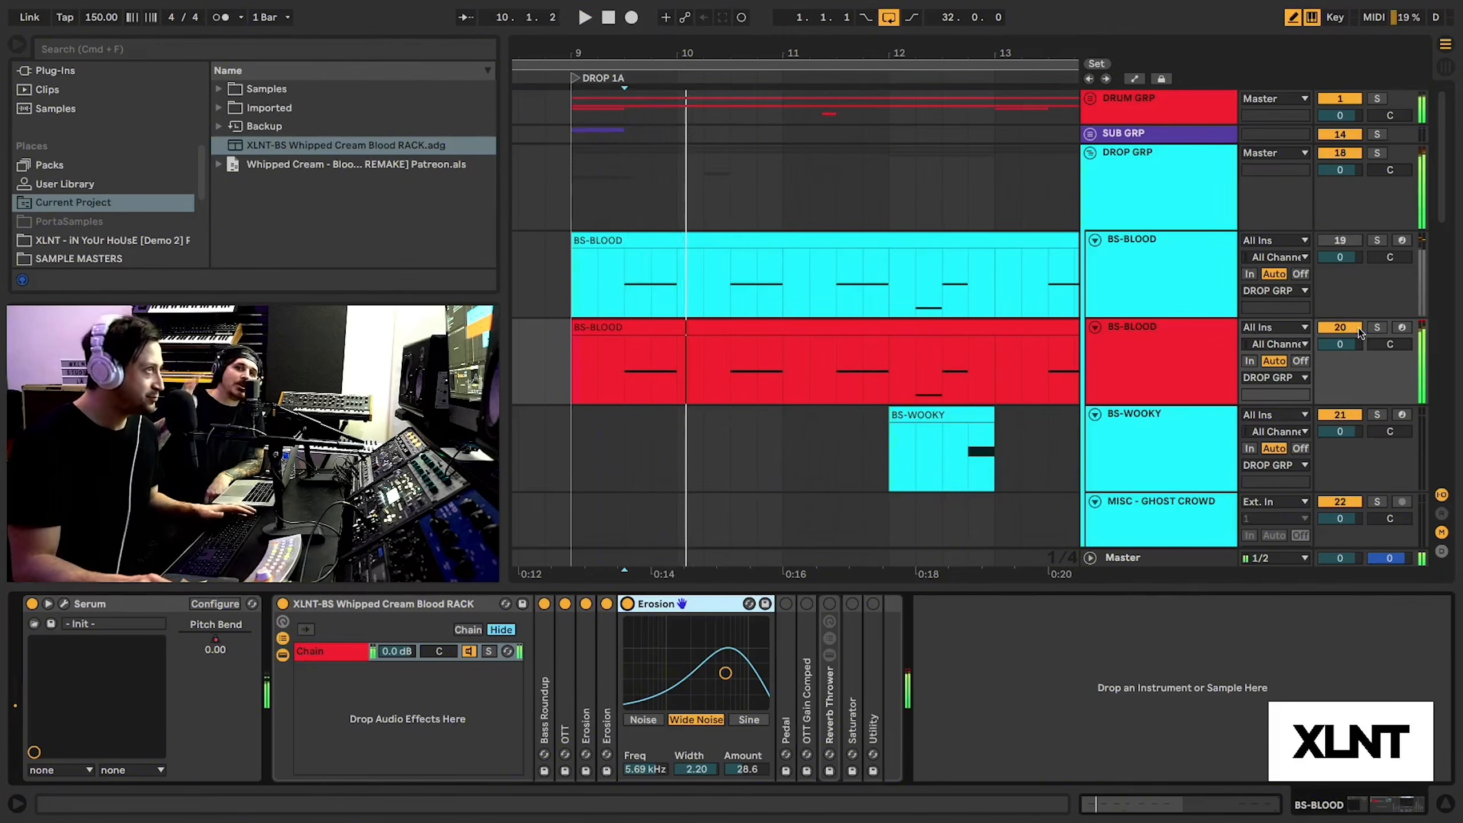
Solo the red BS-BLOOD track, audition it from 9.3.1 with all three Erosions active and fold the third one.
{"action": "left_click", "coordinate": [1376, 327]}
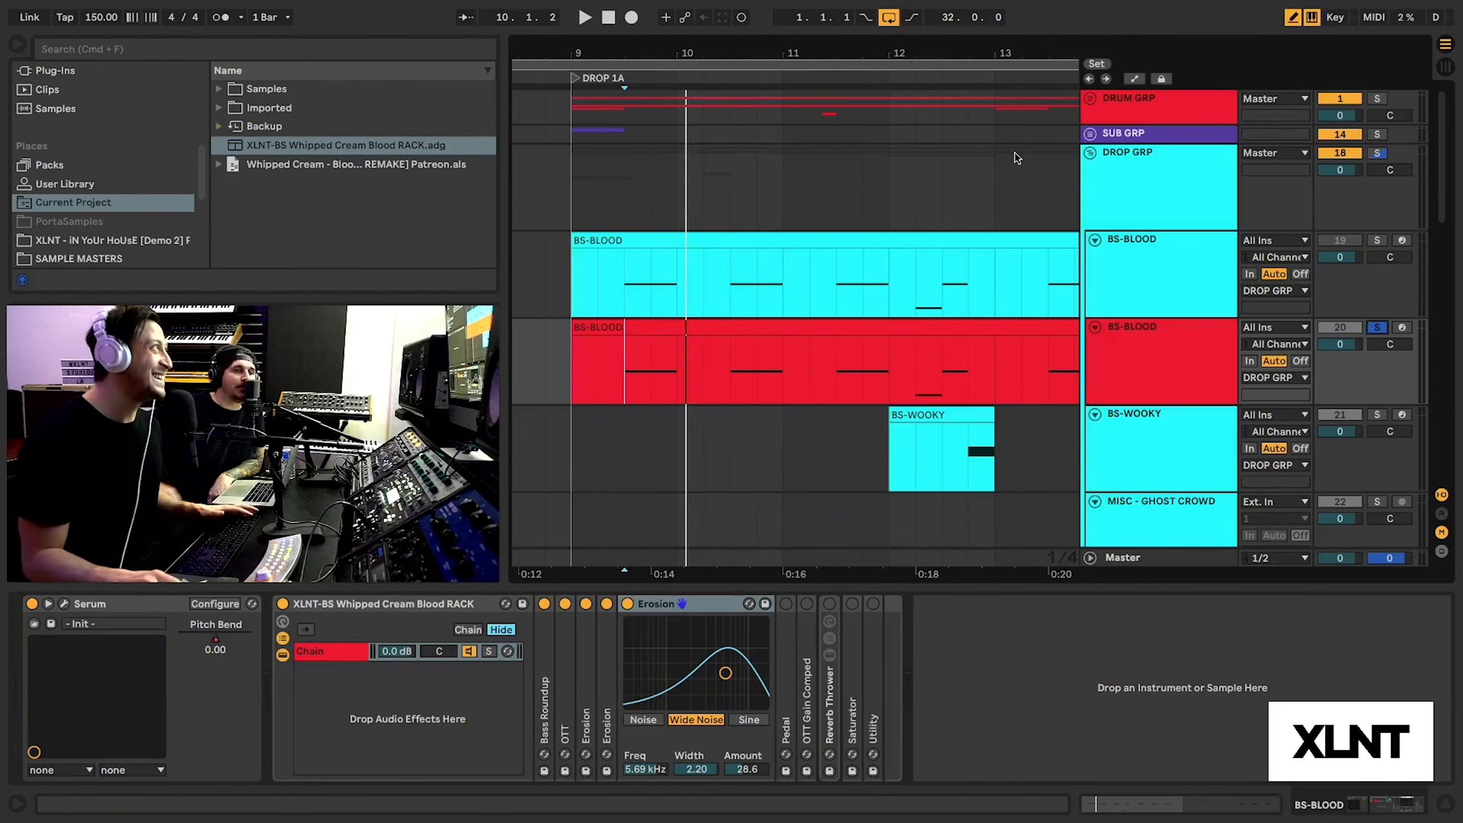
{"action": "left_click", "coordinate": [653, 233]}
{"action": "key", "text": "space"}
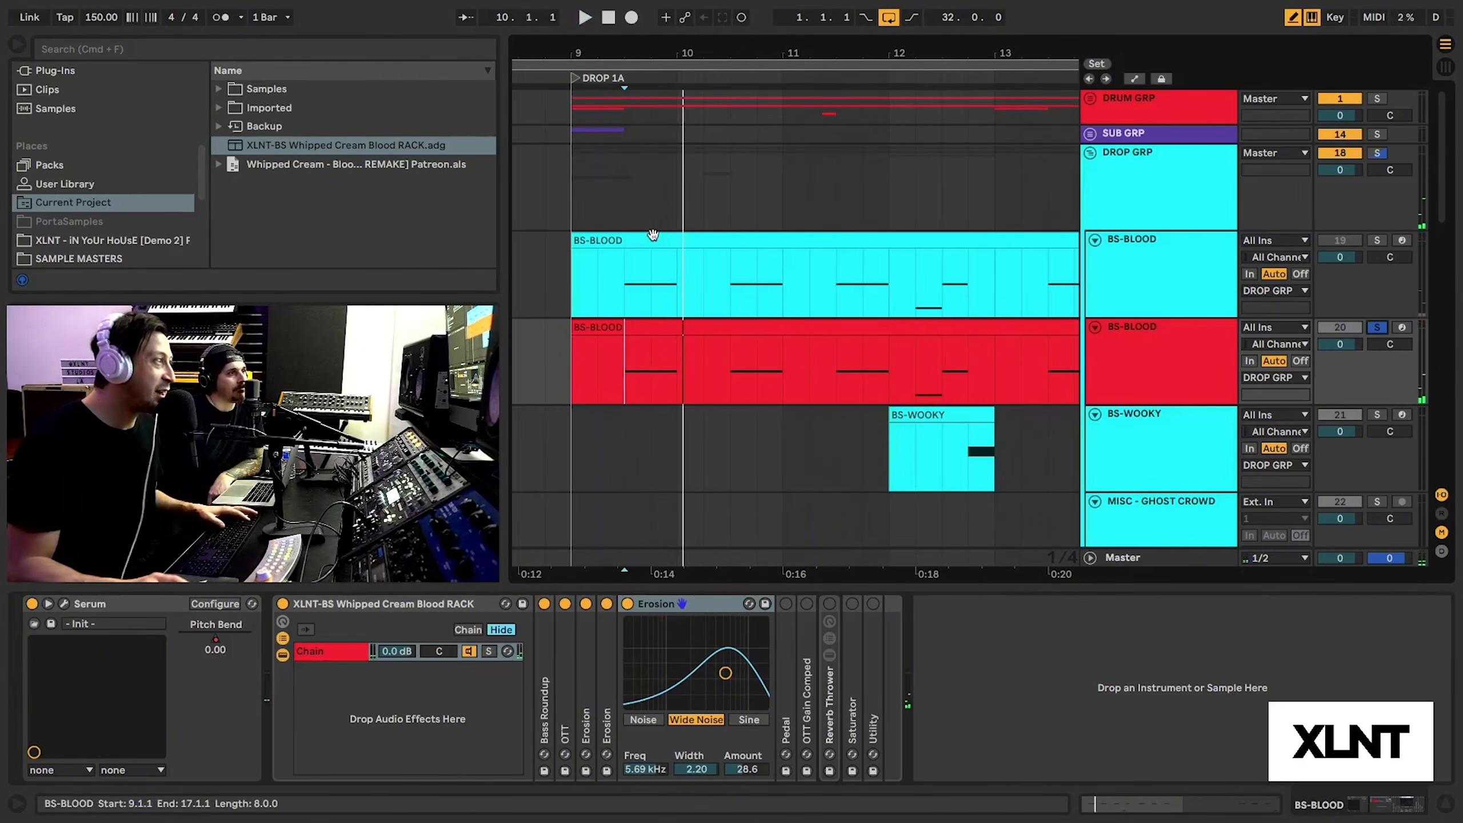
{"action": "key", "text": "space"}
{"action": "key", "text": "space"}
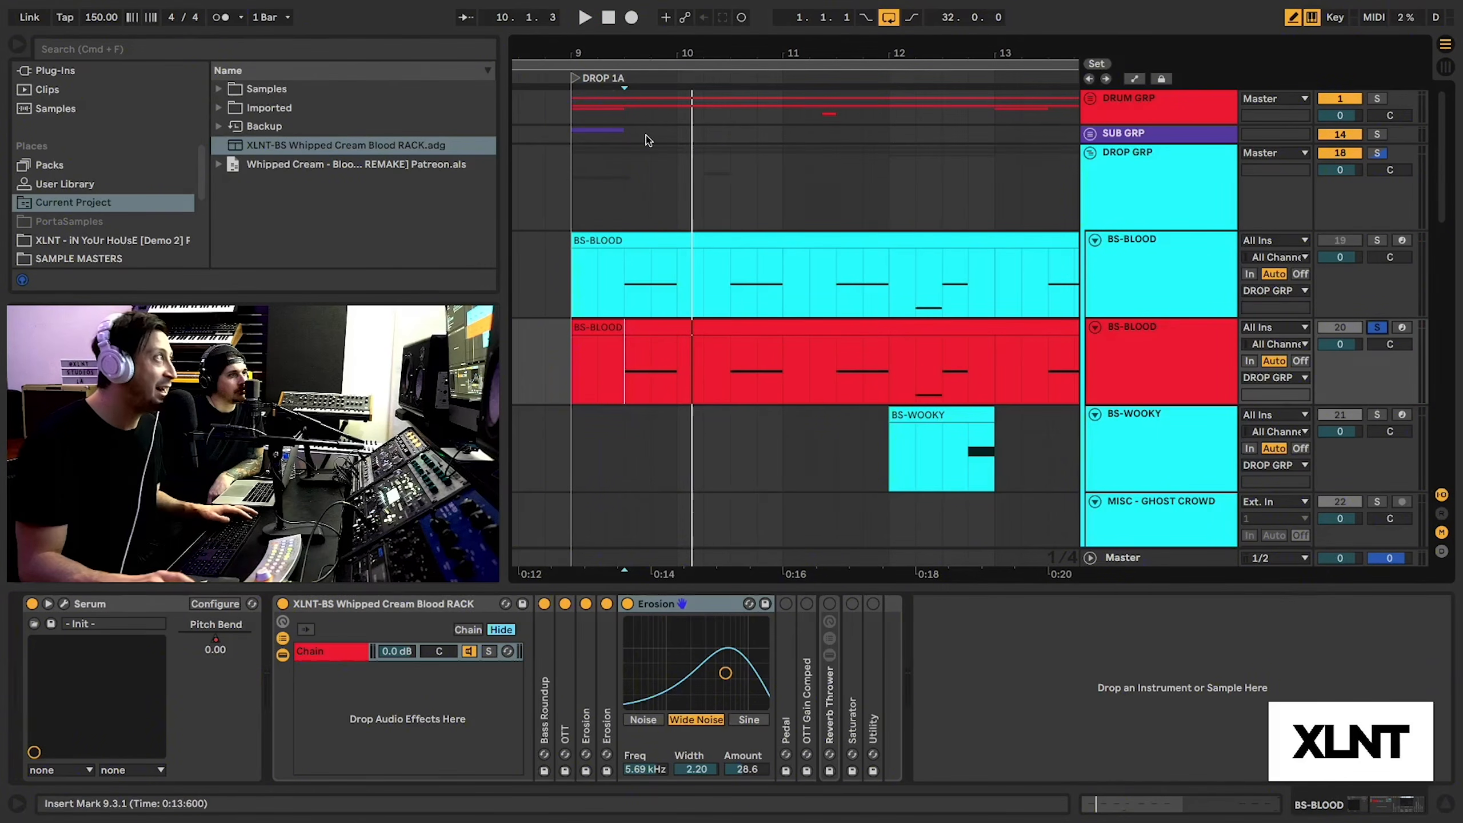
{"action": "left_click_drag", "start_coordinate": [645, 51], "coordinate": [645, 54]}
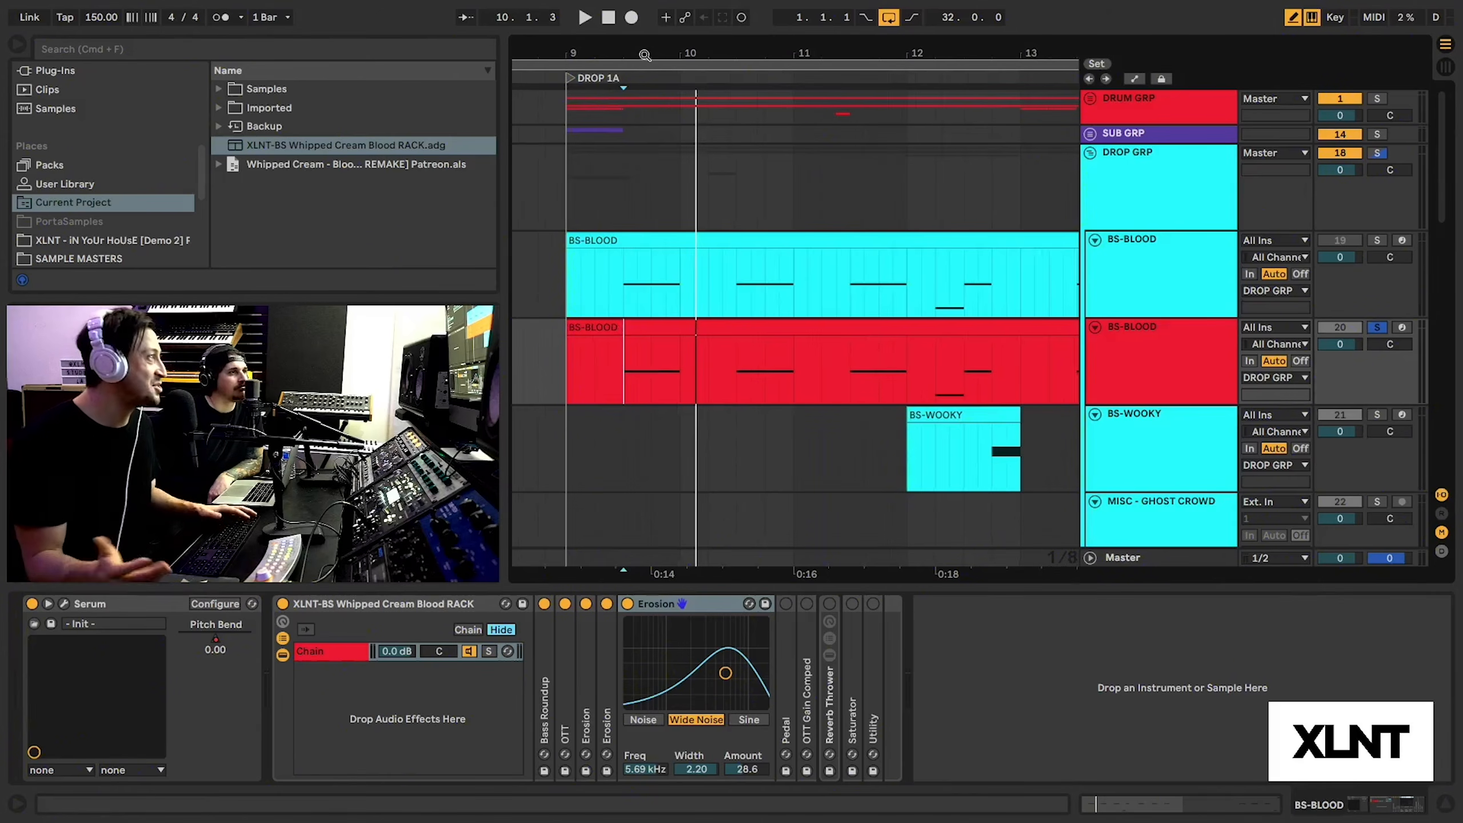
{"action": "key", "text": "space"}
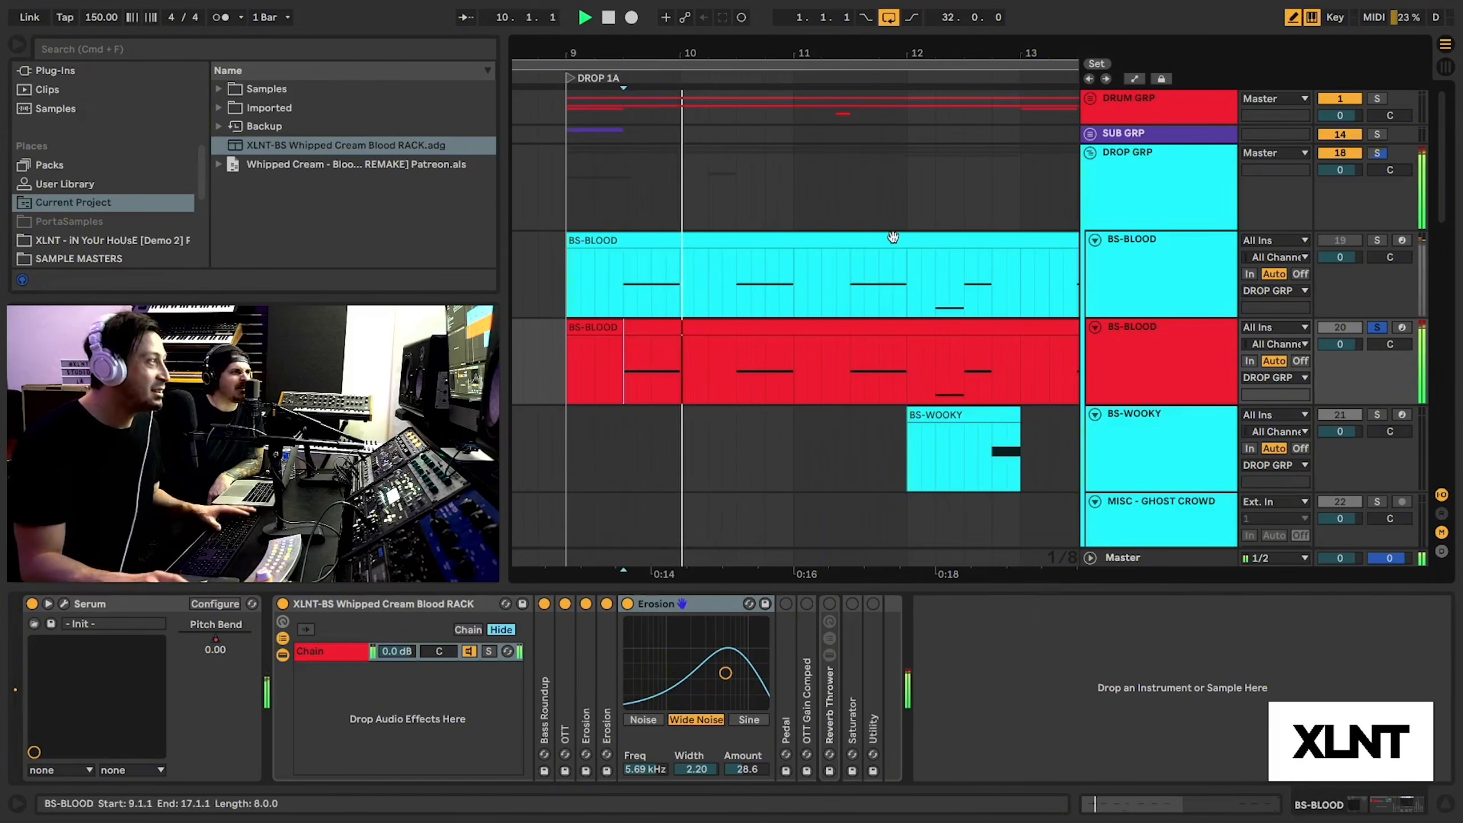
{"action": "key", "text": "space"}
{"action": "double_click", "coordinate": [708, 606]}
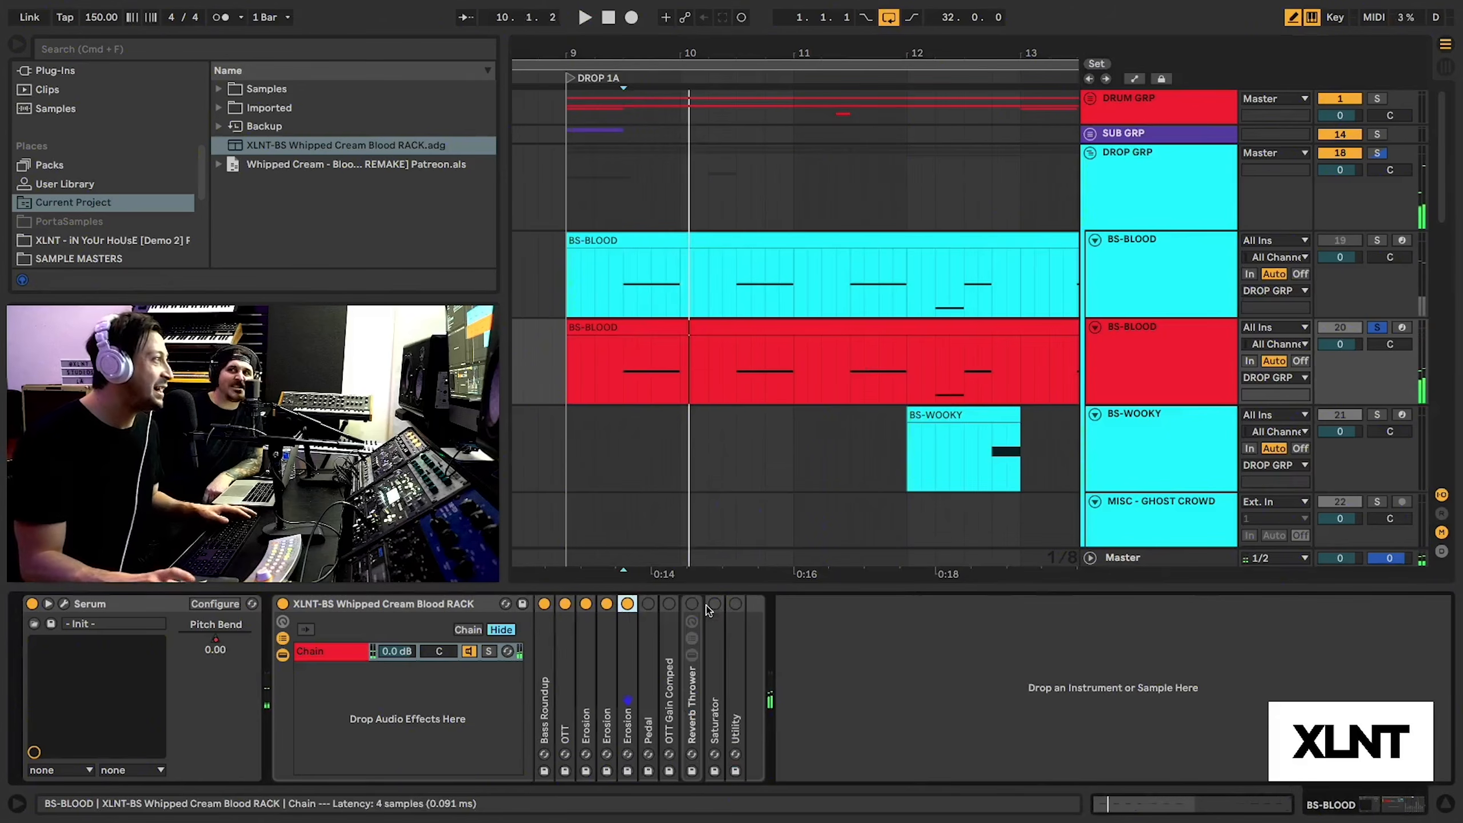
Unfold Pedal in the rack, turn it on, audition the soloed bass with its Fuzz setting and fold it again.
{"action": "double_click", "coordinate": [648, 651]}
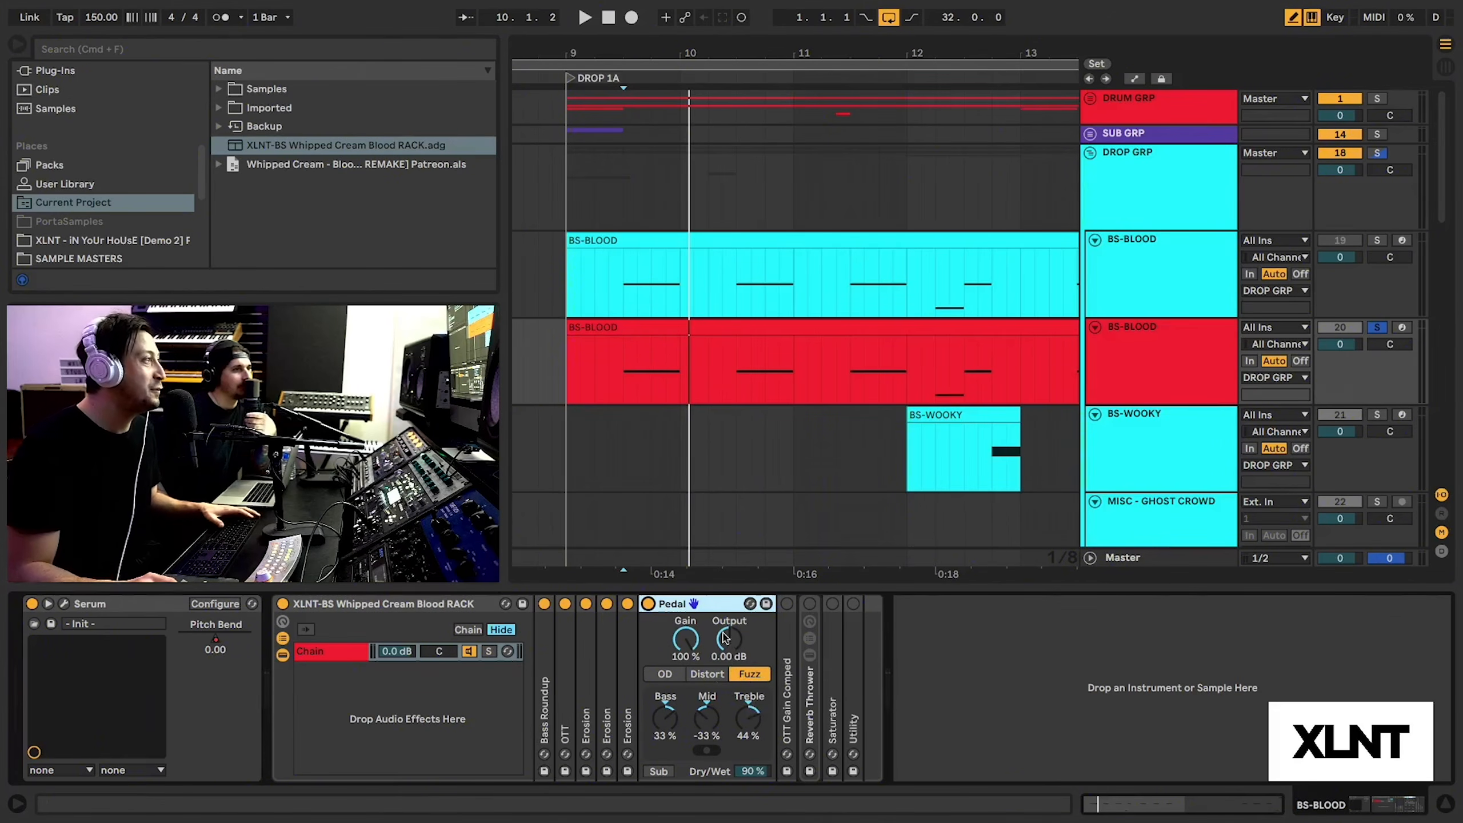
{"action": "key", "text": "space"}
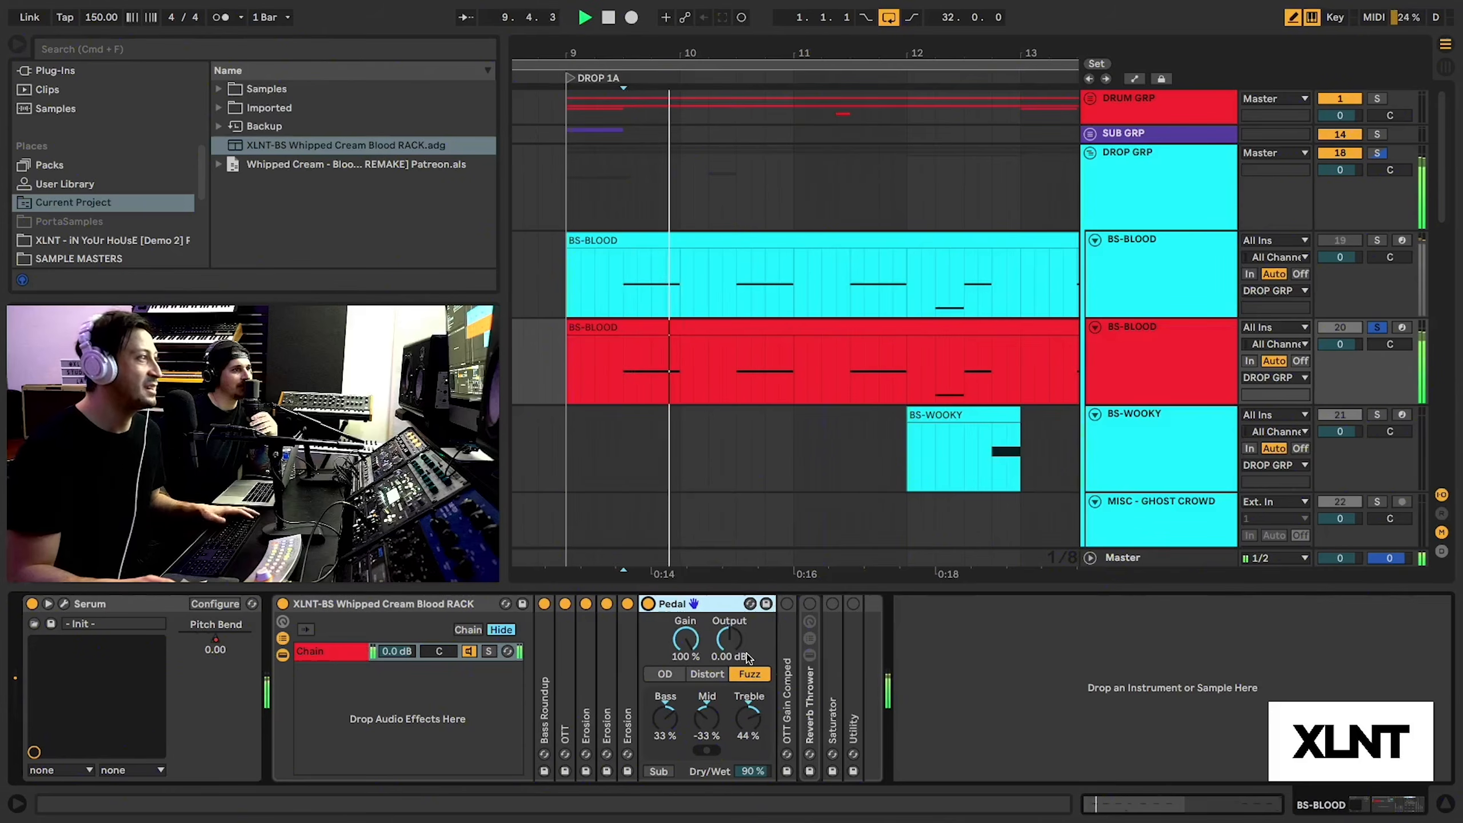
{"action": "key", "text": "space"}
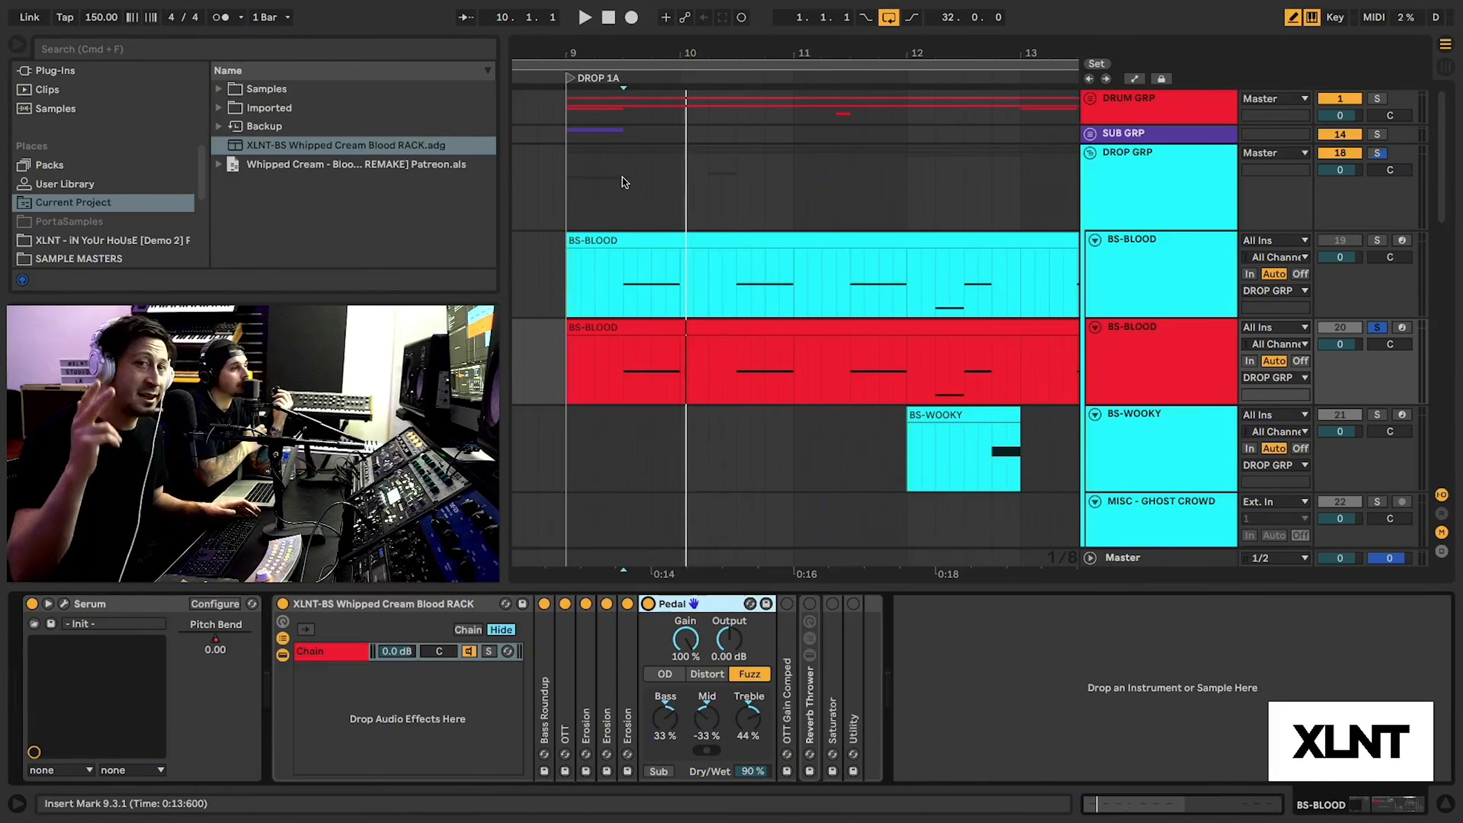
{"action": "double_click", "coordinate": [719, 607]}
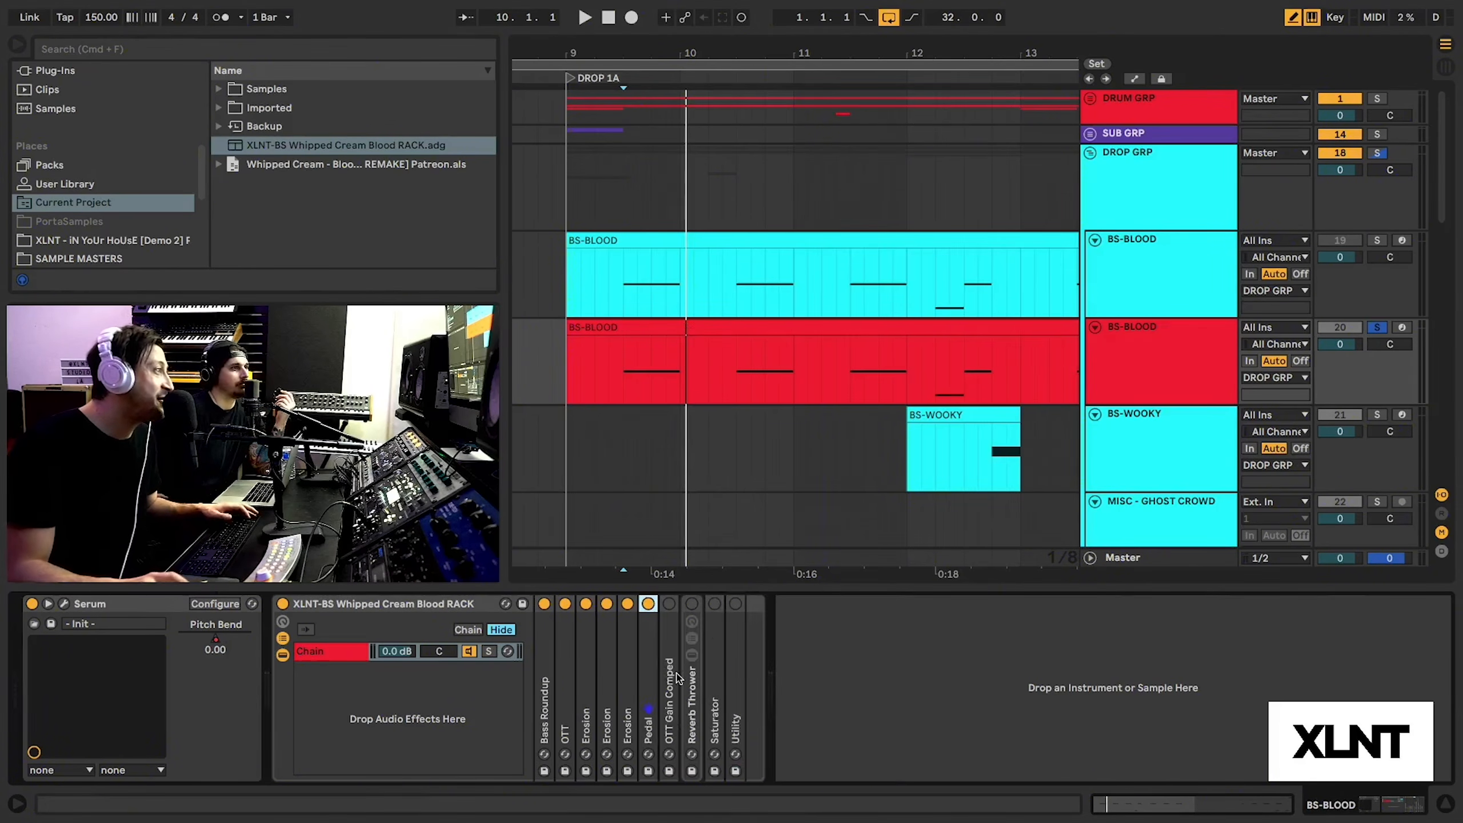
Unfold OTT Gain Comped in the rack, turn it on, audition the soloed bass twice and fold it again.
{"action": "double_click", "coordinate": [670, 686]}
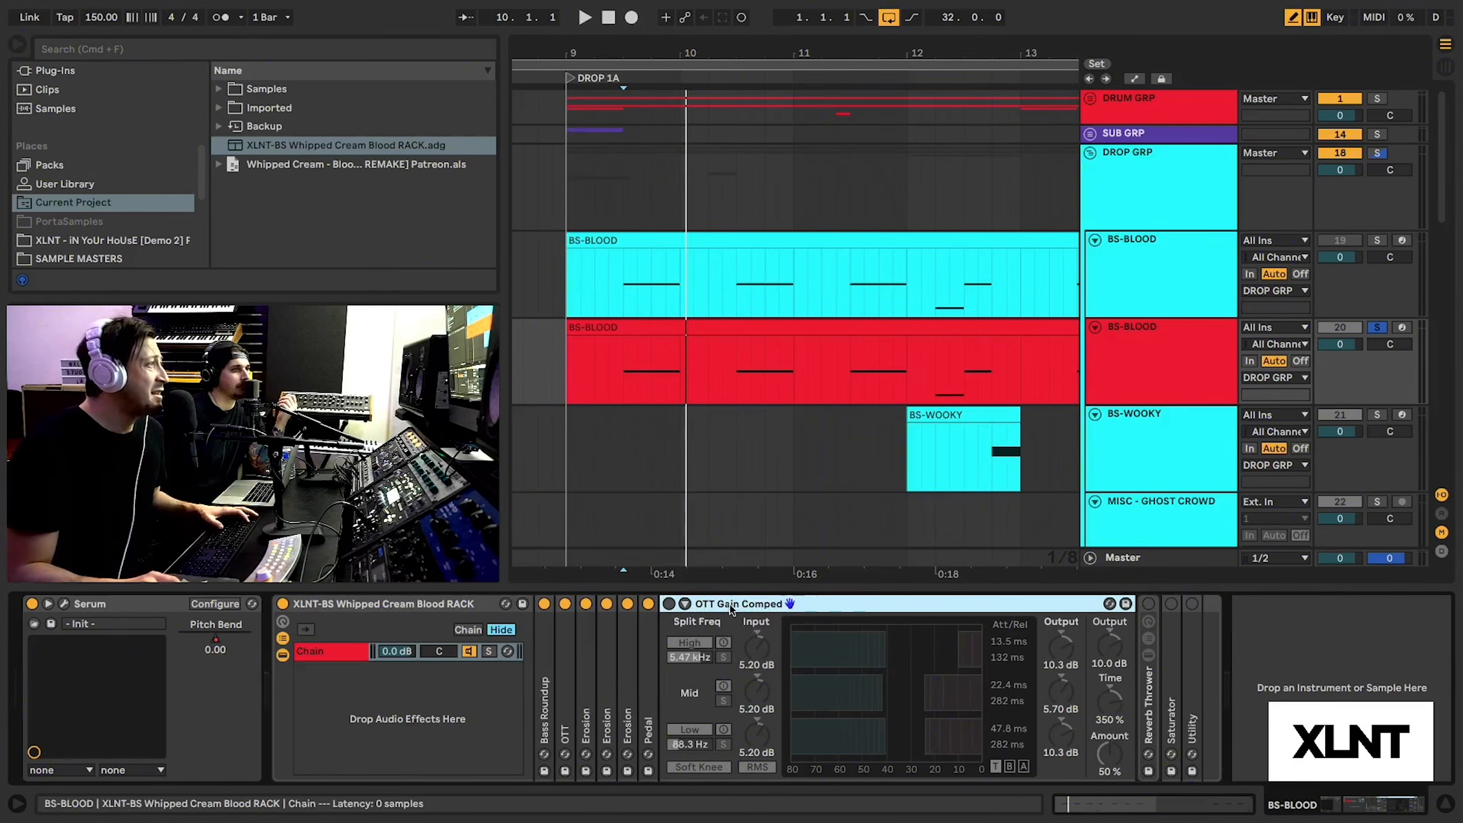
{"action": "left_click", "coordinate": [668, 604]}
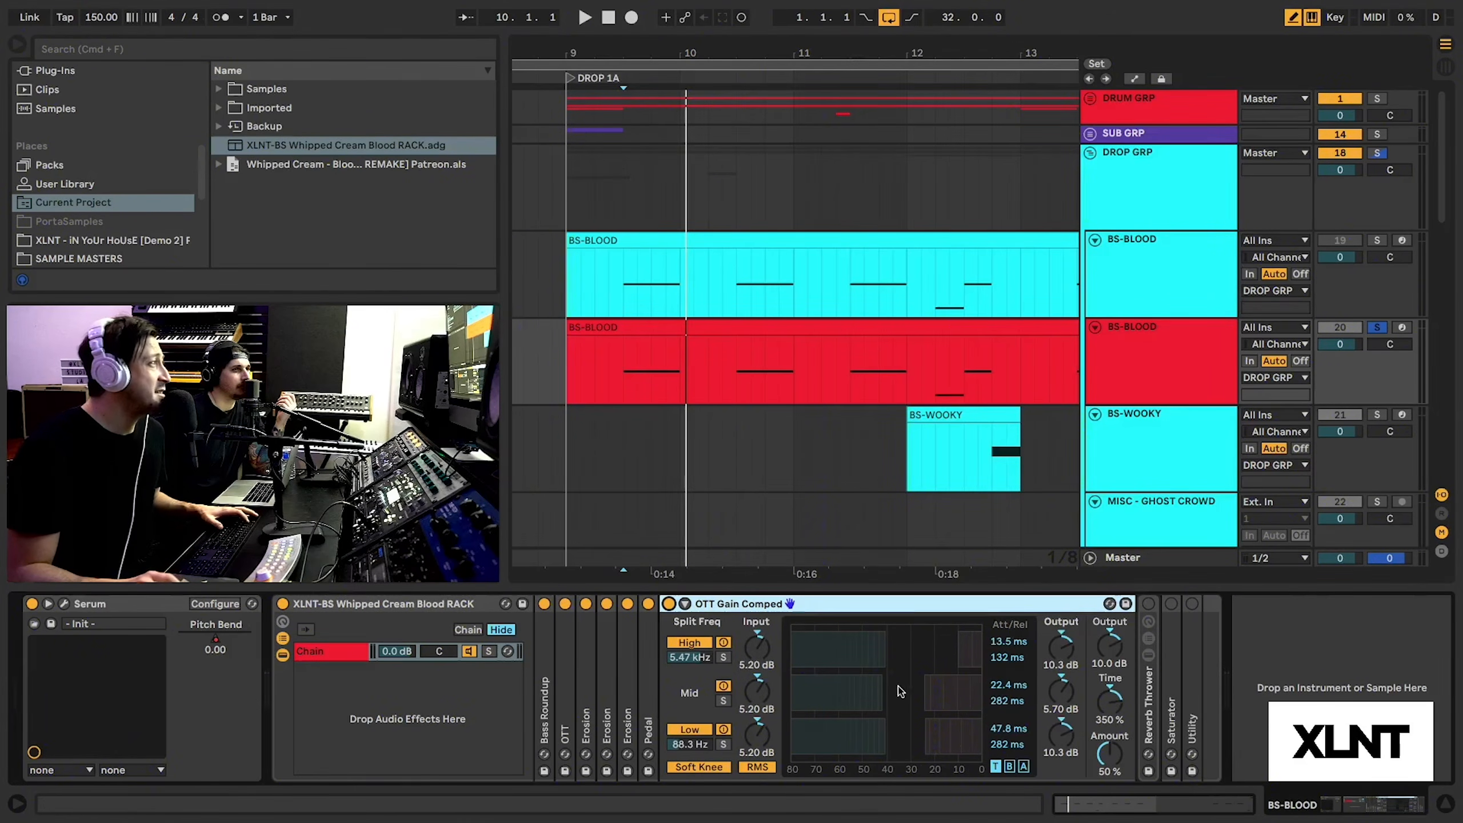
{"action": "key", "text": "space"}
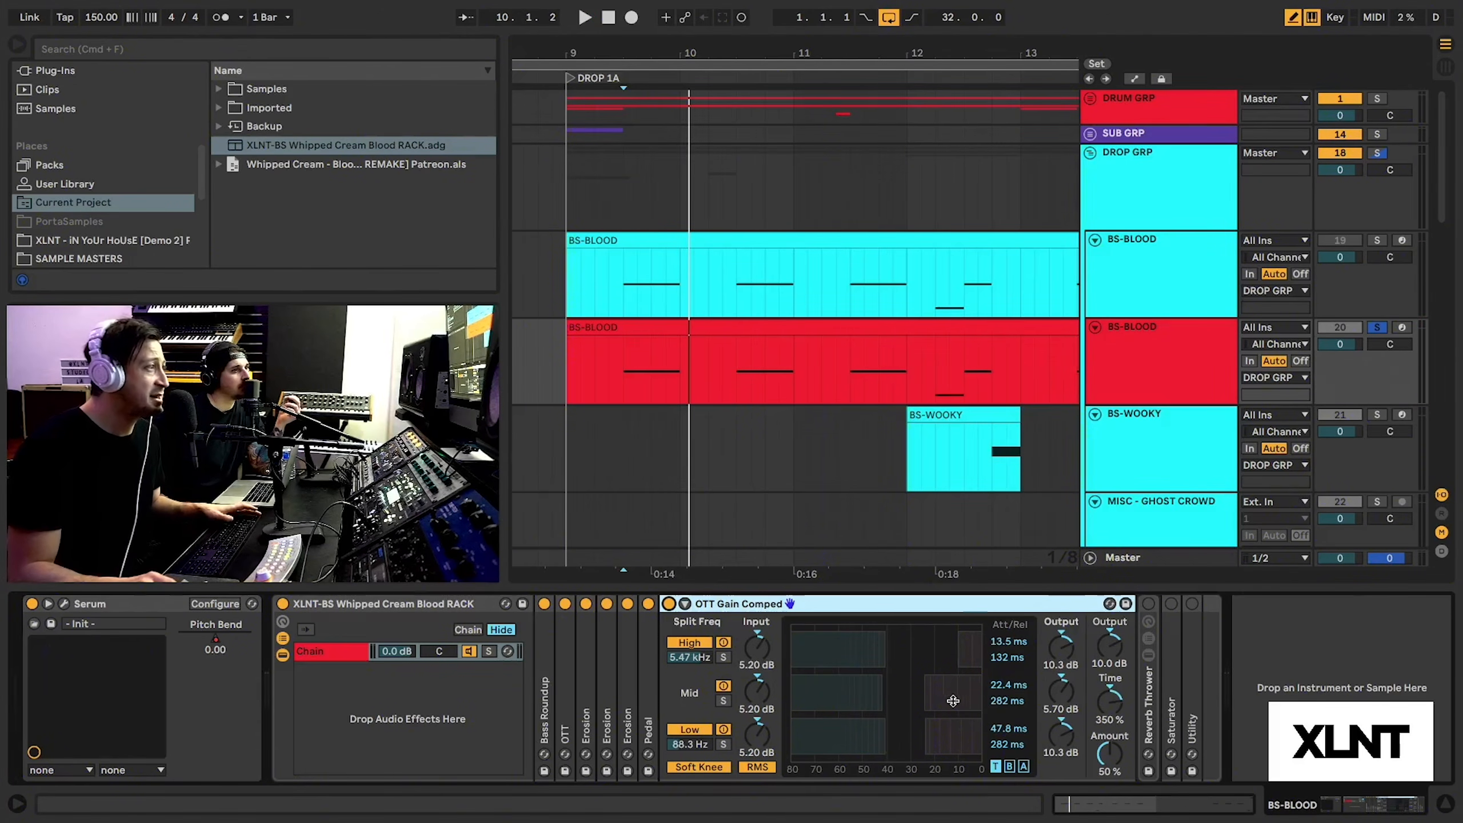
{"action": "key", "text": "space"}
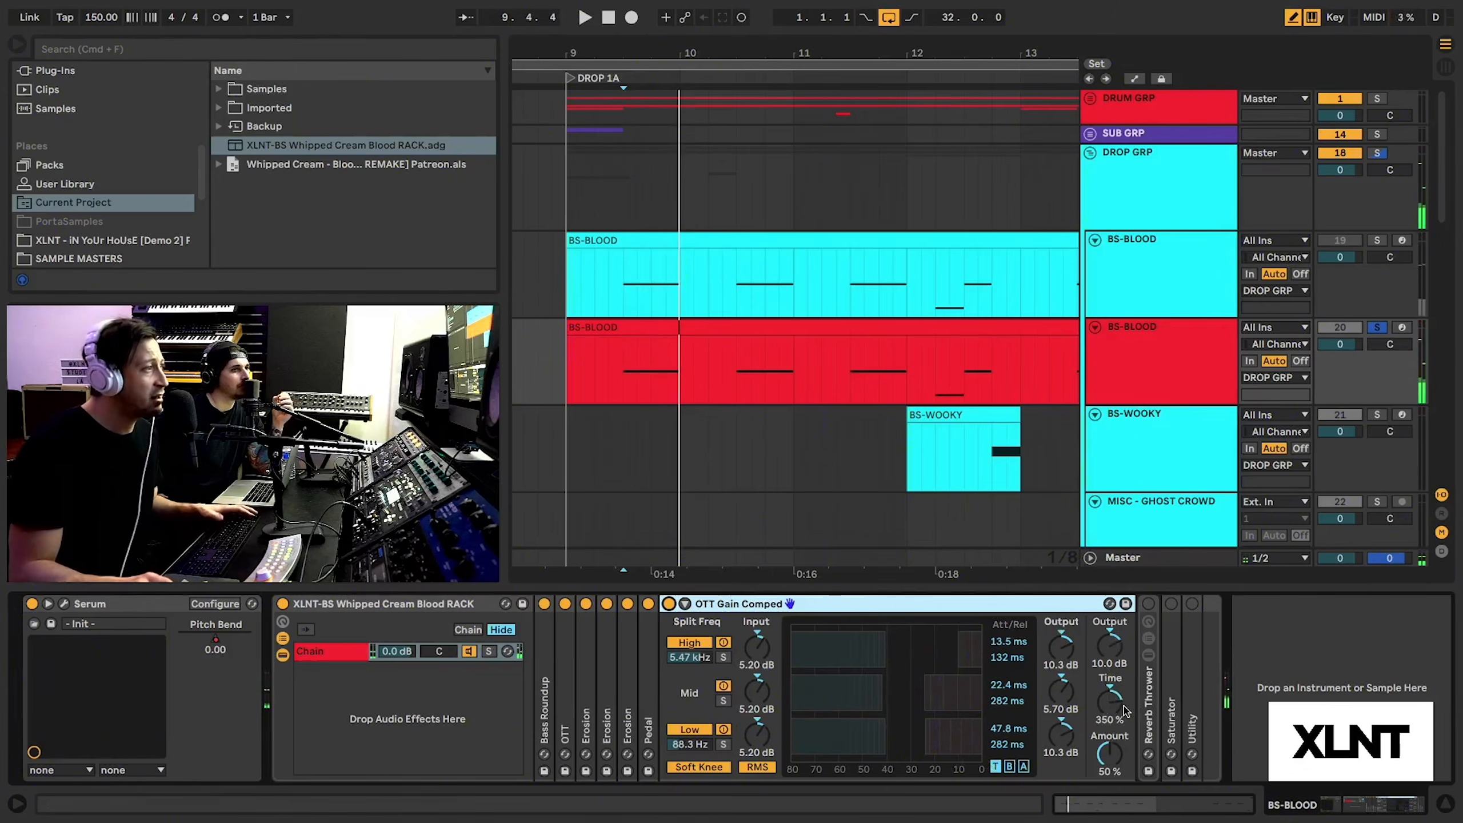
{"action": "key", "text": "space"}
{"action": "key", "text": "space"}
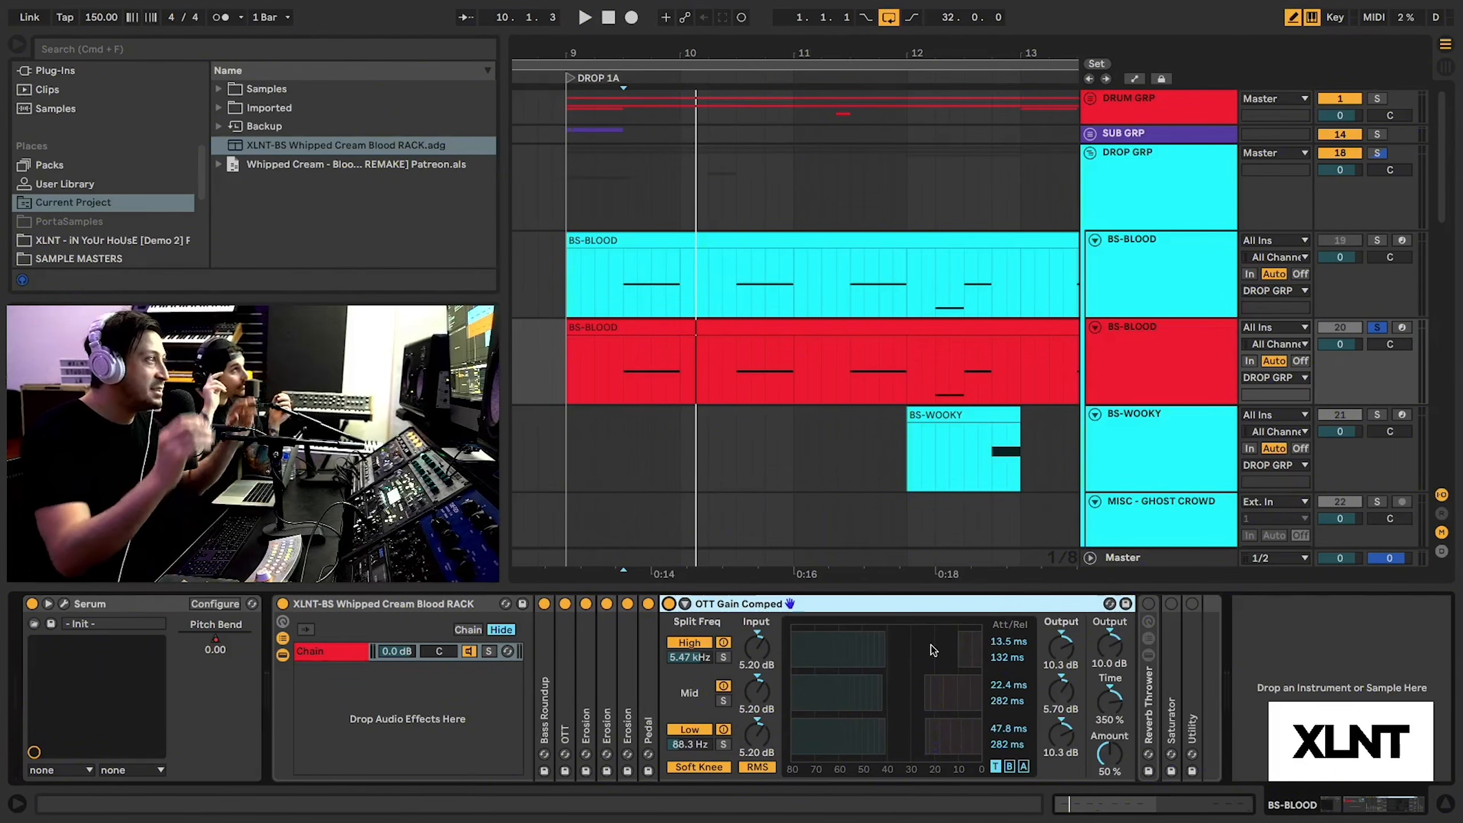
{"action": "double_click", "coordinate": [870, 603]}
Unfold Reverb Thrower in the rack, turn it on and keep its macro controls displayed.
{"action": "left_click", "coordinate": [693, 695]}
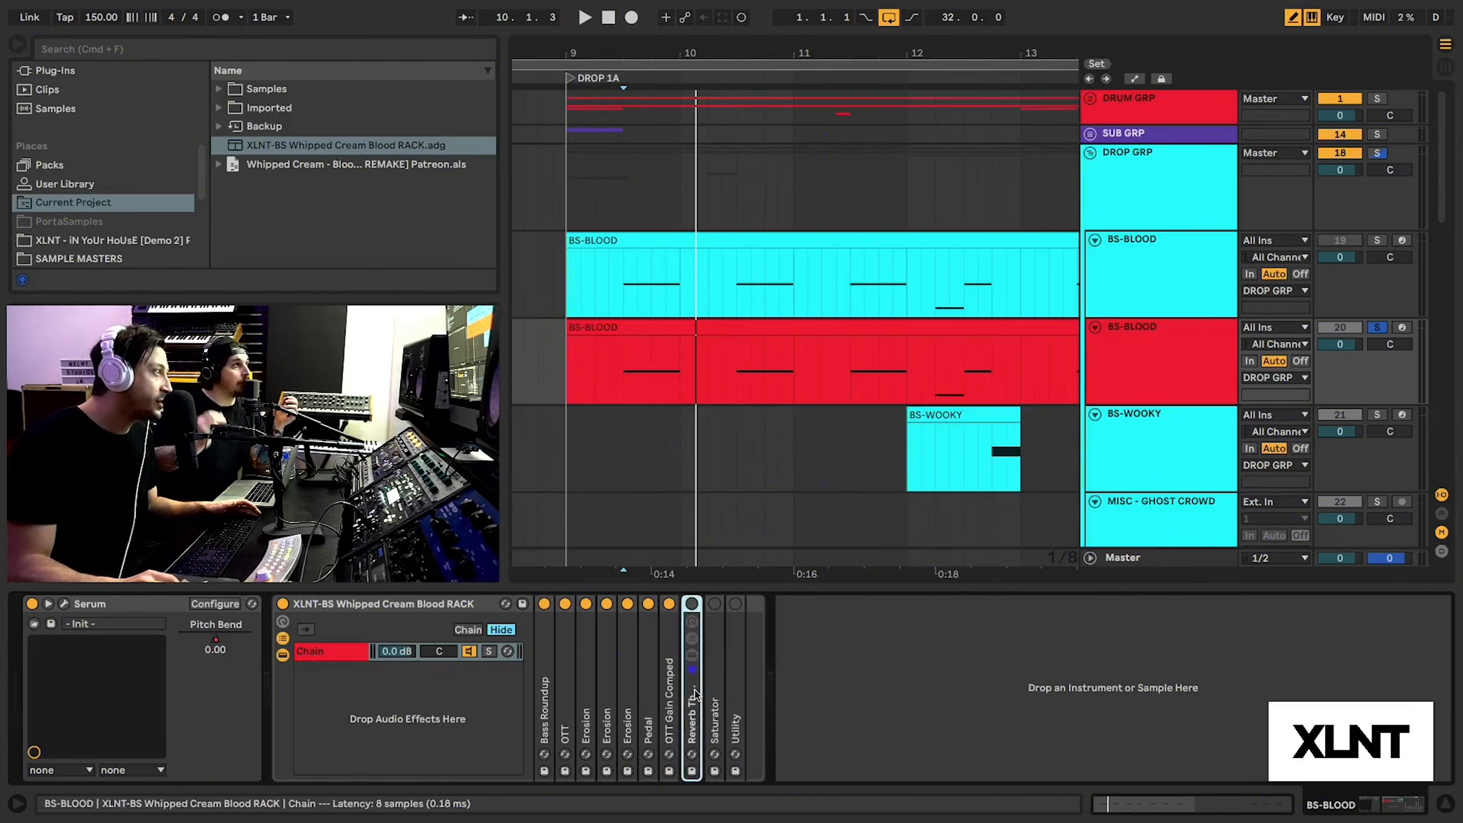
{"action": "double_click", "coordinate": [694, 694]}
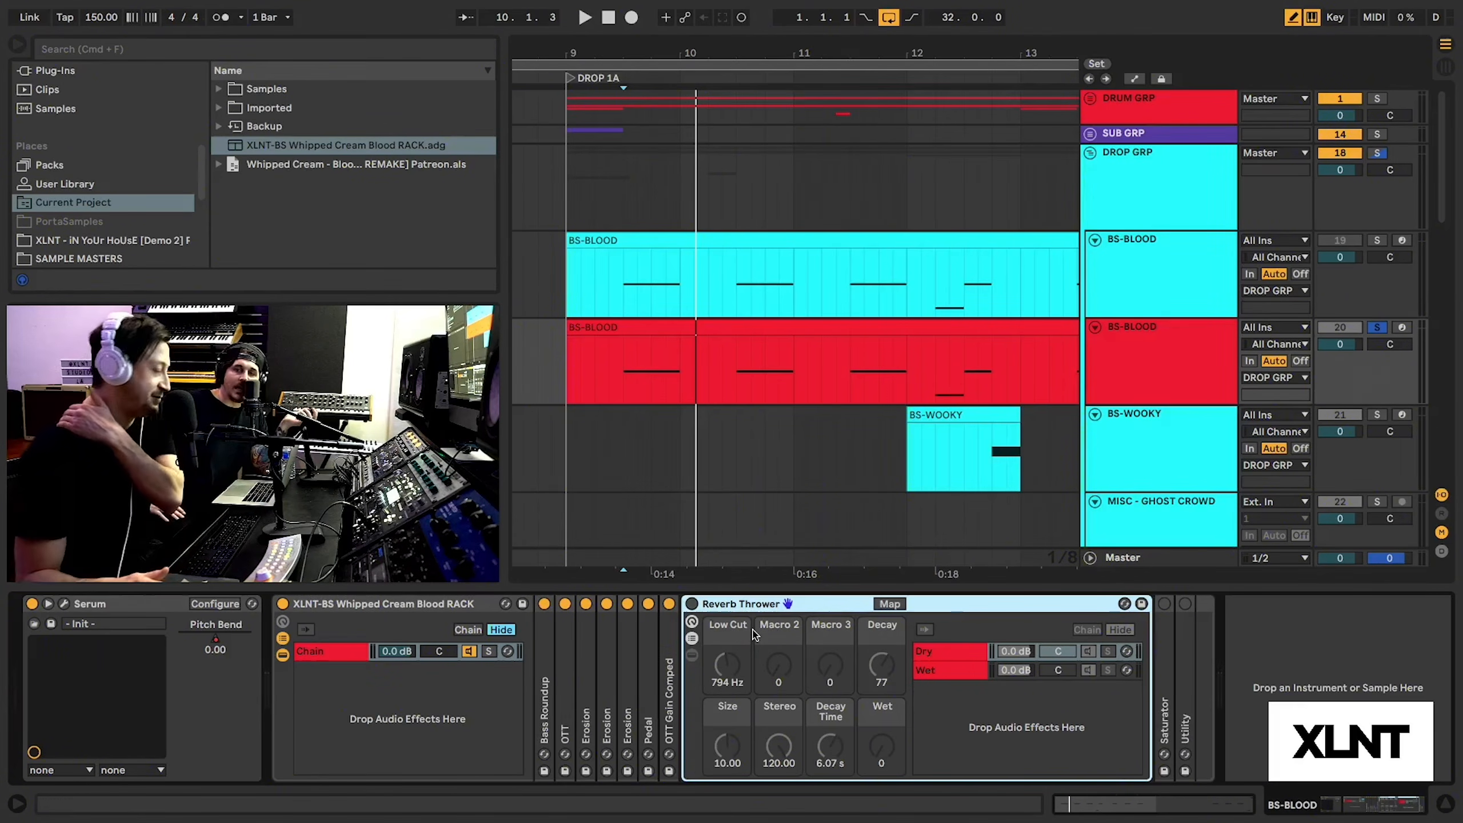
{"action": "left_click", "coordinate": [692, 604]}
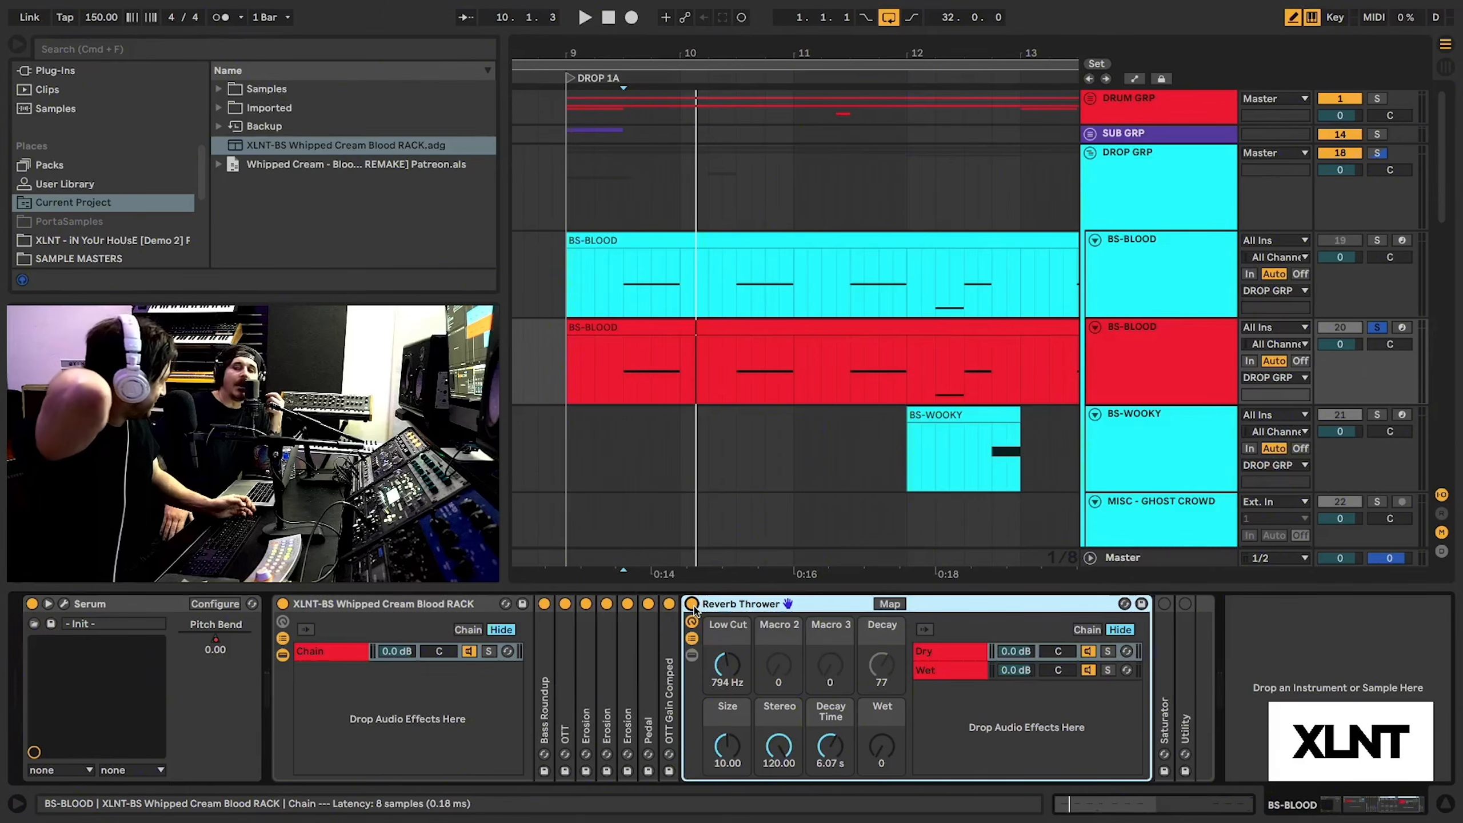
{"action": "double_click", "coordinate": [978, 603]}
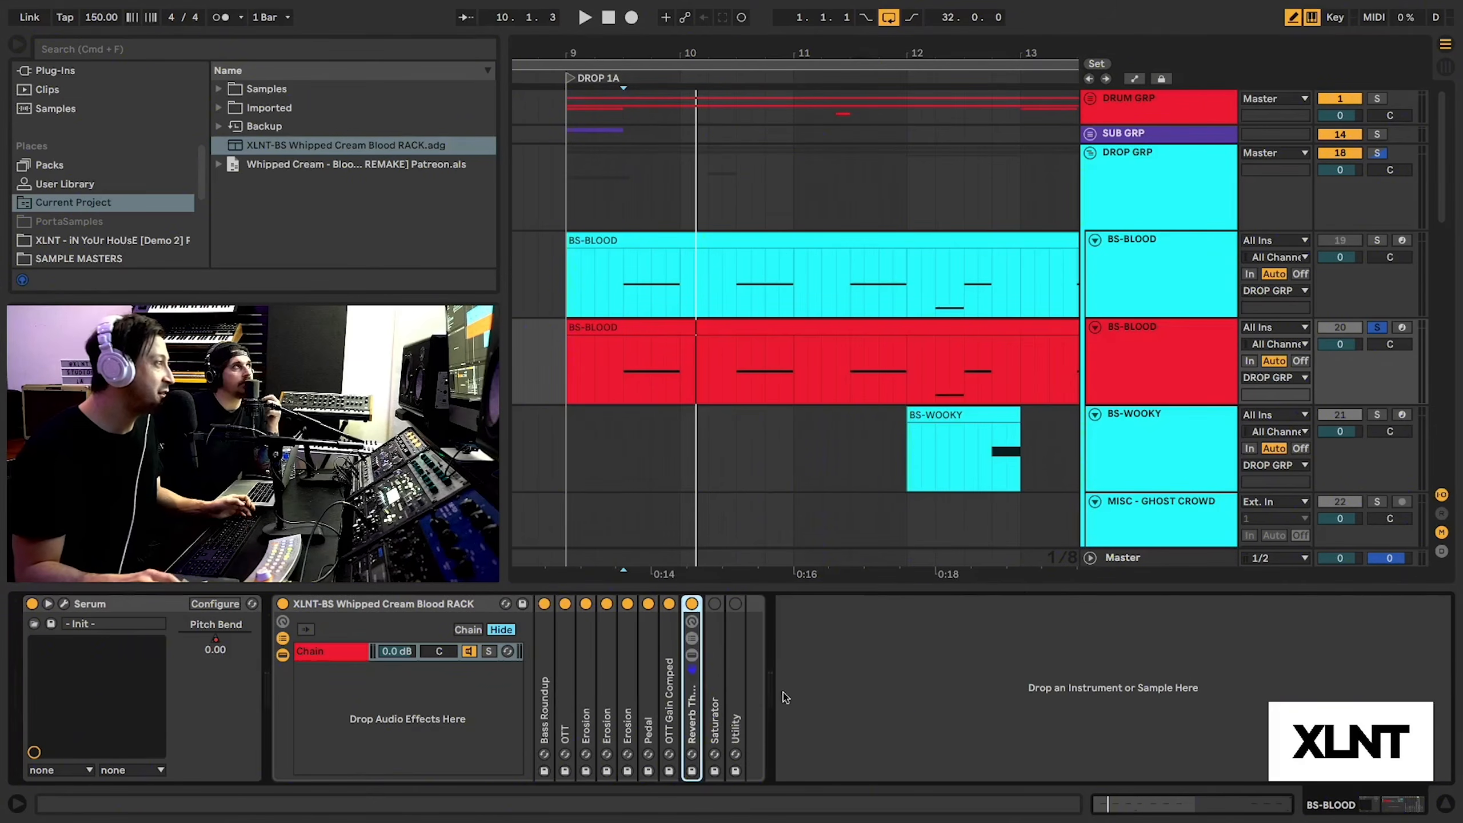
{"action": "double_click", "coordinate": [693, 714]}
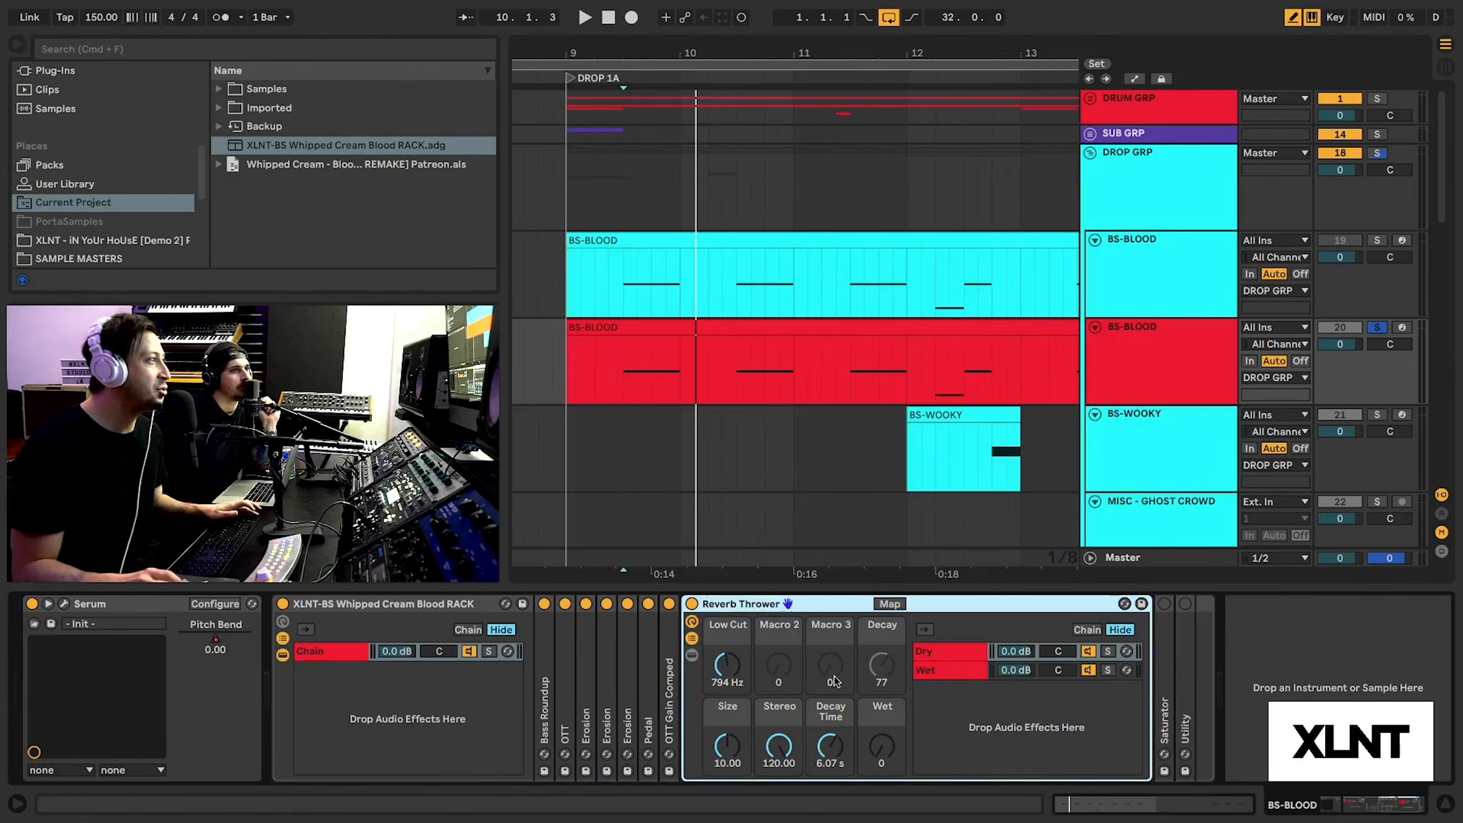
Examine the BS-BLOOD clips across the DROP 1B and DROP 1C sections, then fold Reverb Thrower.
{"action": "left_click_drag", "start_coordinate": [818, 56], "coordinate": [839, 12]}
{"action": "scroll", "coordinate": [763, 297], "scroll_direction": "right", "scroll_amount": 5}
{"action": "scroll", "coordinate": [827, 198], "scroll_direction": "right", "scroll_amount": 3}
{"action": "scroll", "coordinate": [809, 230], "scroll_direction": "right", "scroll_amount": 3}
{"action": "scroll", "coordinate": [828, 245], "scroll_direction": "right", "scroll_amount": 4}
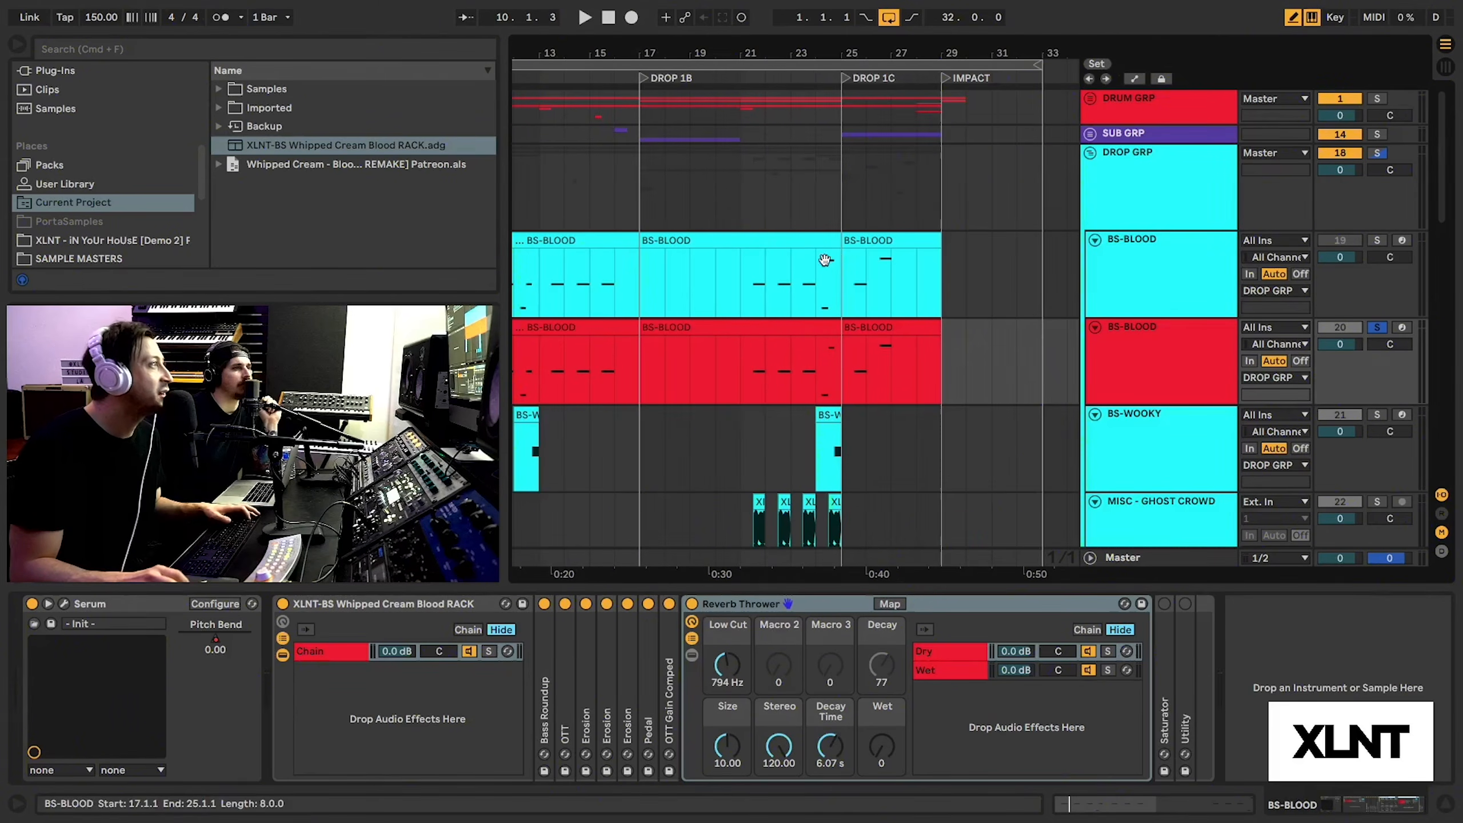
{"action": "left_click_drag", "start_coordinate": [760, 45], "coordinate": [759, 58]}
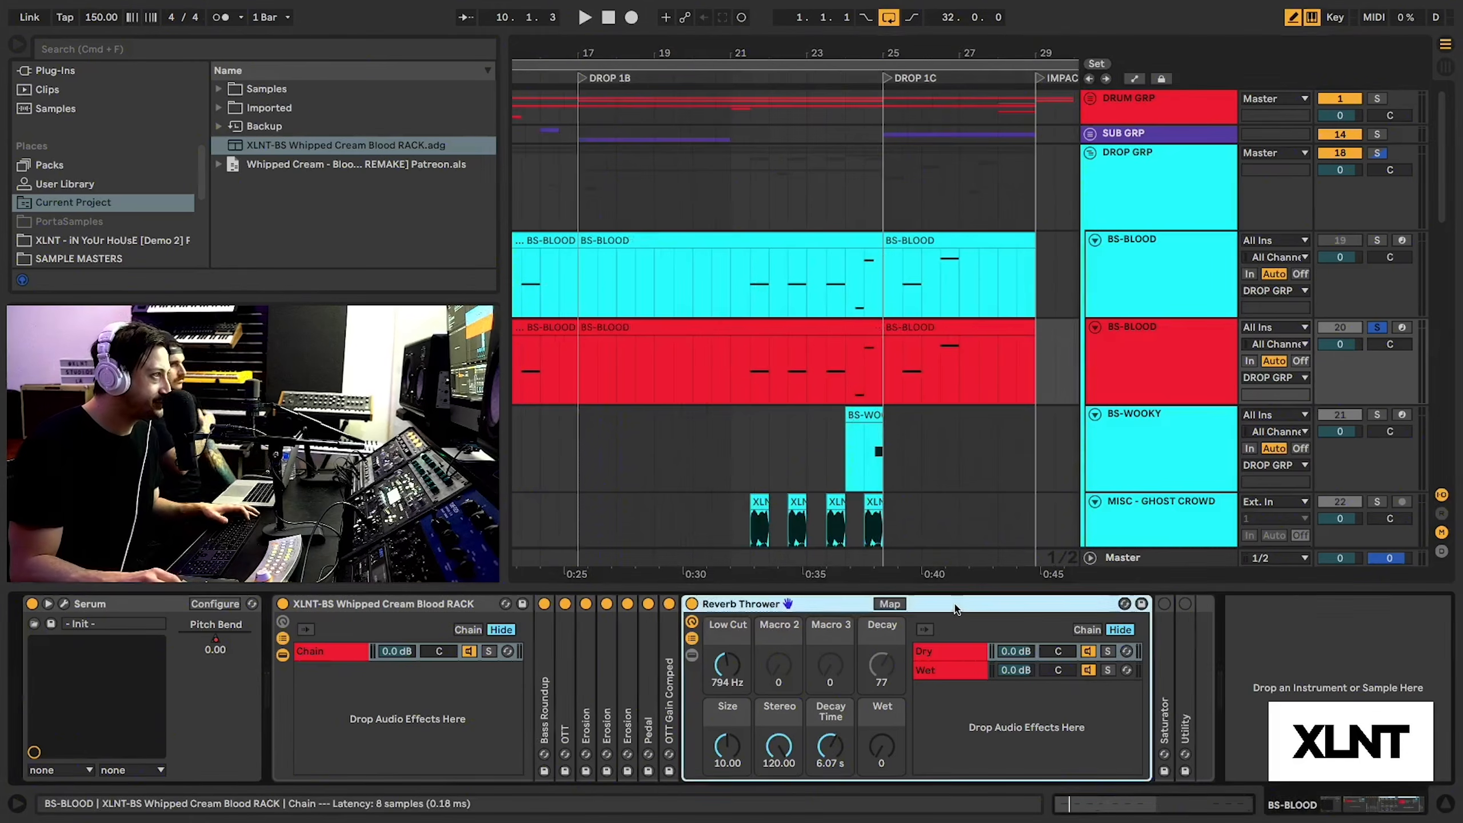
{"action": "double_click", "coordinate": [720, 604]}
Unfold Saturator in the rack, turn it on and audition the soloed bass with its Analog Clip curve.
{"action": "double_click", "coordinate": [716, 675]}
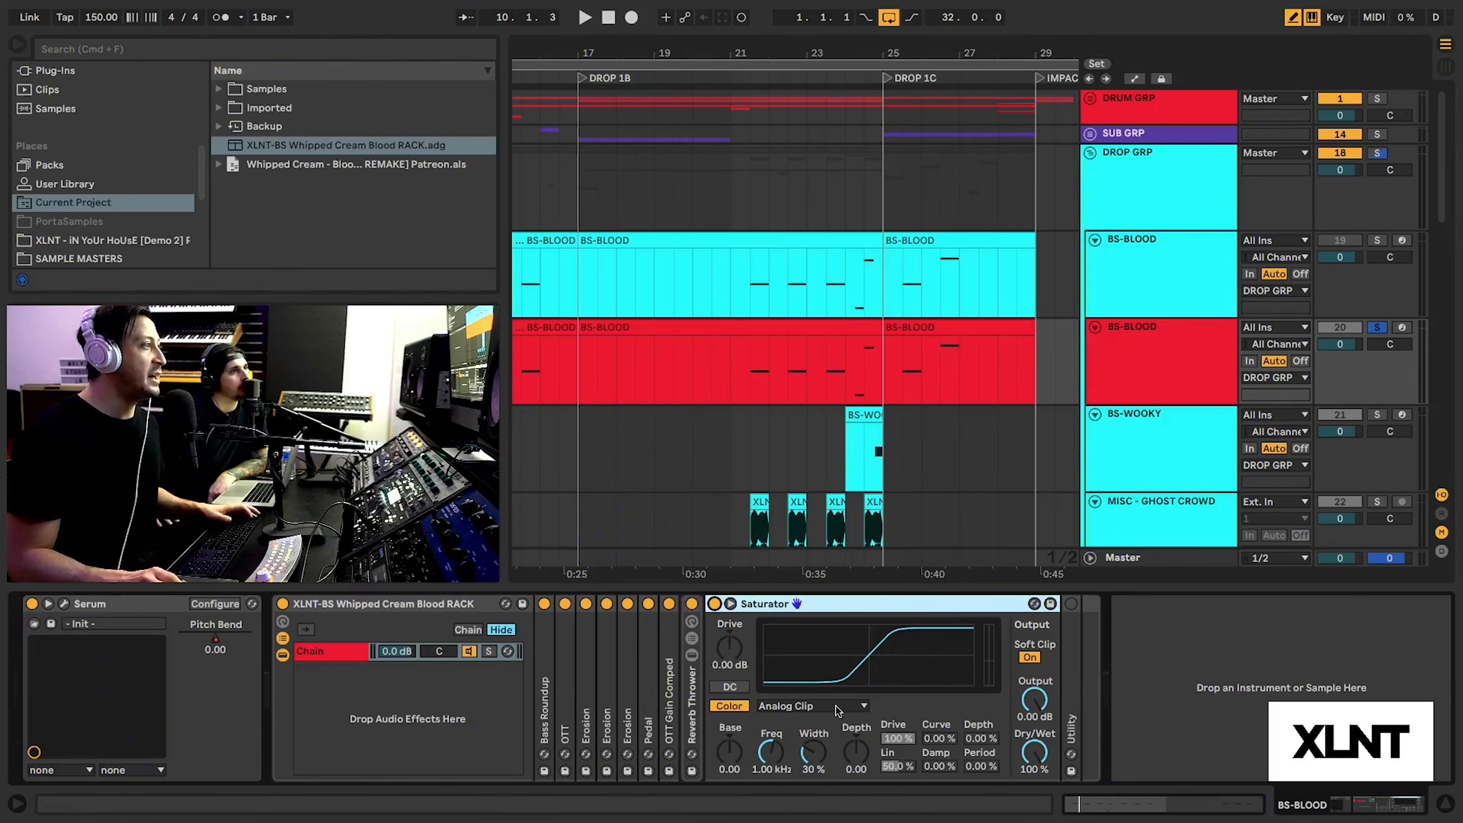
{"action": "key", "text": "space"}
{"action": "key", "text": "space"}
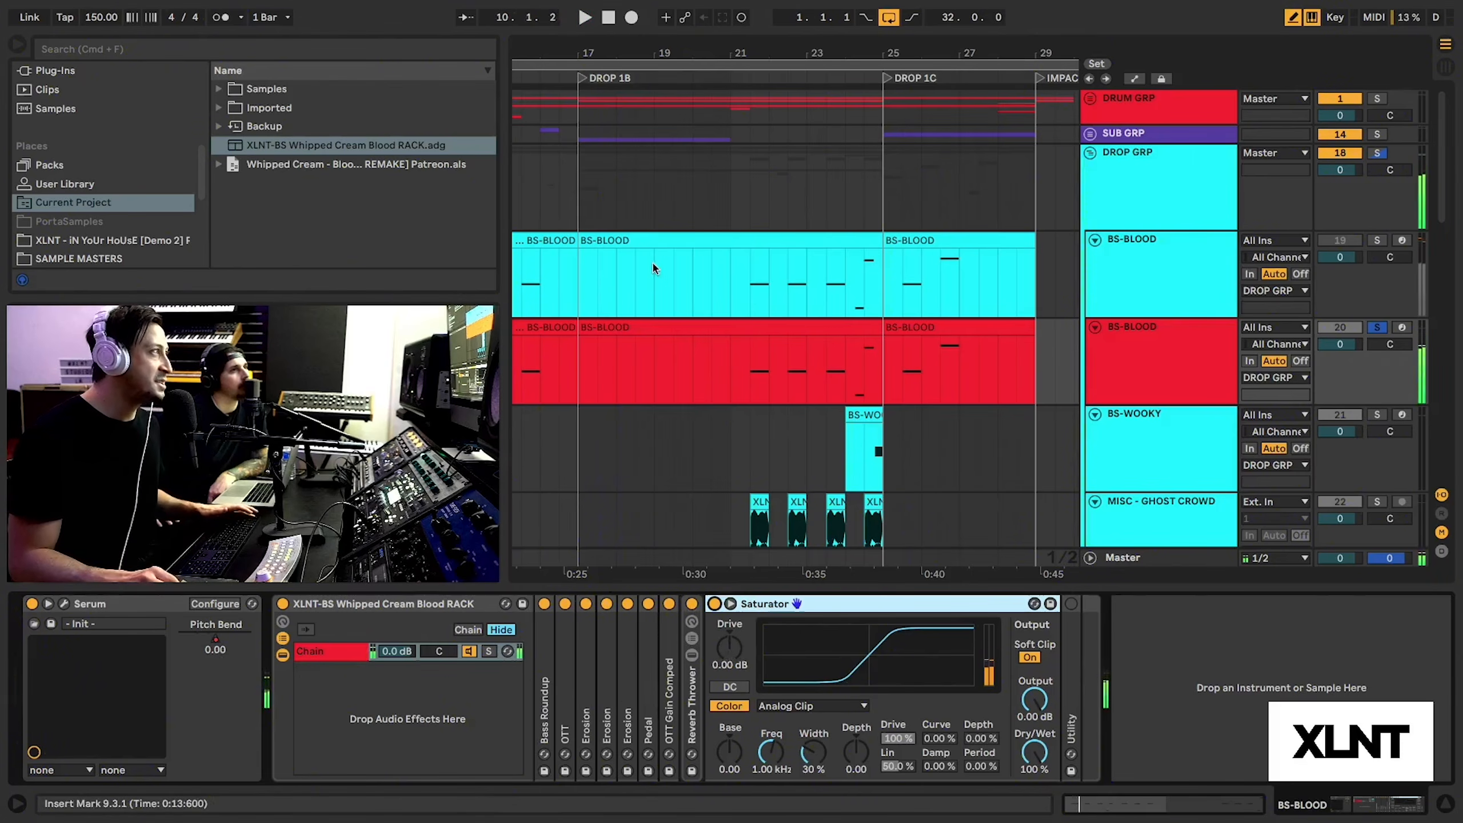
Return to DROP 1A, audition the bass from 9.3.1 with Saturator active and clear the red BS-BLOOD track's solo.
{"action": "scroll", "coordinate": [643, 252], "scroll_direction": "left", "scroll_amount": 10}
{"action": "key", "text": "space"}
{"action": "left_click_drag", "start_coordinate": [738, 55], "coordinate": [738, 411]}
{"action": "key", "text": "space"}
{"action": "key", "text": "space"}
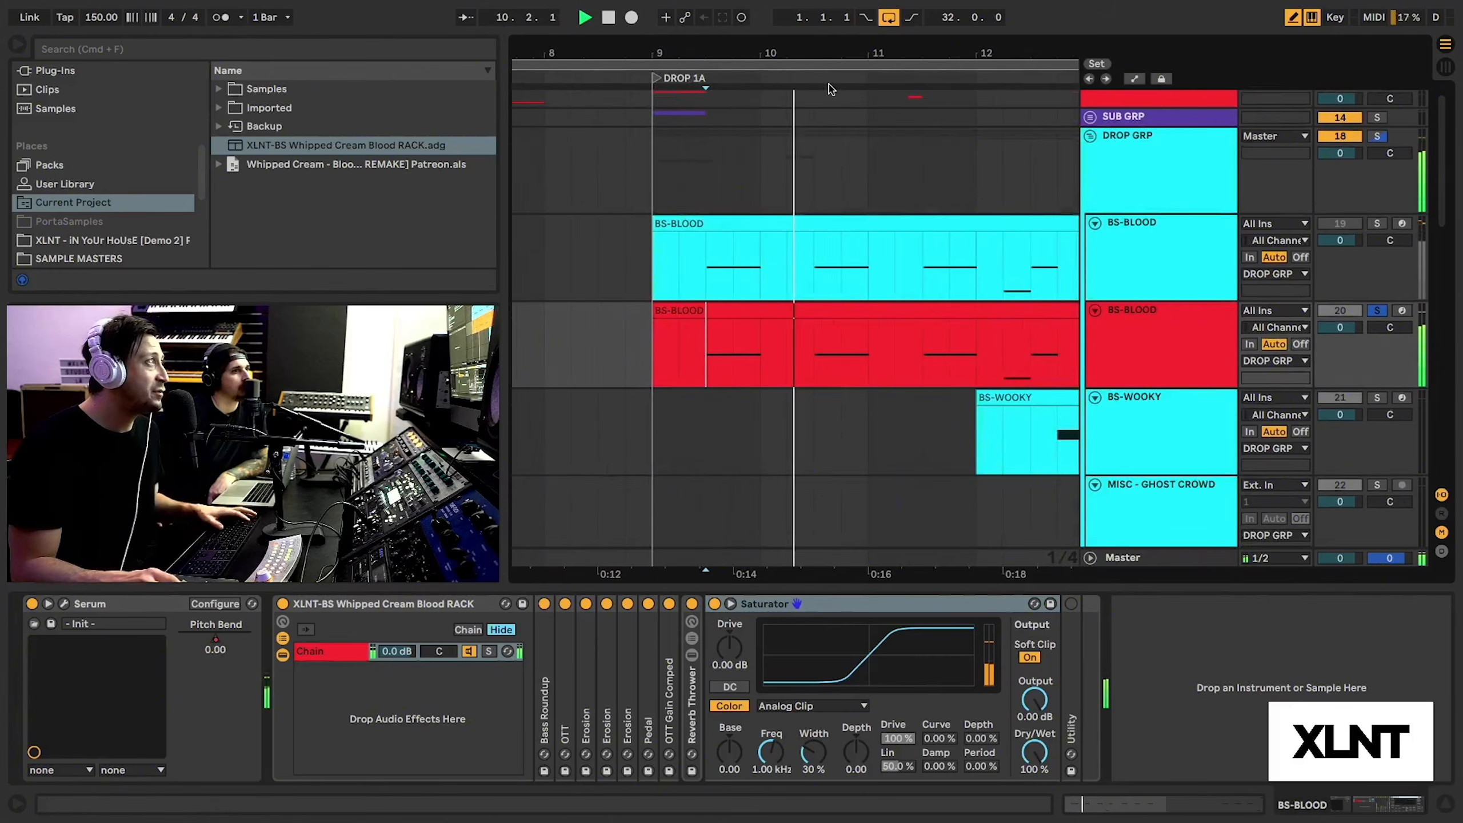
{"action": "key", "text": "space"}
{"action": "left_click_drag", "start_coordinate": [826, 56], "coordinate": [826, 7]}
{"action": "left_click", "coordinate": [1377, 311]}
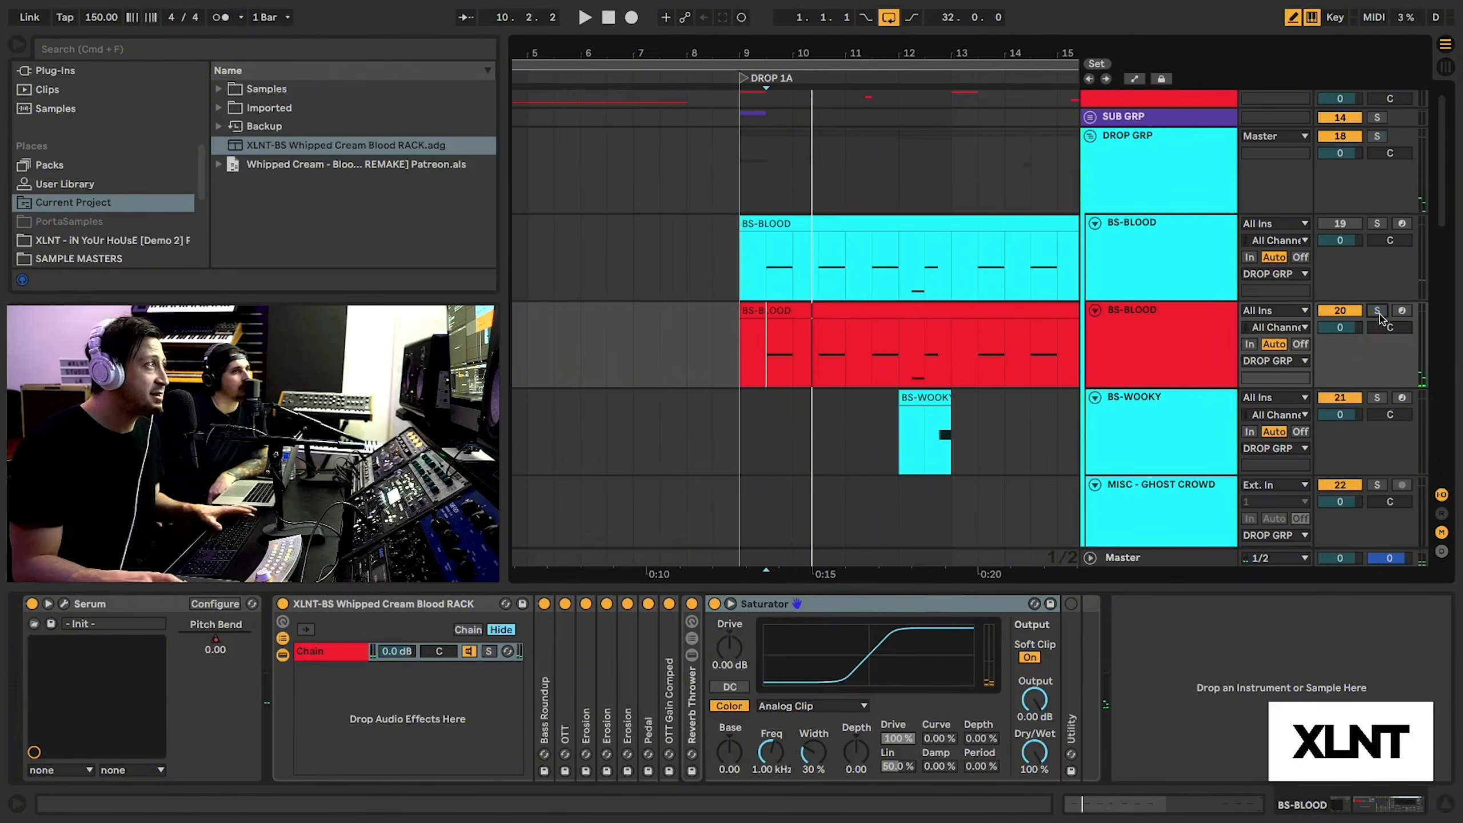
Play the bass within the full mix in DROP 1A and switch the rack's unfolded device from Saturator to Utility.
{"action": "key", "text": "space"}
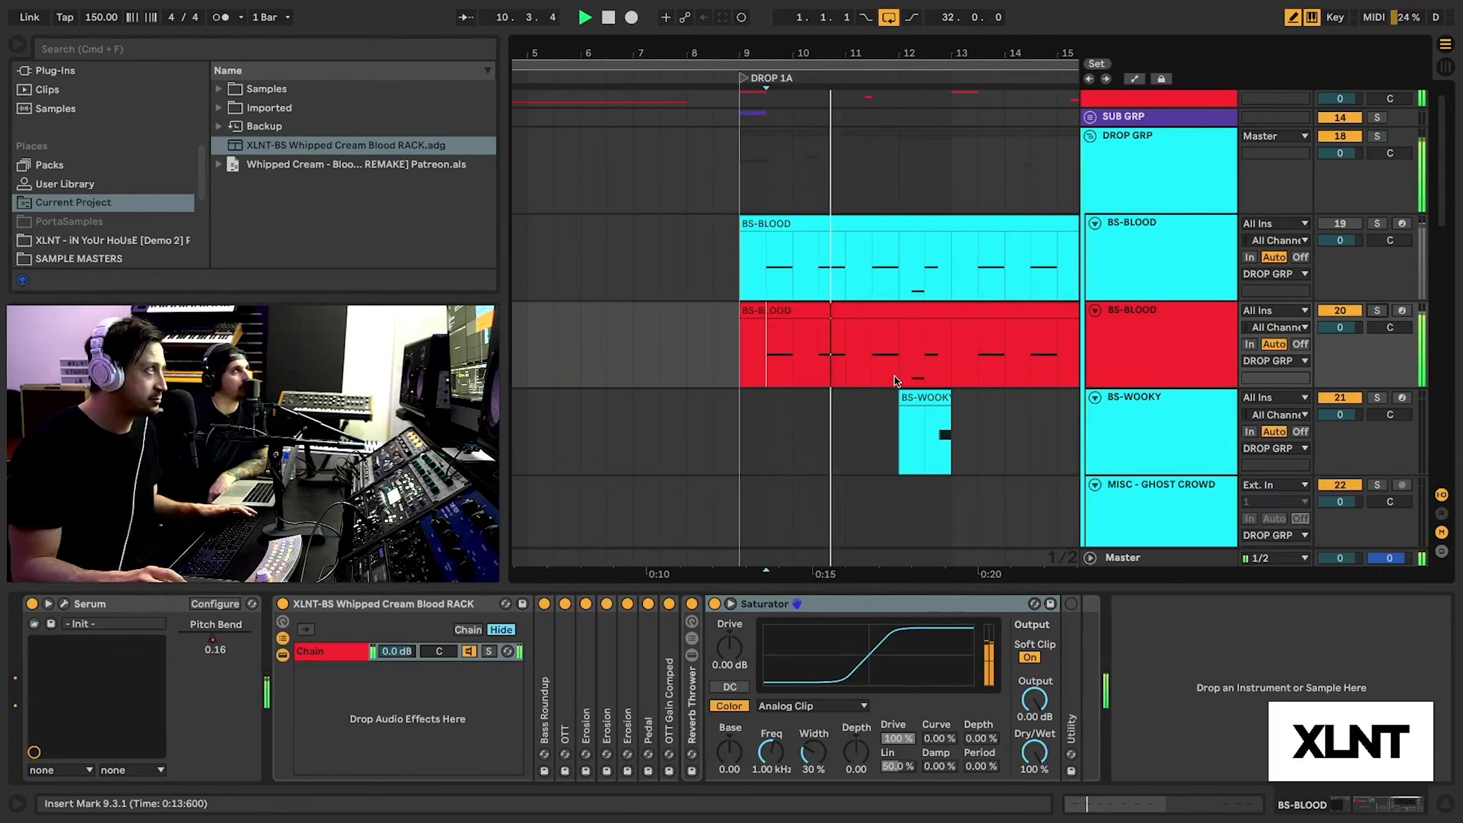
{"action": "scroll", "coordinate": [889, 391], "scroll_direction": "right", "scroll_amount": 3}
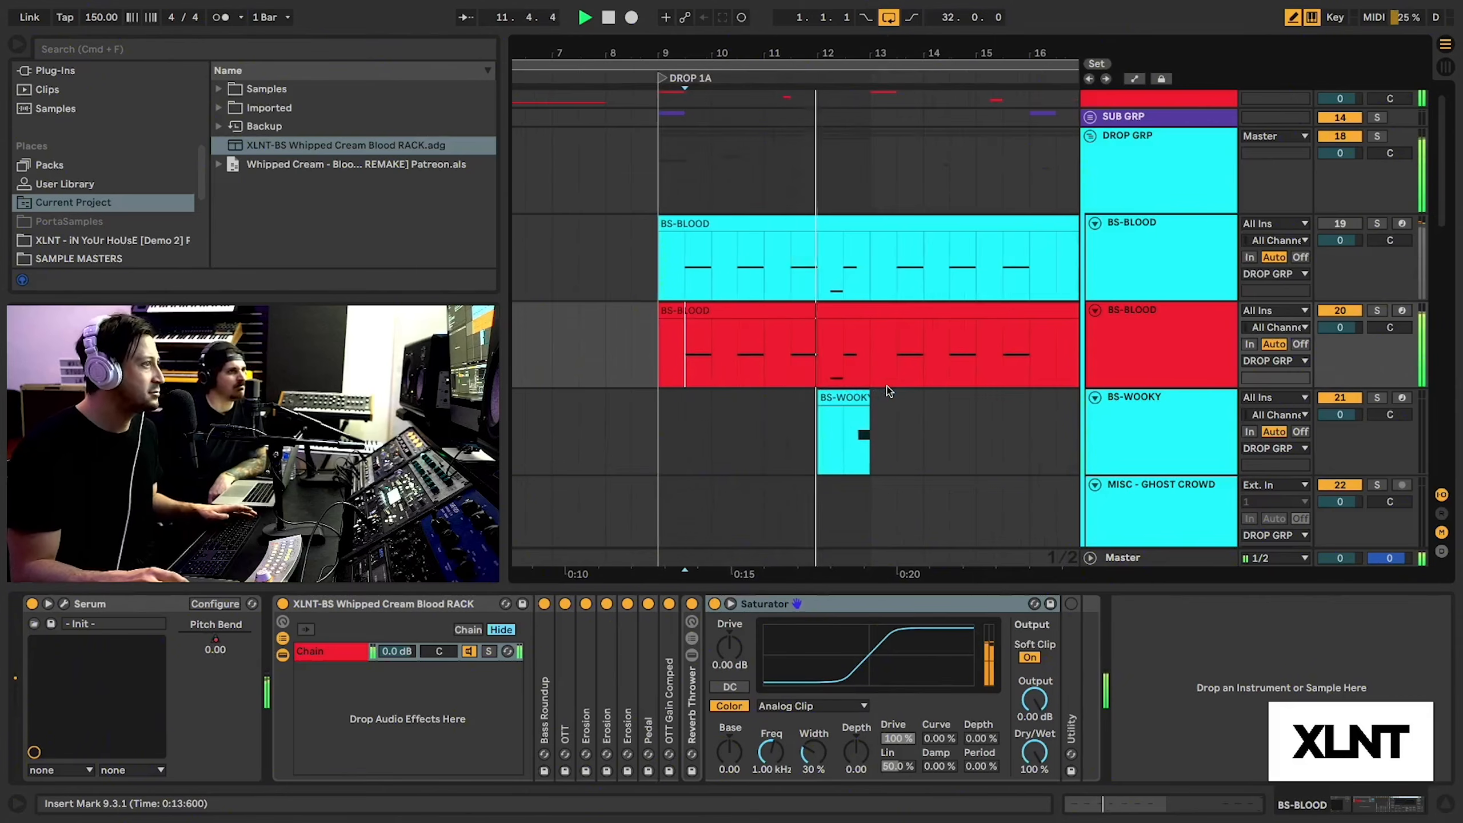
{"action": "double_click", "coordinate": [1075, 657]}
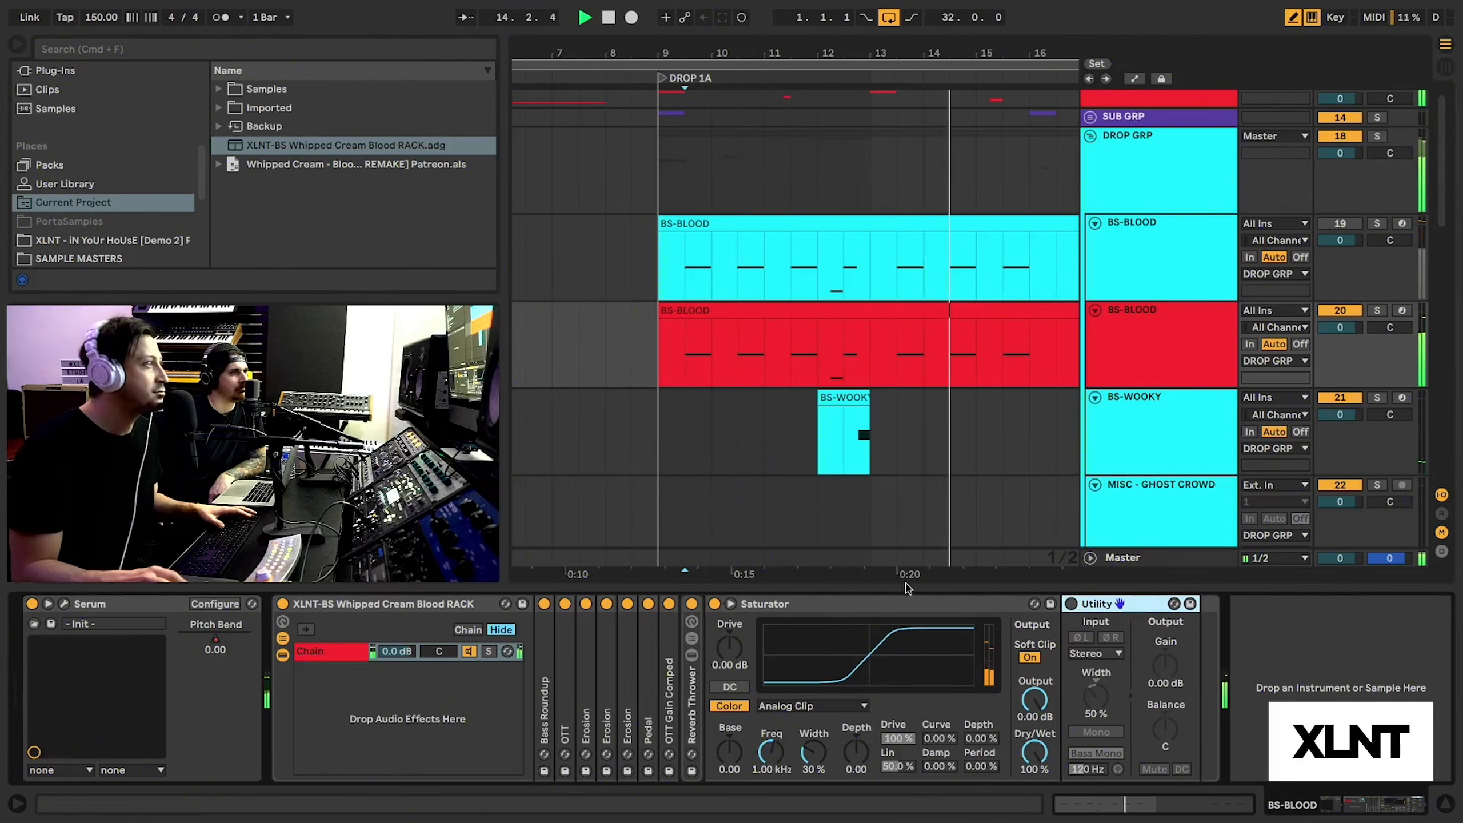
{"action": "double_click", "coordinate": [829, 604]}
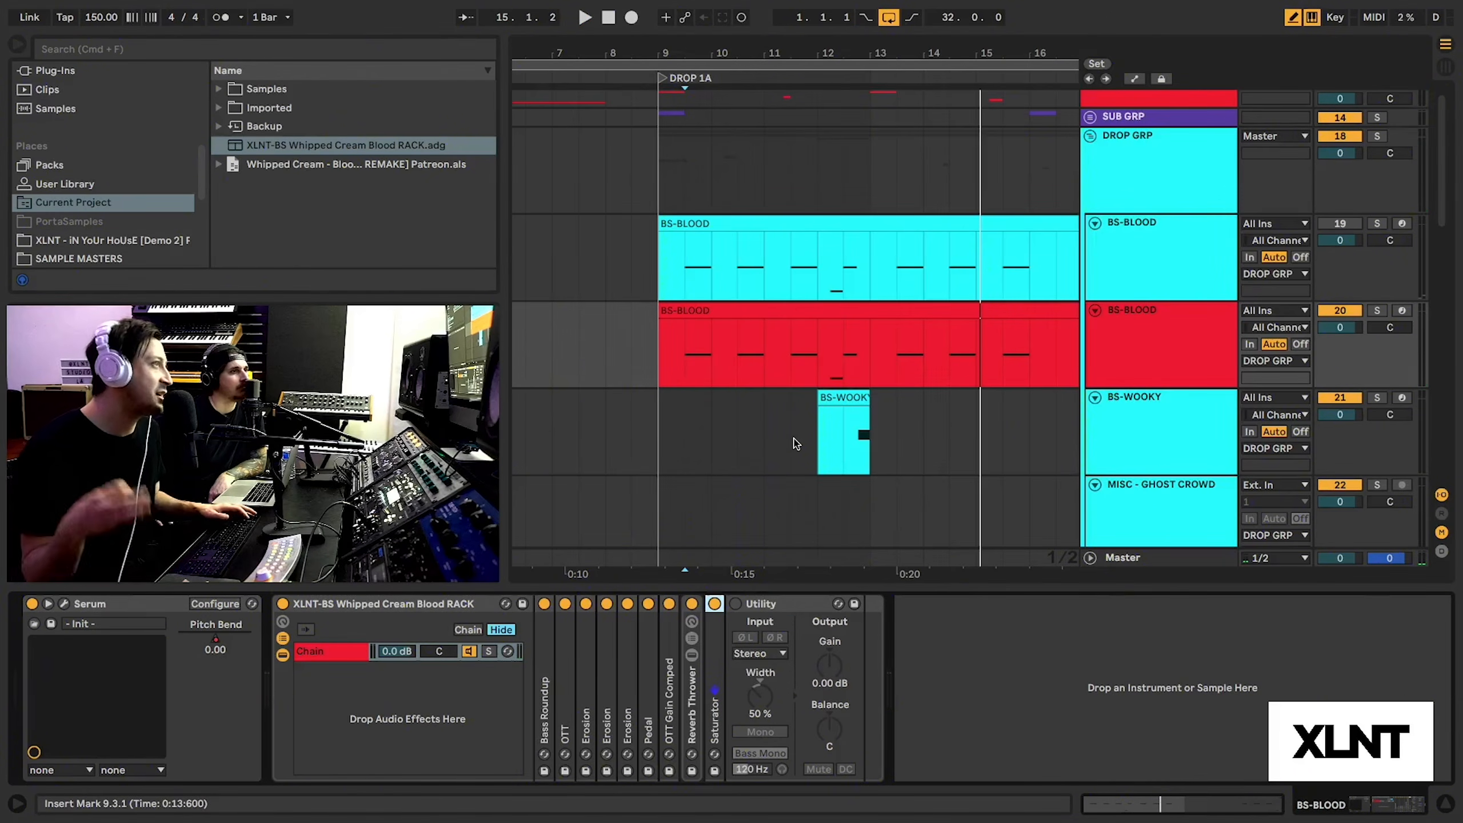
Turn on Utility at the end of the rack and keep its controls displayed.
{"action": "left_click_drag", "start_coordinate": [697, 42], "coordinate": [697, 81]}
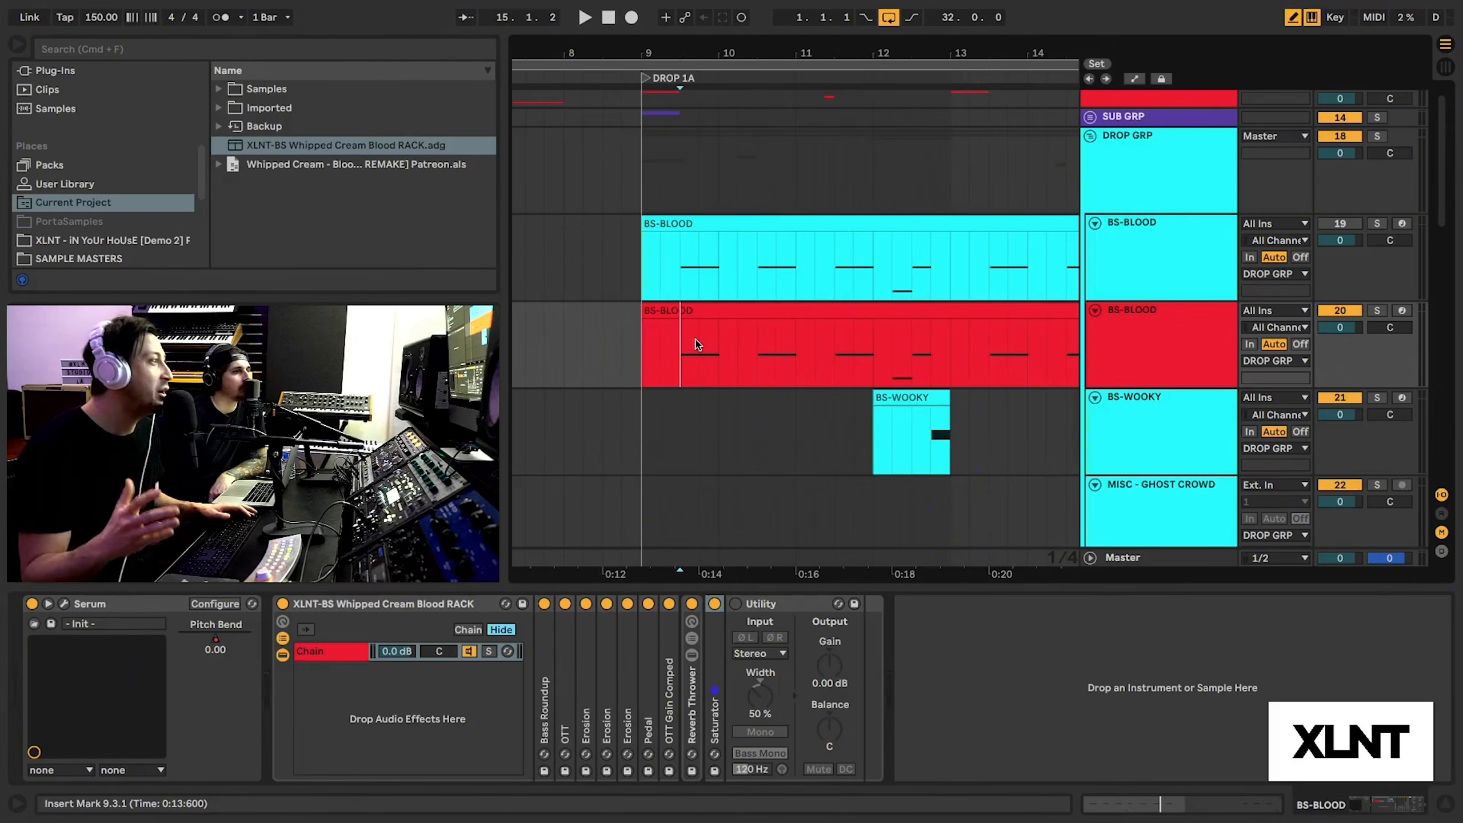
{"action": "left_click", "coordinate": [736, 604]}
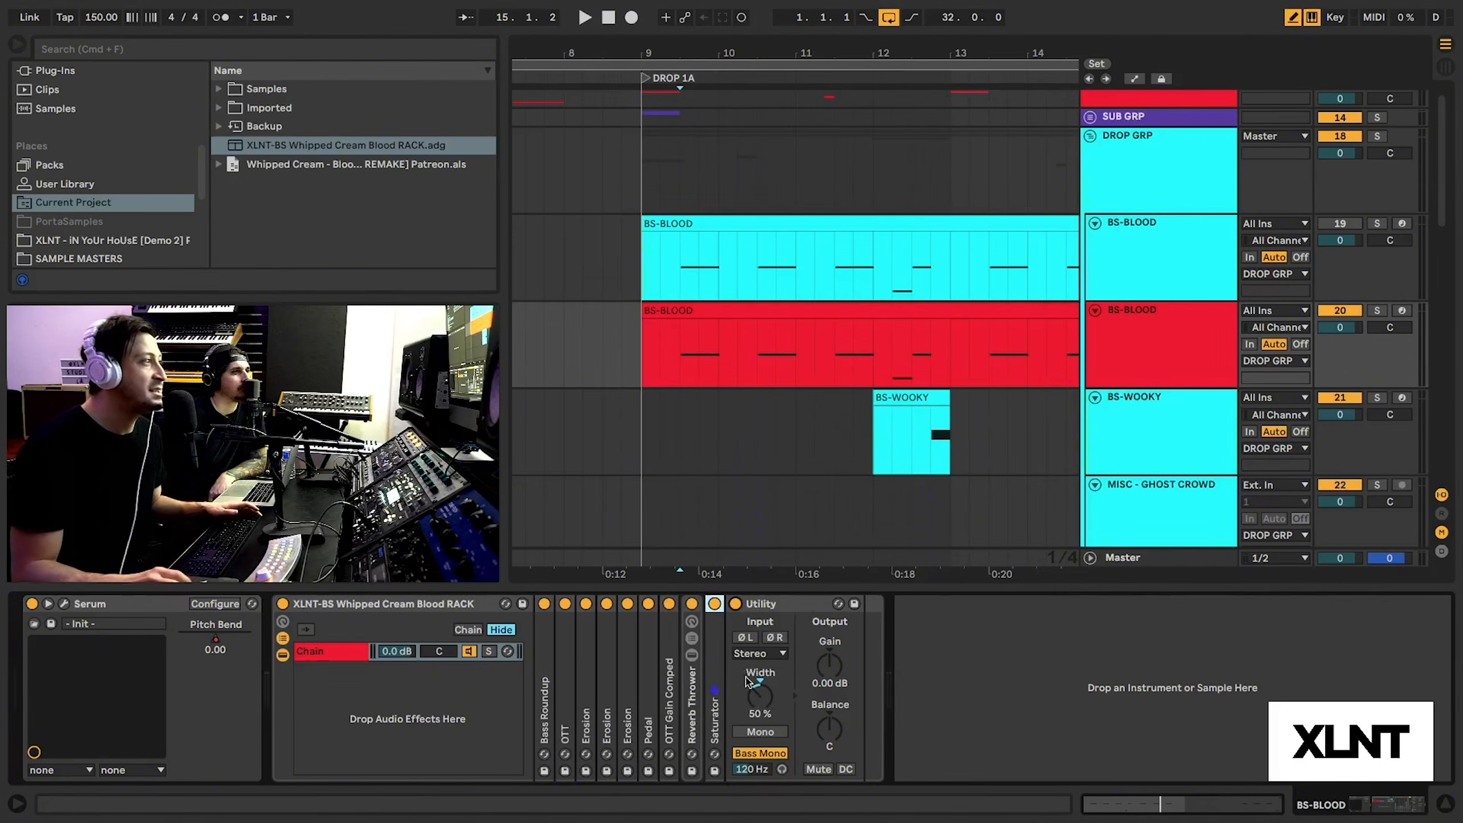
{"action": "double_click", "coordinate": [799, 610]}
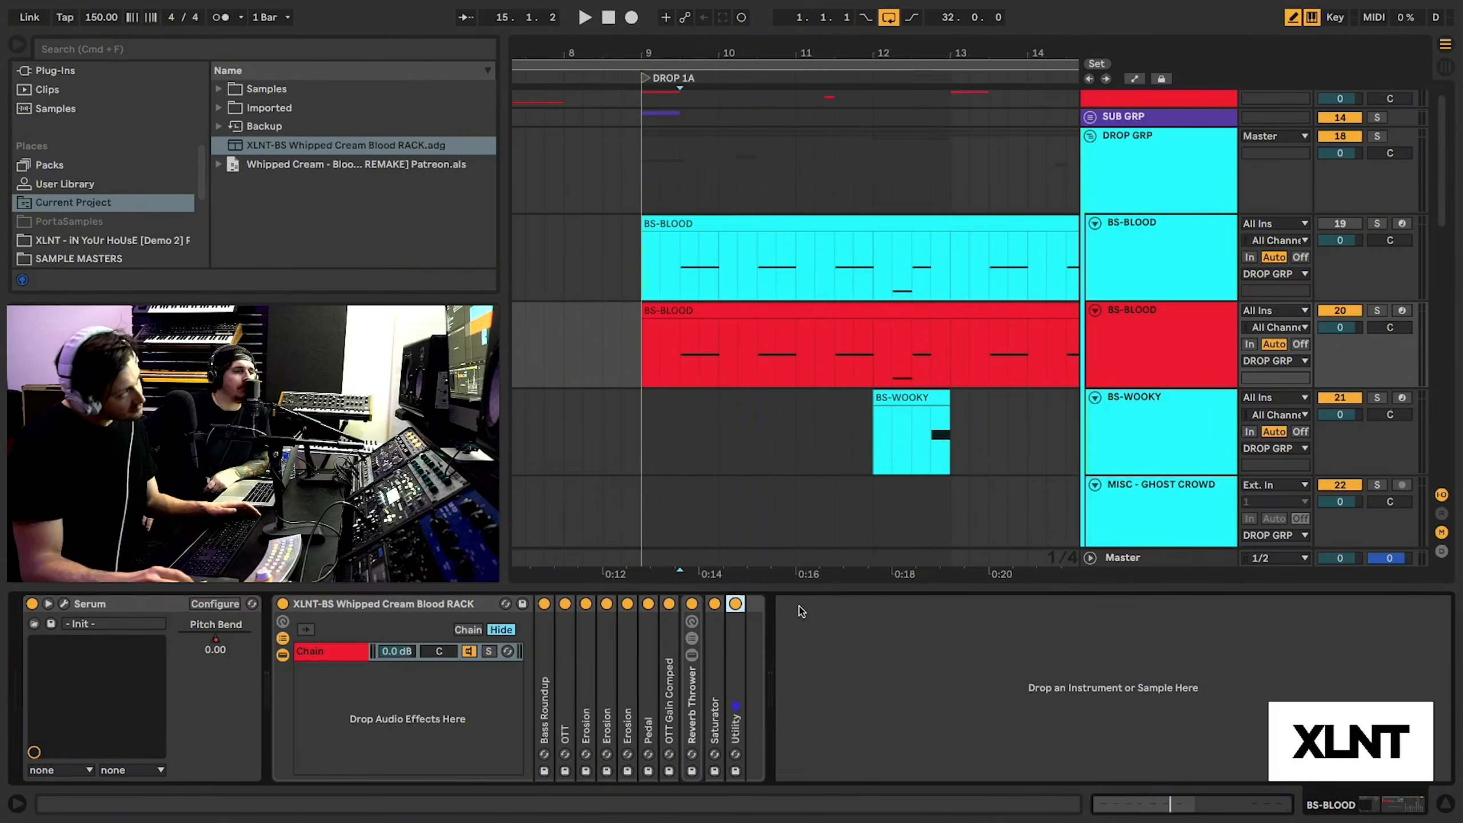
{"action": "double_click", "coordinate": [736, 652]}
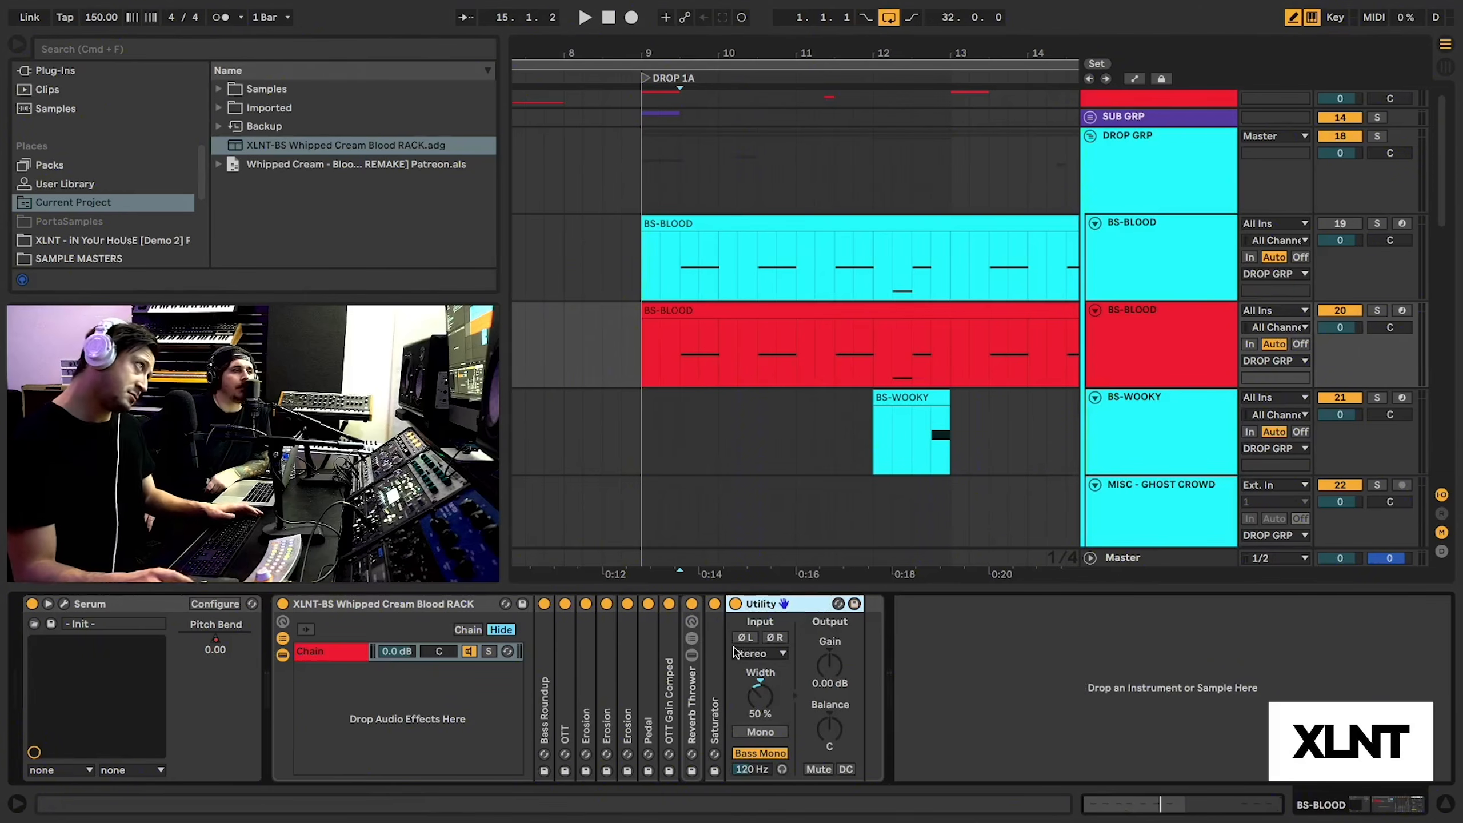
Solo the red BS-BLOOD track and compare it from 9.3.1 with Utility's Bass Mono off and on, leaving it on.
{"action": "key", "text": "space"}
{"action": "left_click", "coordinate": [1376, 311]}
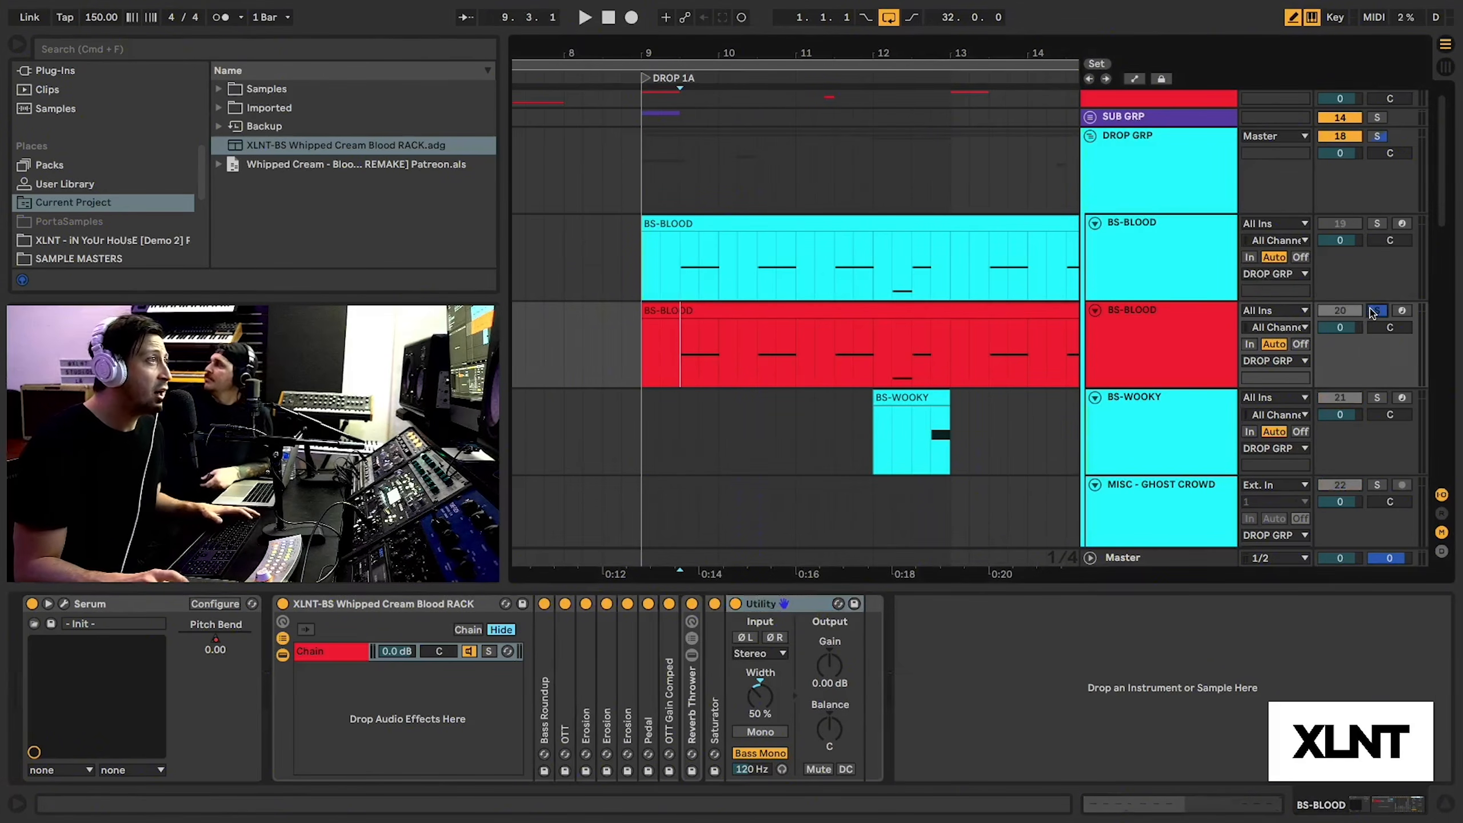
{"action": "left_click", "coordinate": [769, 753]}
{"action": "key", "text": "space"}
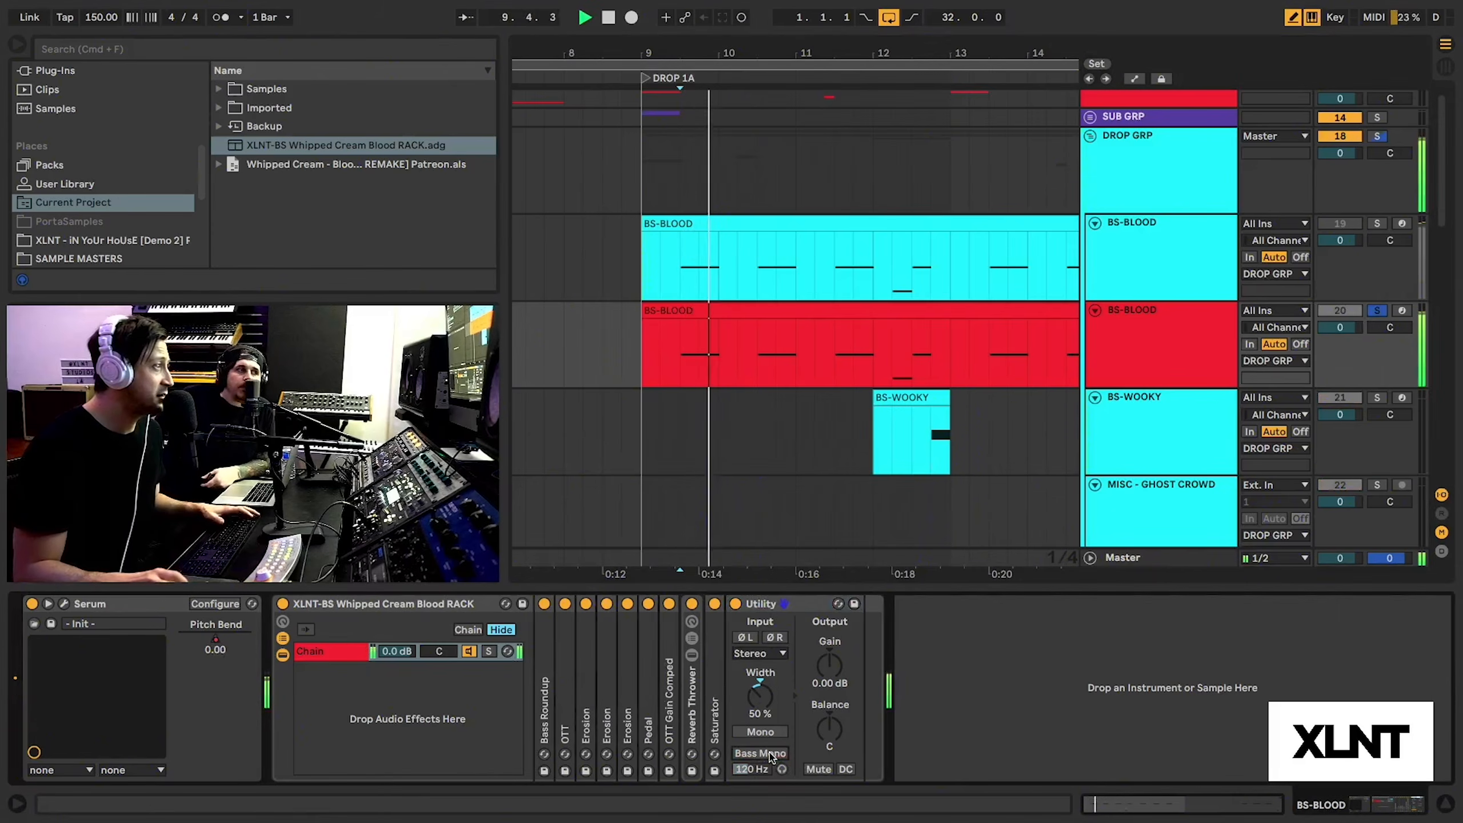
{"action": "left_click", "coordinate": [770, 754]}
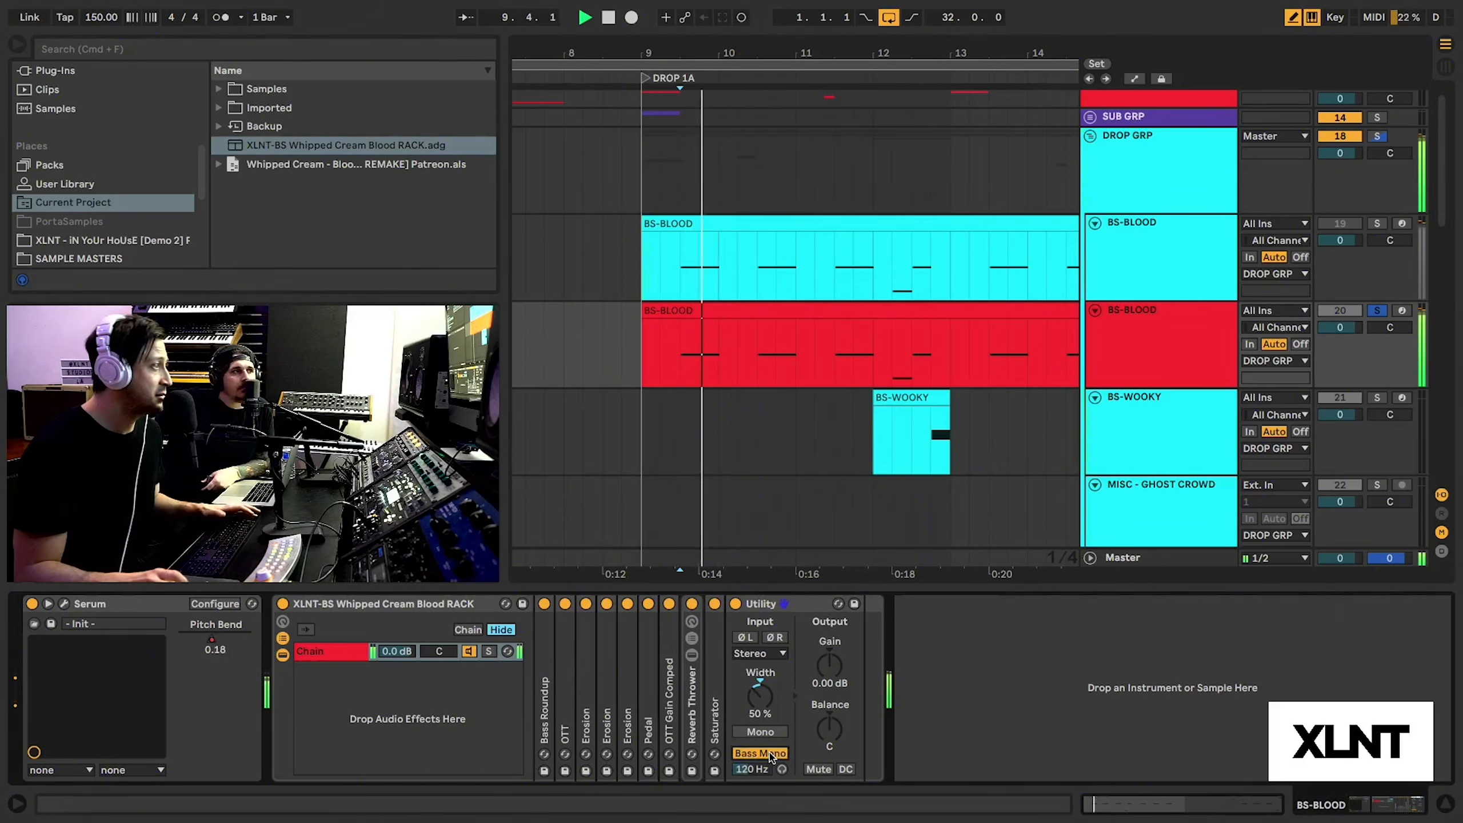
{"action": "key", "text": "space"}
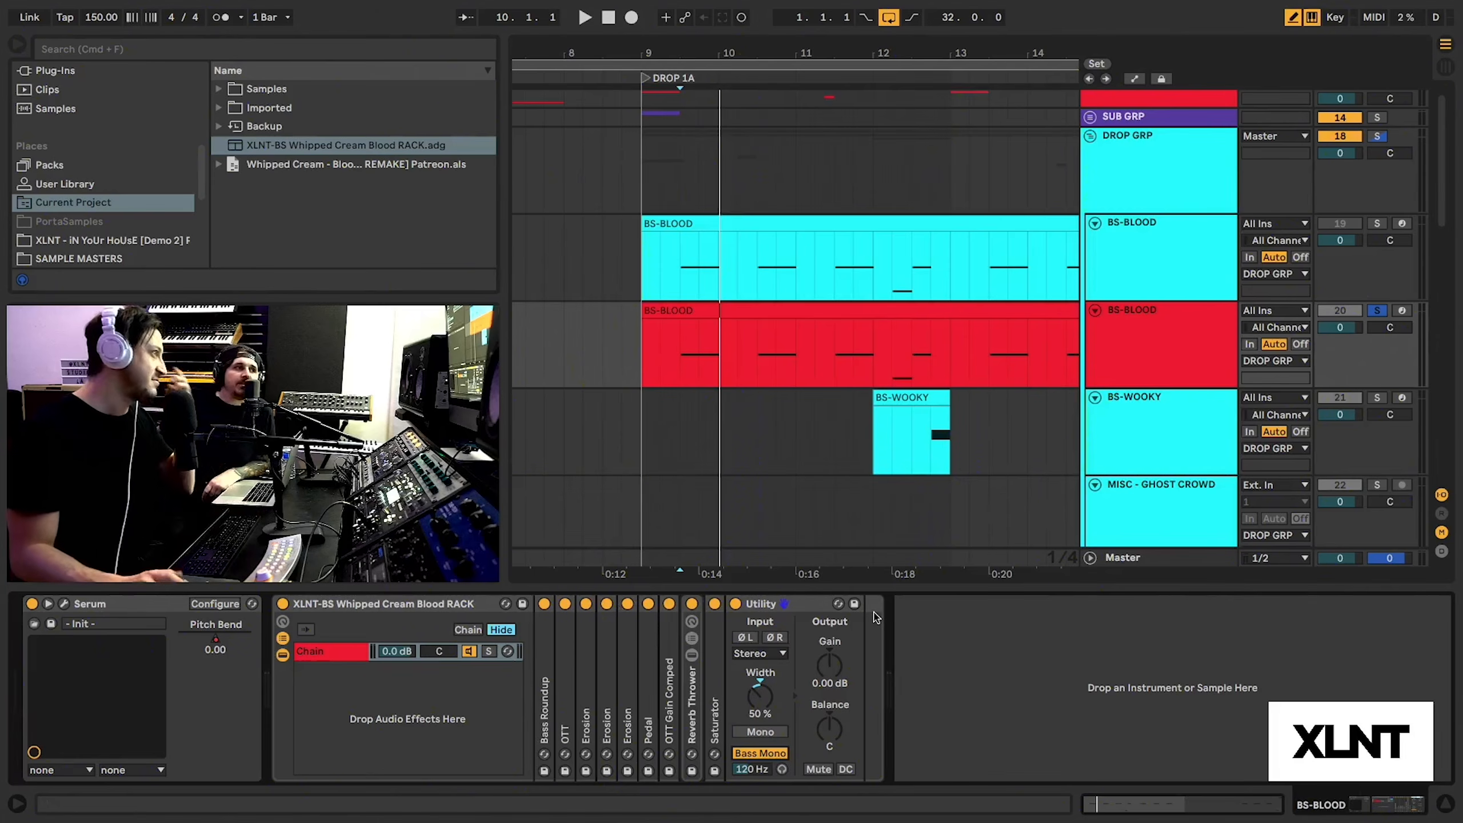
{"action": "double_click", "coordinate": [810, 603]}
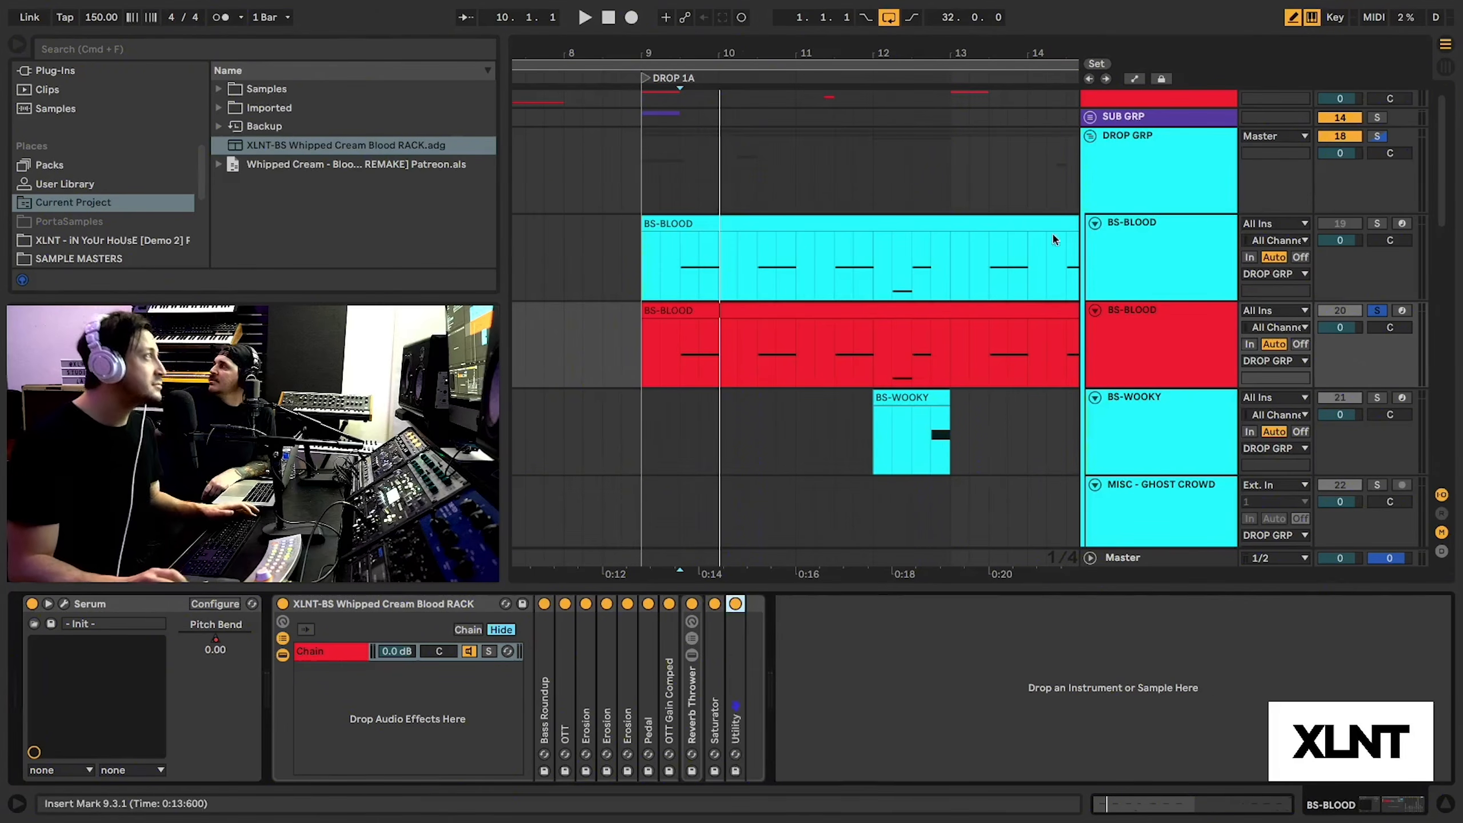
{"action": "mouse_move", "coordinate": [778, 55]}
{"action": "left_mouse_down"}
{"action": "mouse_move", "coordinate": [778, 13]}
{"action": "mouse_move", "coordinate": [753, 53]}
{"action": "left_mouse_up"}
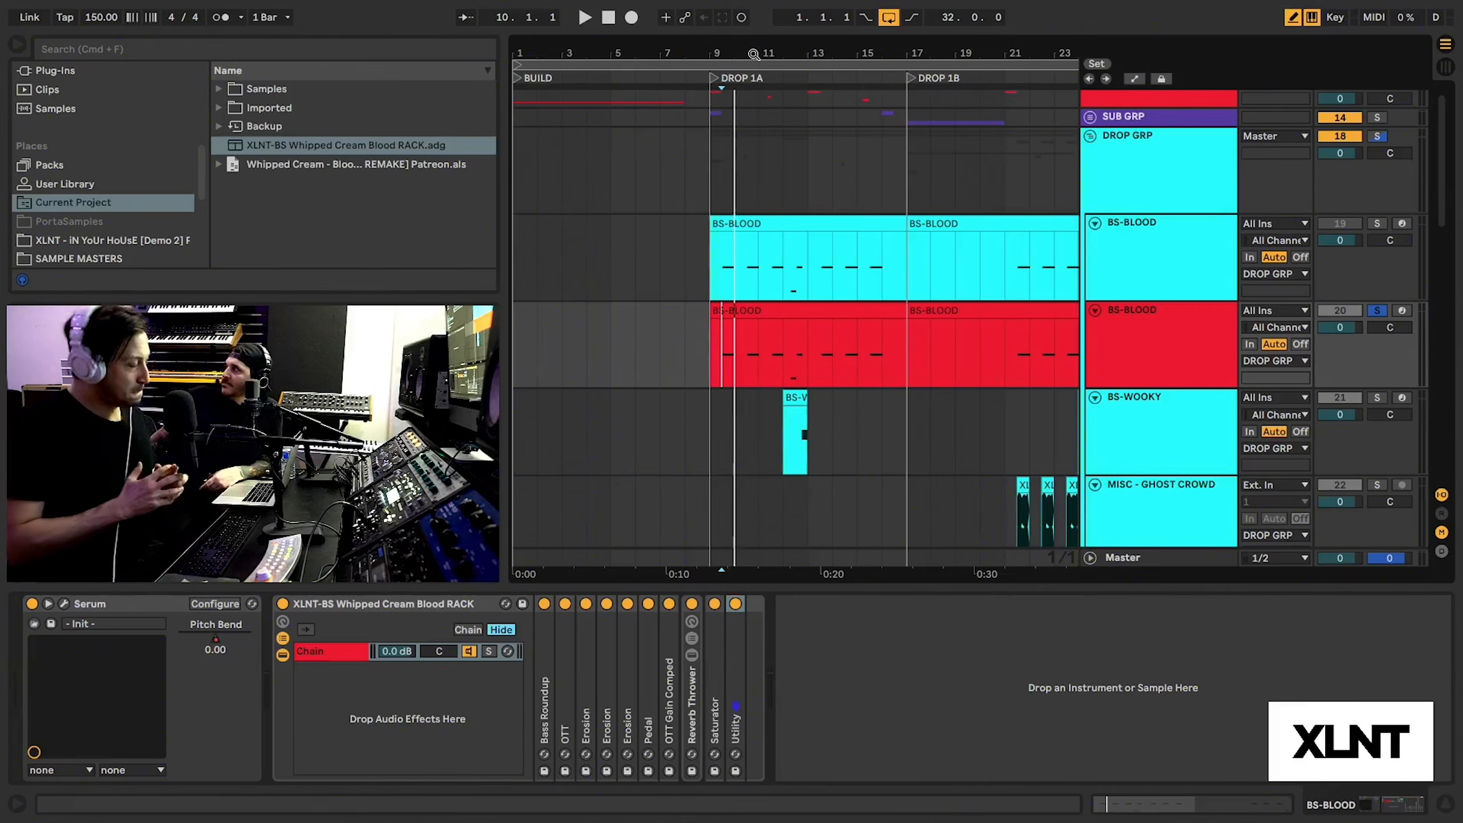
{"action": "left_click_drag", "start_coordinate": [754, 54], "coordinate": [640, 50]}
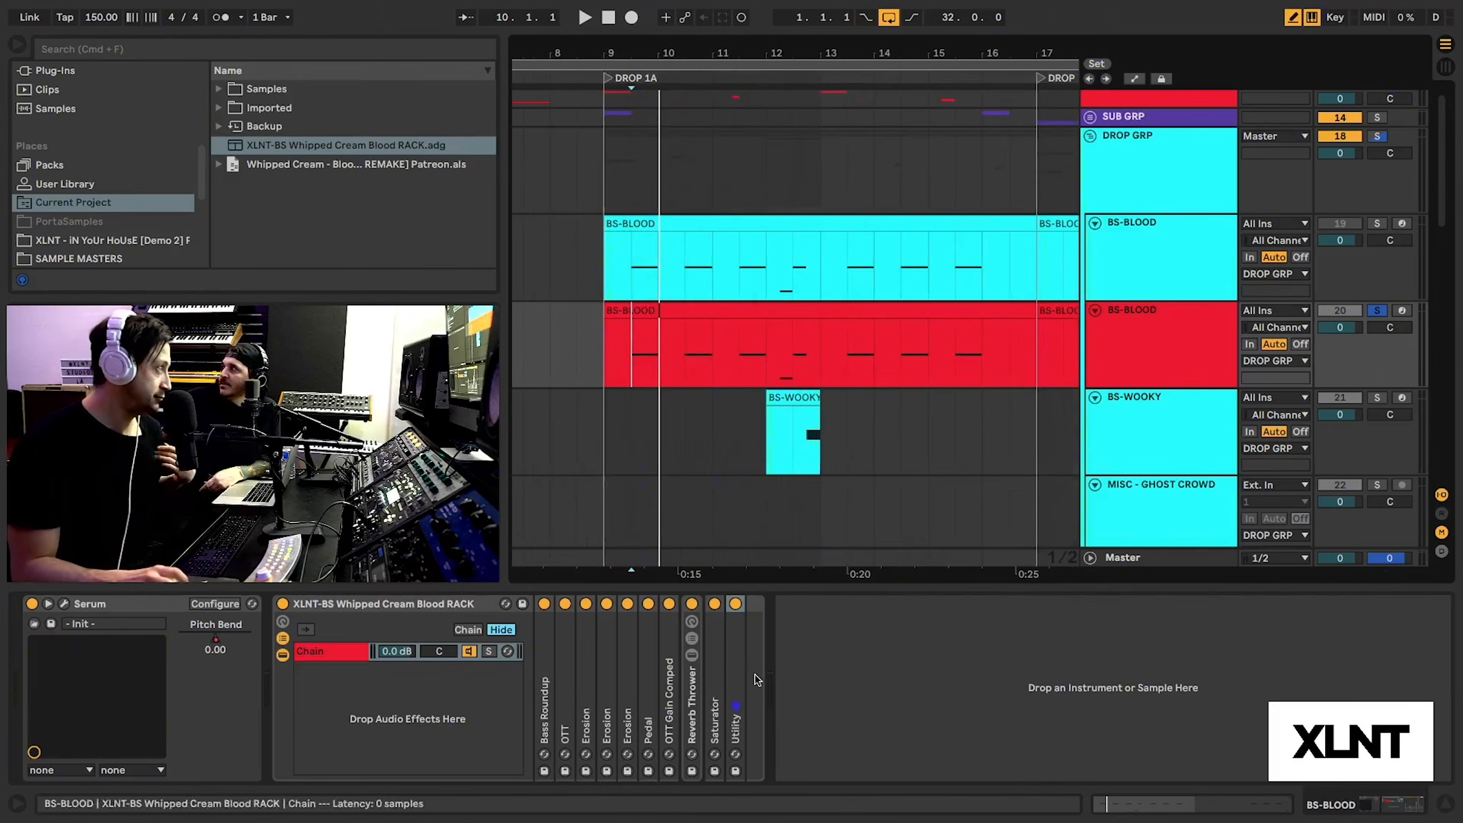
{"action": "double_click", "coordinate": [737, 654]}
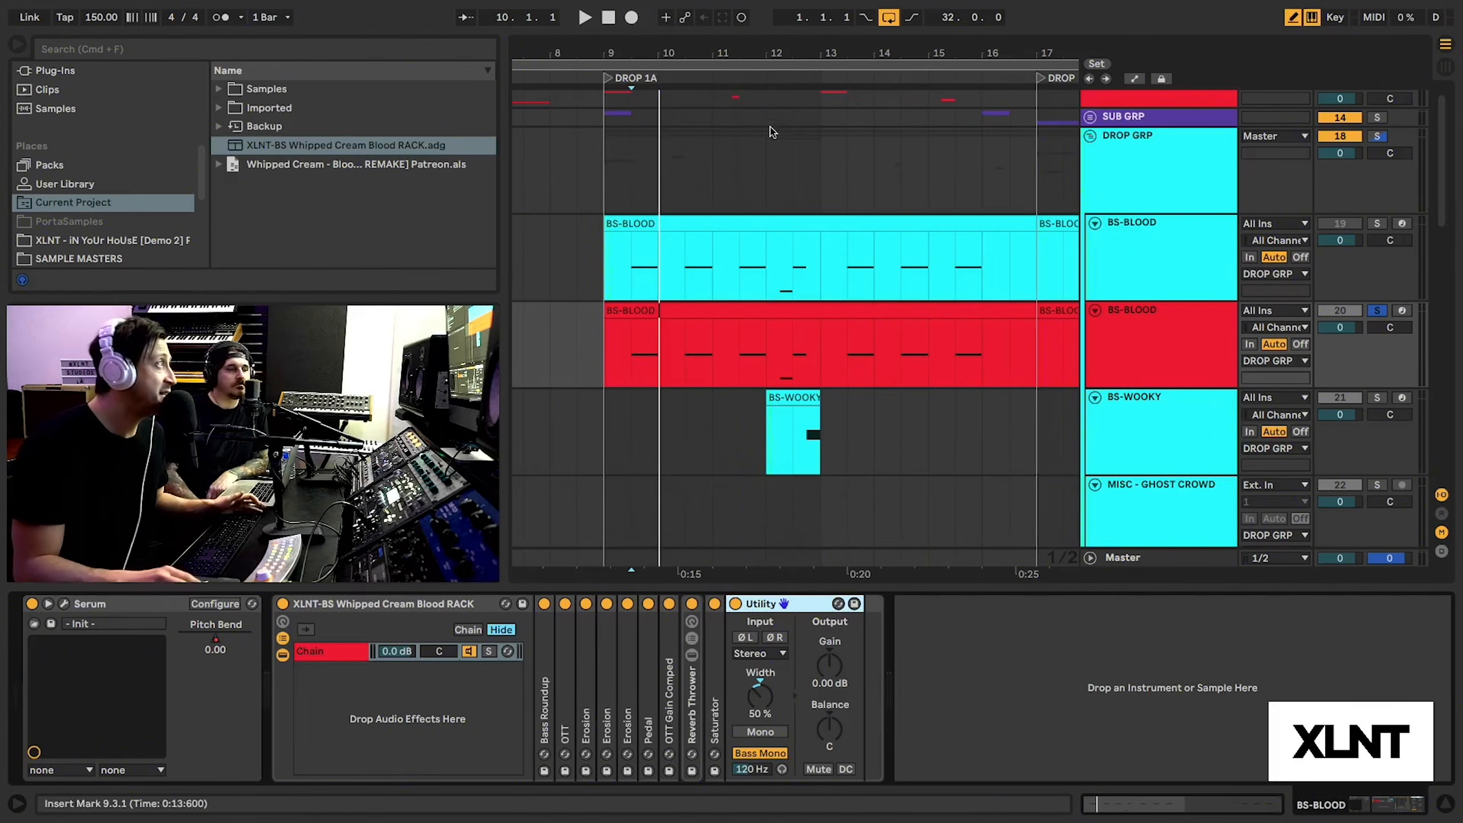
{"action": "left_click_drag", "start_coordinate": [768, 53], "coordinate": [768, 35]}
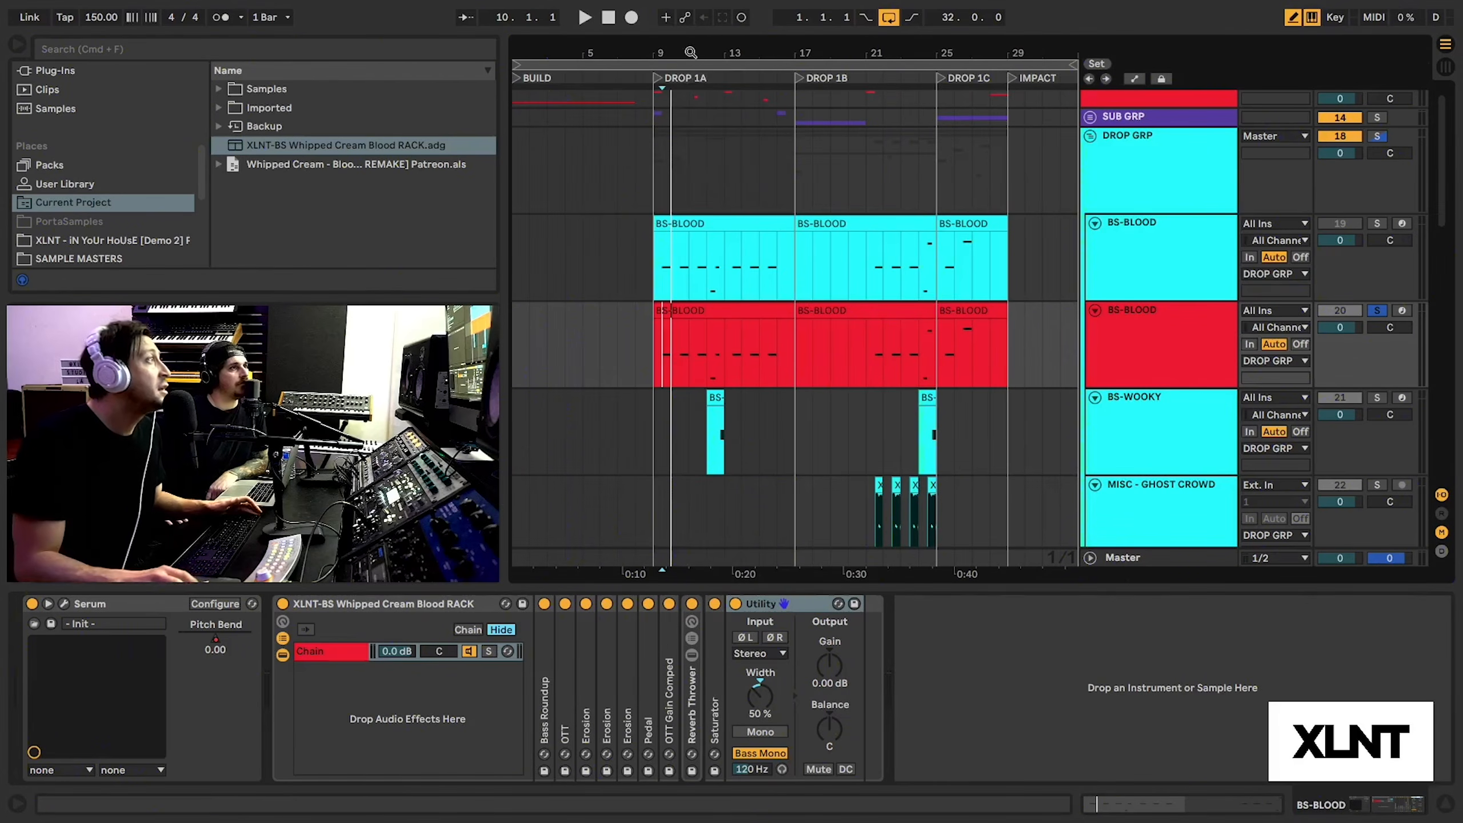
Clear the red BS-BLOOD track's solo and fold the entire XLNT-BS Whipped Cream Blood RACK.
{"action": "left_click", "coordinate": [1377, 310]}
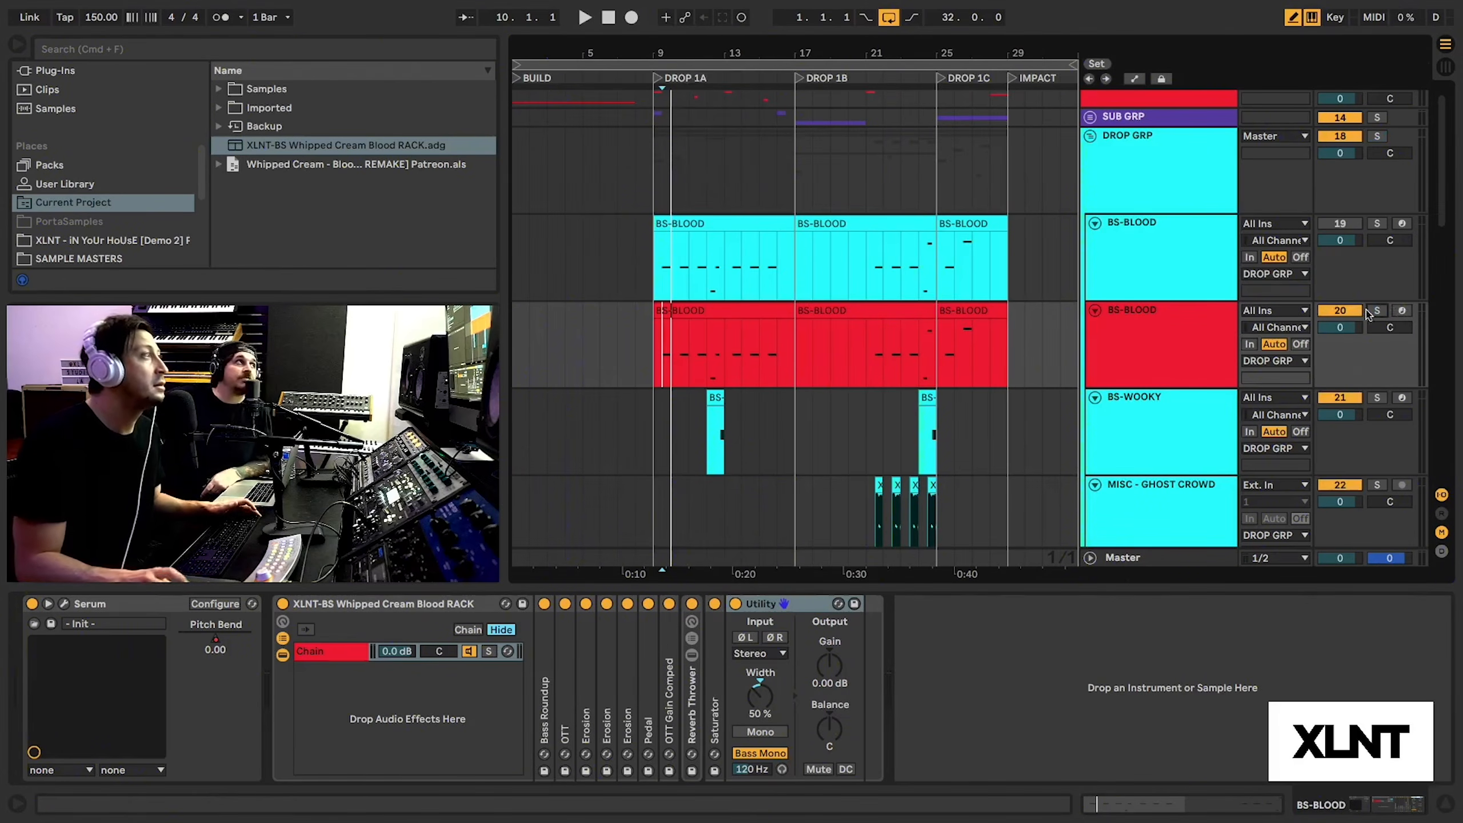
{"action": "scroll", "coordinate": [949, 283], "scroll_direction": "up", "scroll_amount": 1}
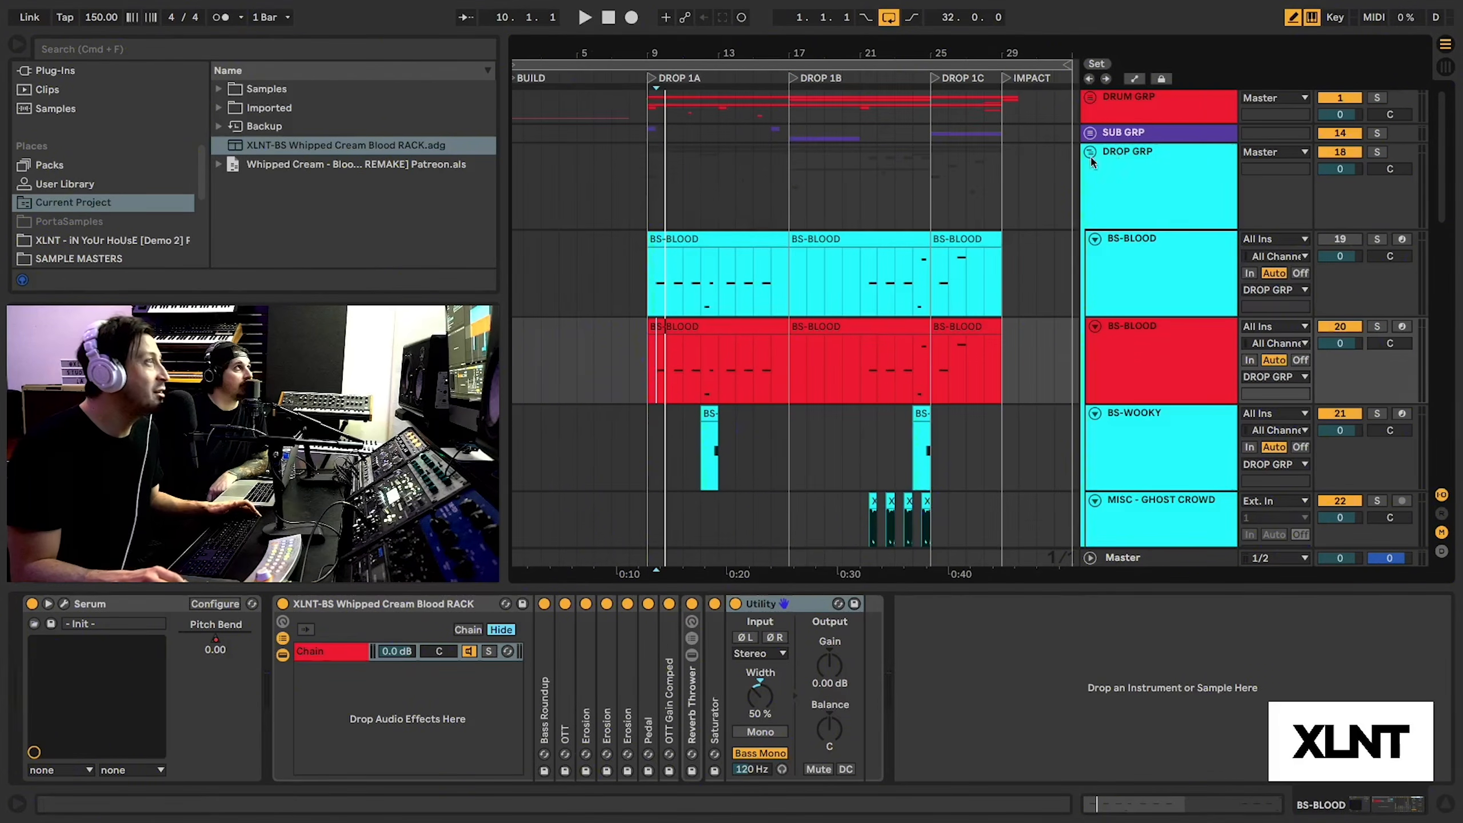
{"action": "left_click_drag", "start_coordinate": [672, 45], "coordinate": [672, 50]}
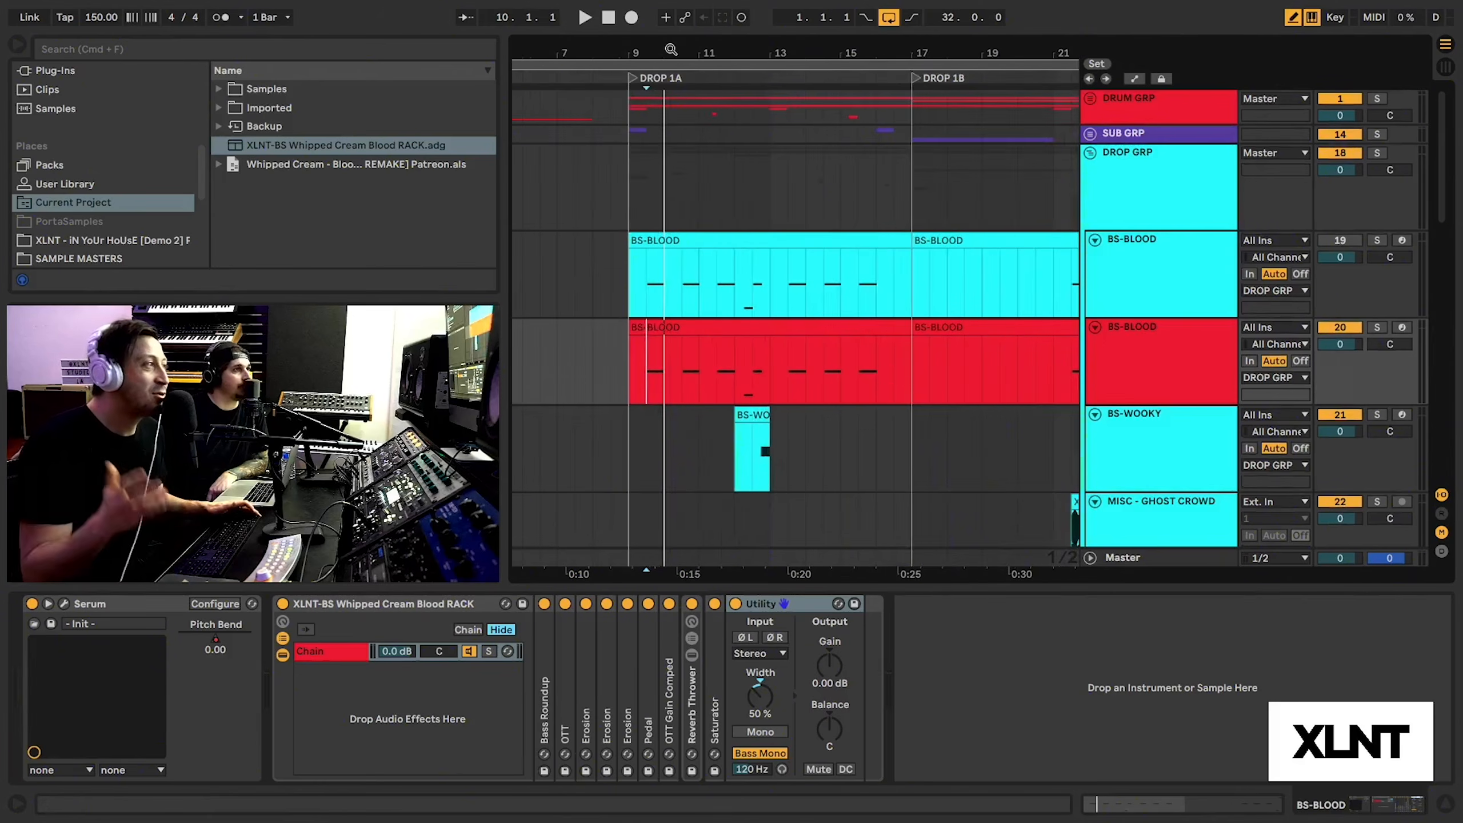
{"action": "double_click", "coordinate": [401, 605]}
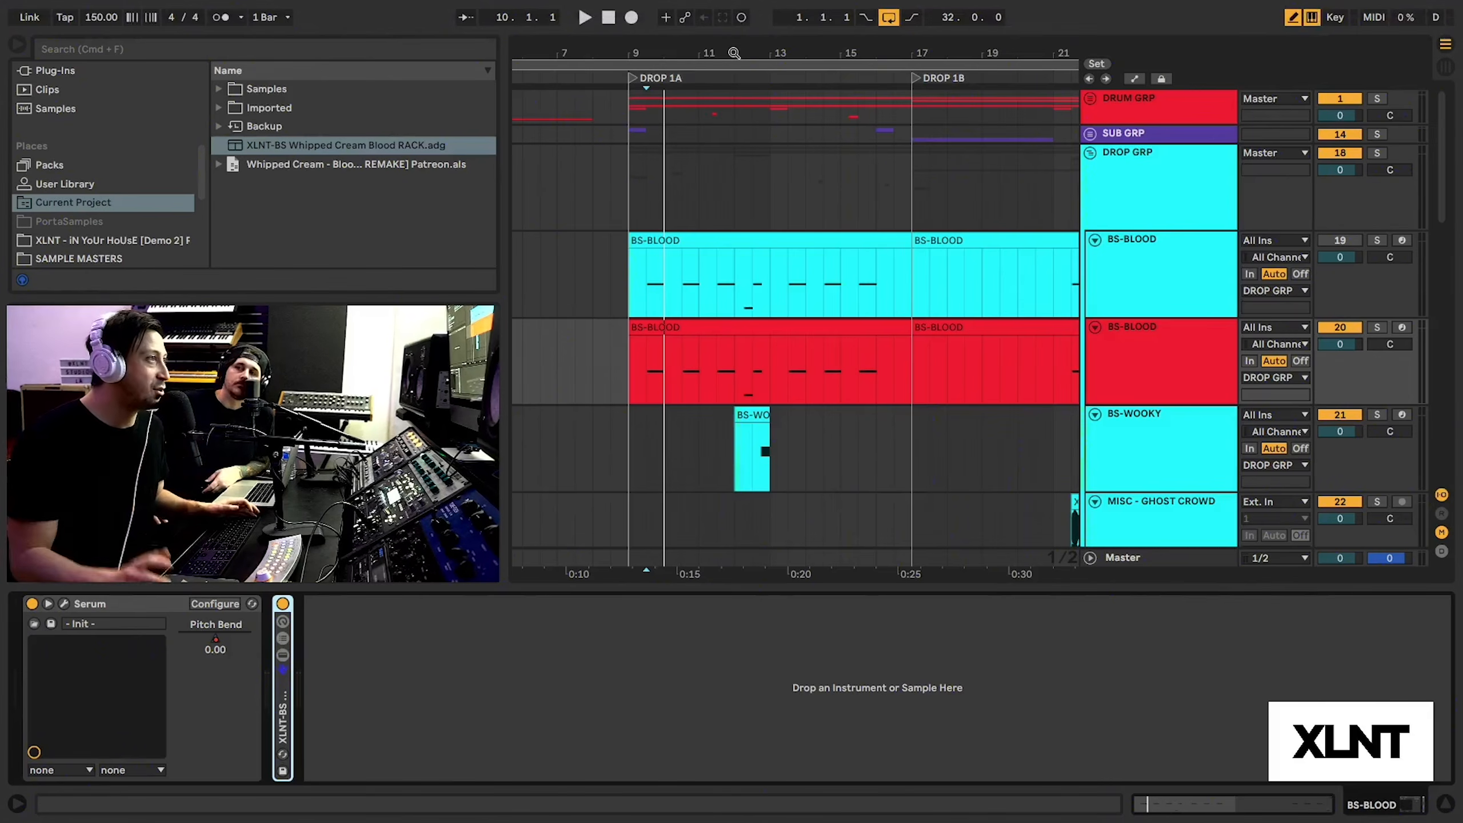
{"action": "left_click_drag", "start_coordinate": [790, 53], "coordinate": [789, 54]}
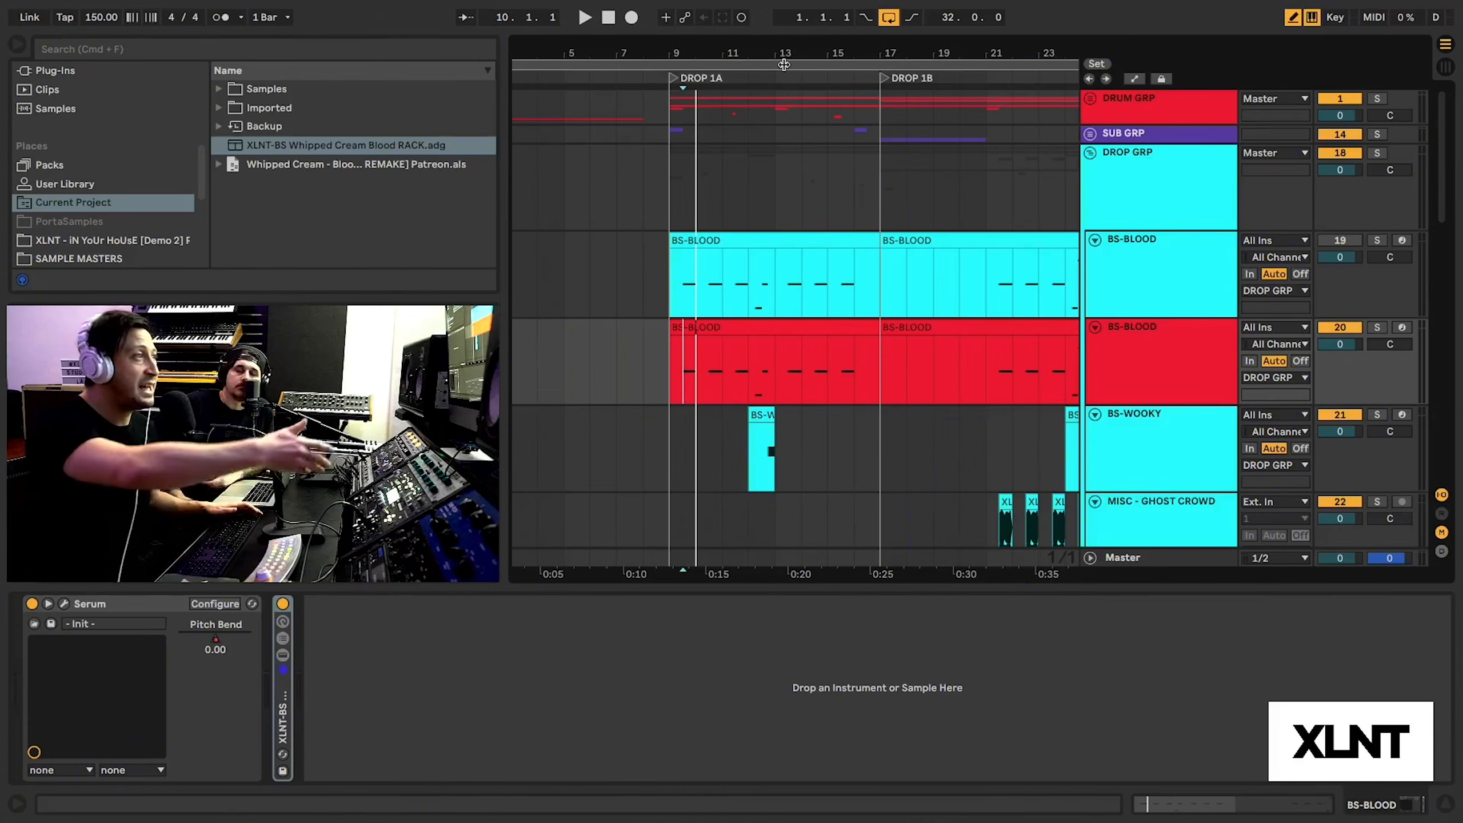
{"action": "left_click_drag", "start_coordinate": [761, 51], "coordinate": [761, 41]}
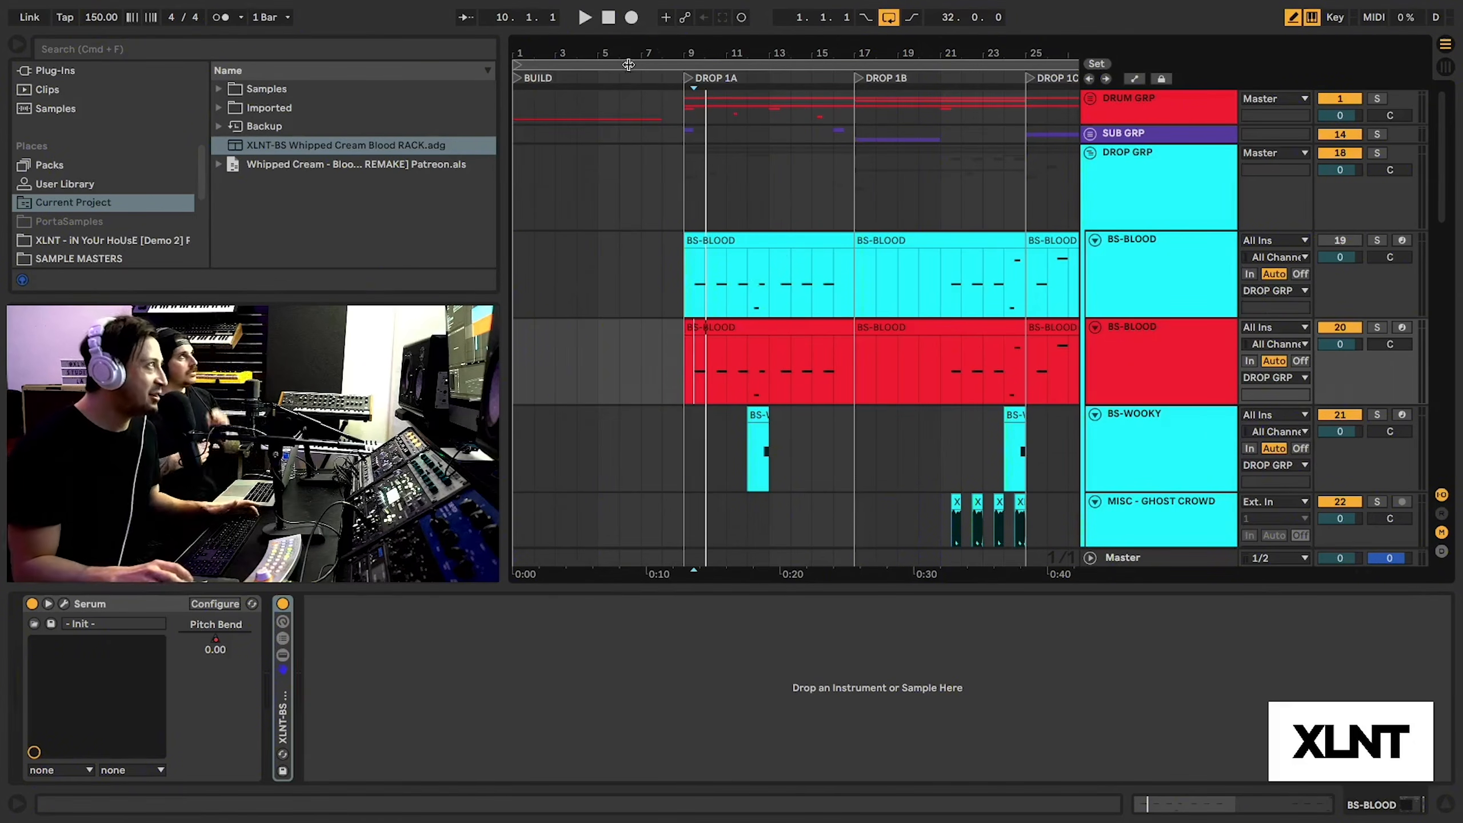
{"action": "left_click_drag", "start_coordinate": [711, 50], "coordinate": [710, 72]}
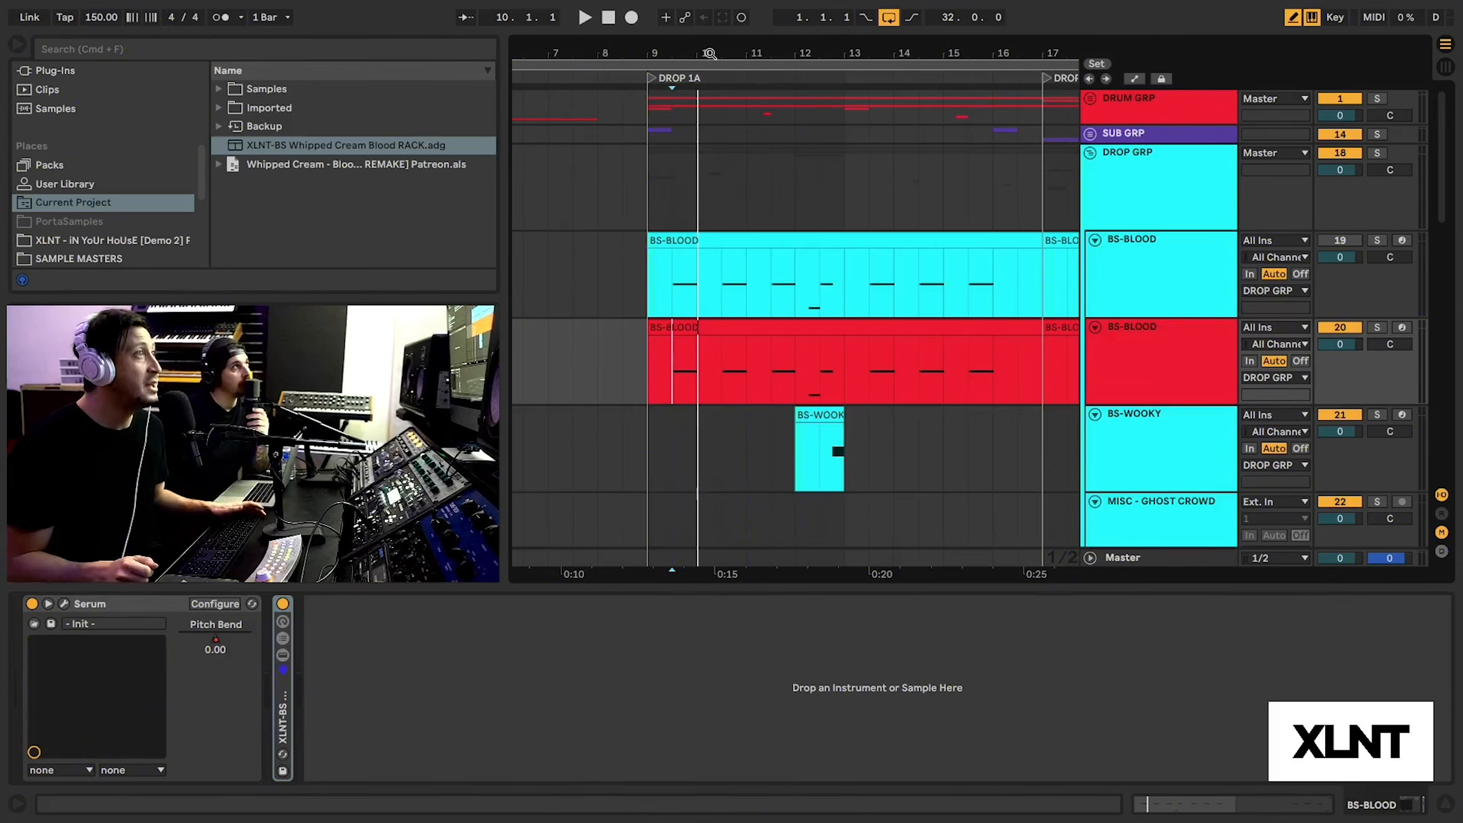
{"action": "left_click_drag", "start_coordinate": [710, 53], "coordinate": [660, 53]}
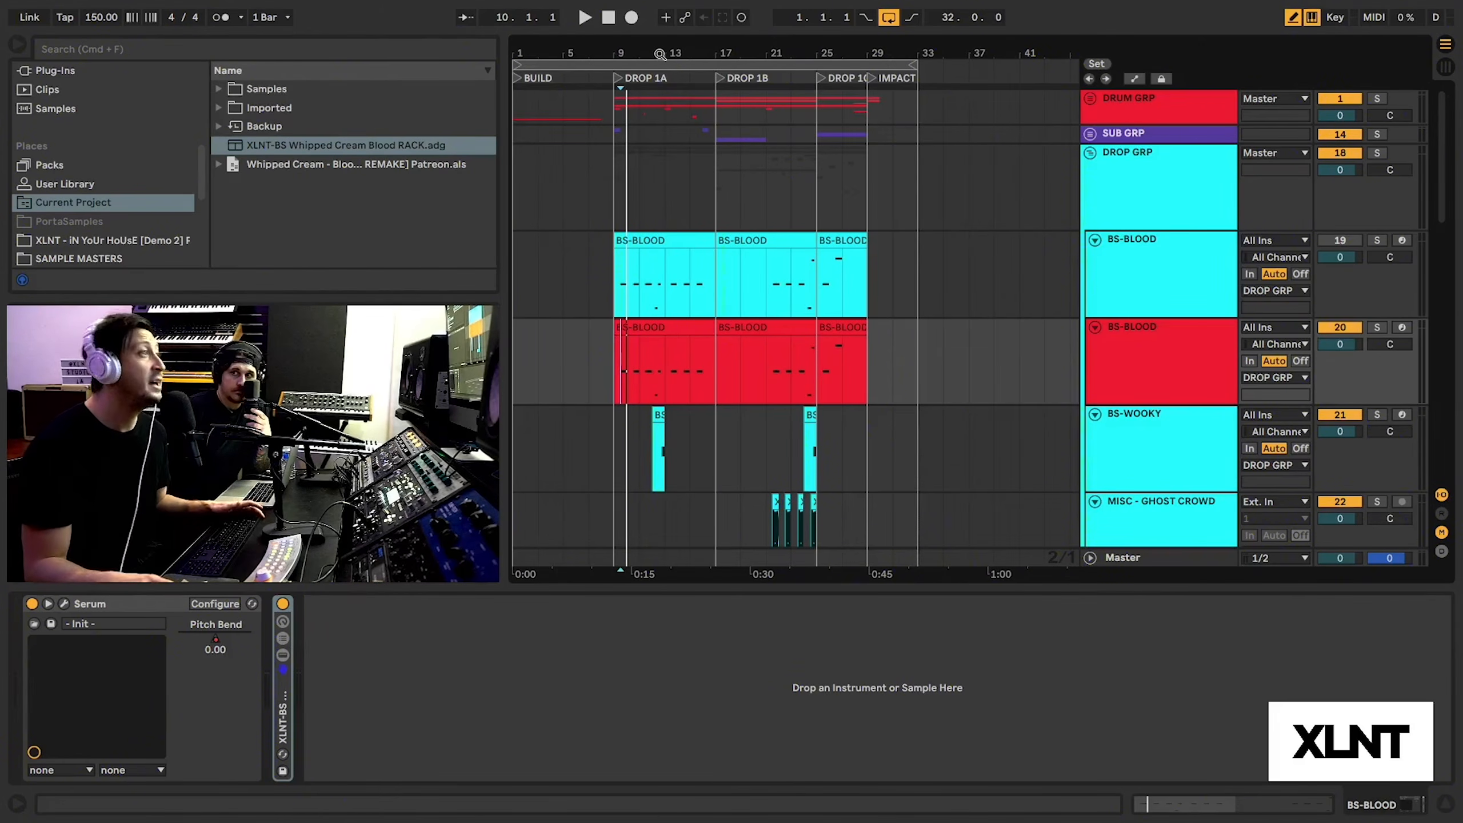
{"action": "left_click_drag", "start_coordinate": [654, 46], "coordinate": [654, 51]}
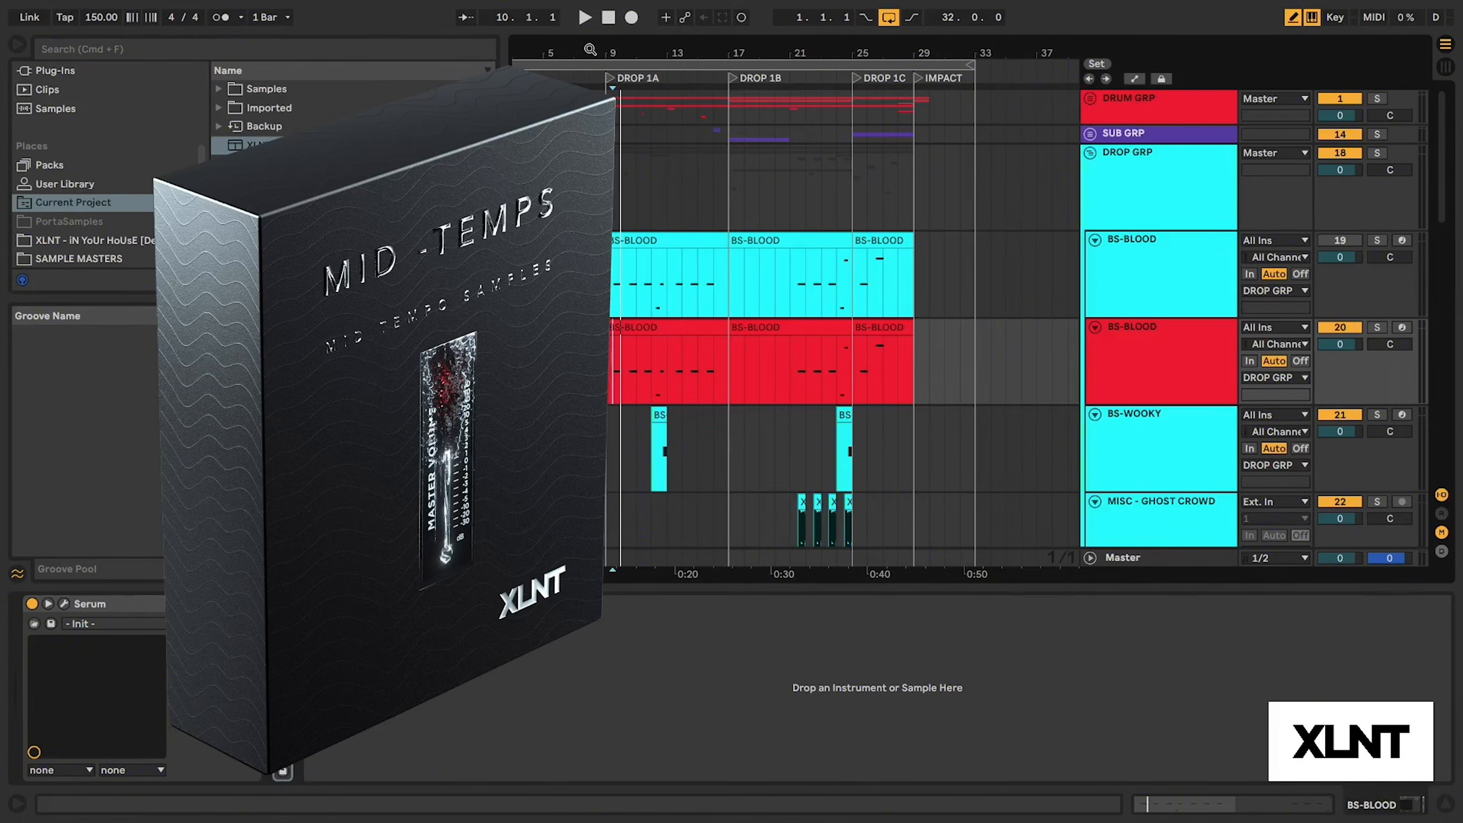
{"action": "left_click_drag", "start_coordinate": [589, 49], "coordinate": [644, 74]}
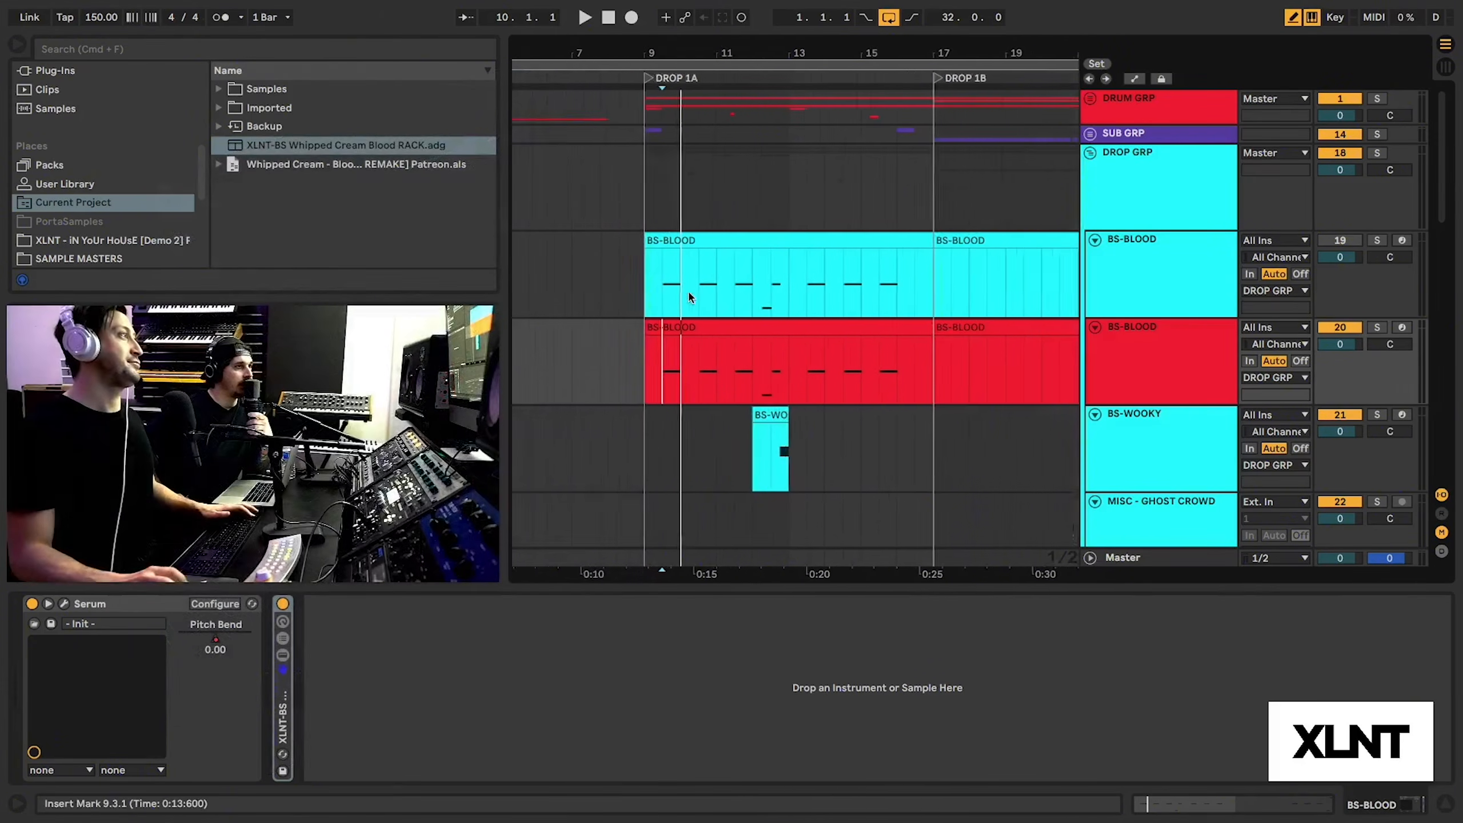
Place the insert marker at 5.1.1 in the build and play the full mix from there into DROP 1A.
{"action": "scroll", "coordinate": [690, 297], "scroll_direction": "left", "scroll_amount": 3}
{"action": "left_click", "coordinate": [603, 381]}
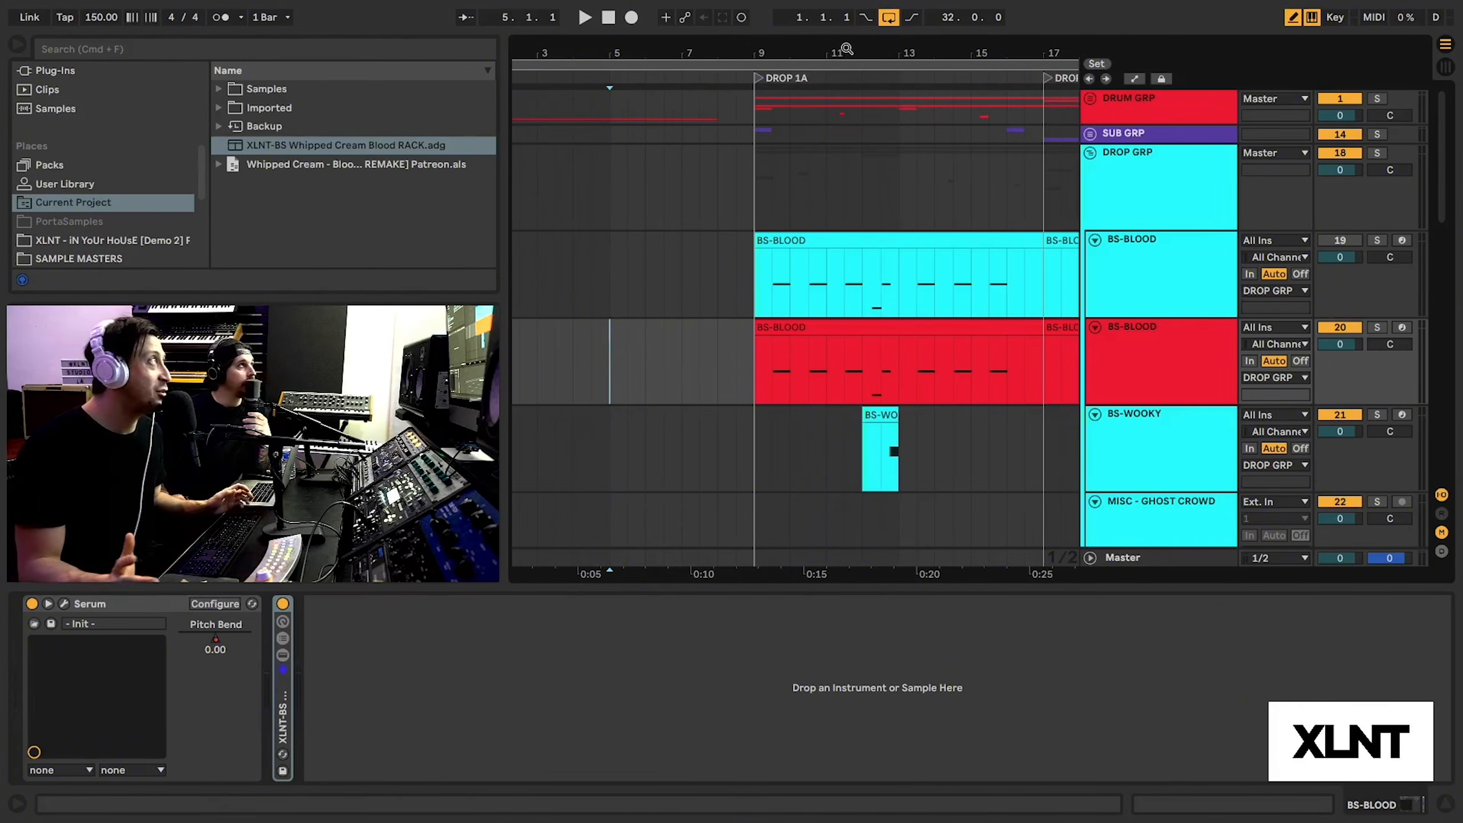
{"action": "left_click_drag", "start_coordinate": [847, 49], "coordinate": [784, 47]}
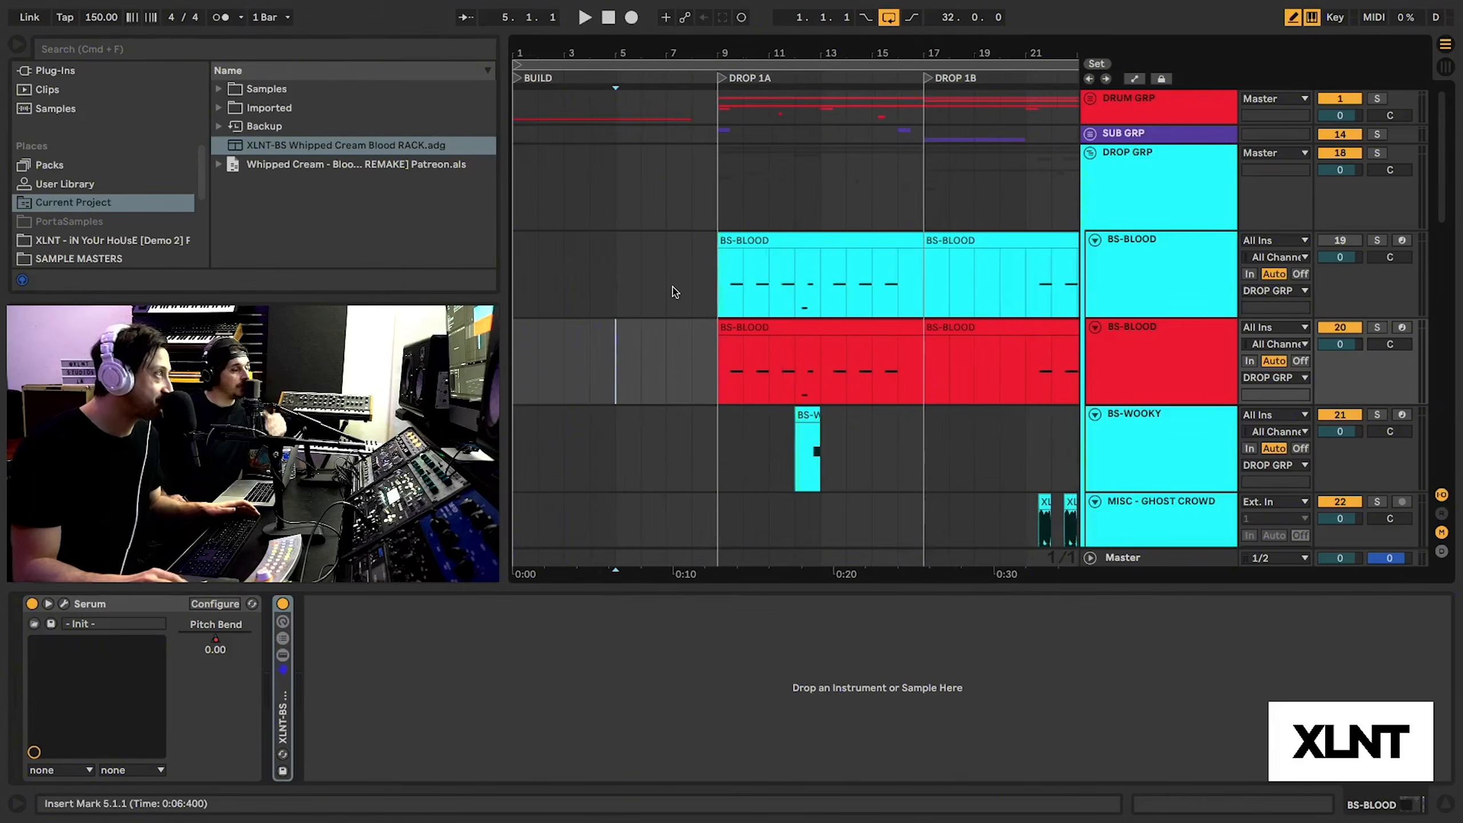
{"action": "scroll", "coordinate": [673, 292], "scroll_direction": "right", "scroll_amount": 3}
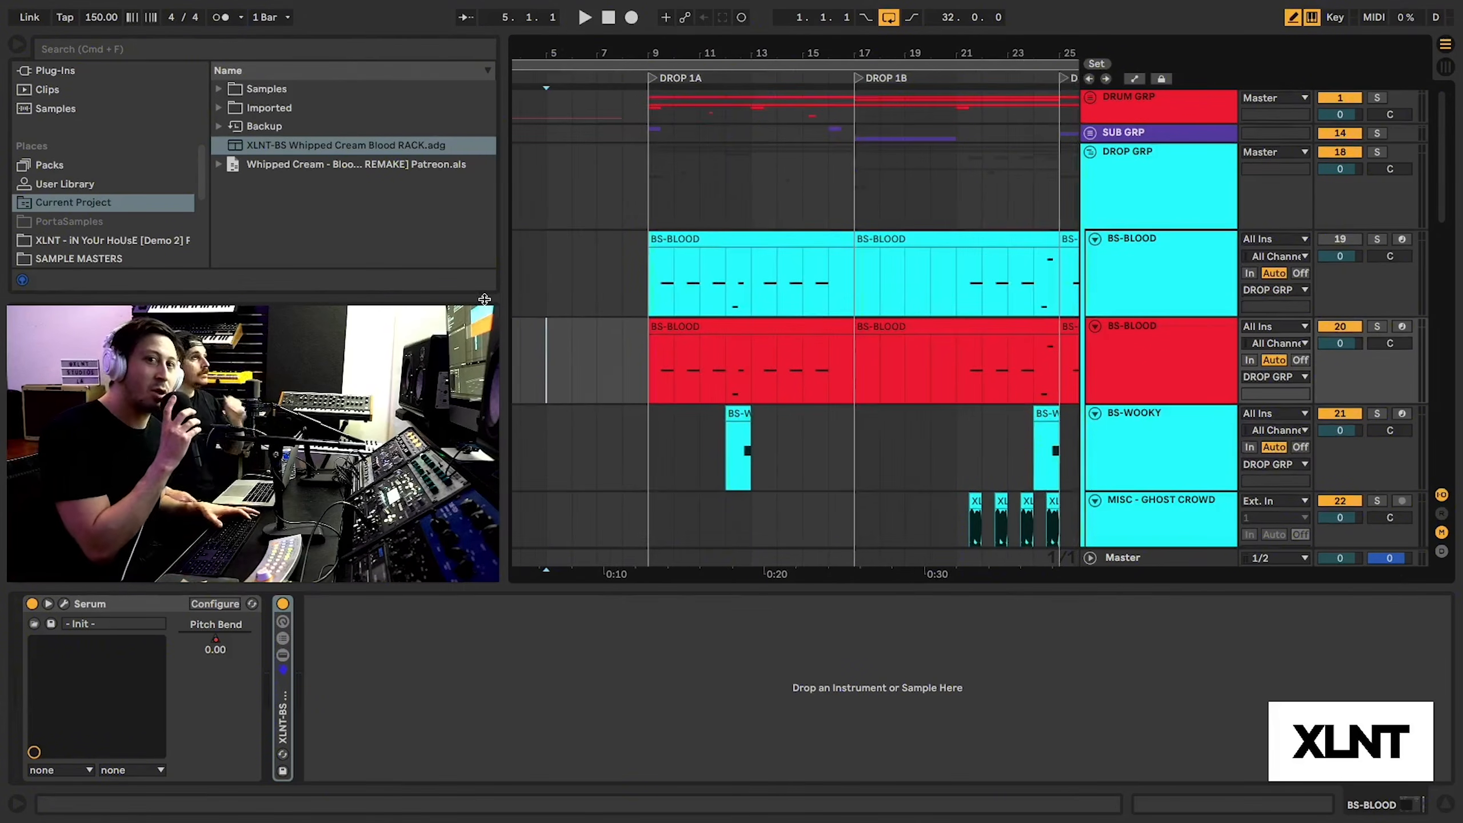
{"action": "key", "text": "space"}
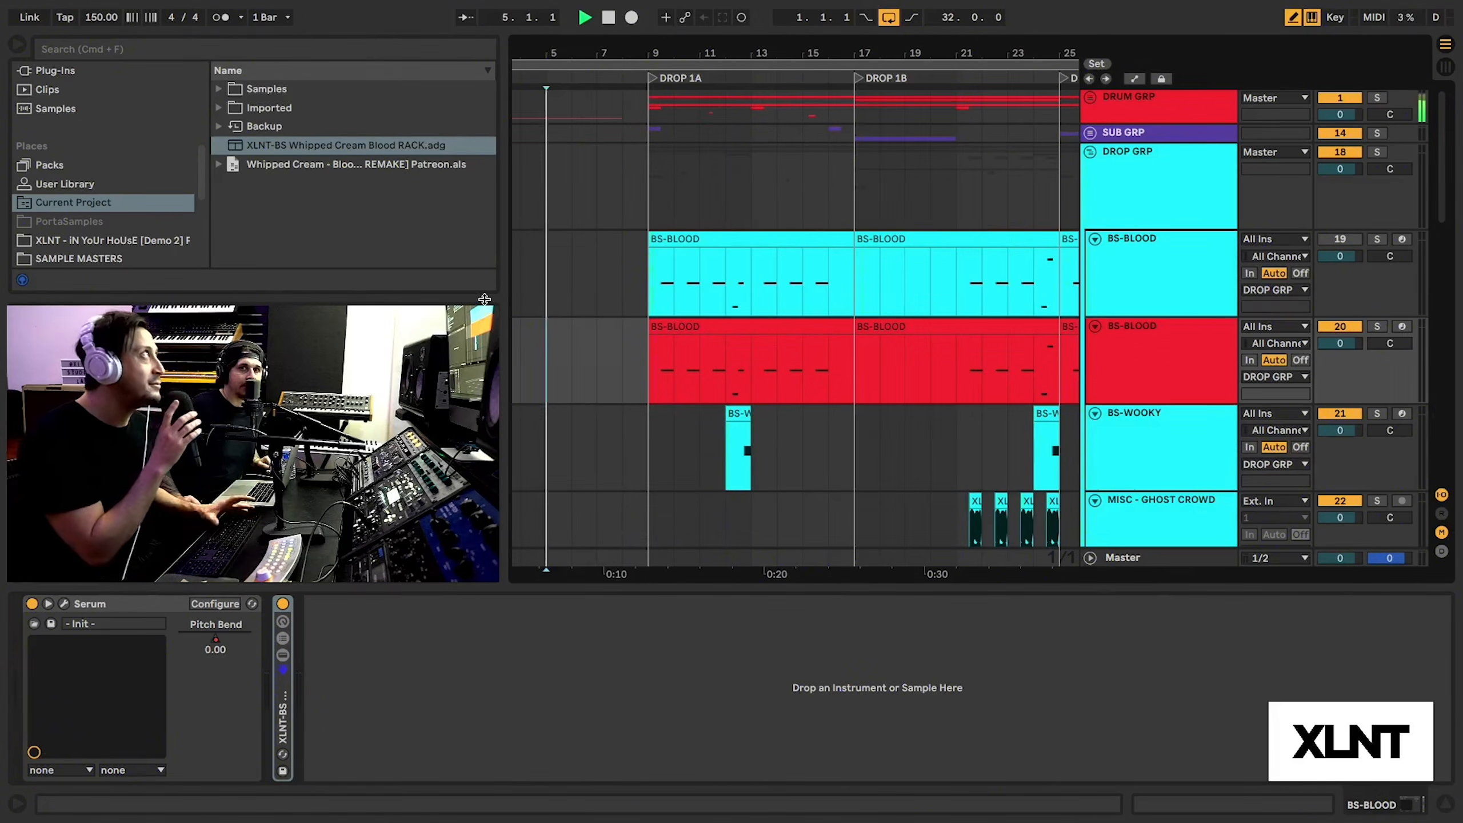